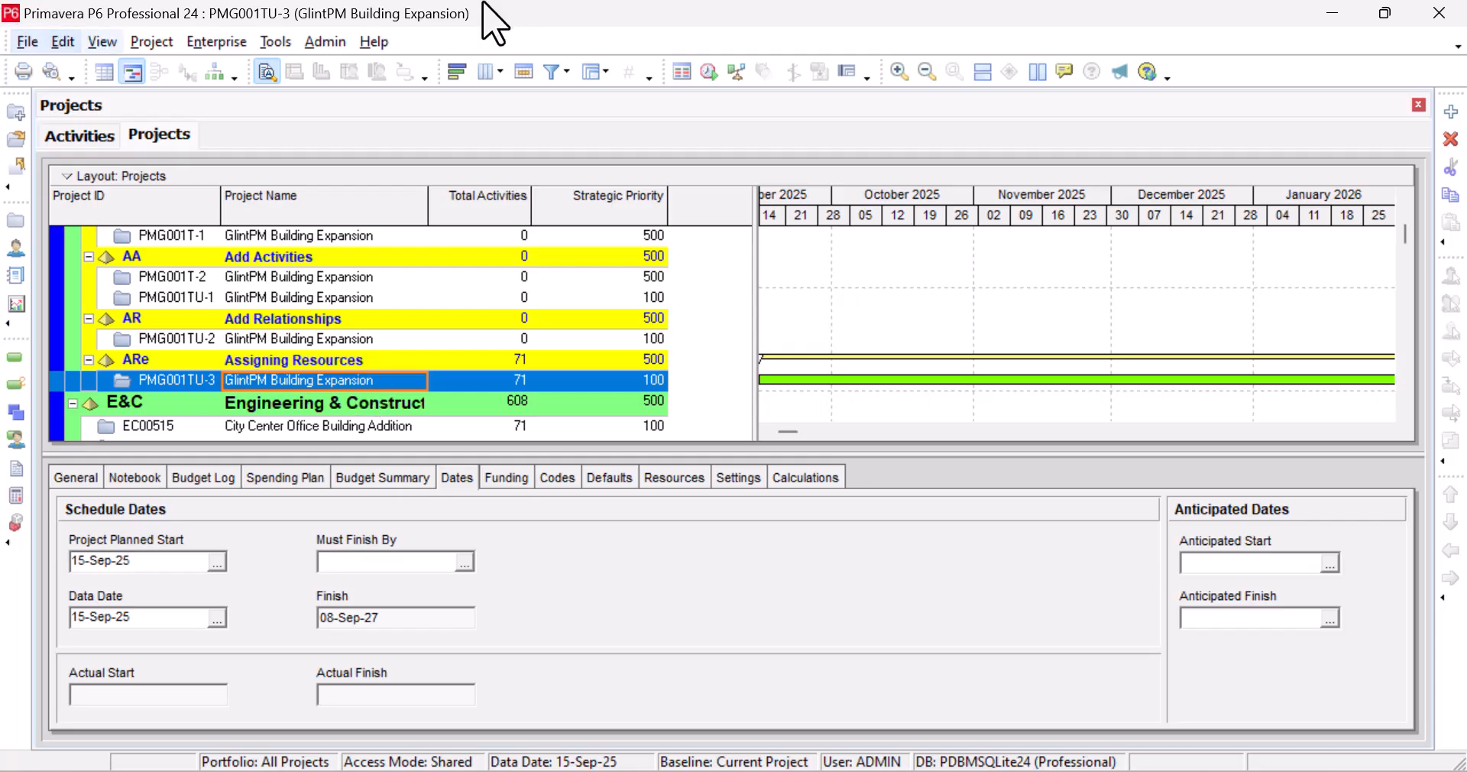
# Step: Add a new EPS node directly after Assigning Resources under GlintPM in the enterprise project structure
pyautogui.click(213, 43)
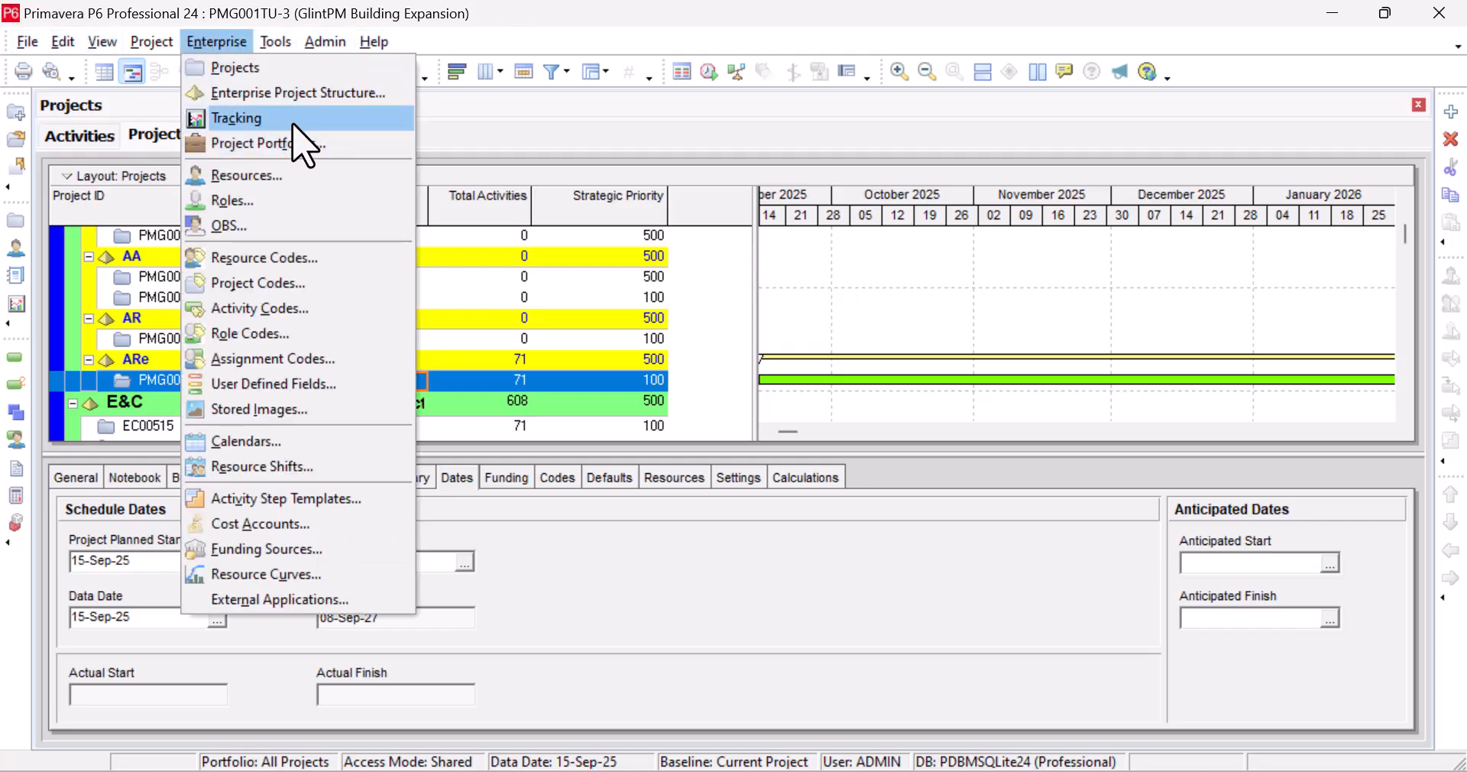
pyautogui.click(315, 93)
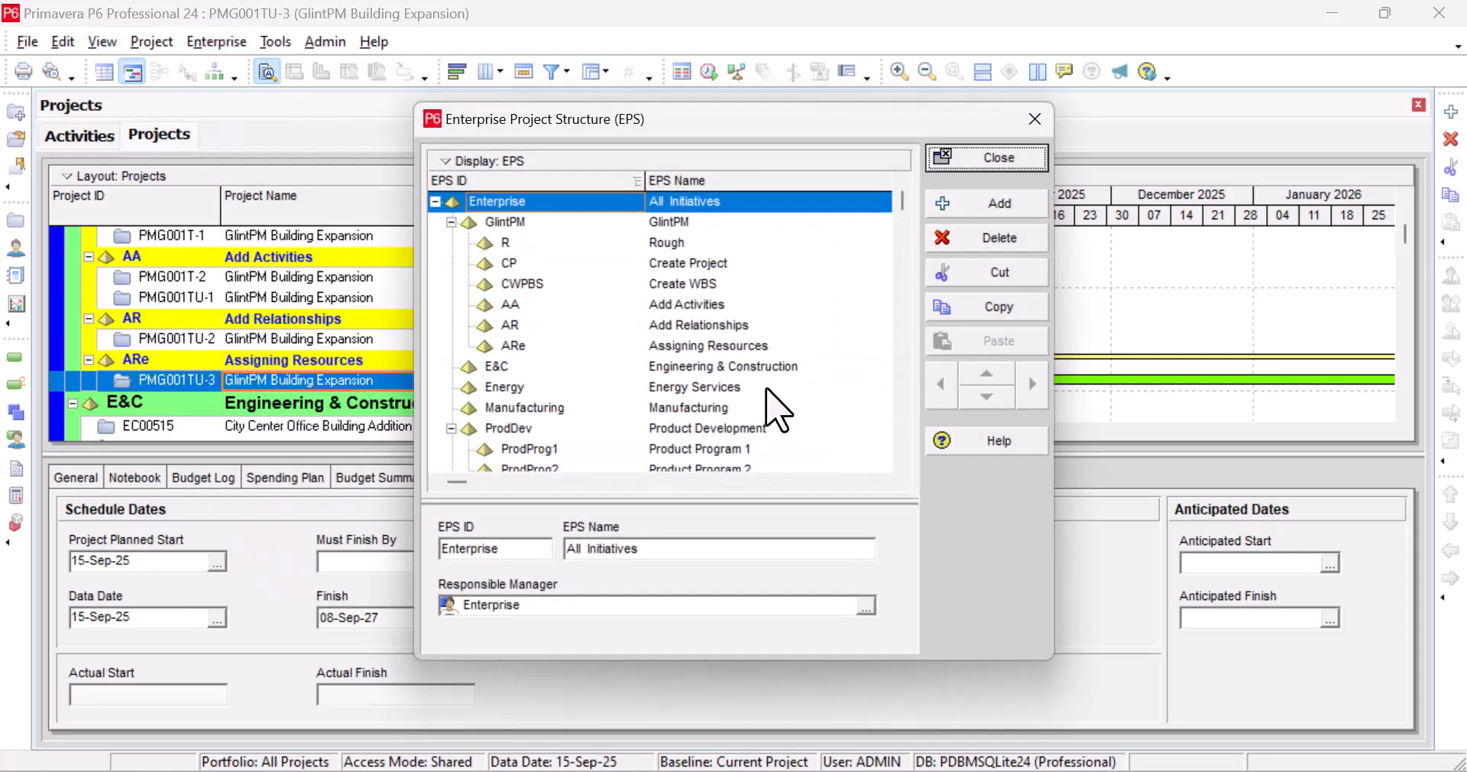
pyautogui.click(739, 346)
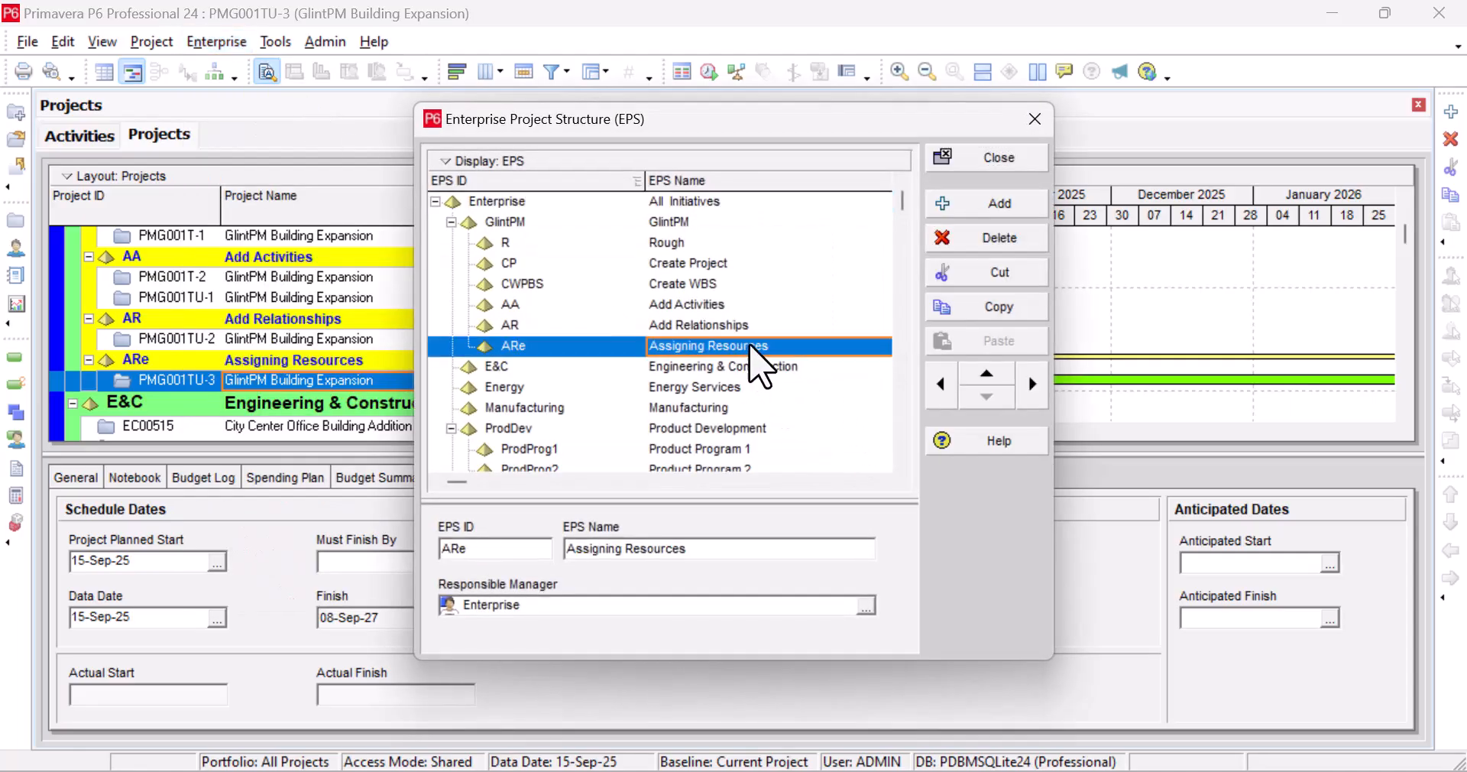
pyautogui.click(999, 206)
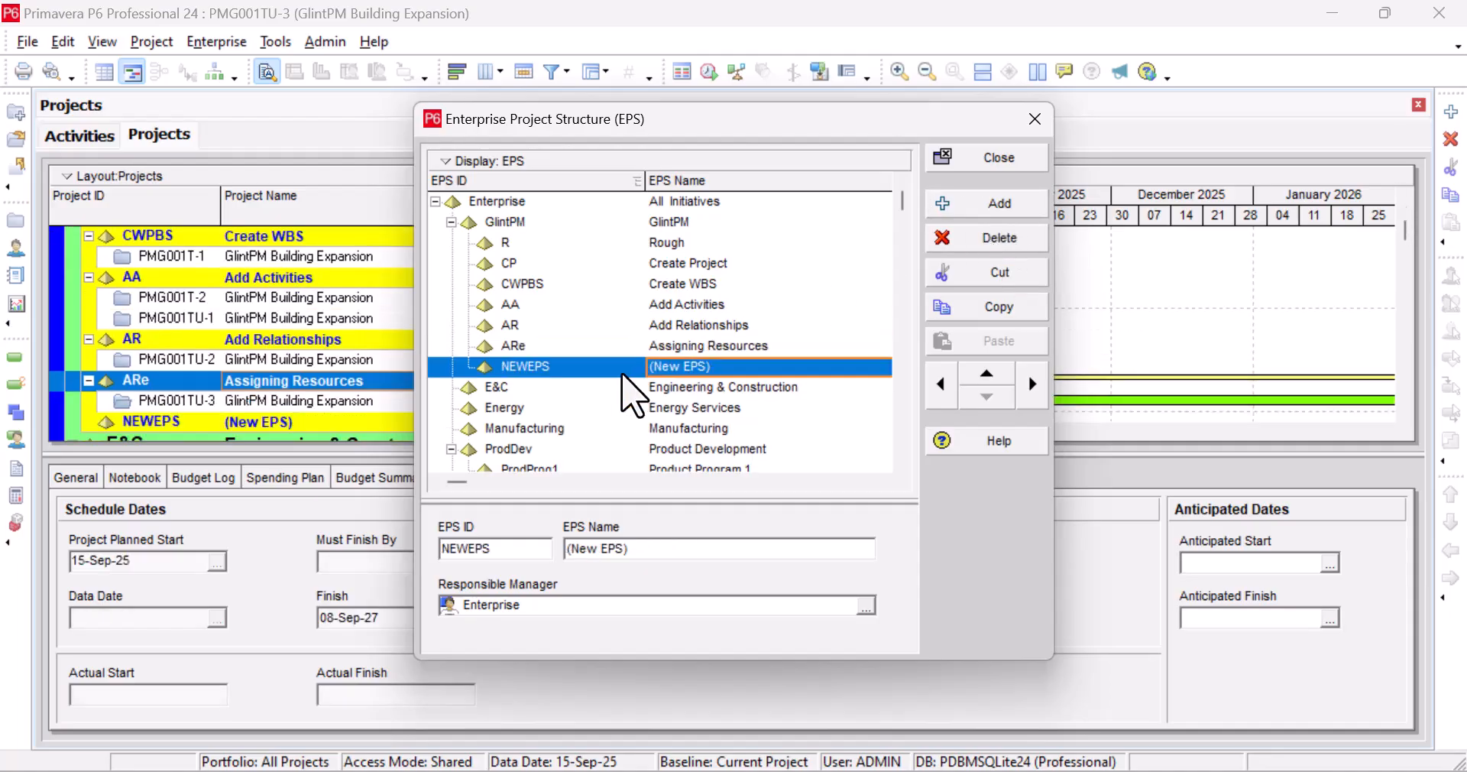
# Step: Set the new EPS node's ID to AACs and its name to Adding Activity Codes, and close the enterprise project structure
pyautogui.click(560, 368)
pyautogui.click(560, 368)
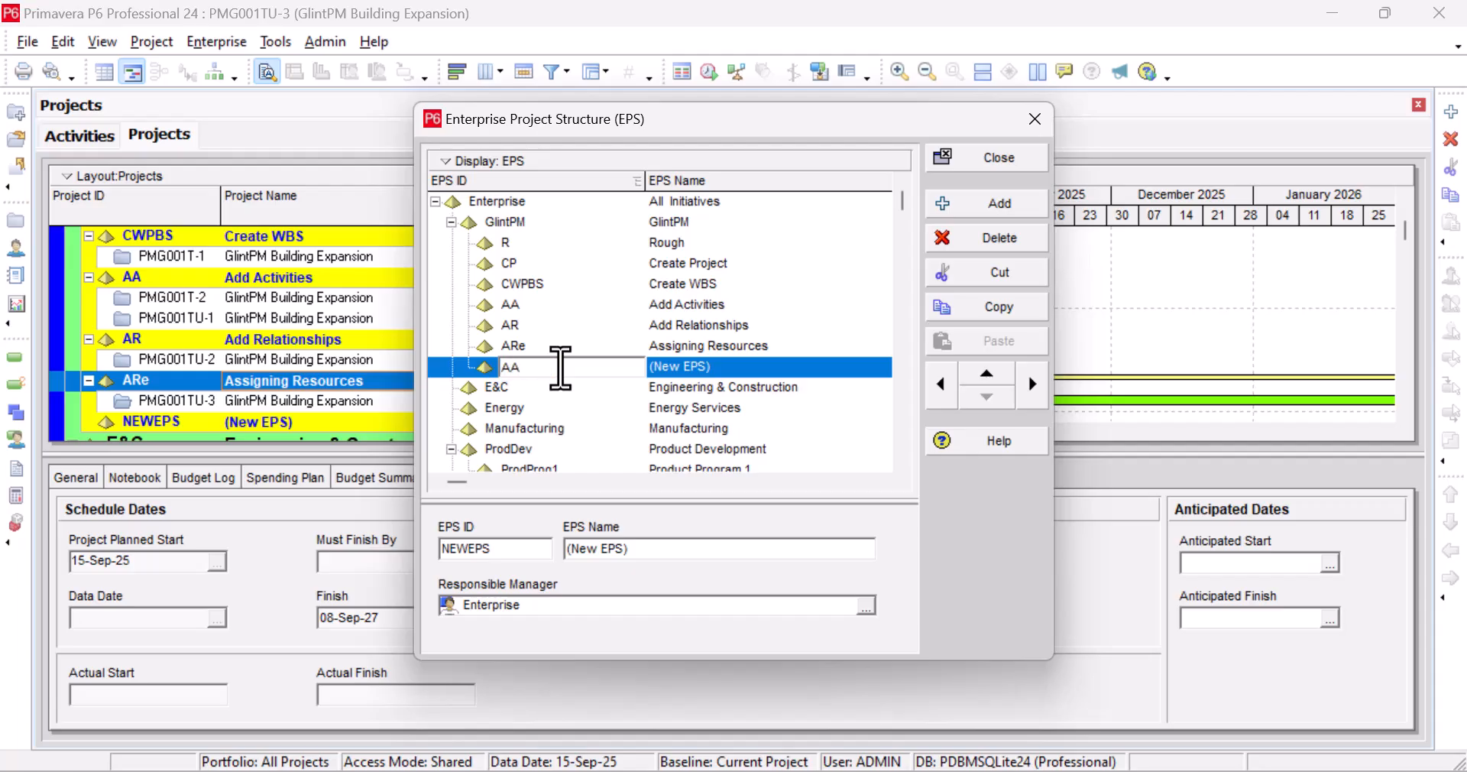
pyautogui.write('AACs')
pyautogui.press('Tab')
pyautogui.write('A')
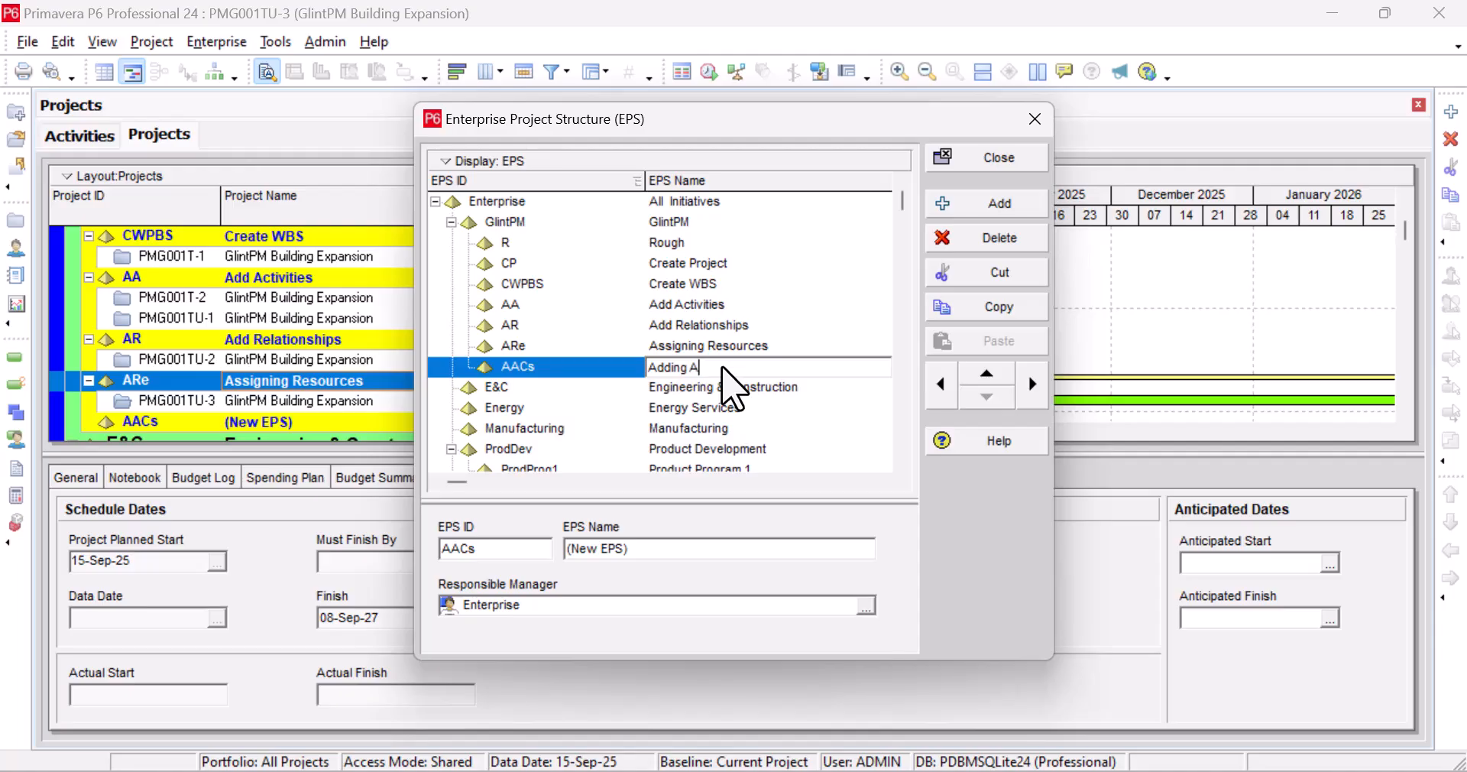
pyautogui.click(753, 345)
pyautogui.click(1032, 160)
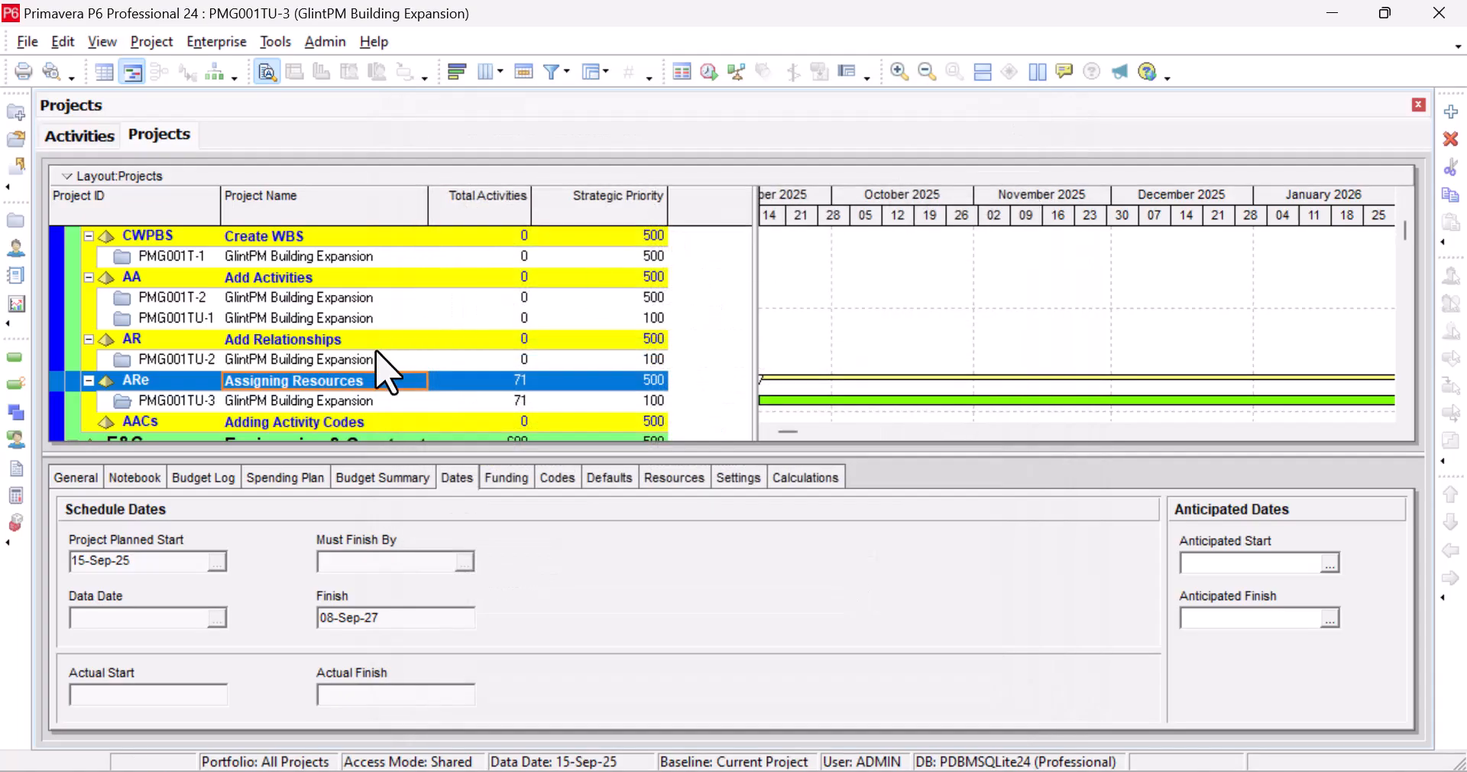
# Step: Copy project PMG001TU-3 from Assigning Resources into the Adding Activity Codes EPS node, keeping the default copy options
pyautogui.click(337, 401)
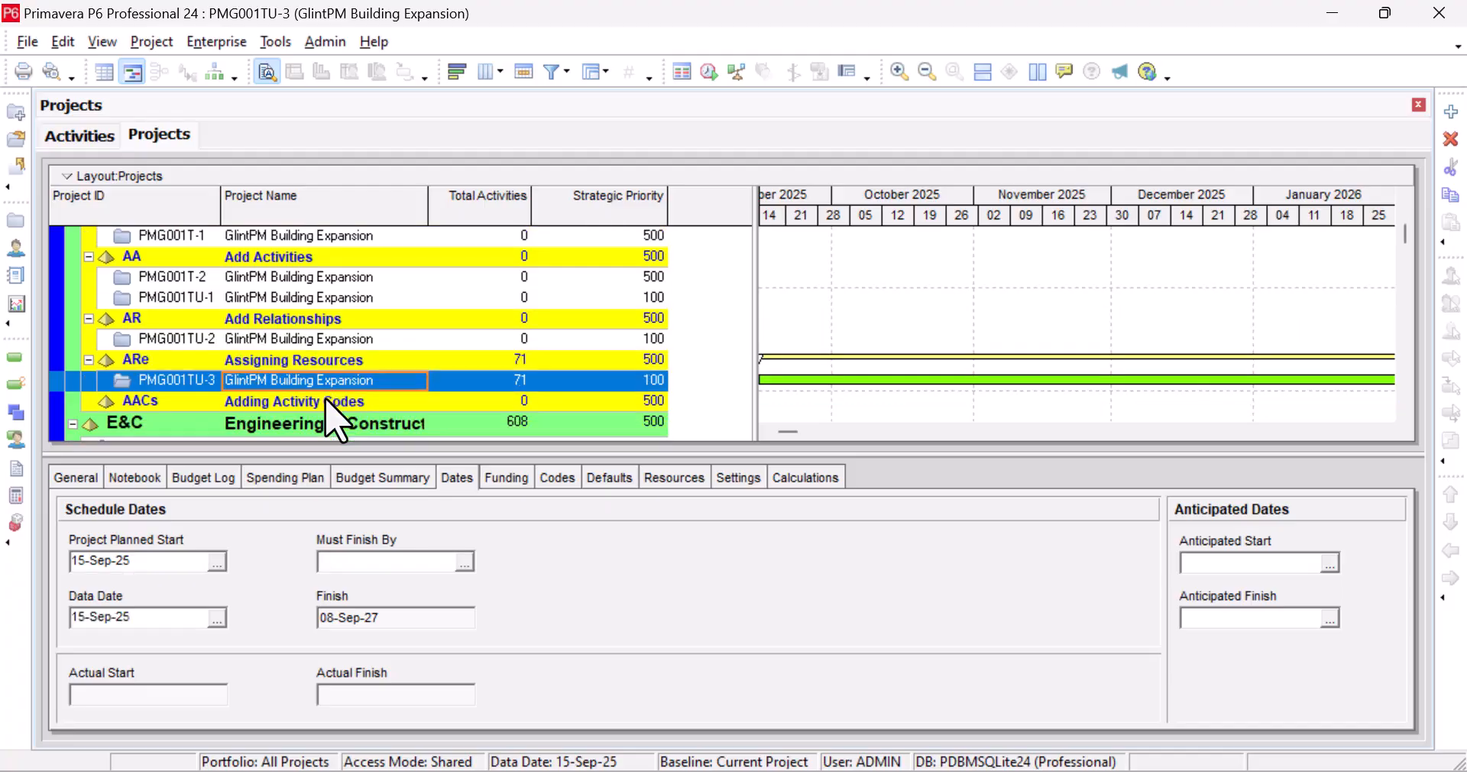
pyautogui.click(324, 404)
pyautogui.hotkey('ctrl', 'v')
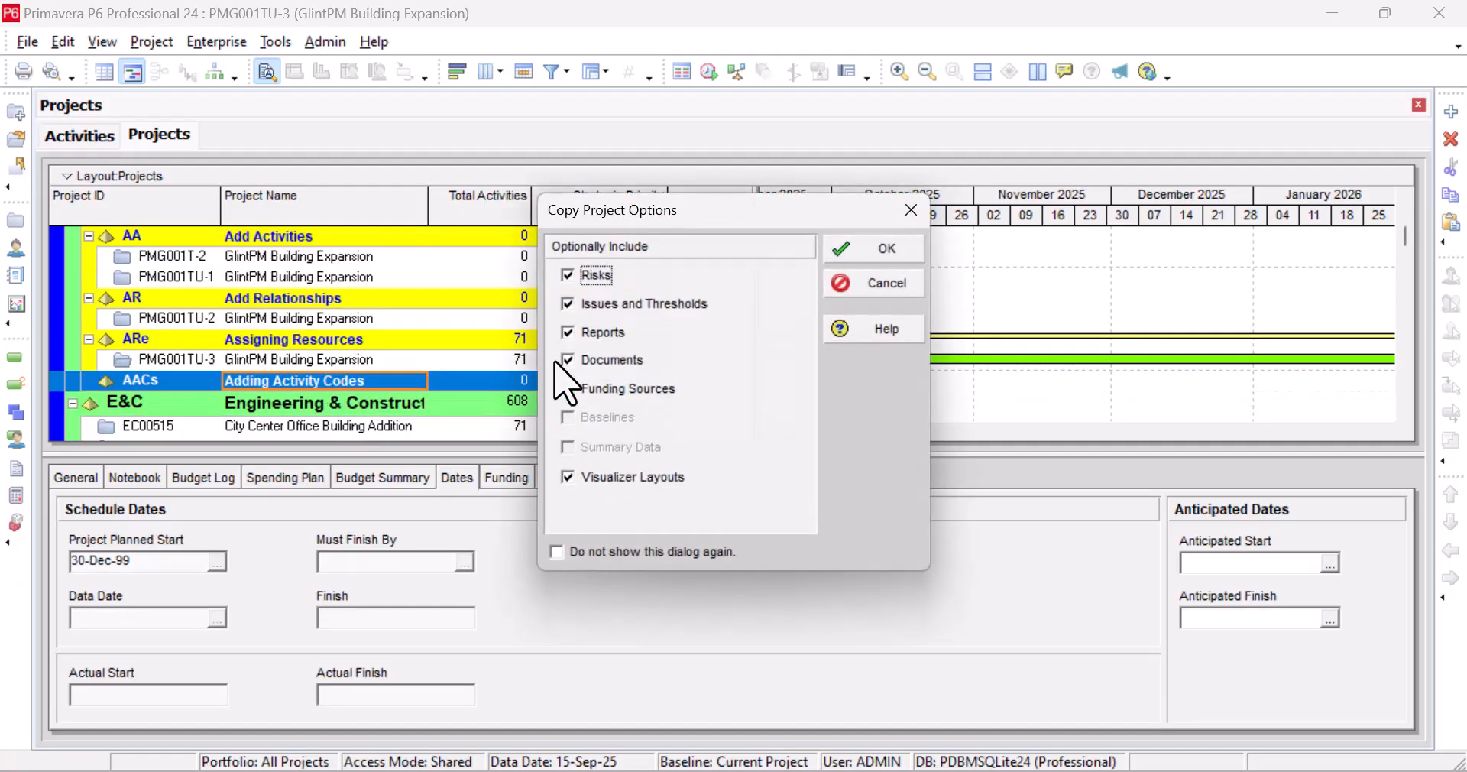
pyautogui.click(875, 248)
pyautogui.click(896, 295)
pyautogui.click(1001, 275)
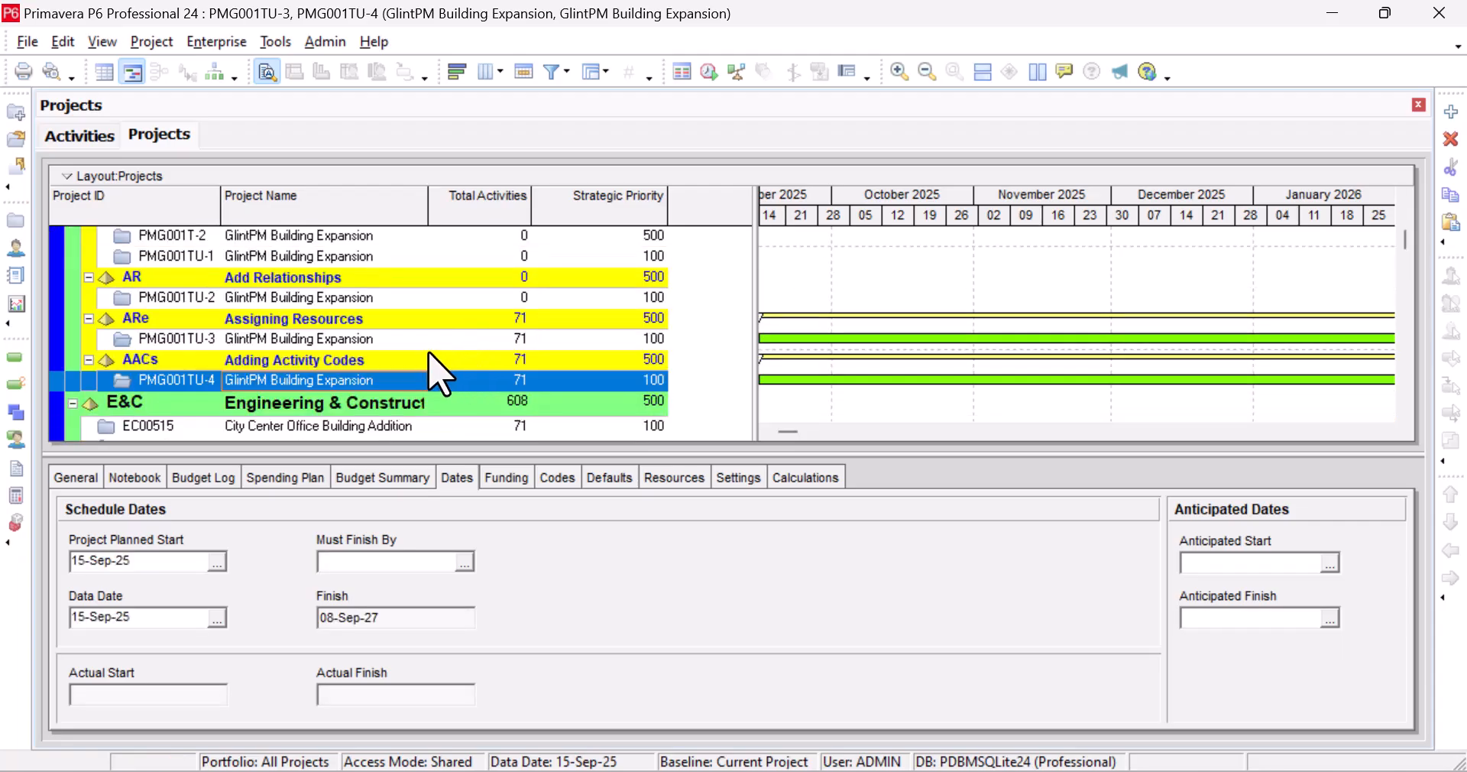
# Step: Open only the copied project PMG001TU-4 under Adding Activity Codes and show its activities
pyautogui.scroll(-1, 400, 374)
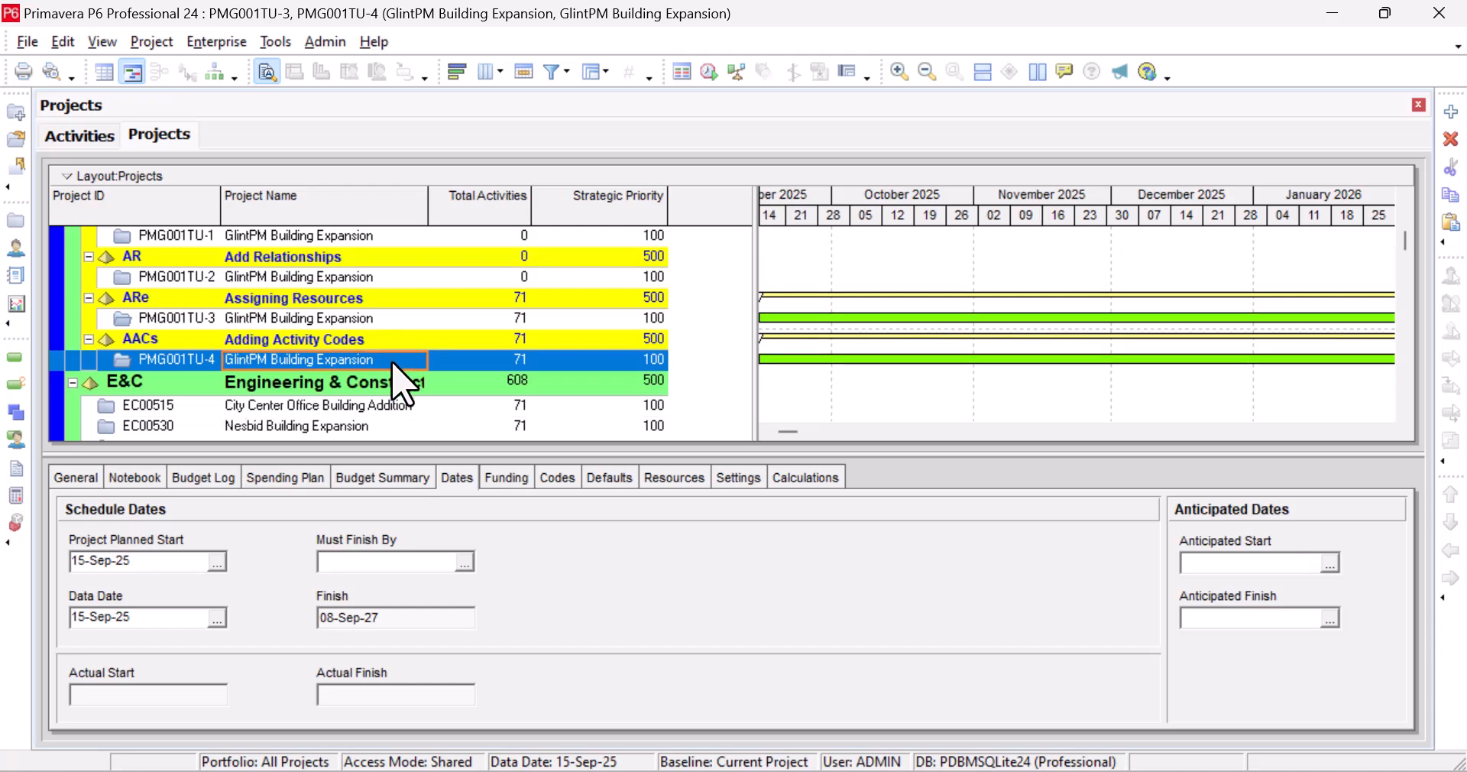
pyautogui.rightClick(451, 361)
pyautogui.click(524, 206)
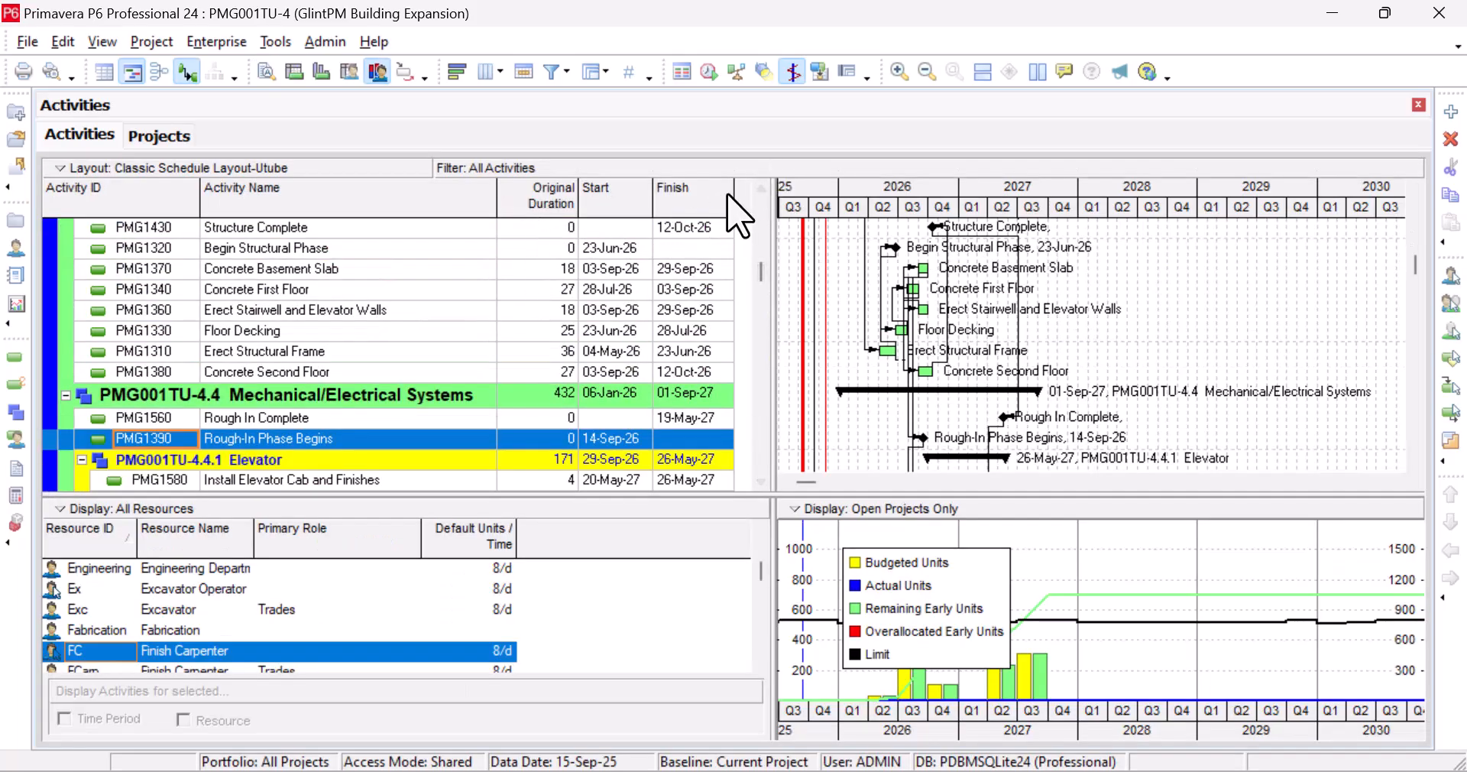
pyautogui.scroll(10, 405, 339)
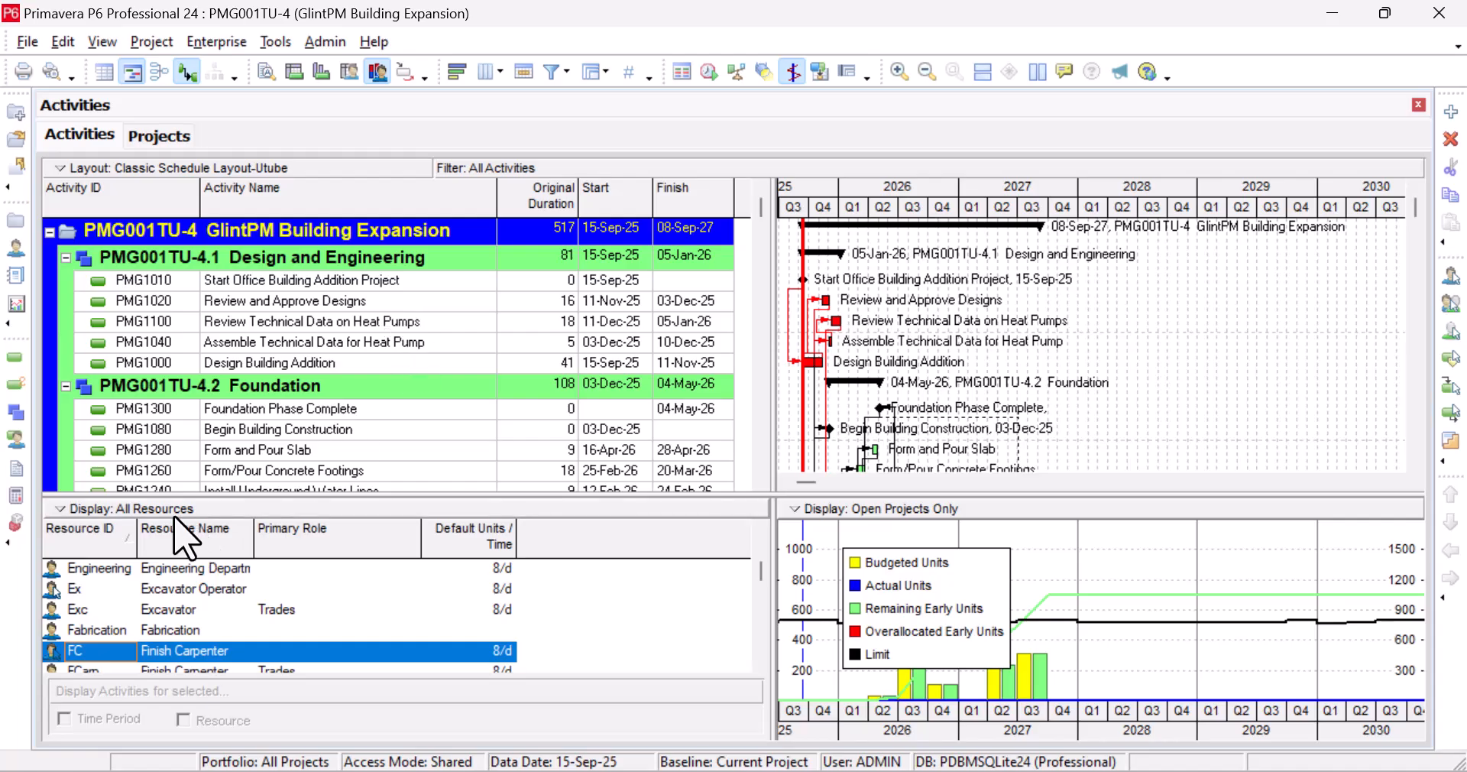
# Step: Show the activity details beneath the activity table and check the resources and relationships of Begin Building Construction
pyautogui.click(330, 413)
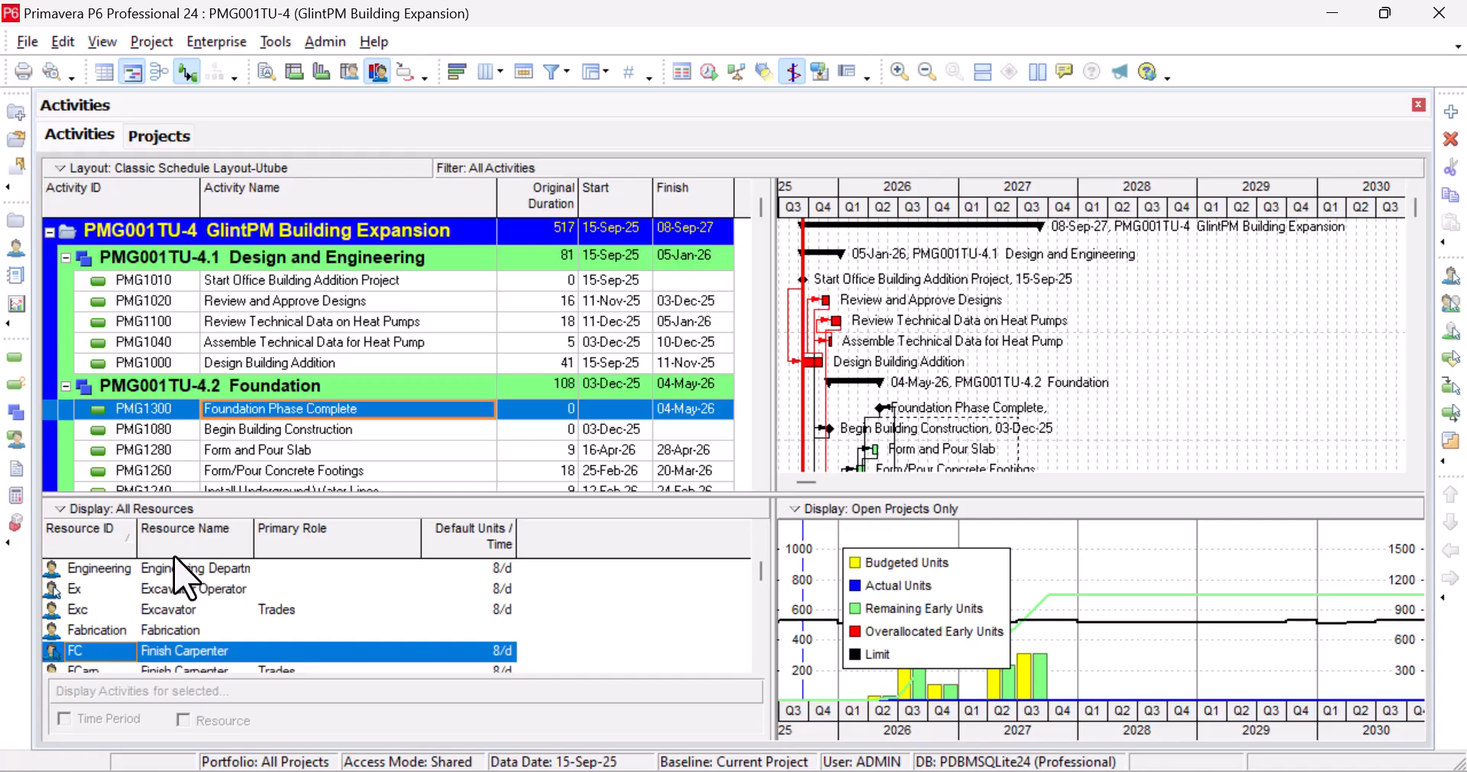
pyautogui.click(267, 71)
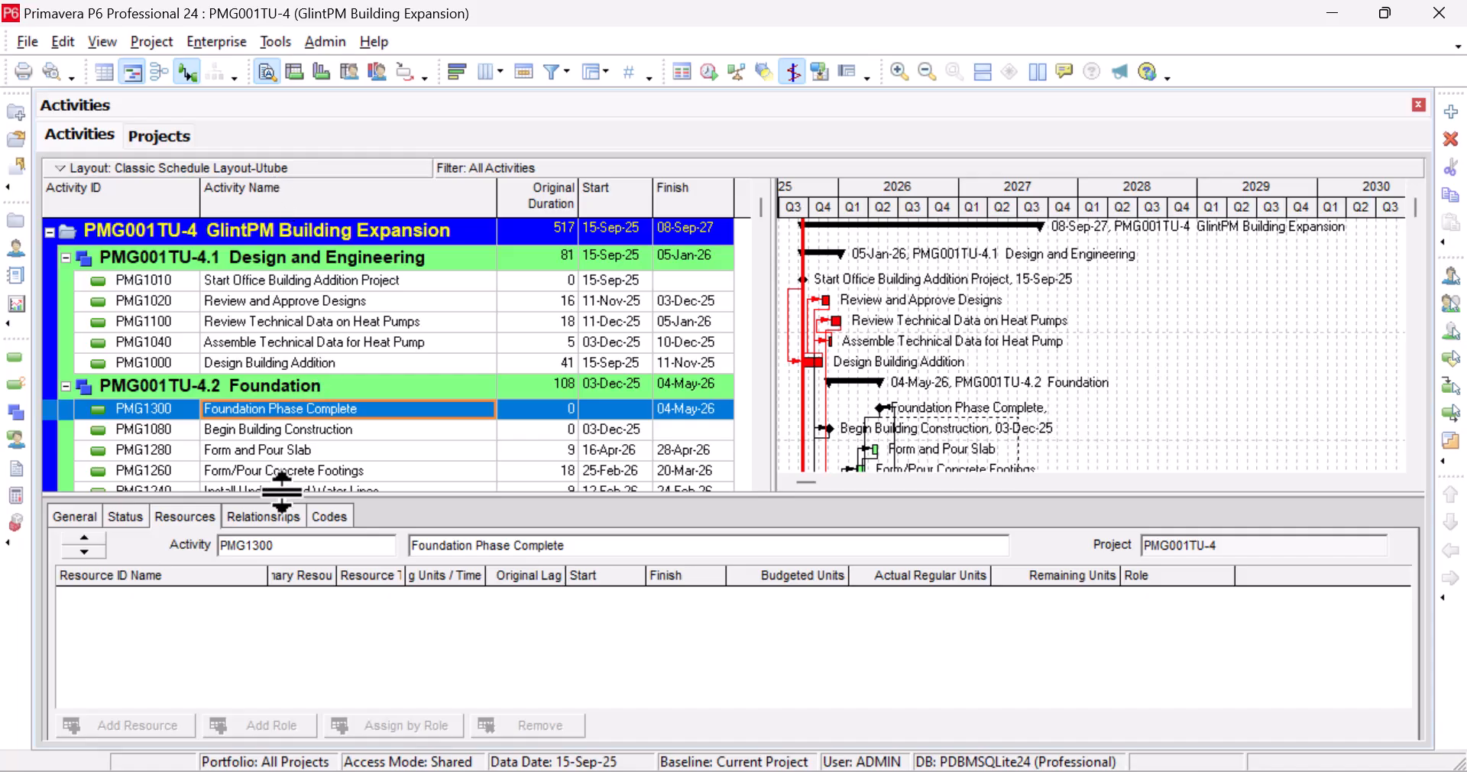
pyautogui.click(316, 437)
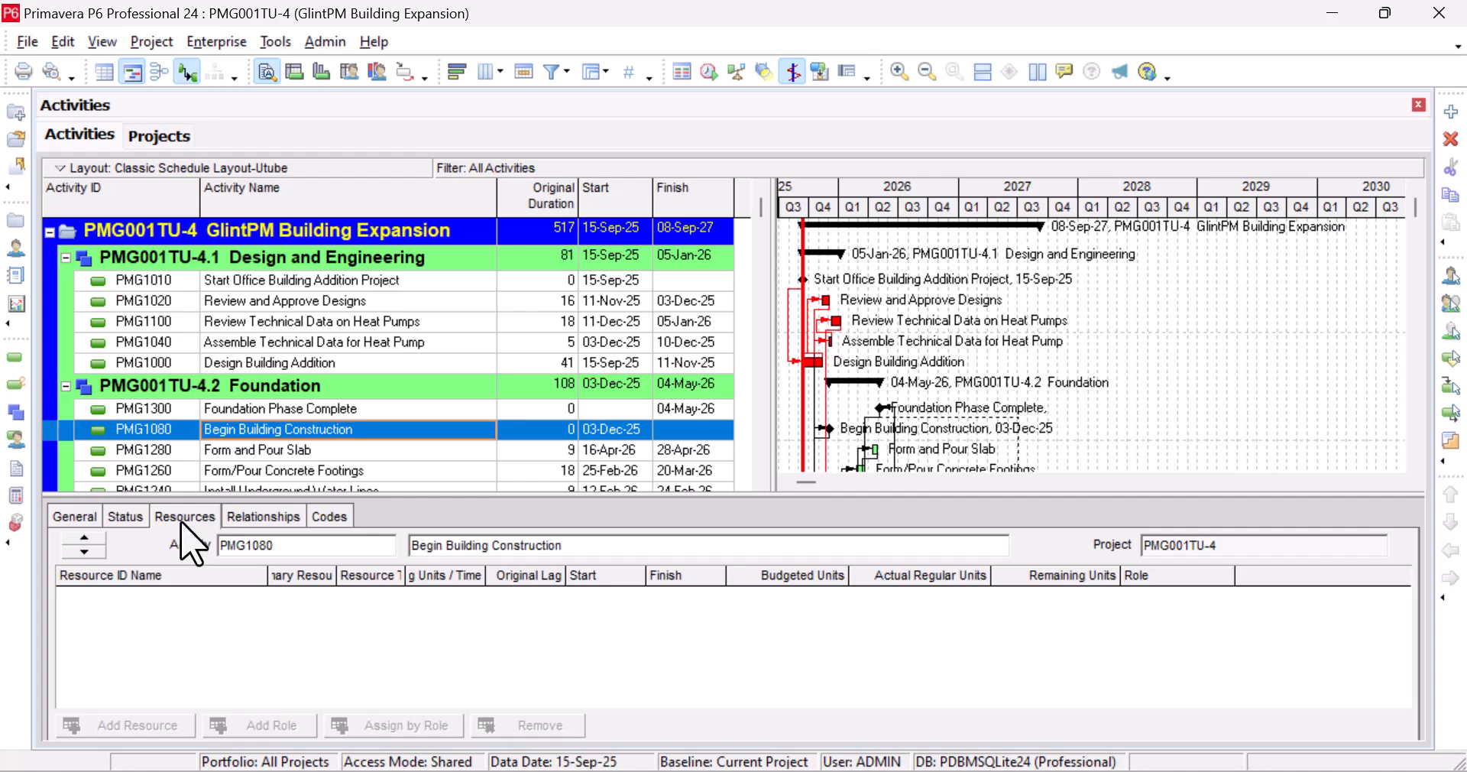
pyautogui.click(258, 517)
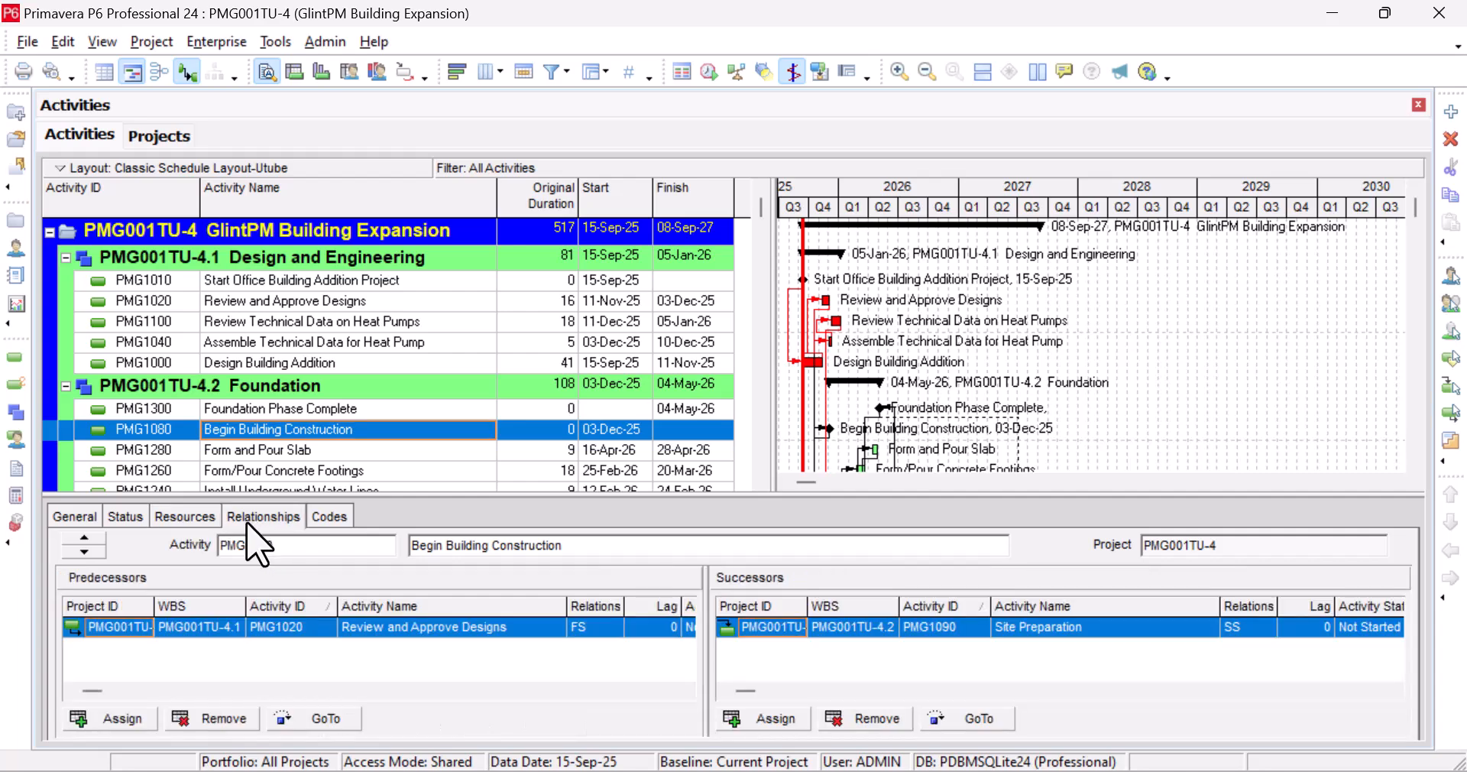
pyautogui.click(186, 517)
# Step: Review the resource assignments of the Foundation activities, from Foundation Phase Complete to Concrete Foundation Walls
pyautogui.click(319, 451)
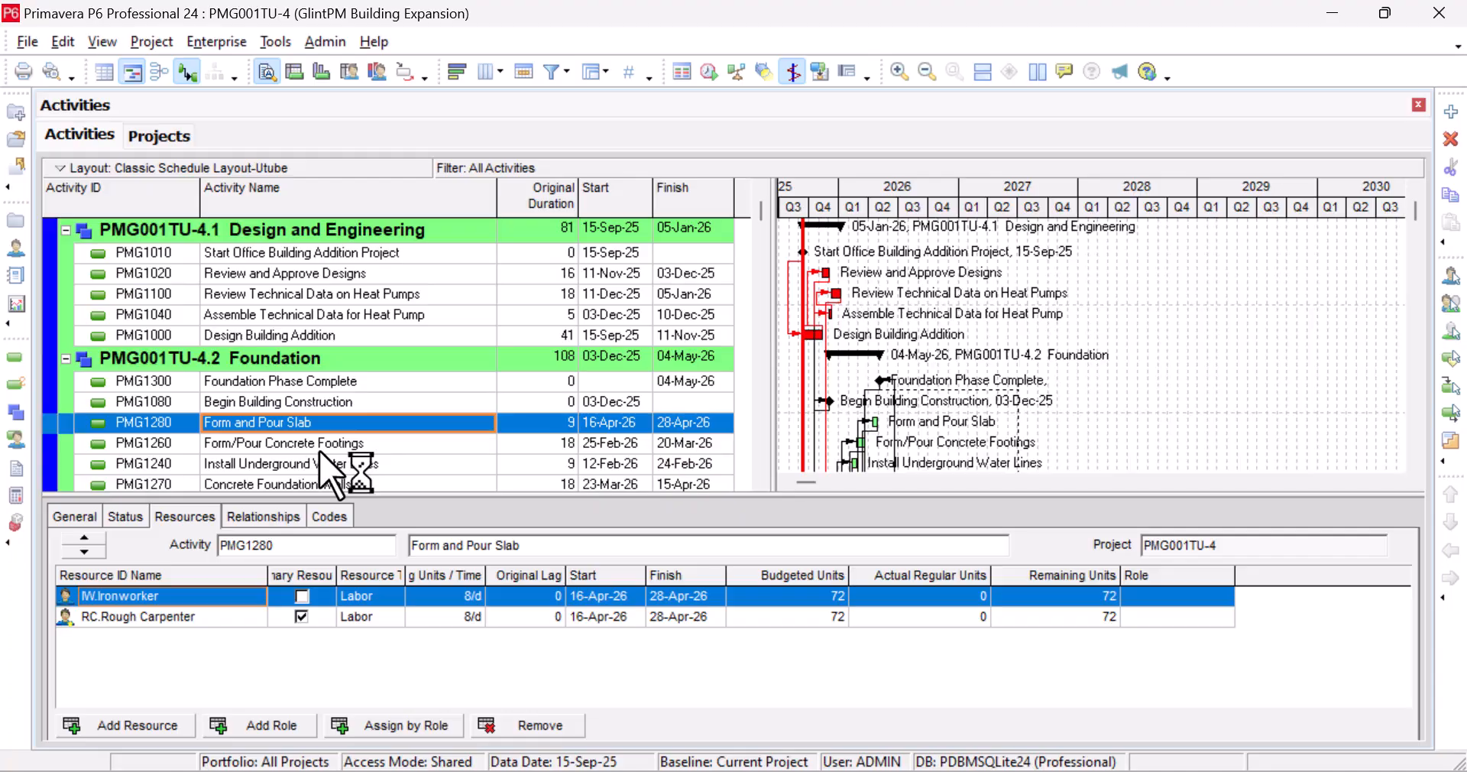
pyautogui.keyDown('ctrl'); pyautogui.click(349, 403); pyautogui.keyUp('ctrl')
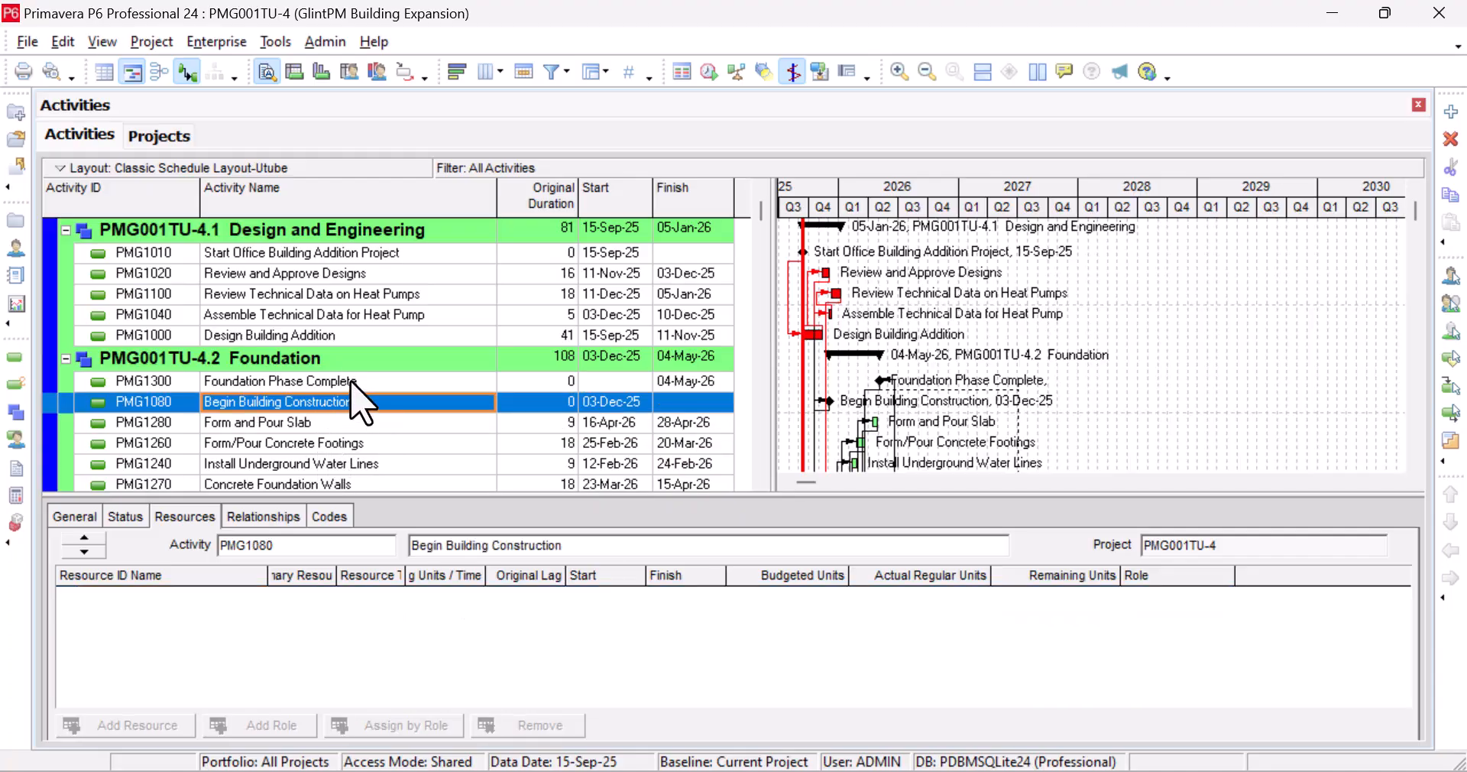
pyautogui.click(345, 382)
pyautogui.click(341, 424)
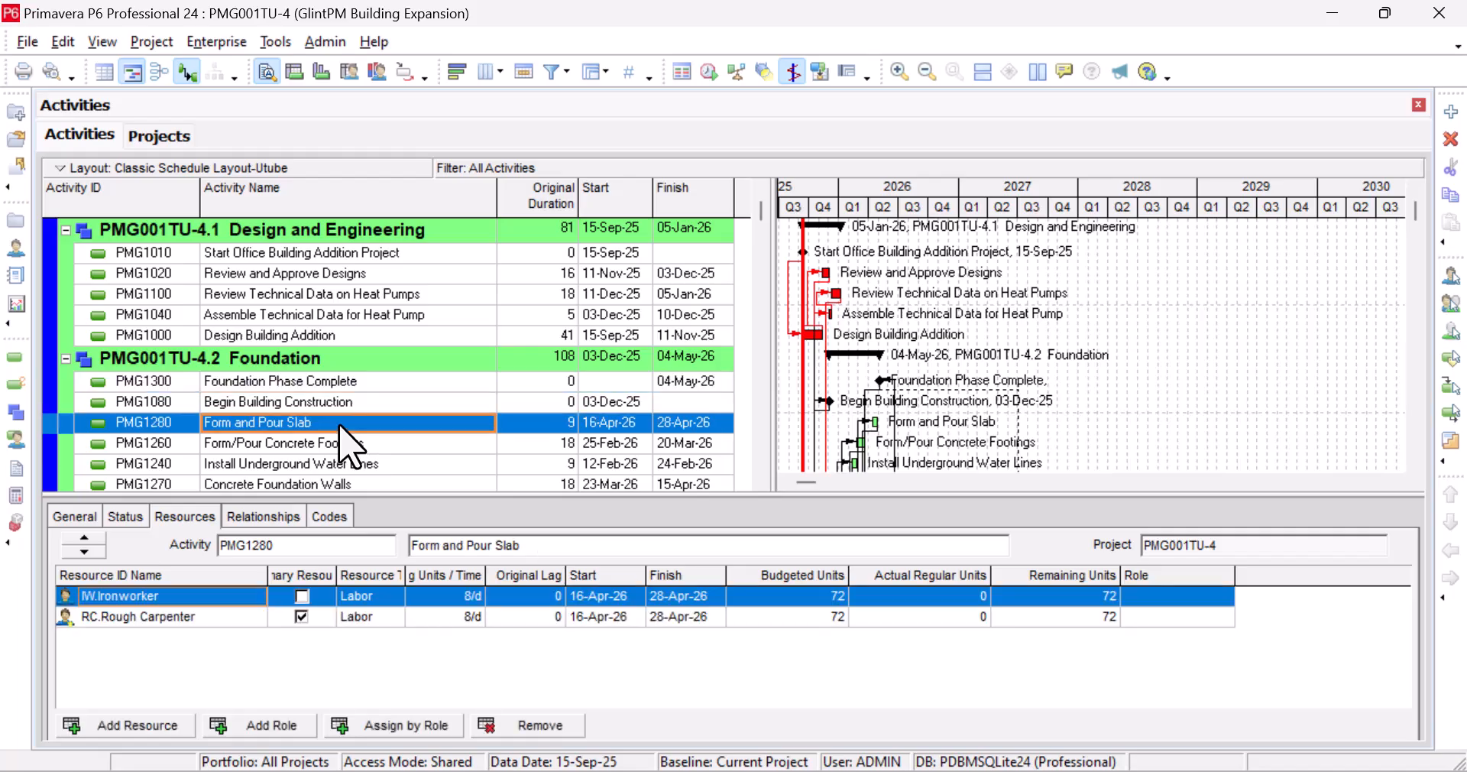
pyautogui.click(335, 449)
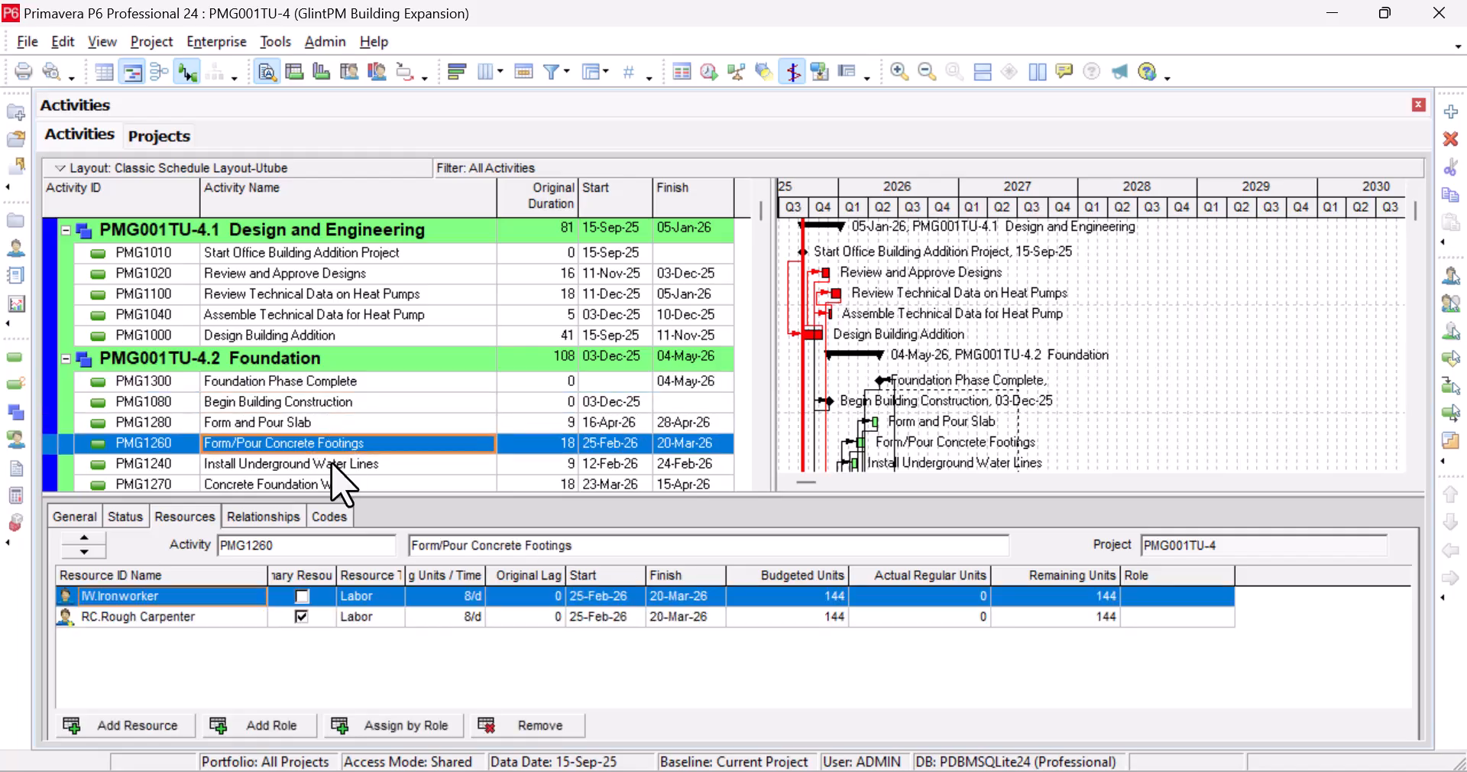
pyautogui.click(336, 464)
pyautogui.click(333, 462)
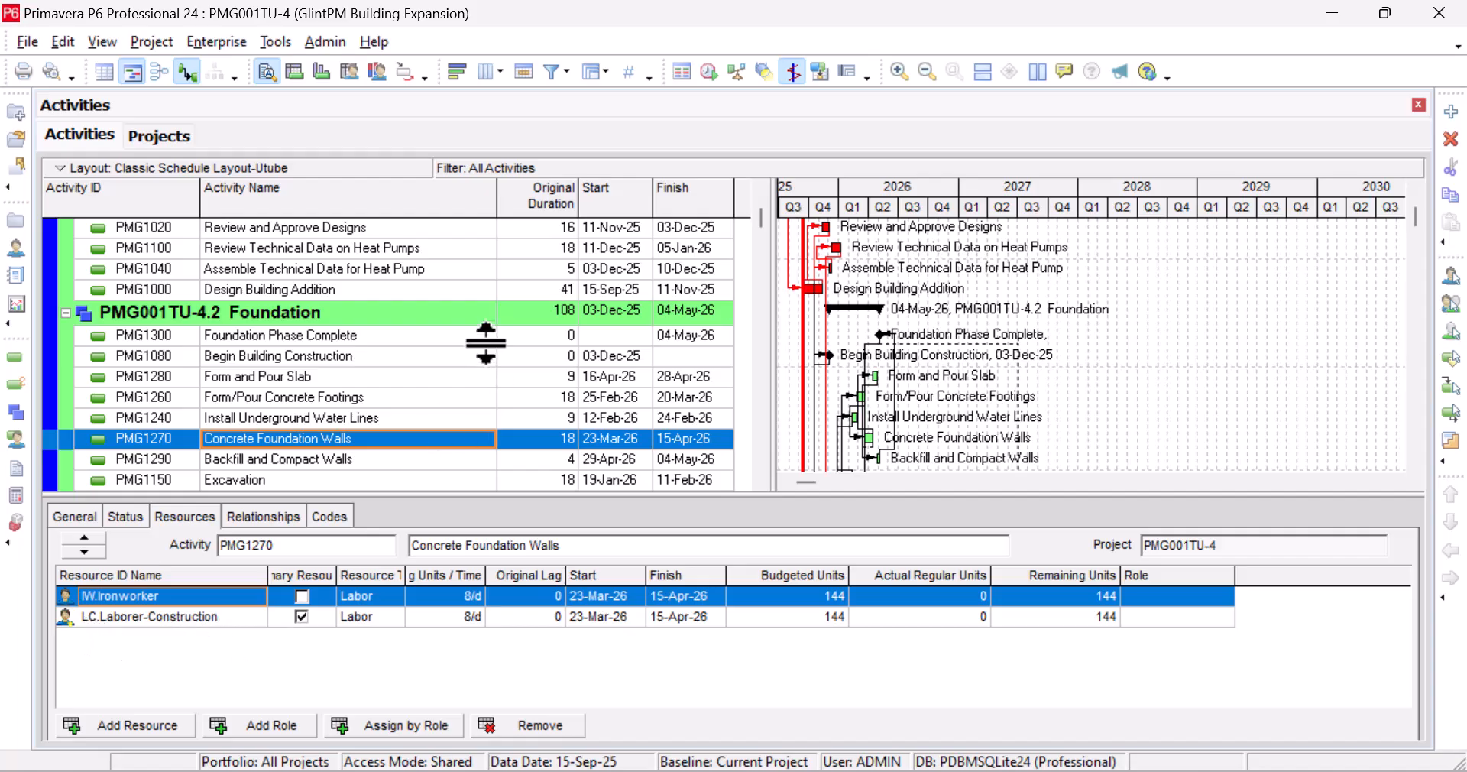
# Step: Show the activity code assignments of Form and Pour Slab and widen the activity table area beside the Gantt chart
pyautogui.scroll(1, 482, 340)
pyautogui.click(329, 517)
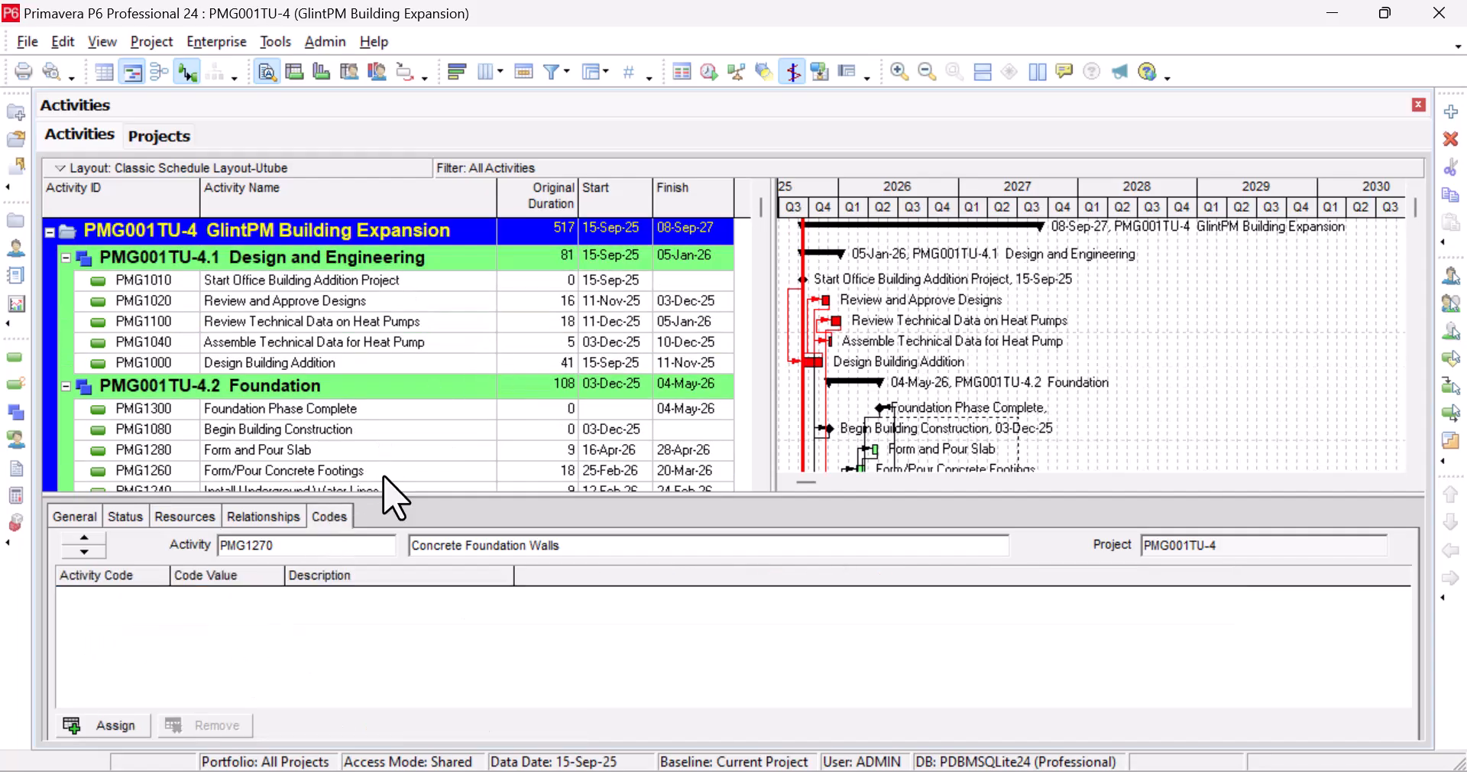
pyautogui.click(400, 456)
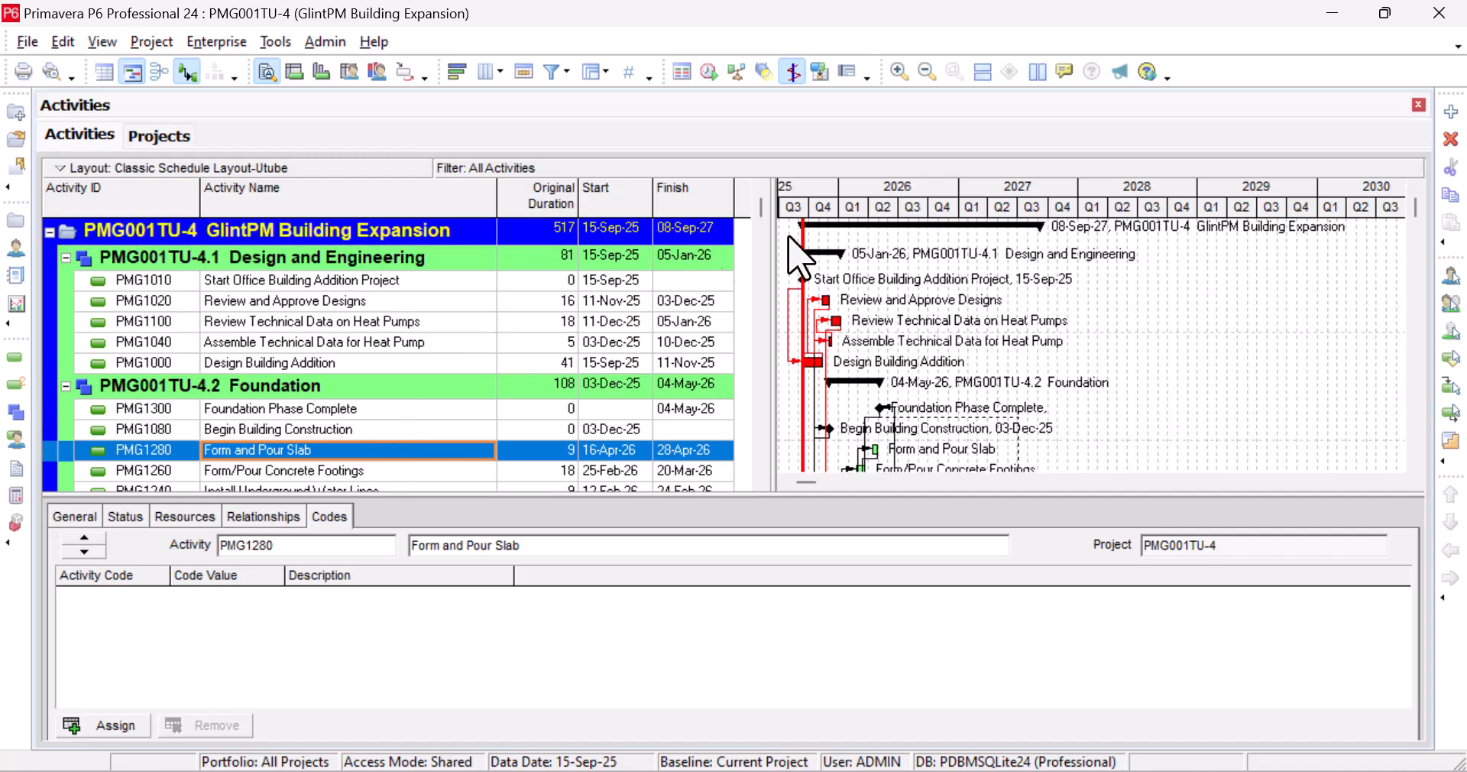
pyautogui.moveTo(774, 184); pyautogui.dragTo(862, 185)
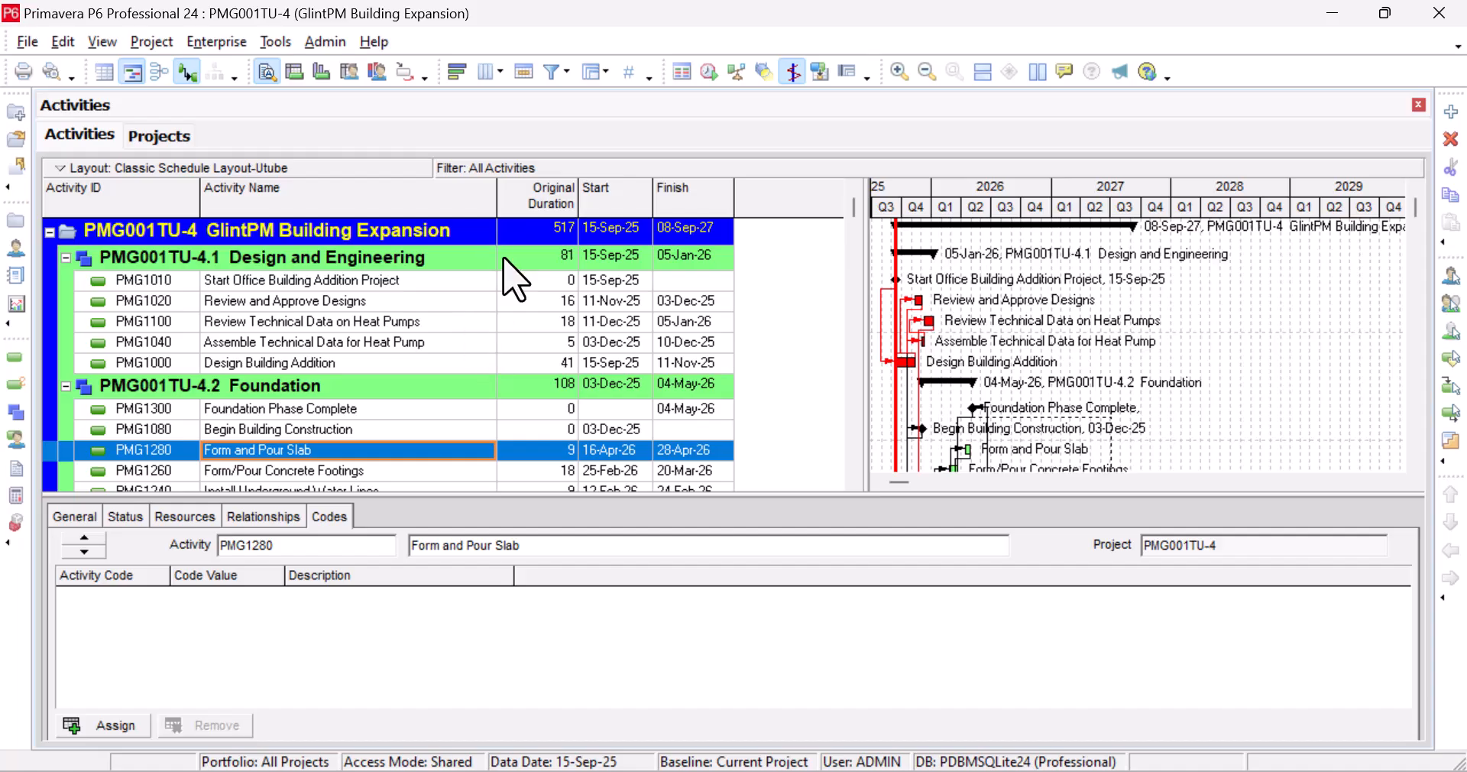
# Step: Look through the Design and Engineering activities and their activity code assignments
pyautogui.click(510, 327)
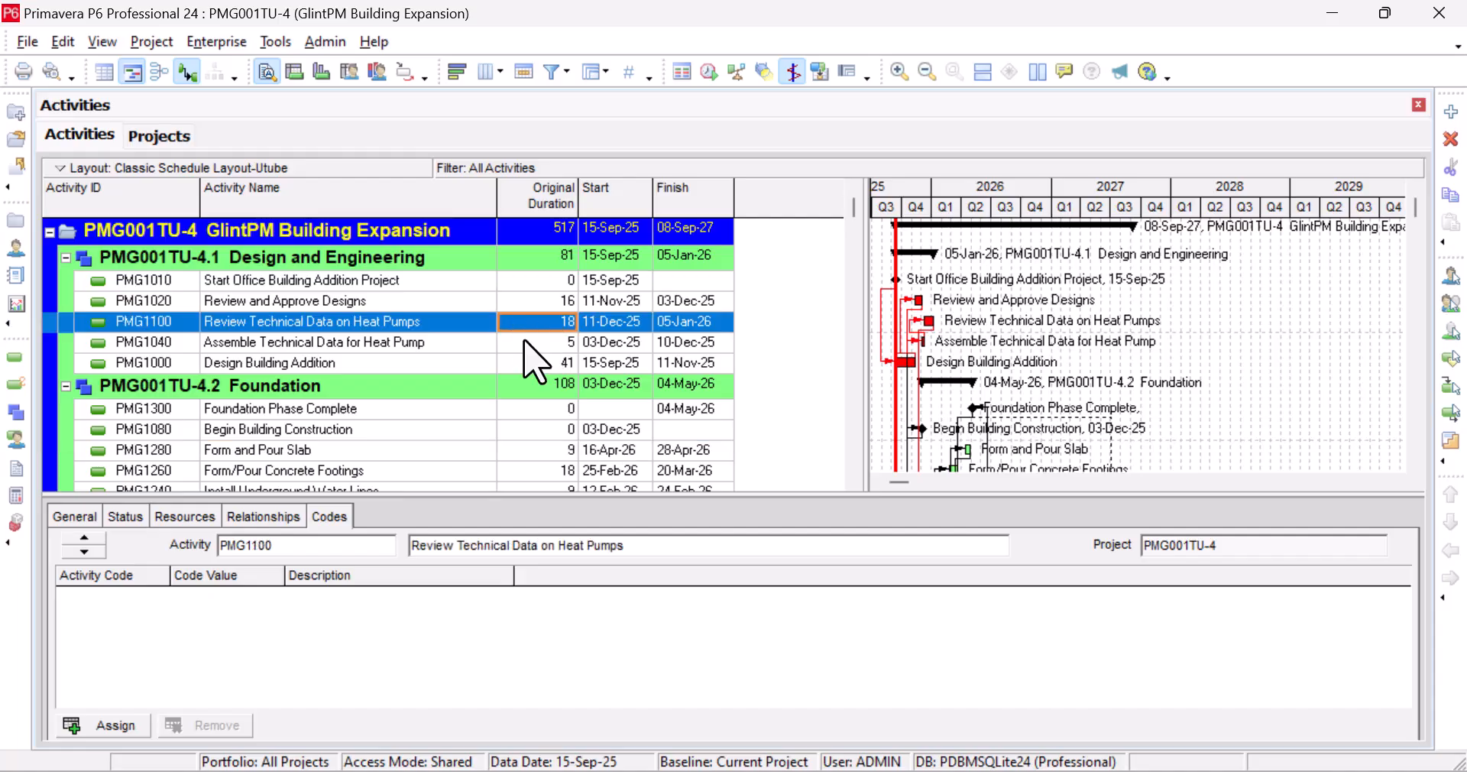
pyautogui.click(523, 339)
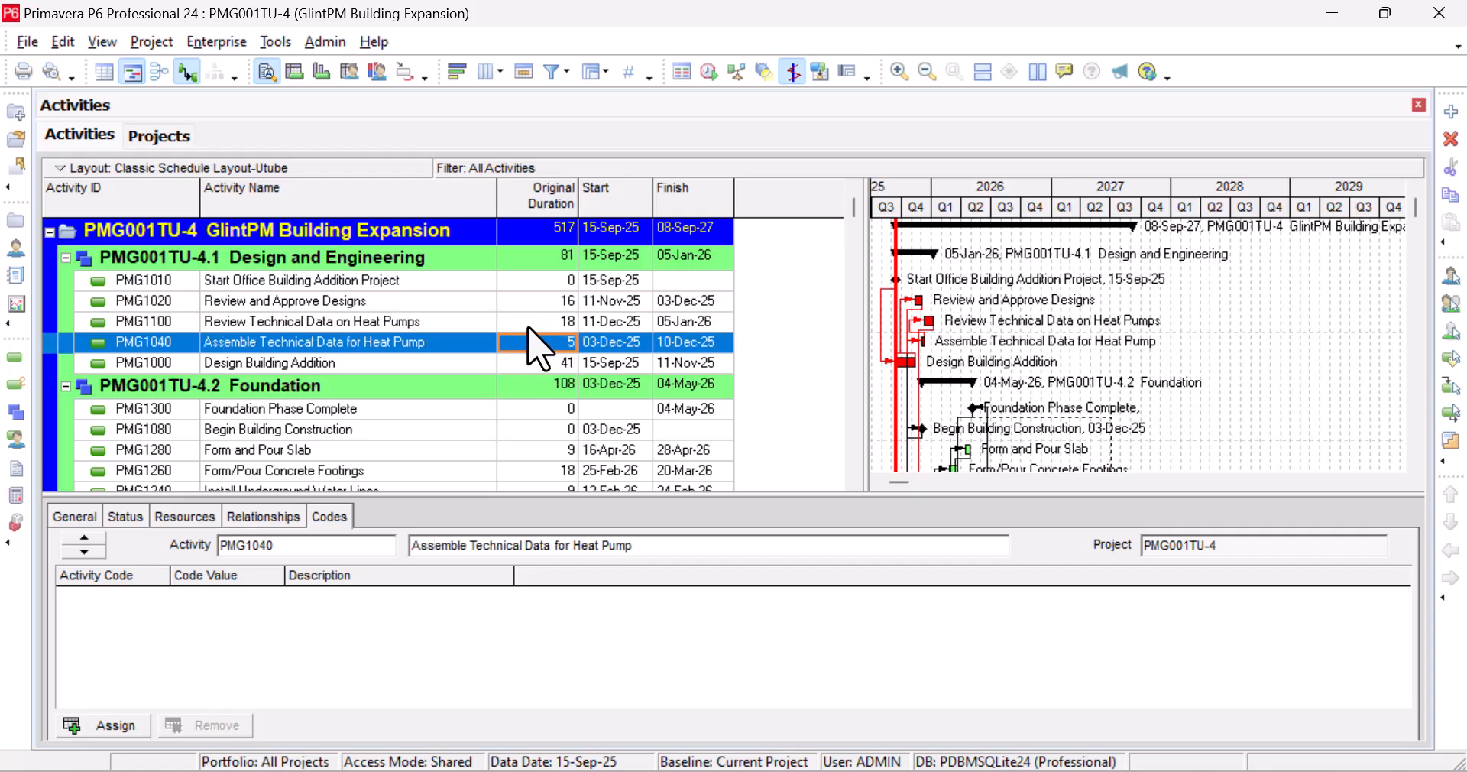
pyautogui.click(527, 329)
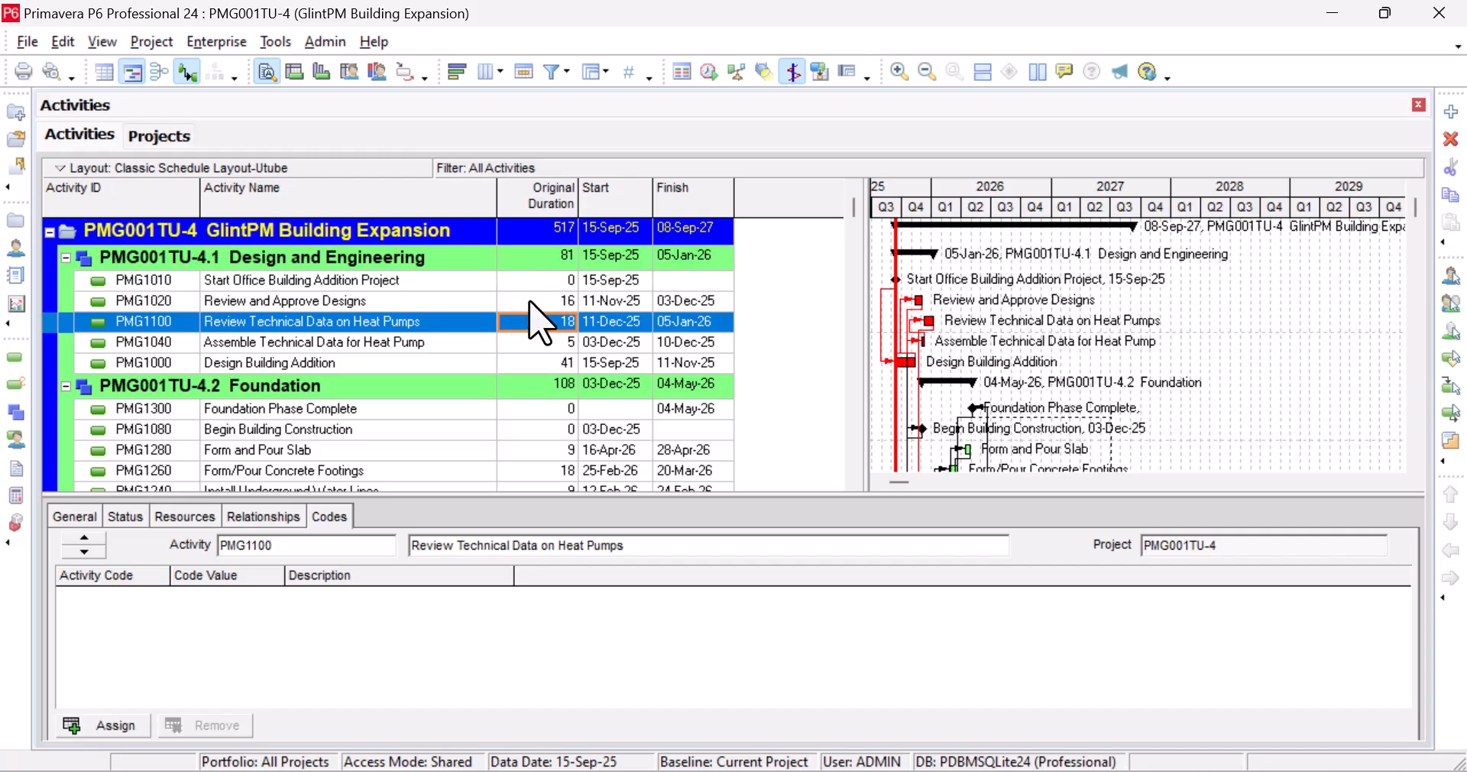
pyautogui.click(535, 301)
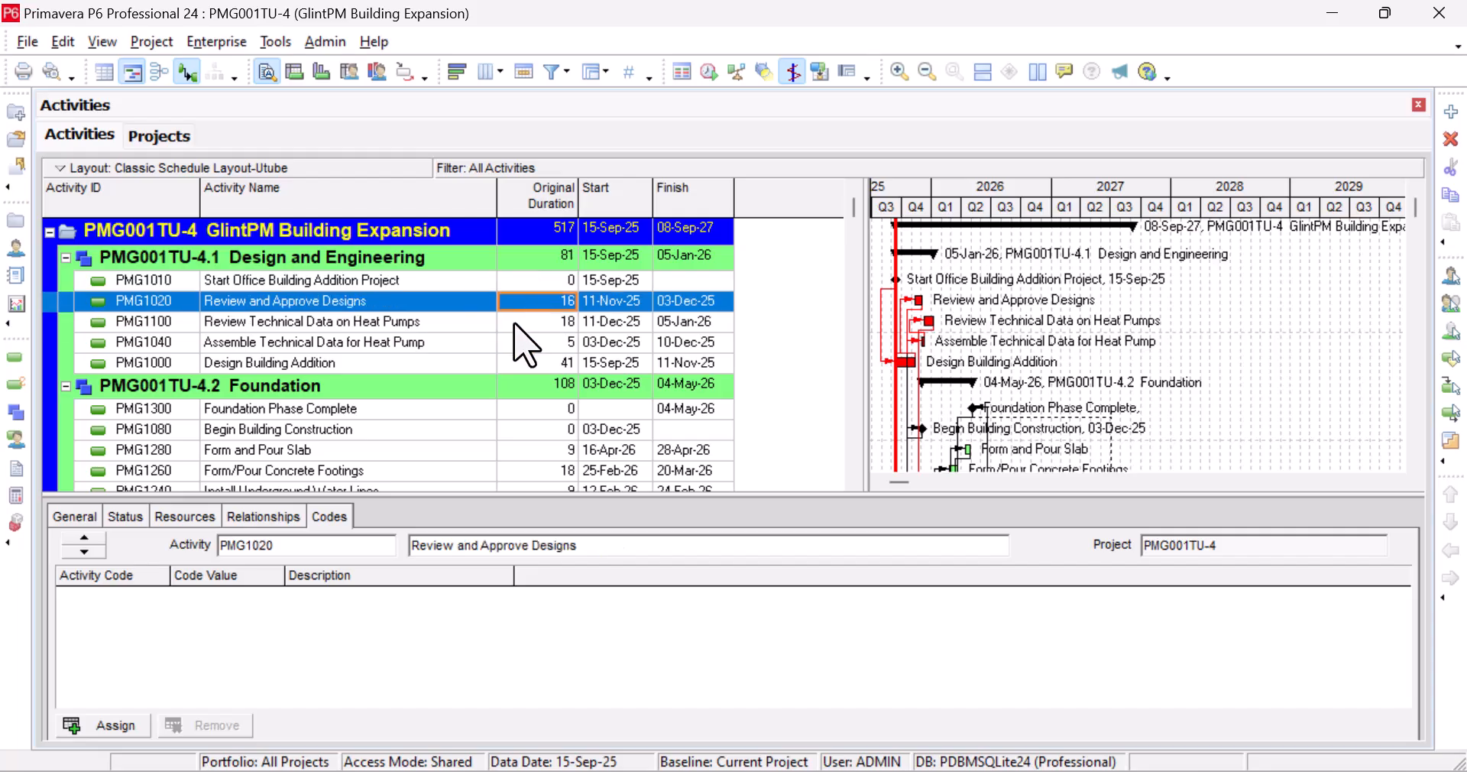
pyautogui.click(524, 324)
pyautogui.click(460, 303)
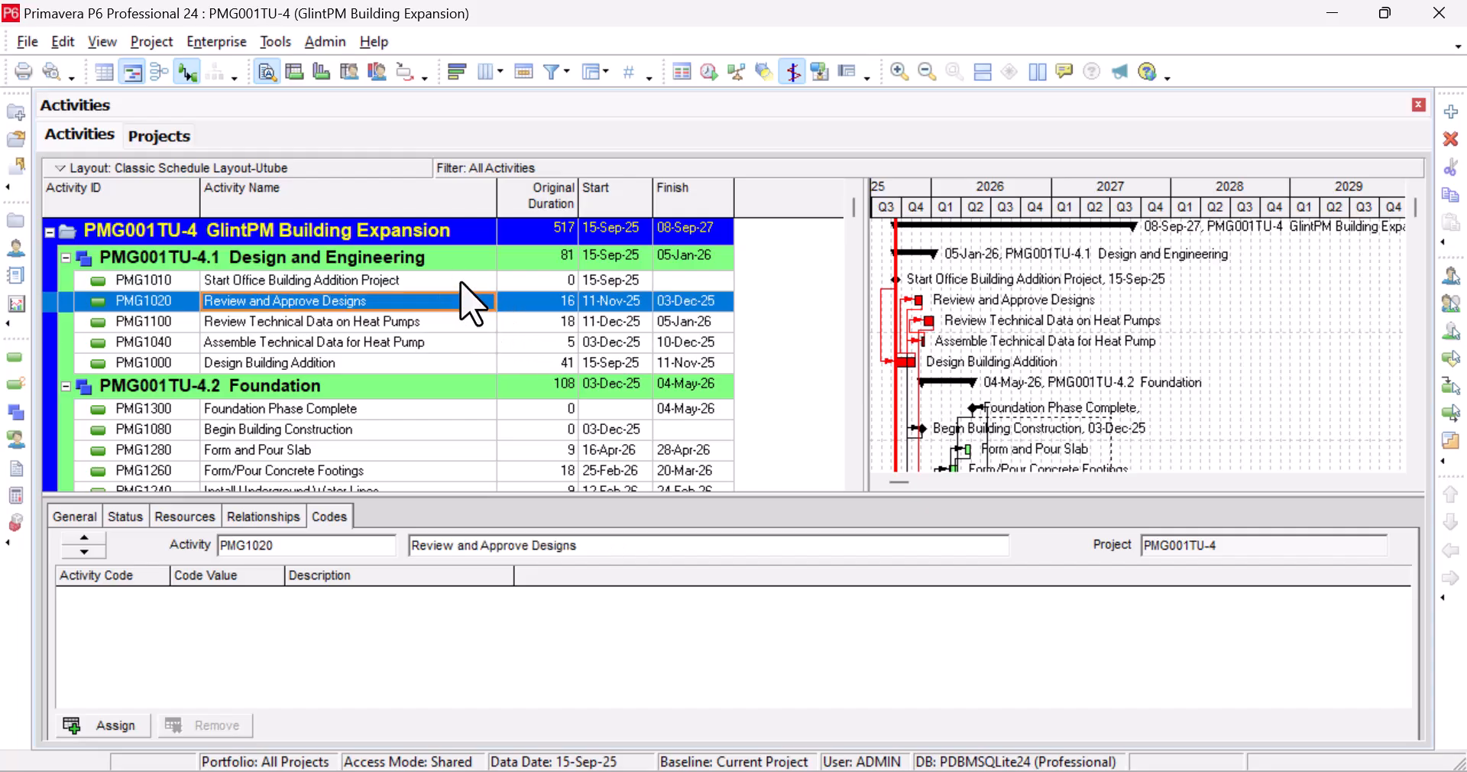
pyautogui.click(464, 281)
pyautogui.click(467, 303)
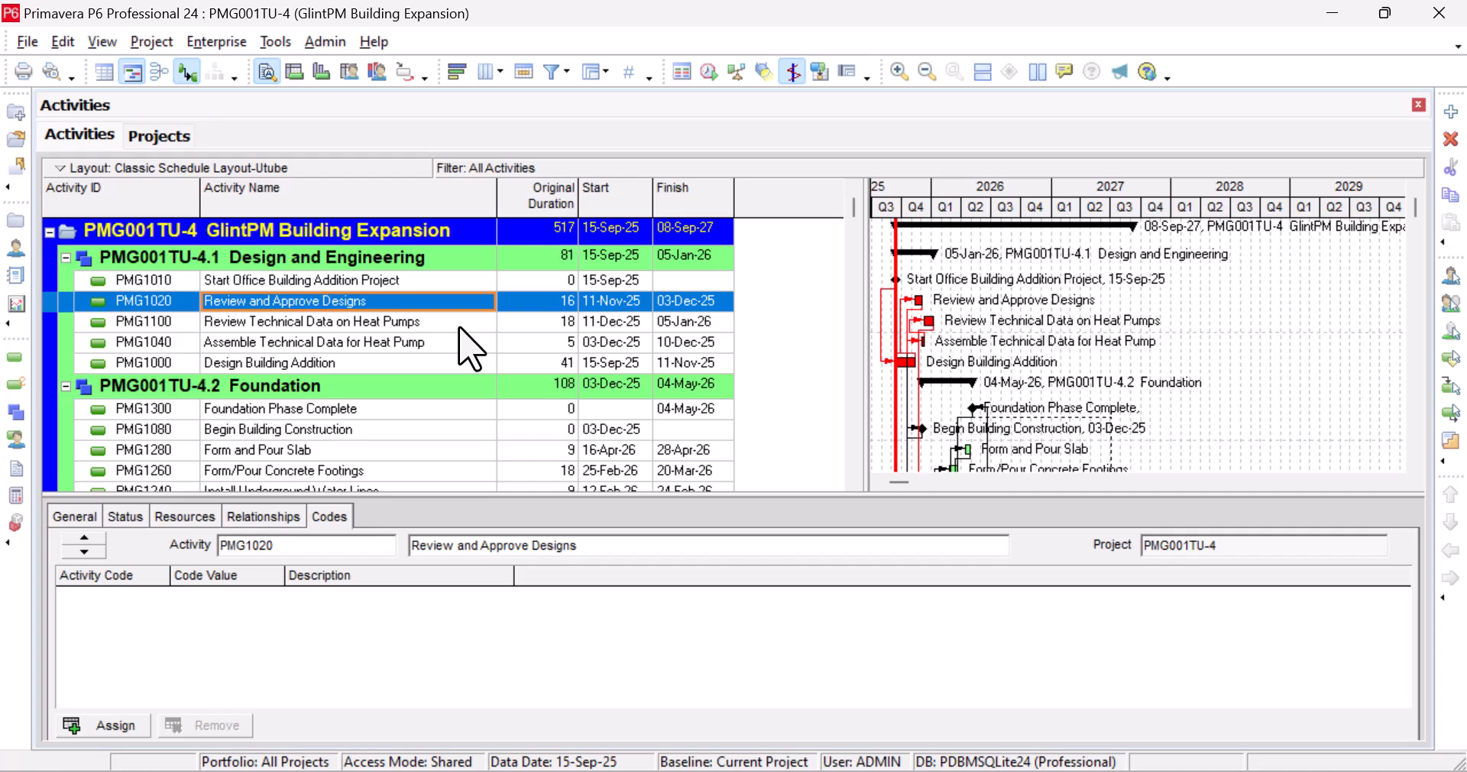
pyautogui.click(459, 325)
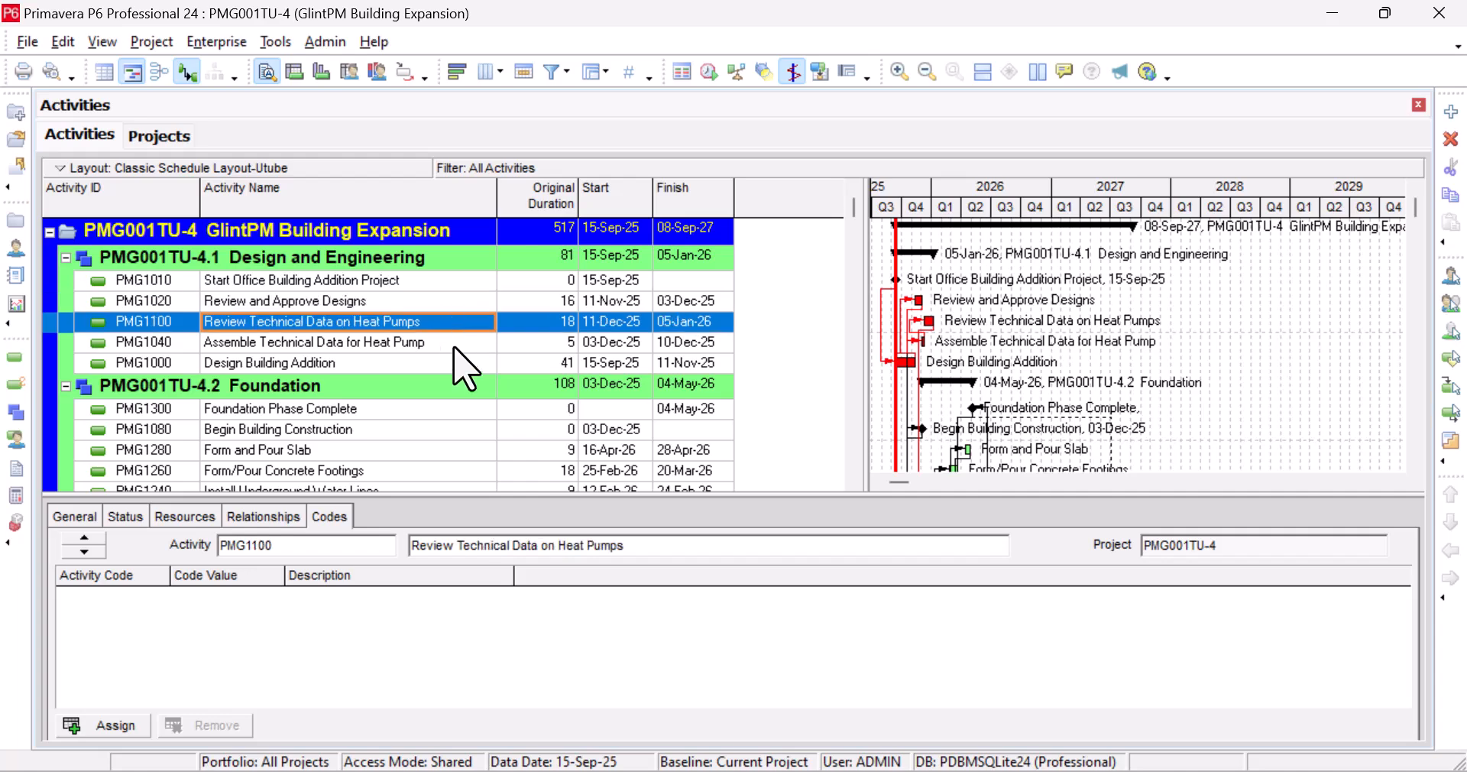
pyautogui.click(454, 344)
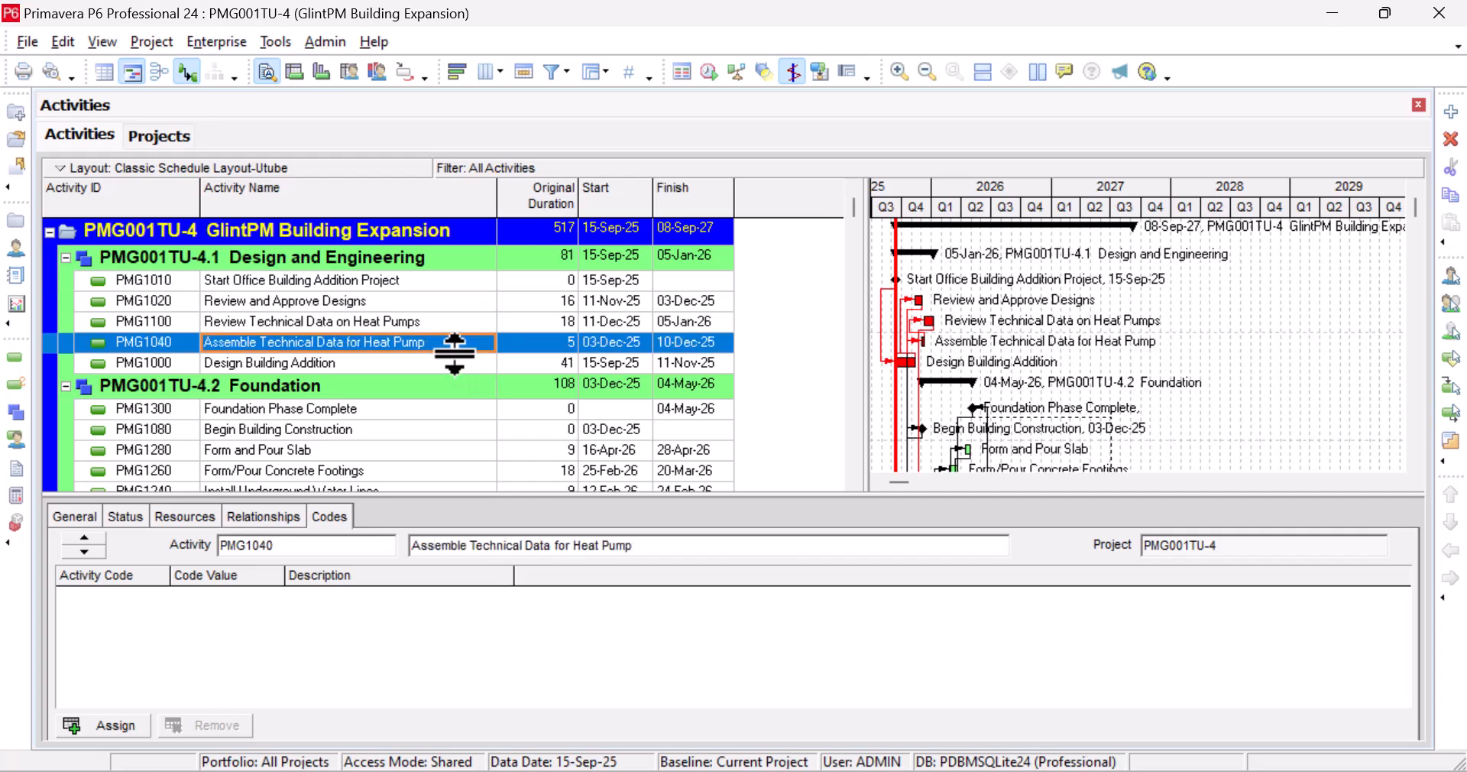
pyautogui.click(452, 366)
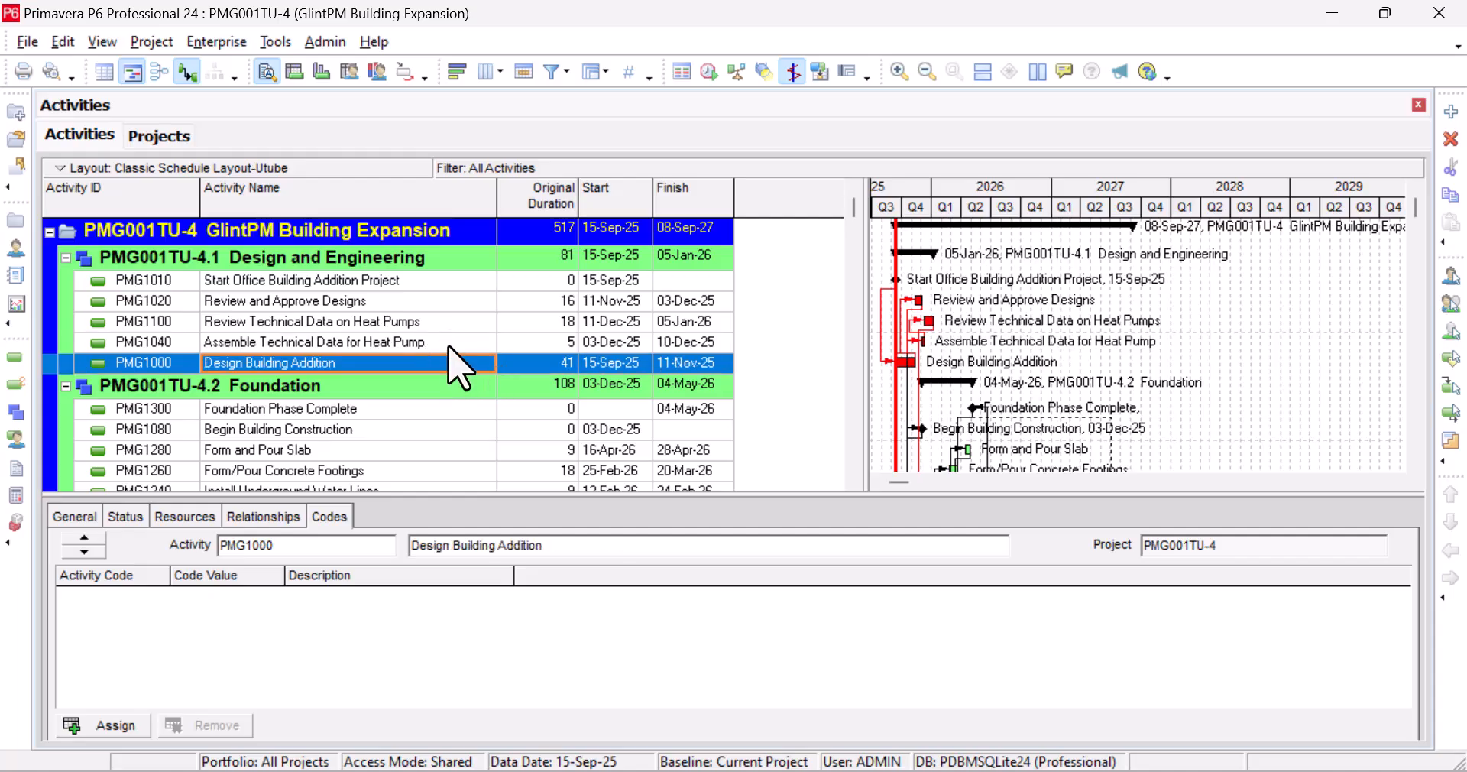
pyautogui.click(451, 342)
pyautogui.click(447, 322)
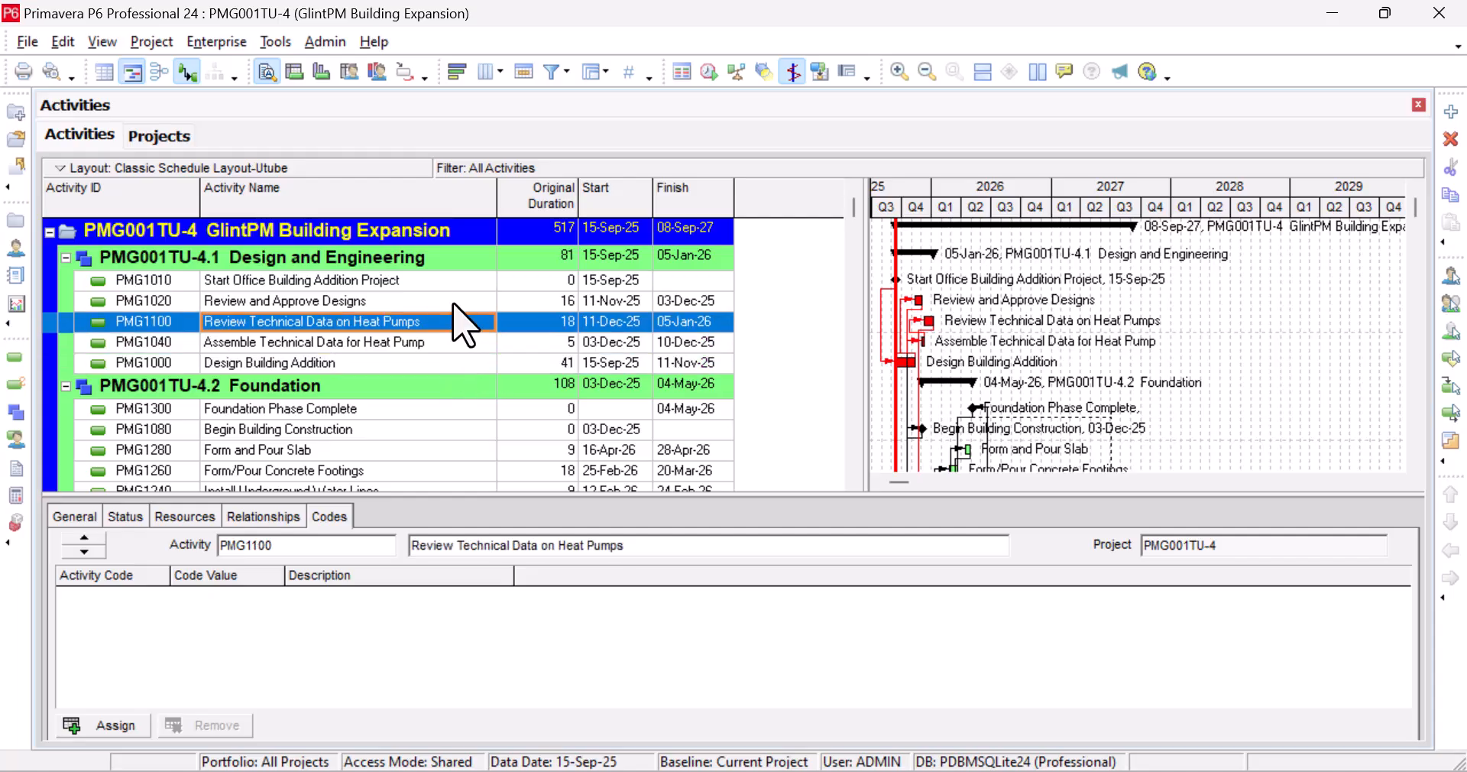
# Step: Check the code assignments of Review and Approve Designs, and switch to the Excel workbook to narrow its Code Value column
pyautogui.click(453, 302)
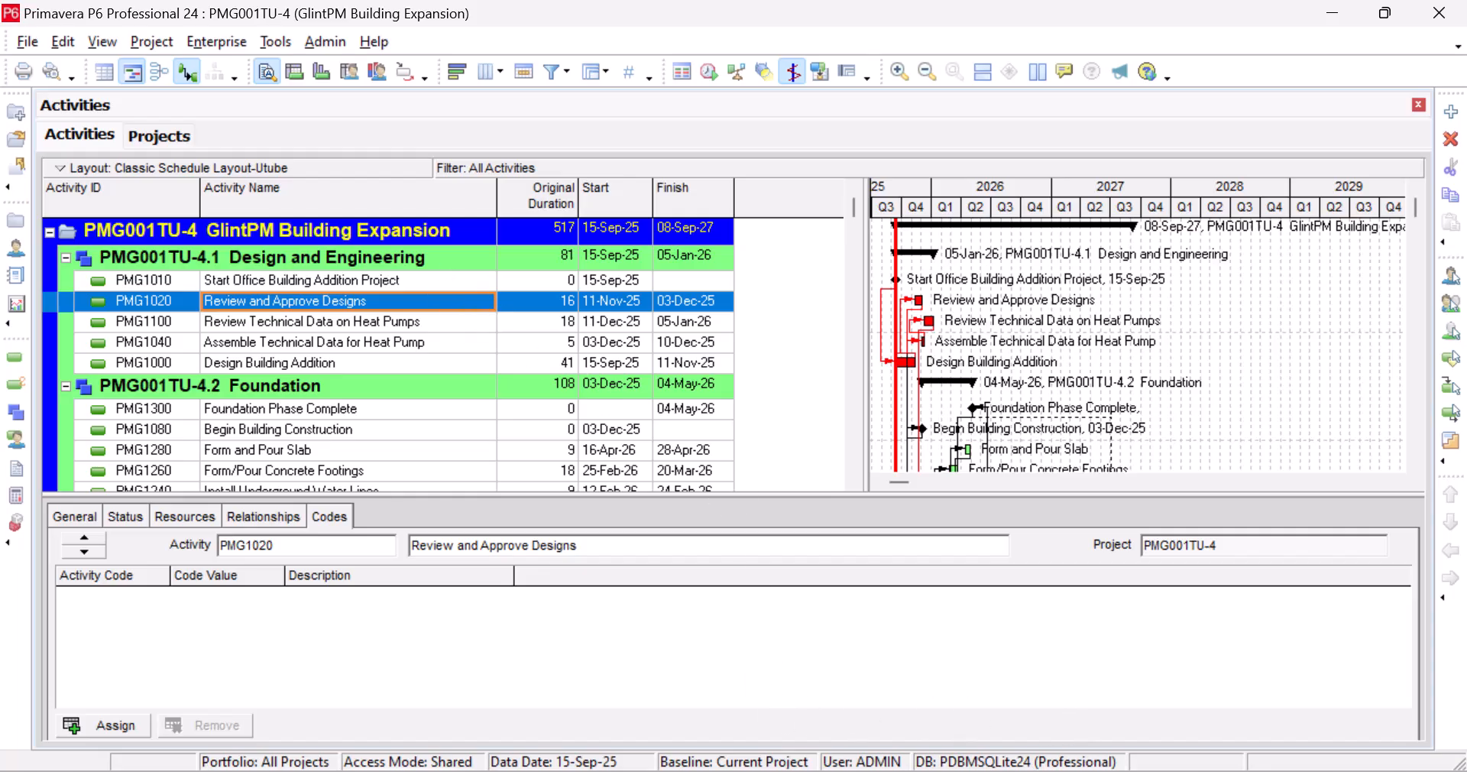
pyautogui.click(986, 650)
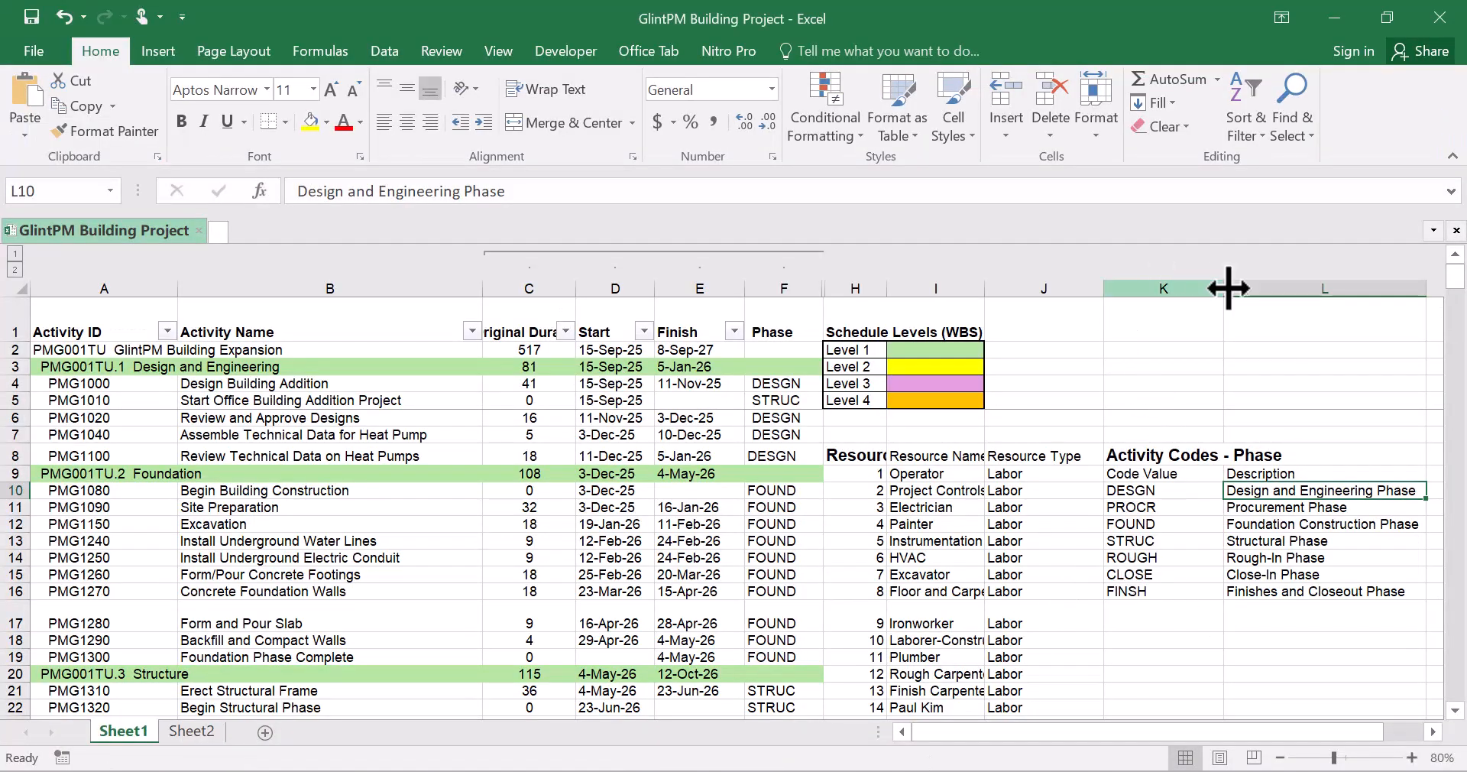
pyautogui.moveTo(1222, 288); pyautogui.dragTo(1193, 292)
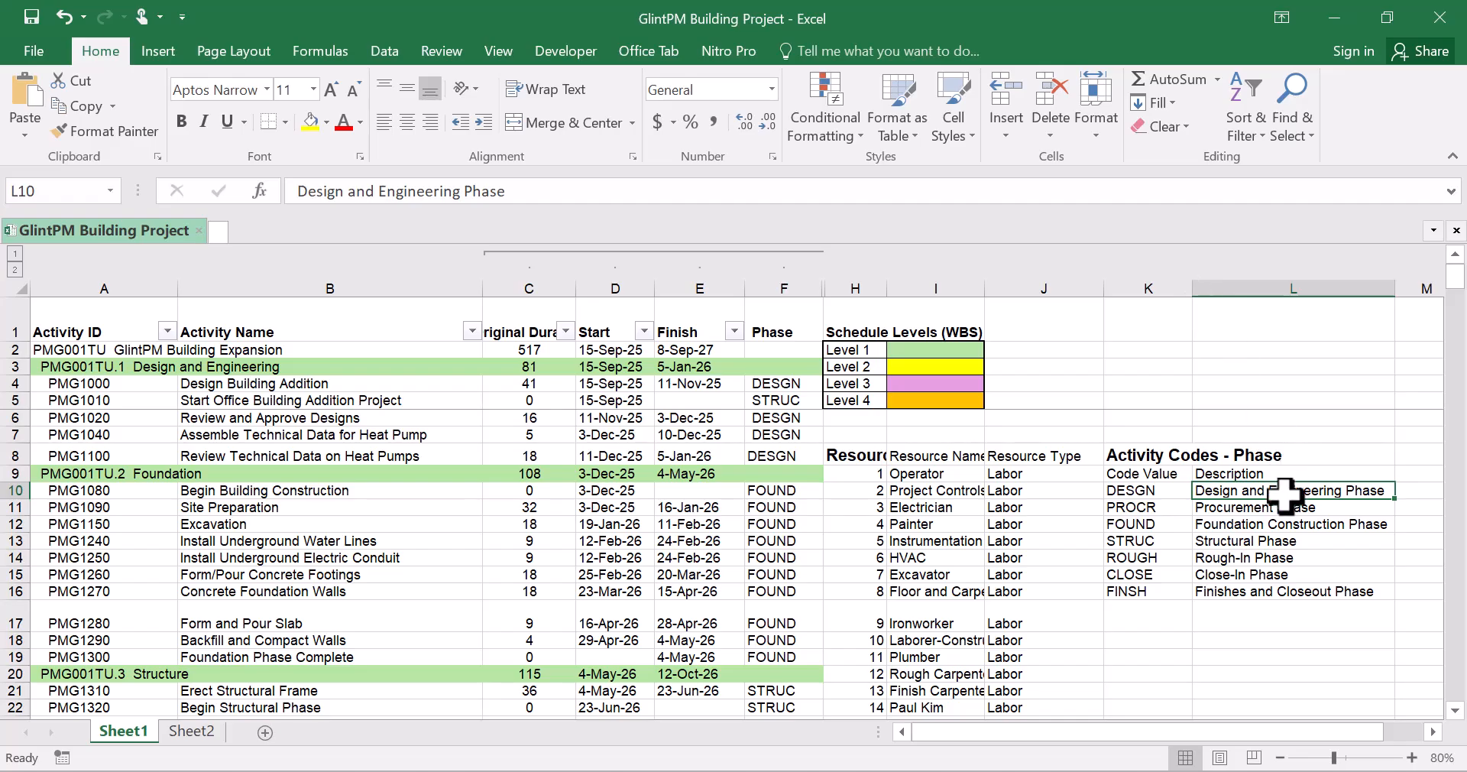
# Step: Examine the Phase code values and descriptions and the Phase column of the activity list, and return to Primavera P6
pyautogui.click(1167, 474)
pyautogui.moveTo(1167, 474); pyautogui.dragTo(1353, 573)
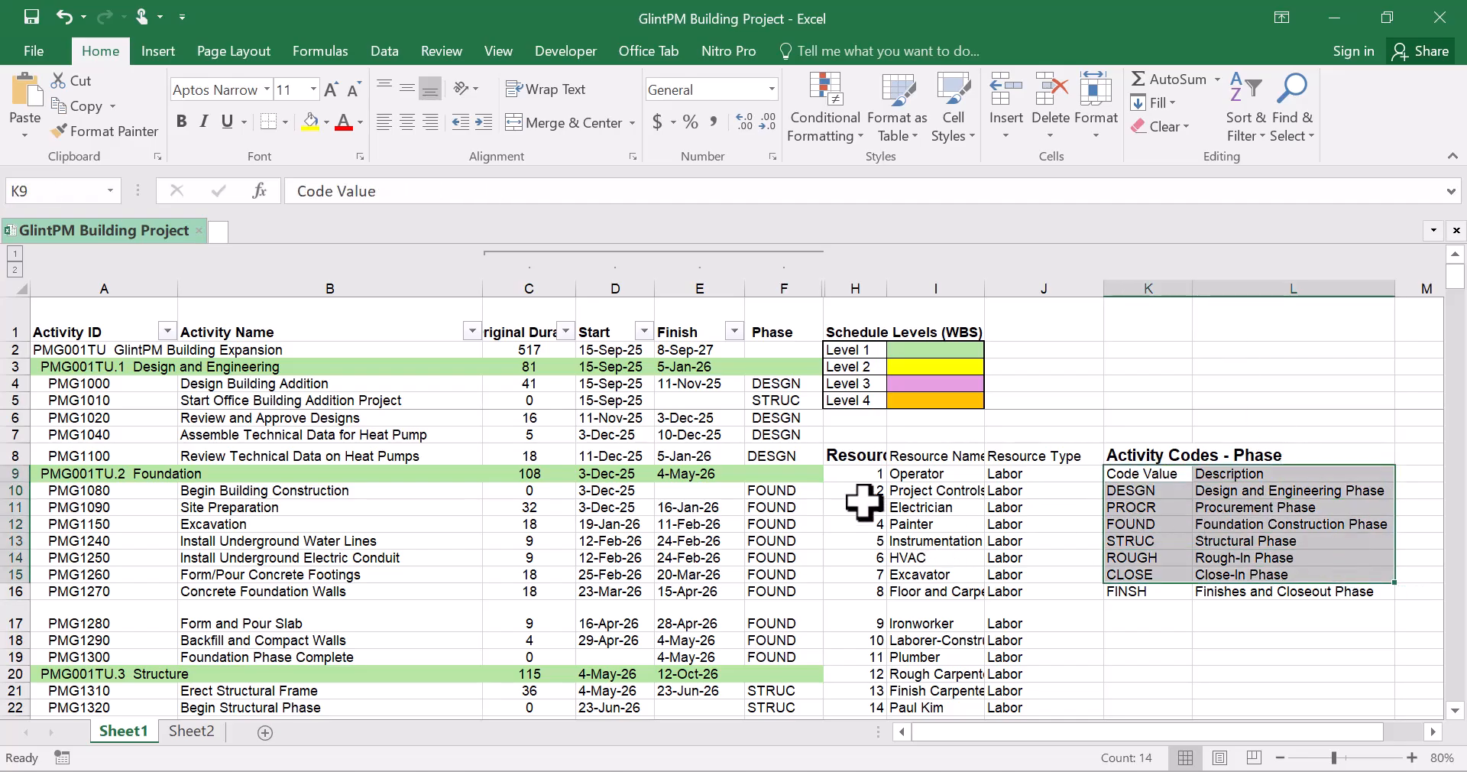
pyautogui.click(782, 269)
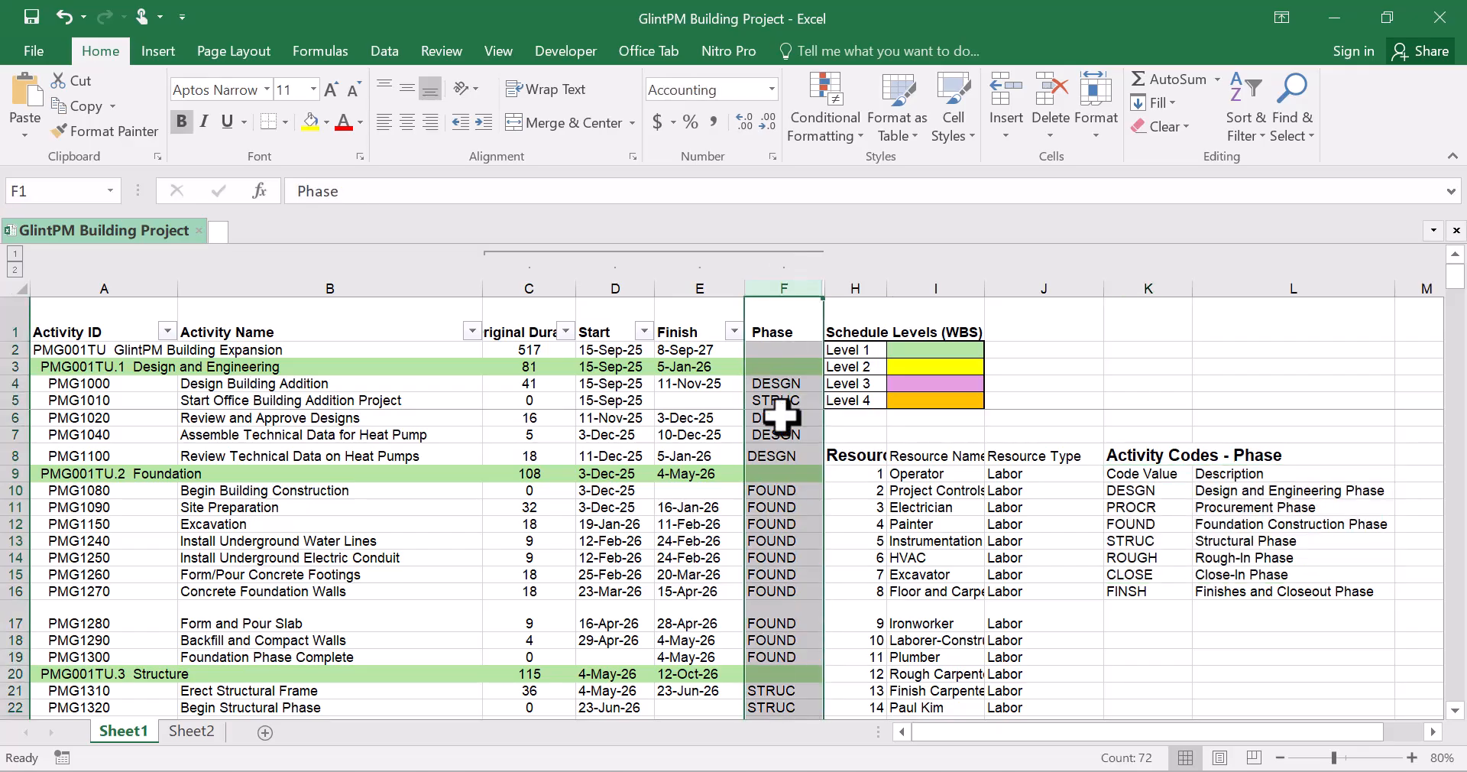
pyautogui.scroll(-5, 796, 540)
pyautogui.scroll(5, 795, 541)
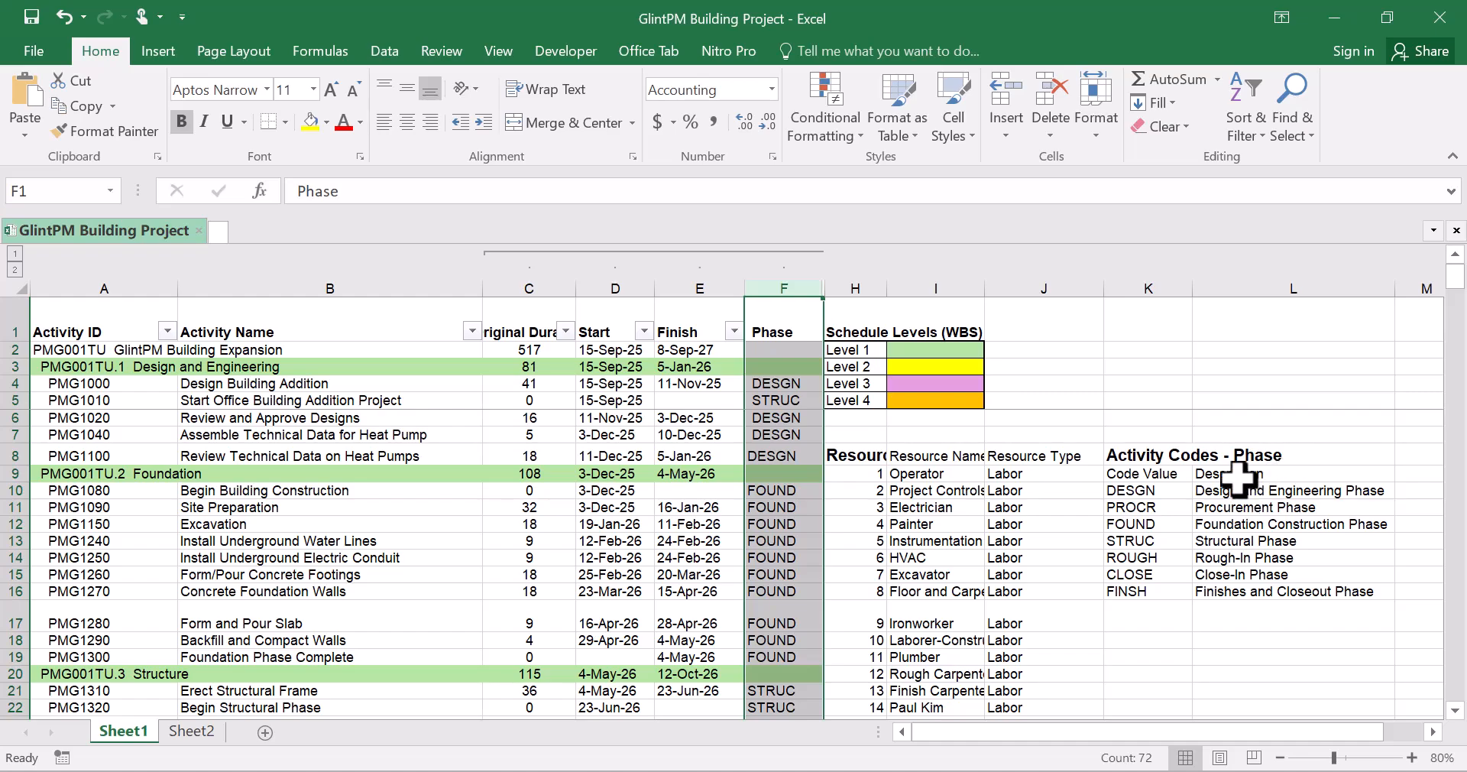
pyautogui.moveTo(1238, 478); pyautogui.dragTo(1269, 570)
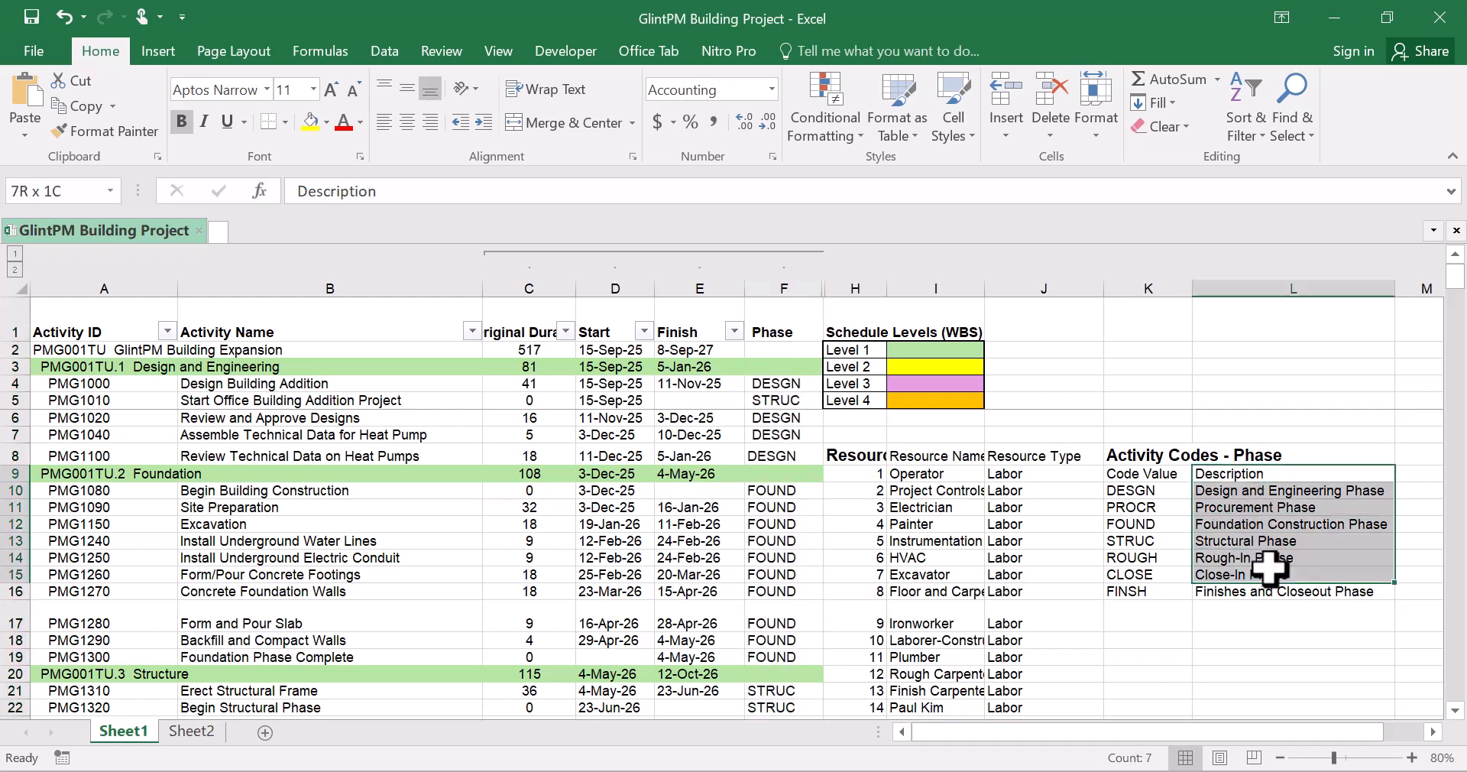
pyautogui.click(1248, 490)
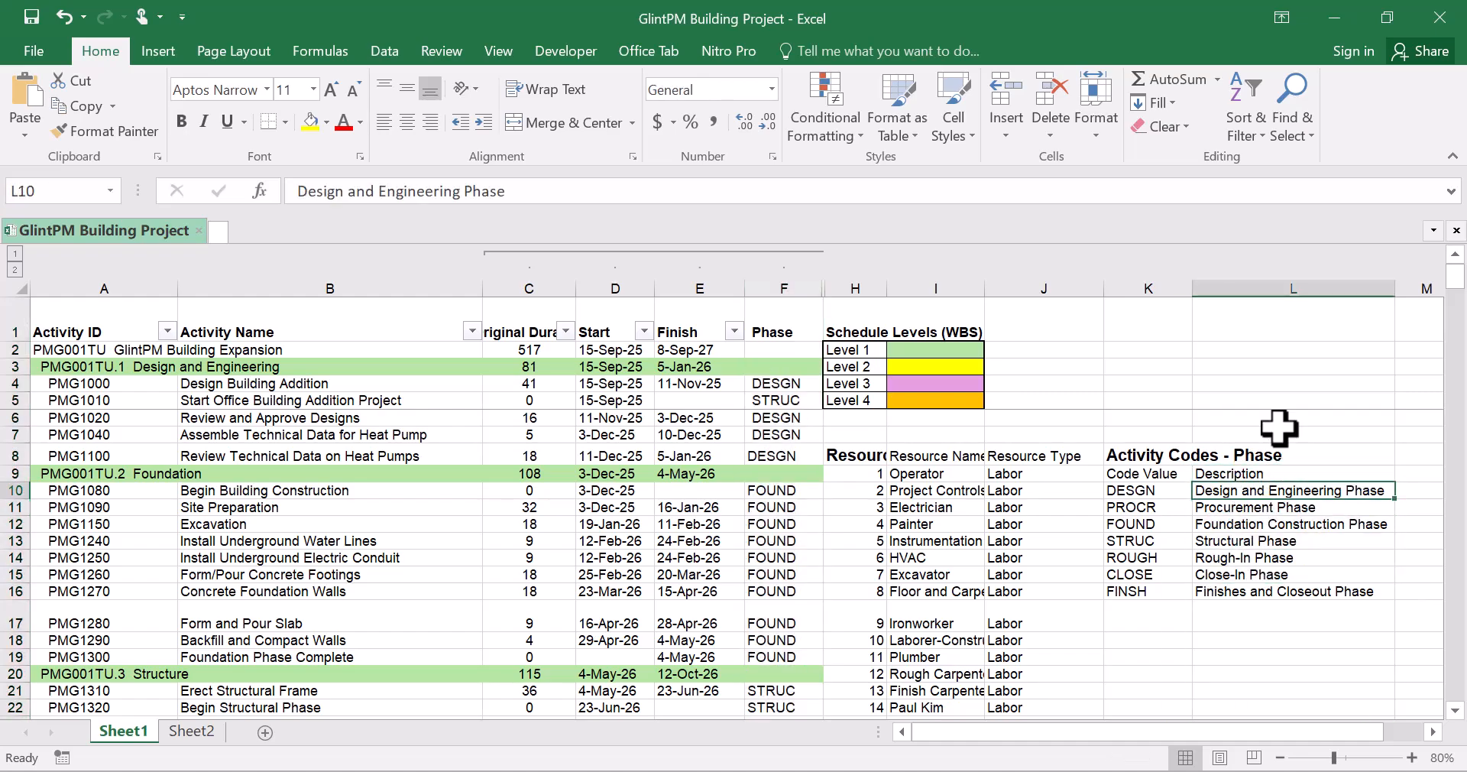
pyautogui.click(1333, 21)
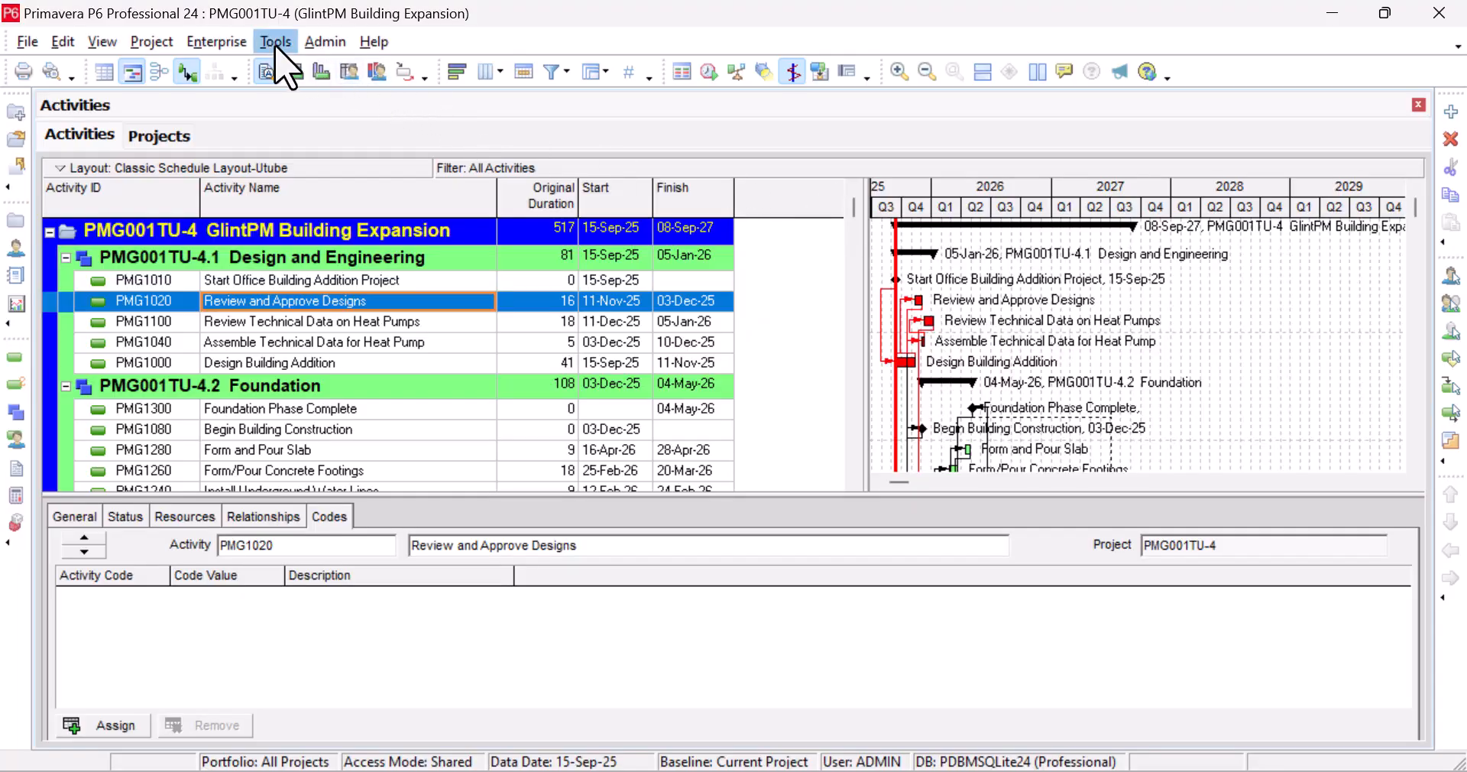
# Step: Create a project-level activity code named Phase in the activity code definitions
pyautogui.click(221, 43)
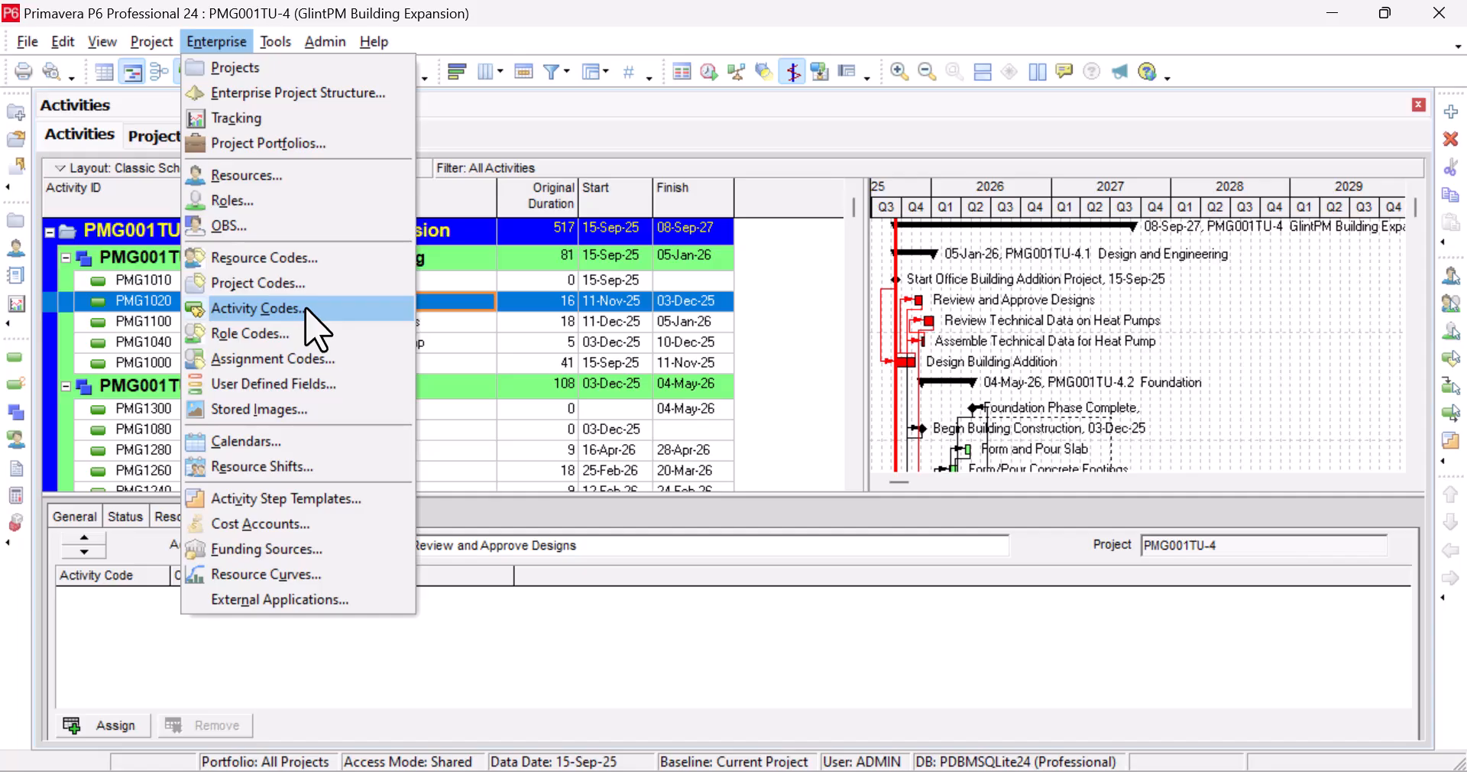
pyautogui.click(256, 308)
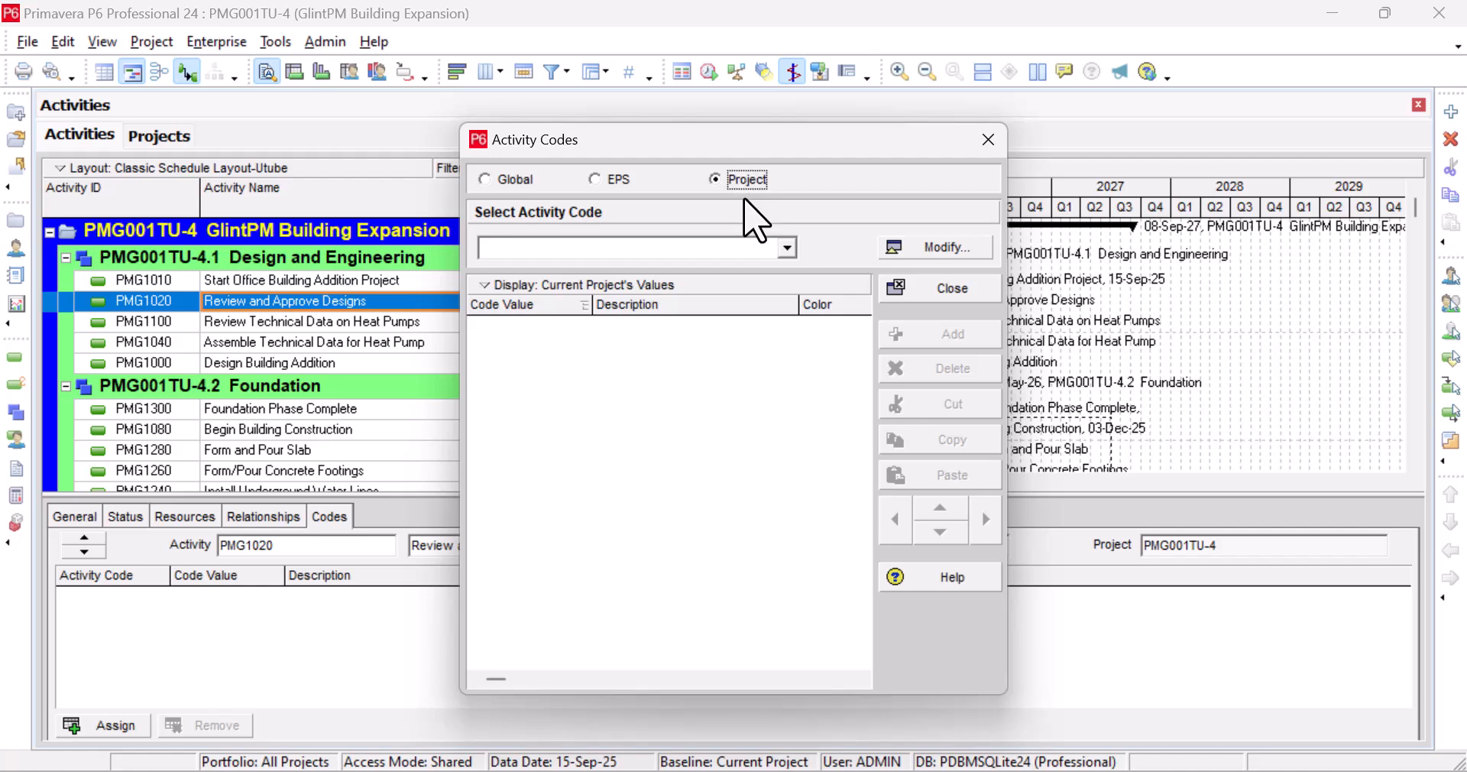
pyautogui.click(941, 250)
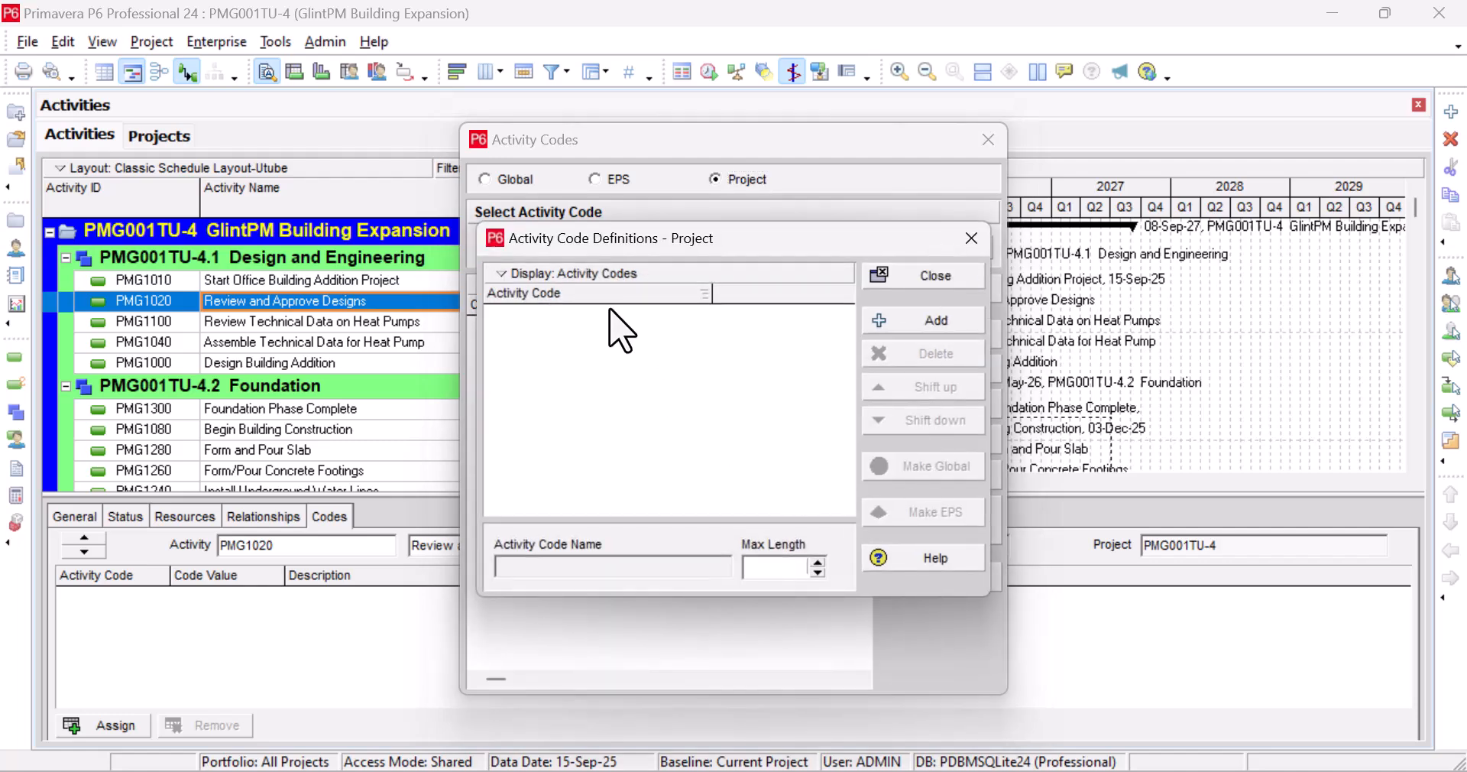
pyautogui.click(935, 321)
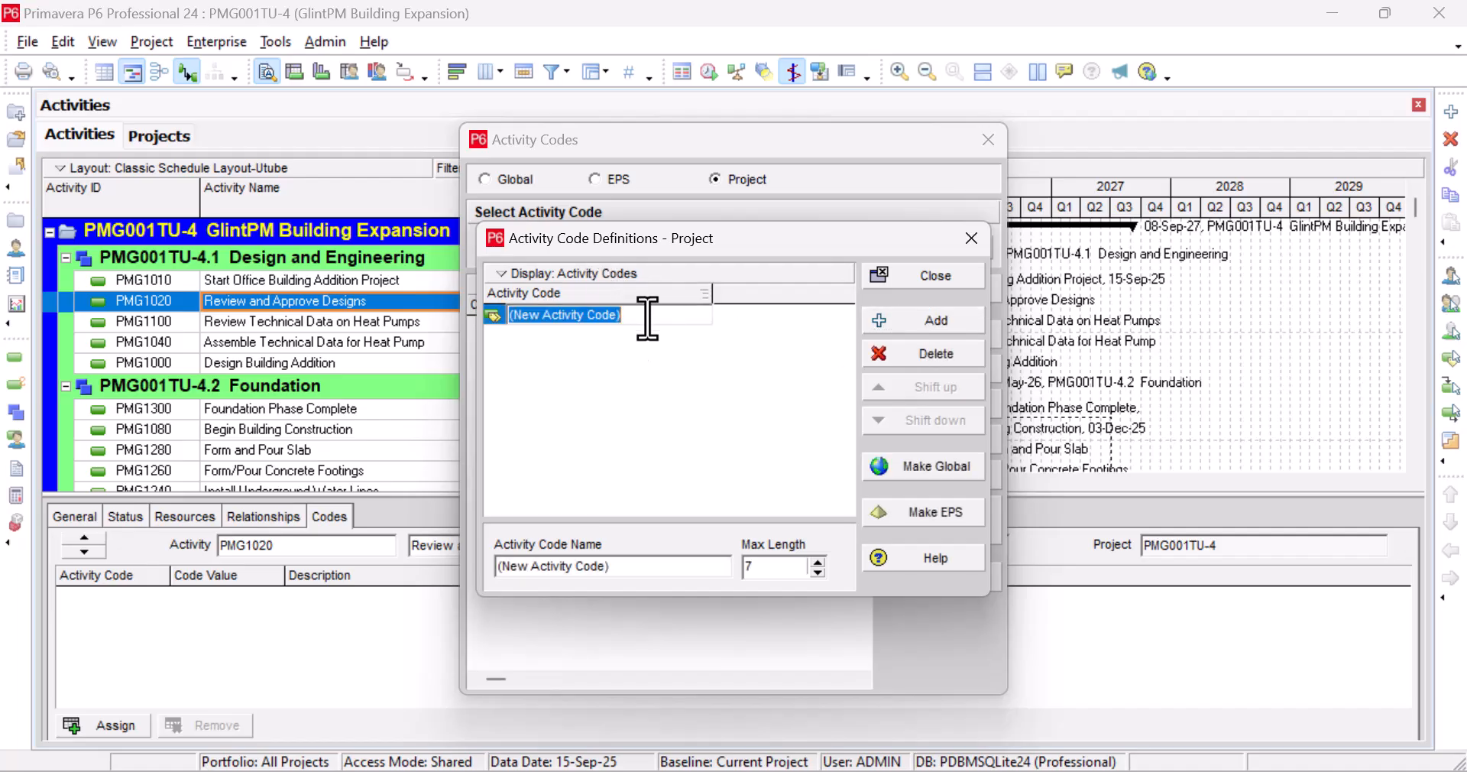
pyautogui.write('Phase')
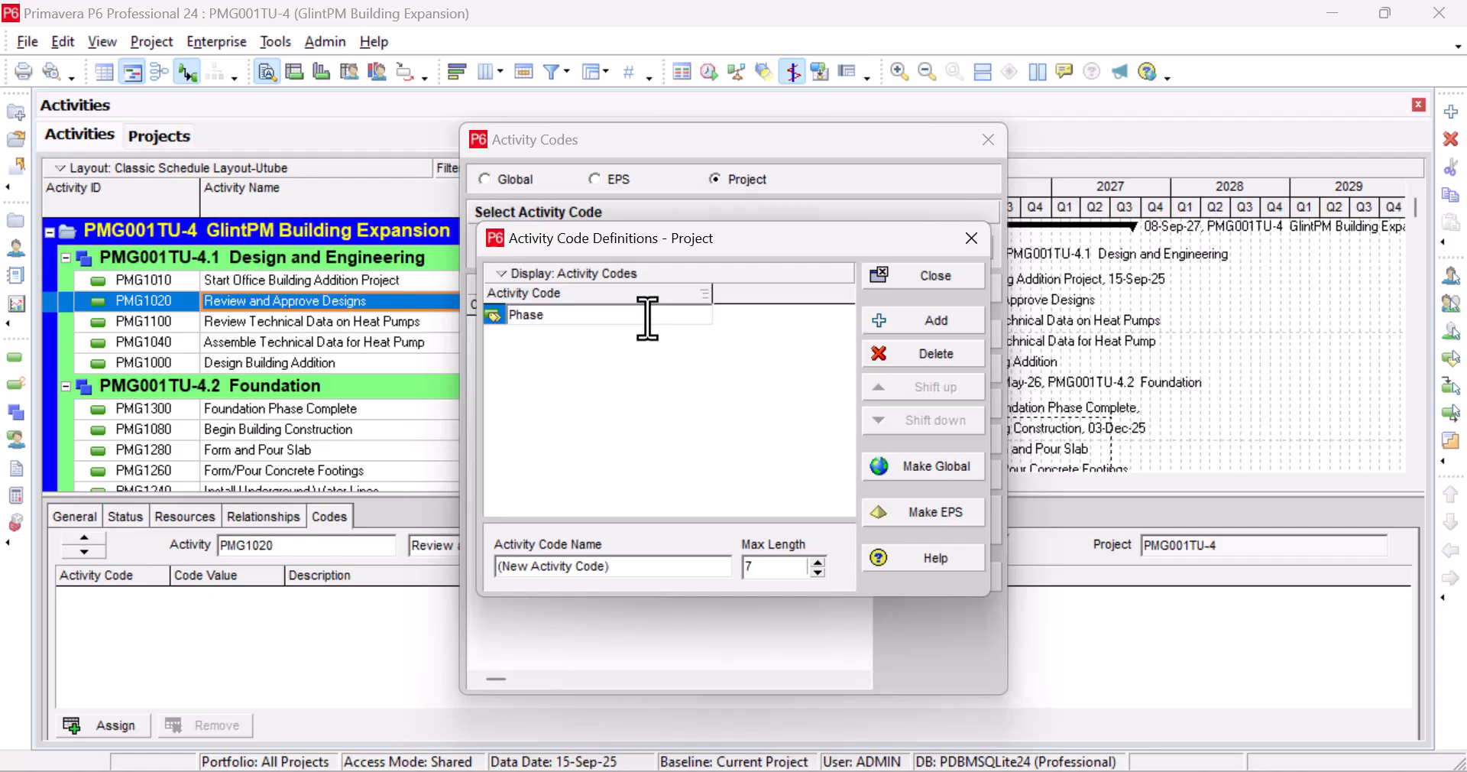
pyautogui.click(936, 277)
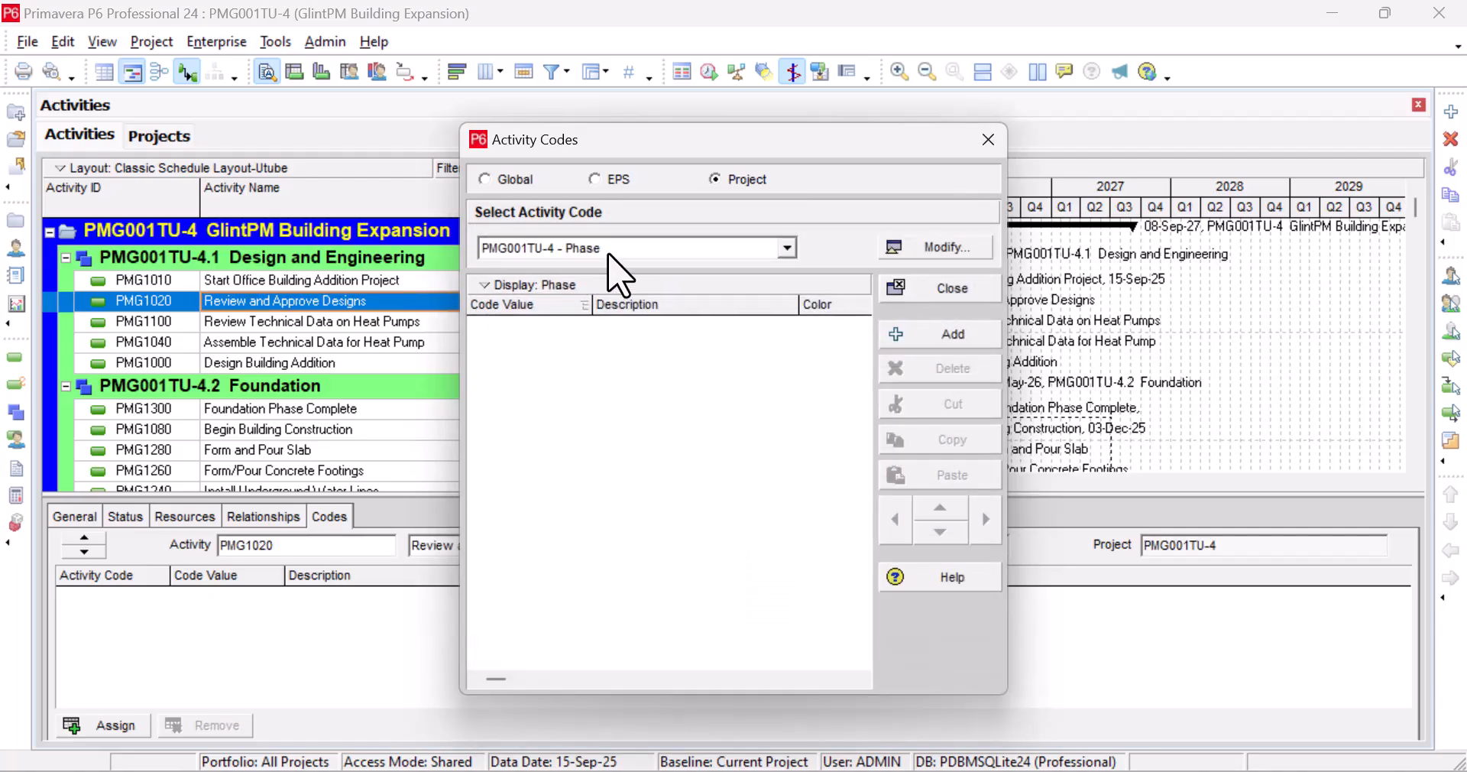
# Step: Add a blank code value to the project's Phase activity code and close the activity codes dialog
pyautogui.click(787, 248)
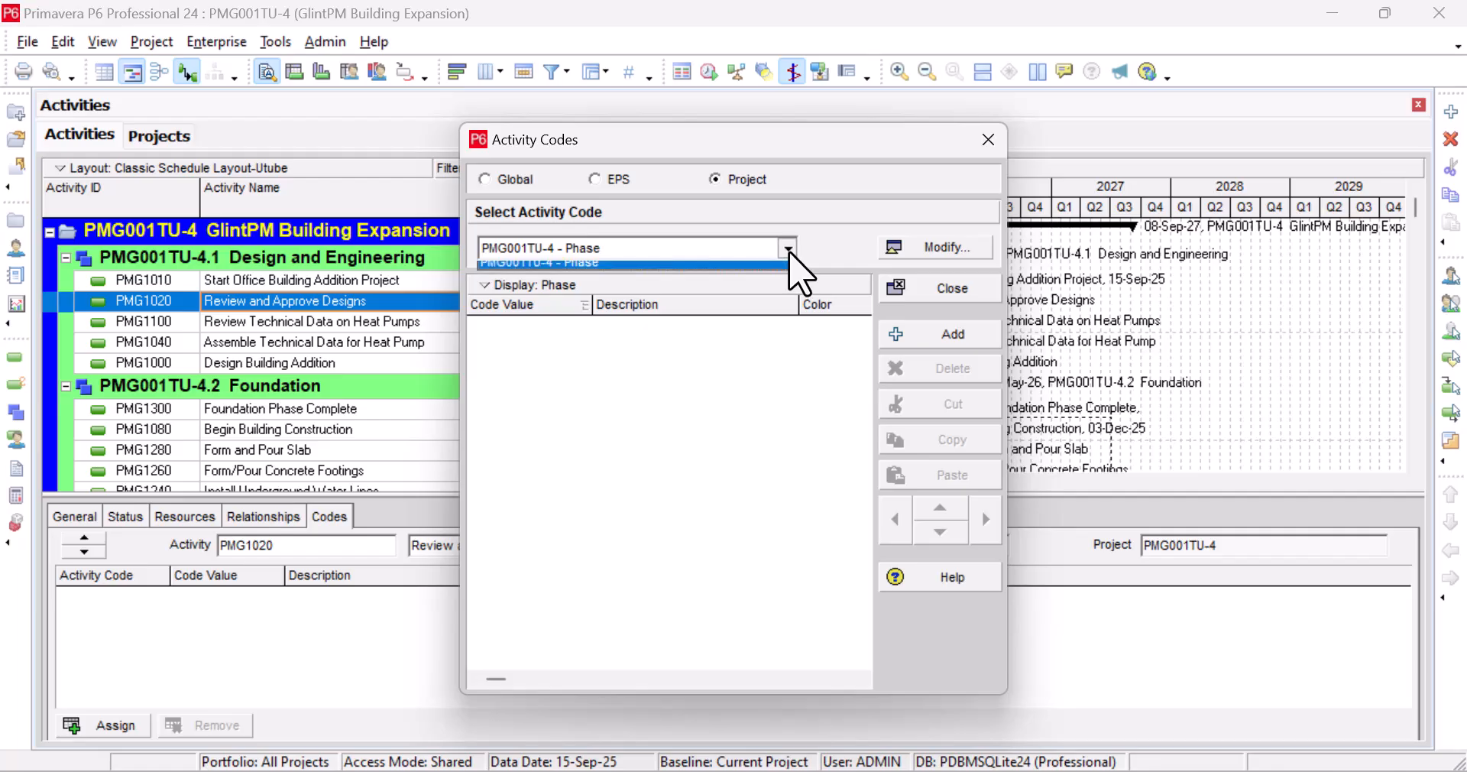
pyautogui.click(789, 250)
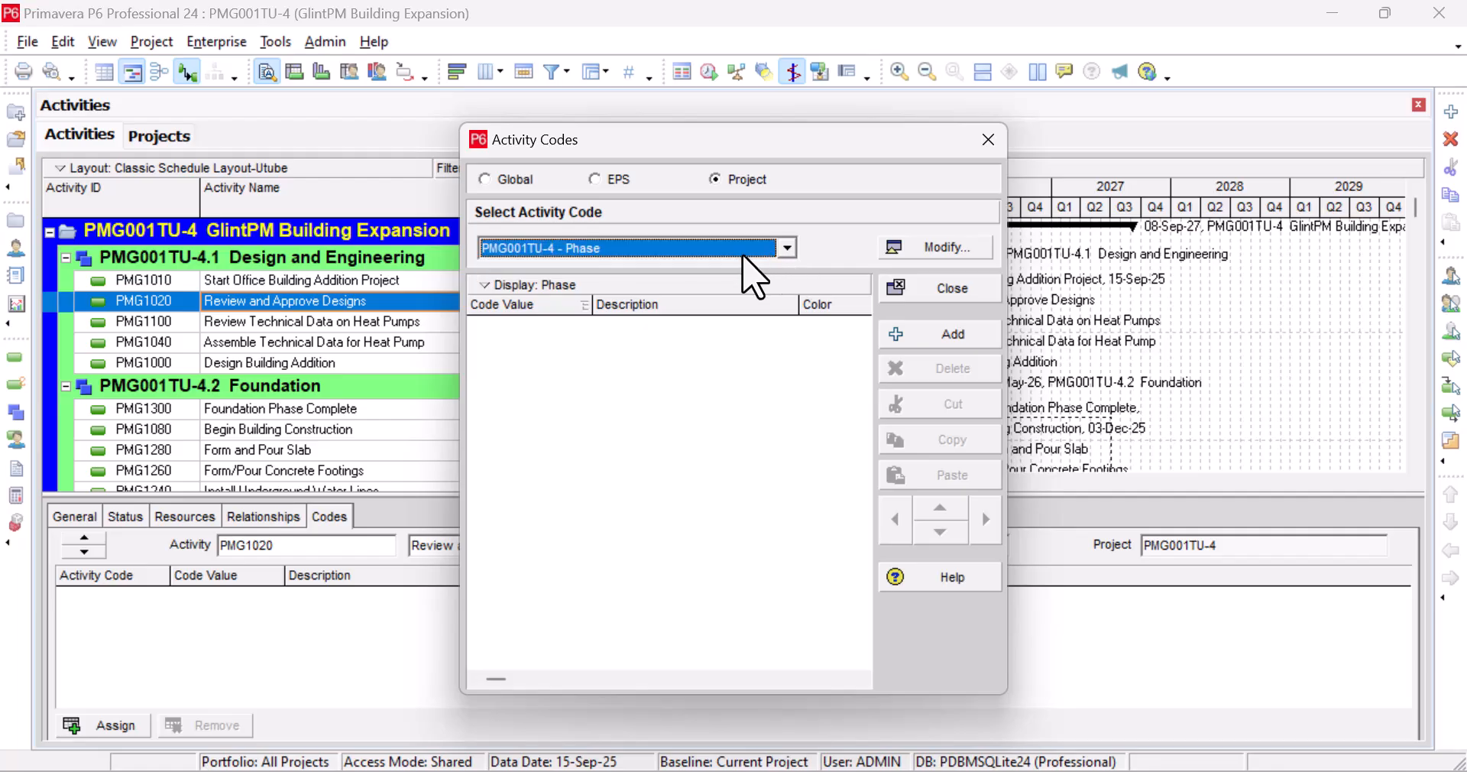
pyautogui.click(960, 344)
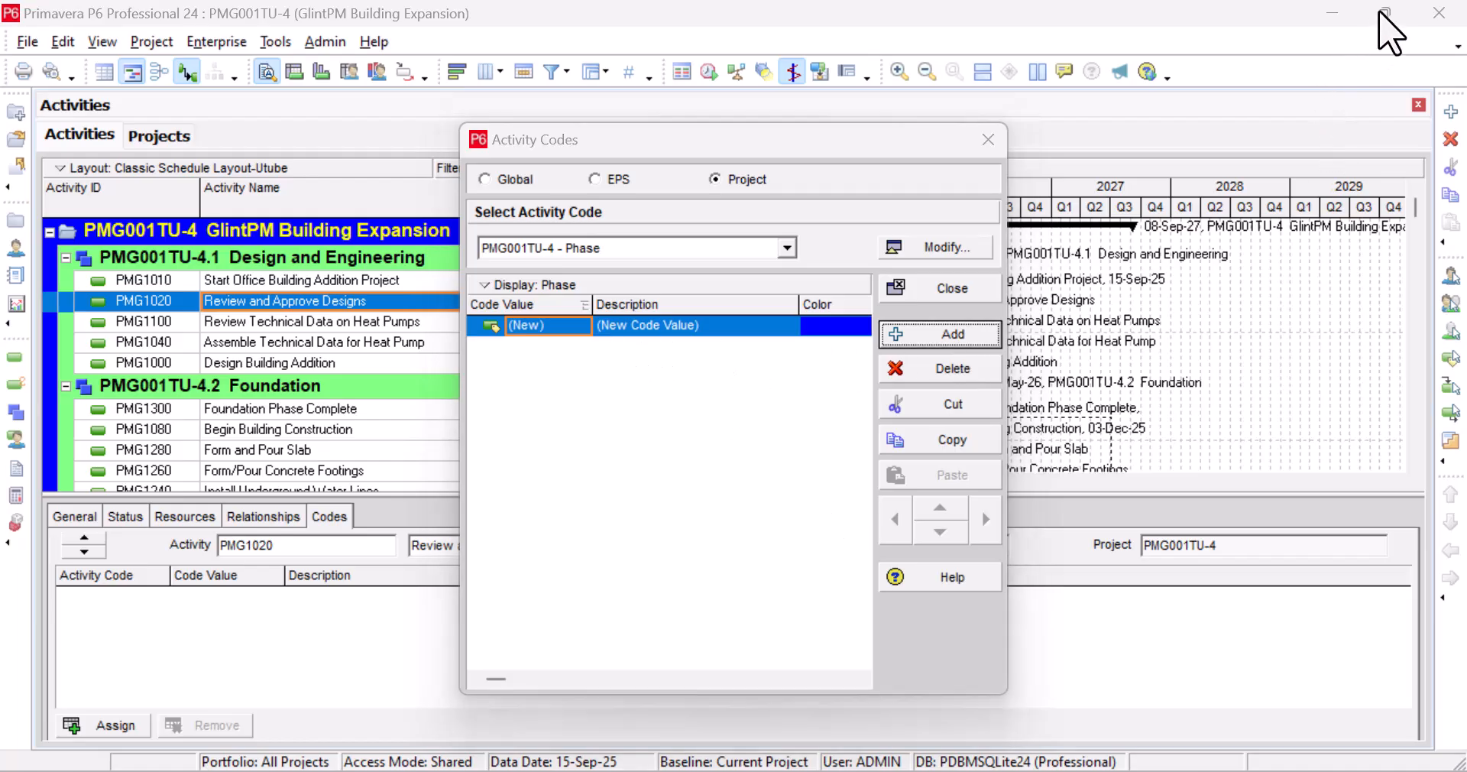
pyautogui.click(985, 141)
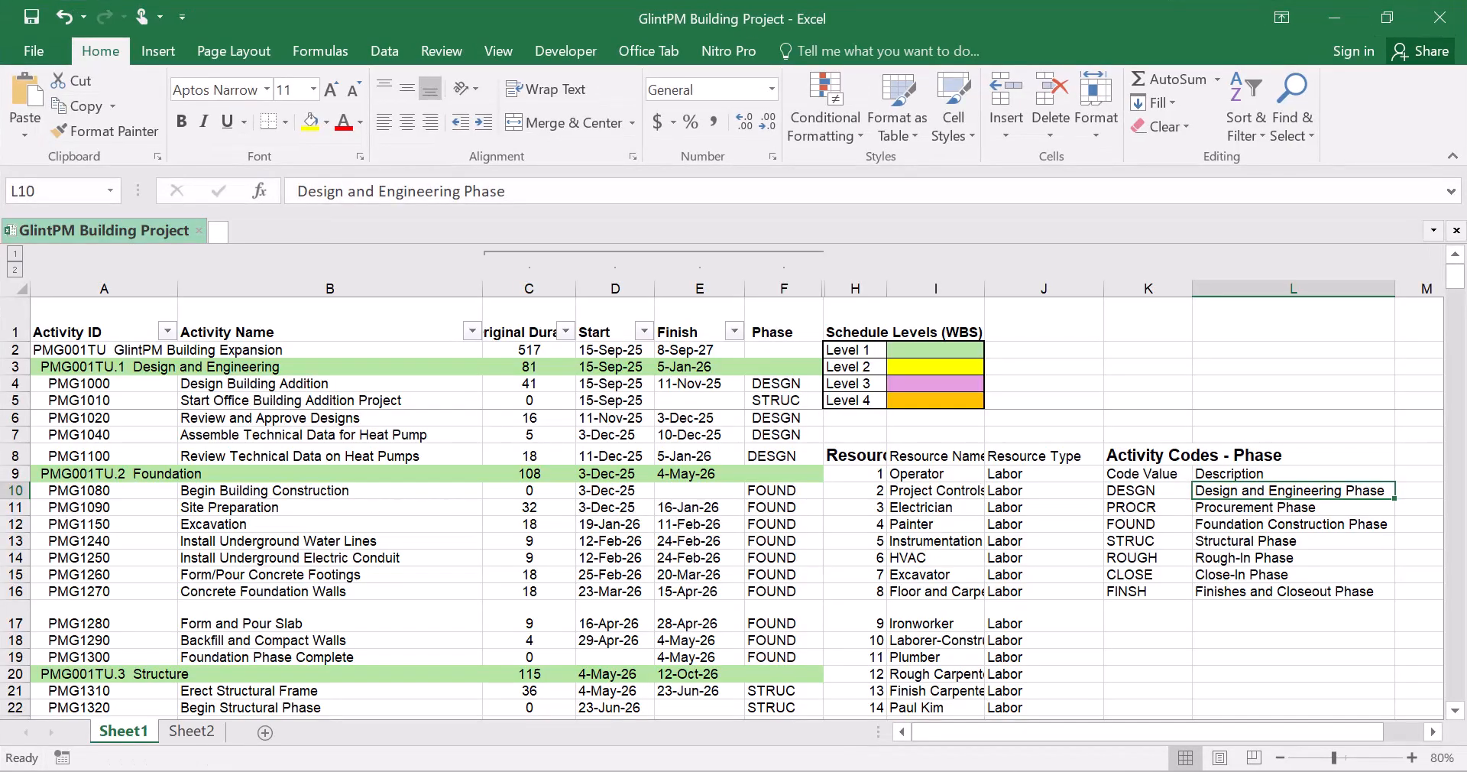
# Step: Reduce the Excel window so it sits beside Primavera P6 and bring the Activity Codes - Phase list into view
pyautogui.click(1387, 18)
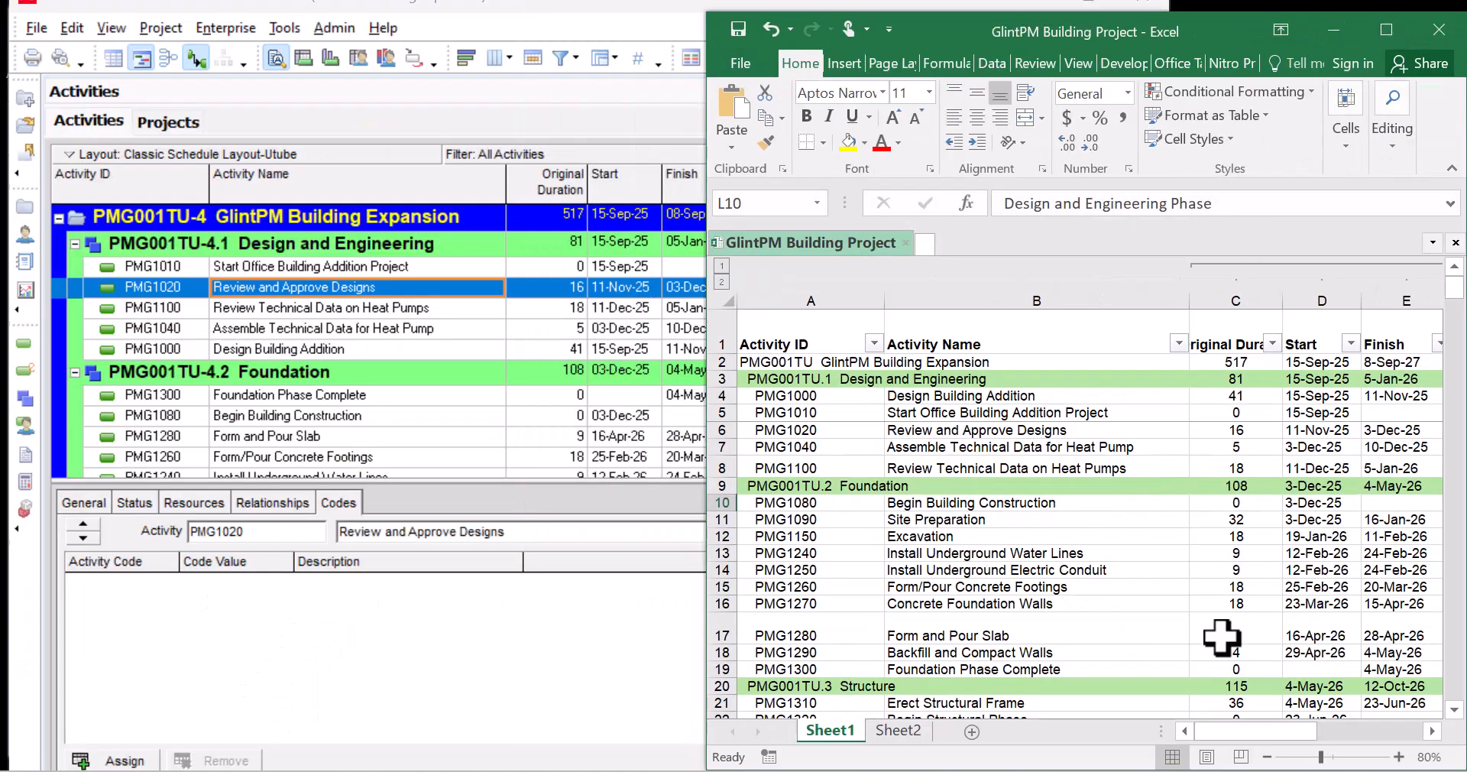
pyautogui.click(1432, 732)
pyautogui.click(1432, 732)
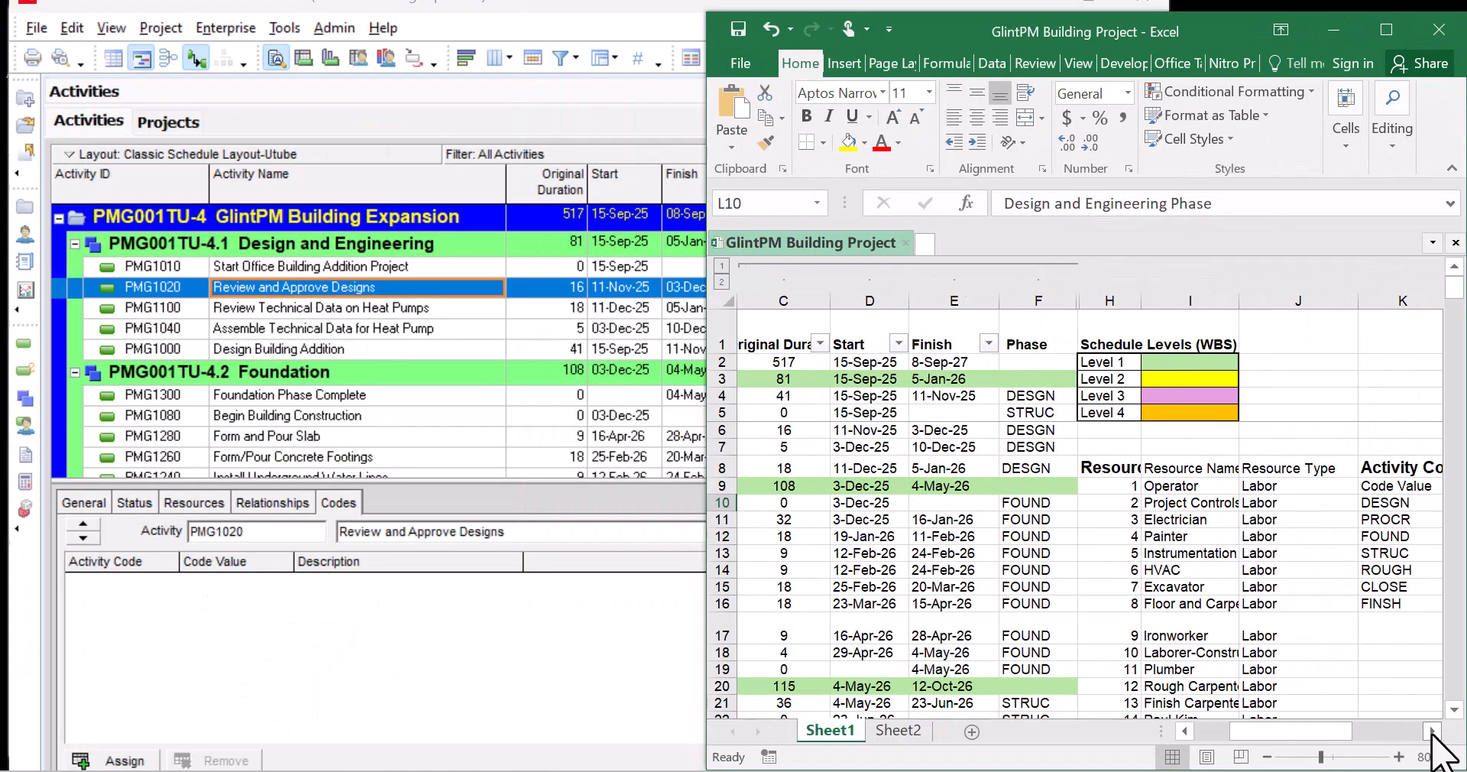
pyautogui.click(1433, 732)
pyautogui.click(1433, 731)
pyautogui.click(1433, 731)
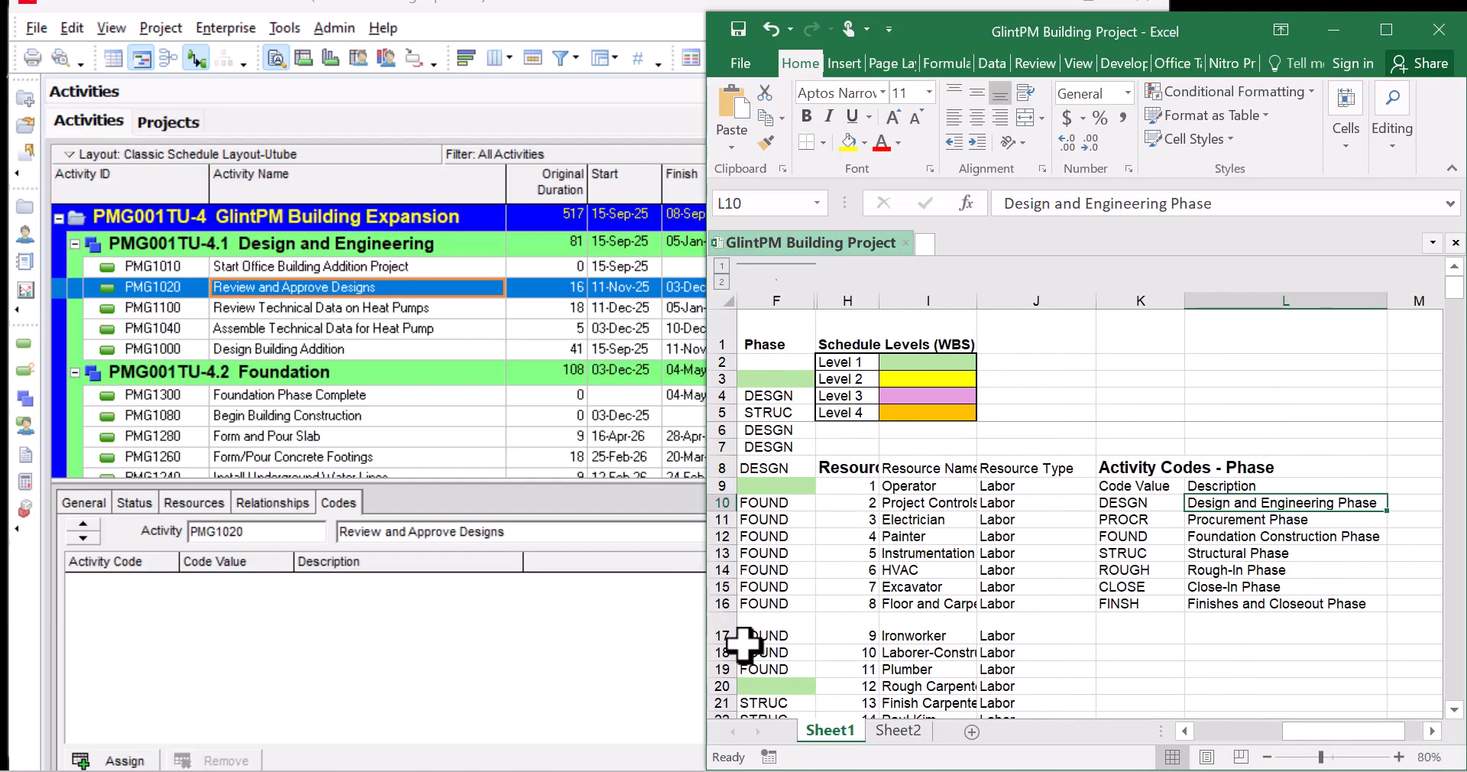
# Step: Resize the Excel and Primavera P6 windows so the Phase code list stays visible beside the schedule
pyautogui.moveTo(706, 569); pyautogui.dragTo(742, 562)
pyautogui.click(485, 643)
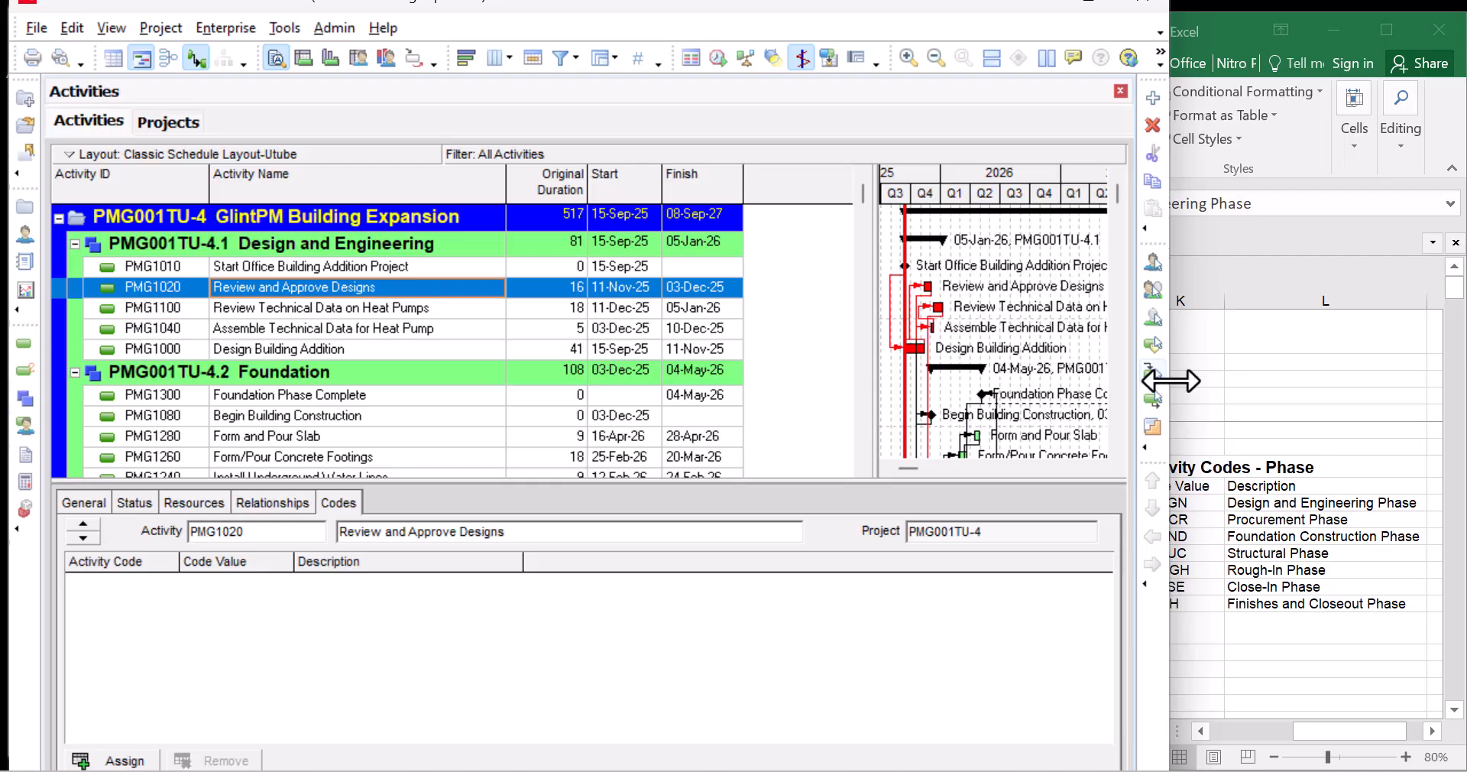
pyautogui.moveTo(1132, 386); pyautogui.dragTo(1072, 389)
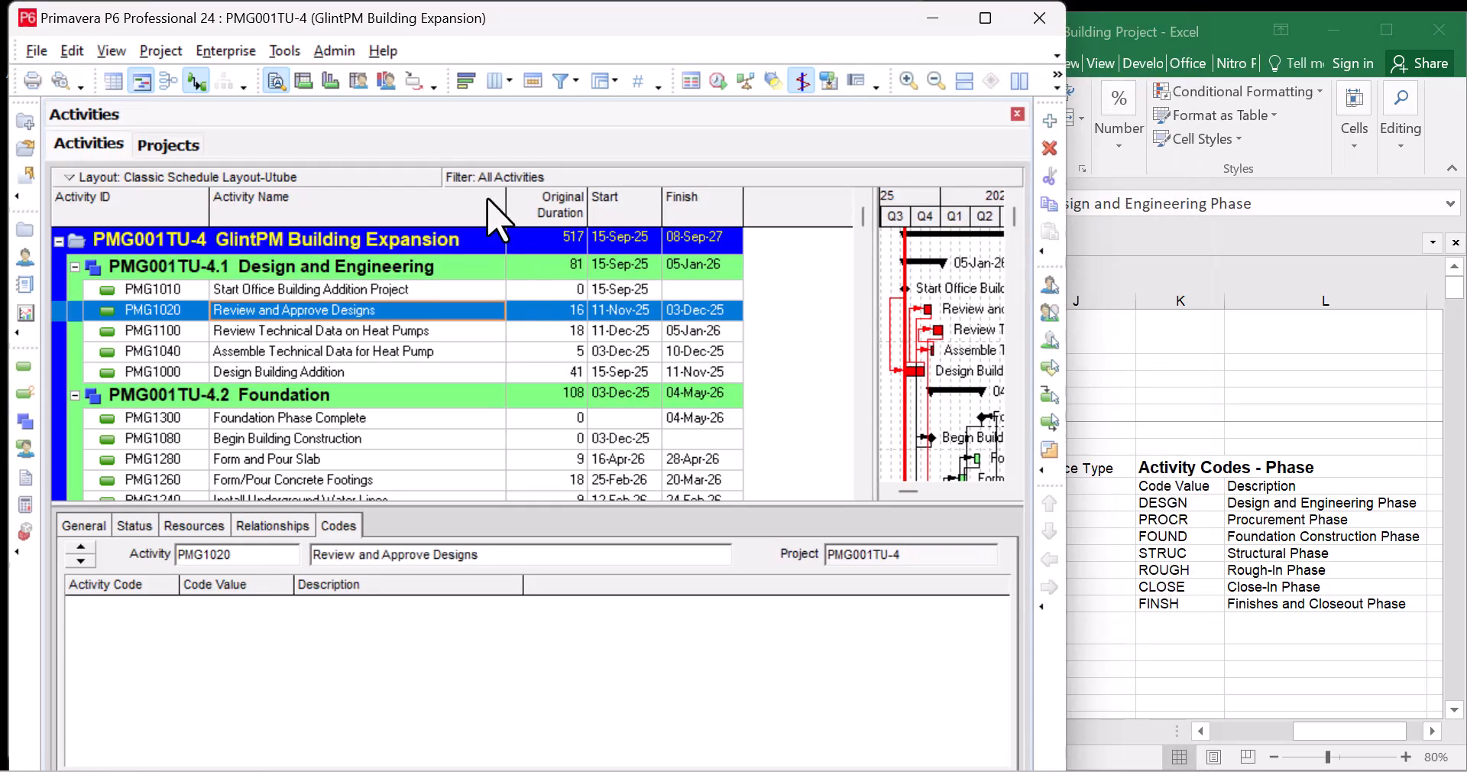
# Step: Reopen the project's activity codes and move the dialog clear of the Excel code list
pyautogui.click(228, 52)
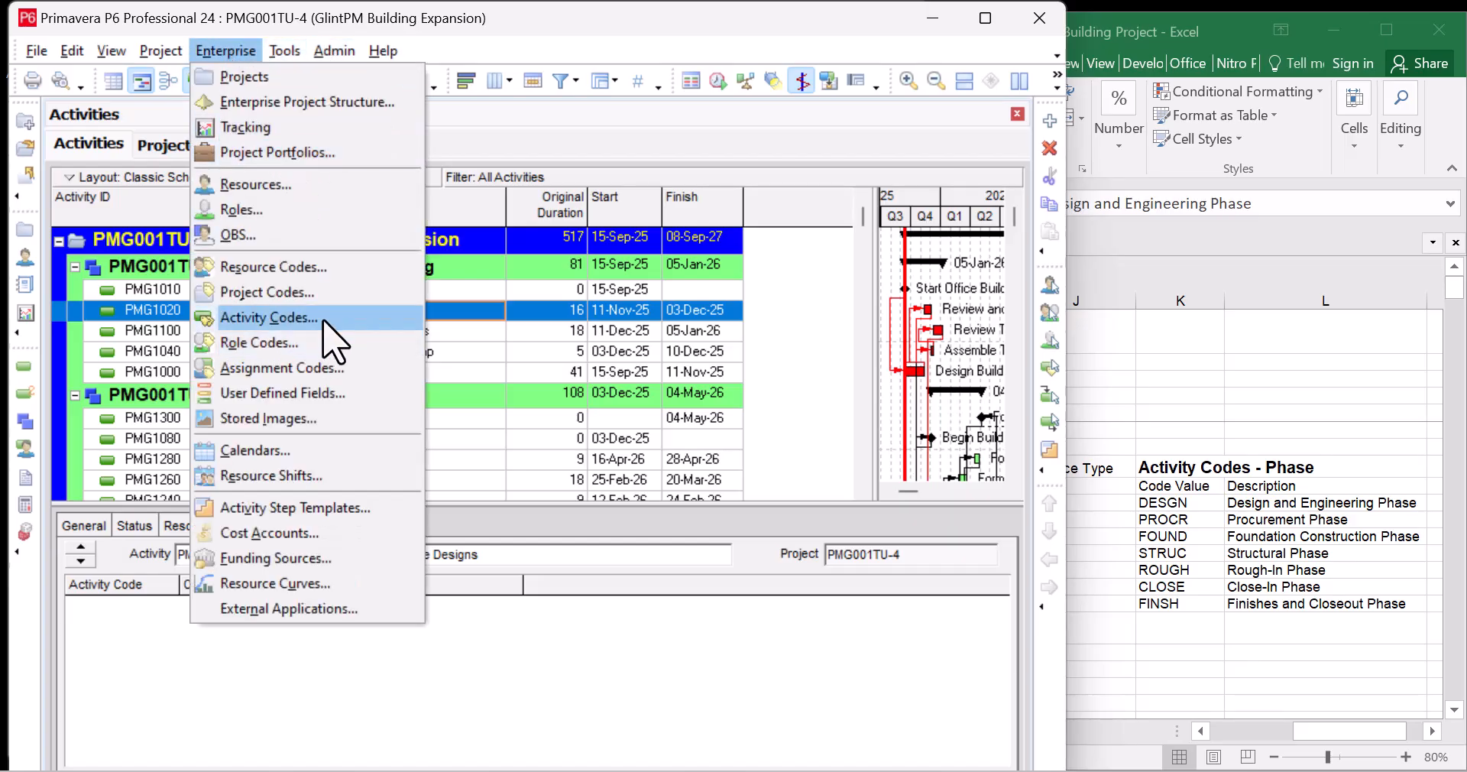
pyautogui.click(323, 317)
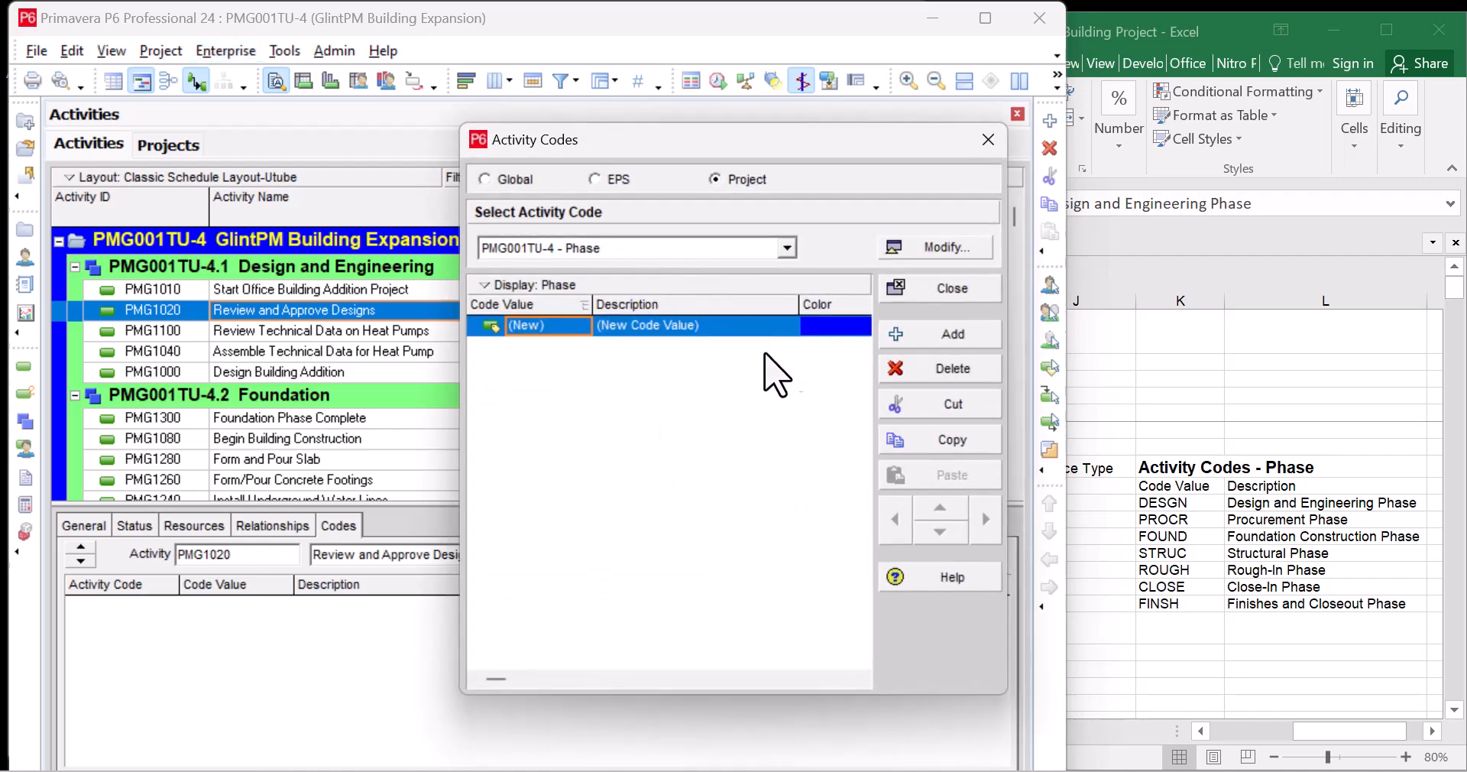
pyautogui.moveTo(786, 138); pyautogui.dragTo(699, 140)
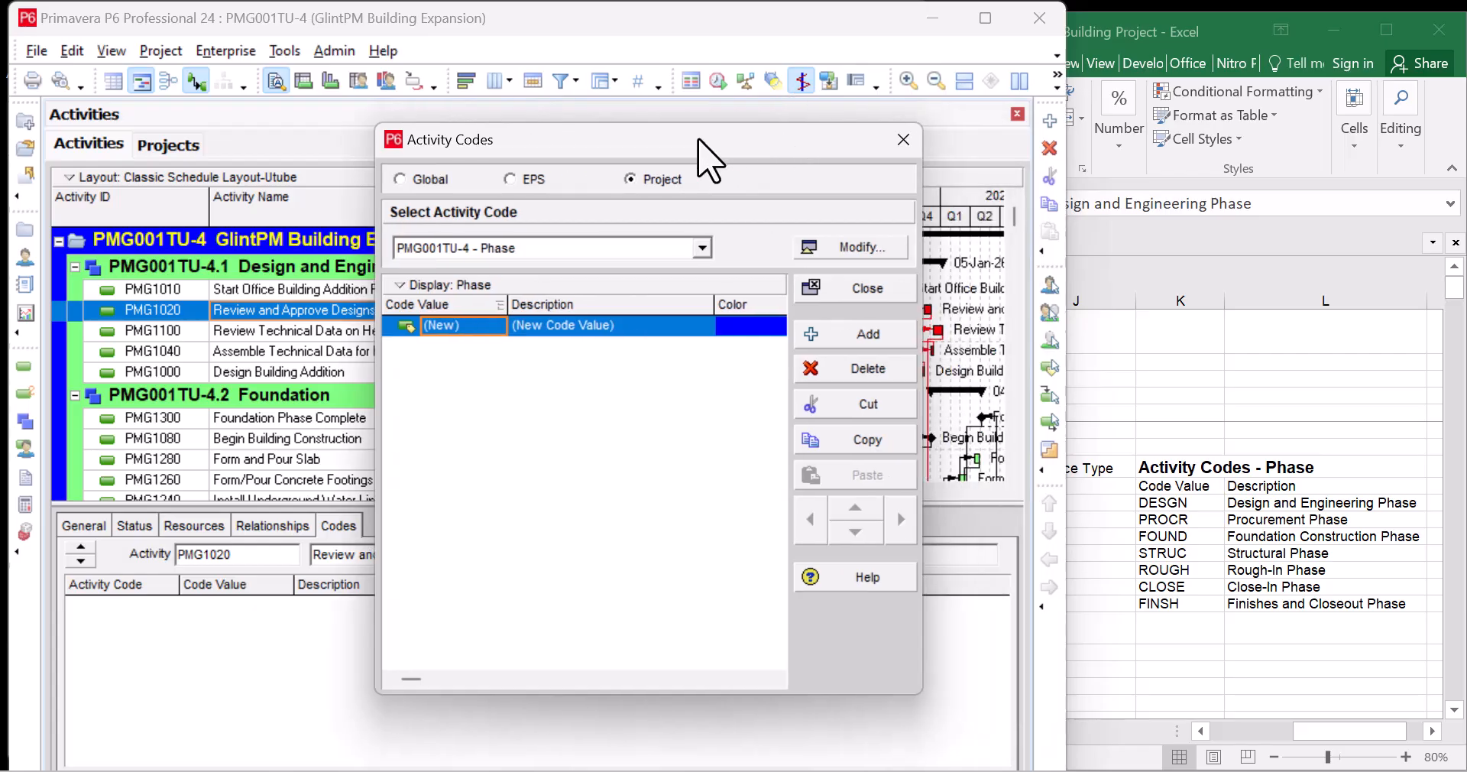
# Step: Name the blank Phase code value DESGN and describe it as Design and Engineering Phase
pyautogui.click(473, 328)
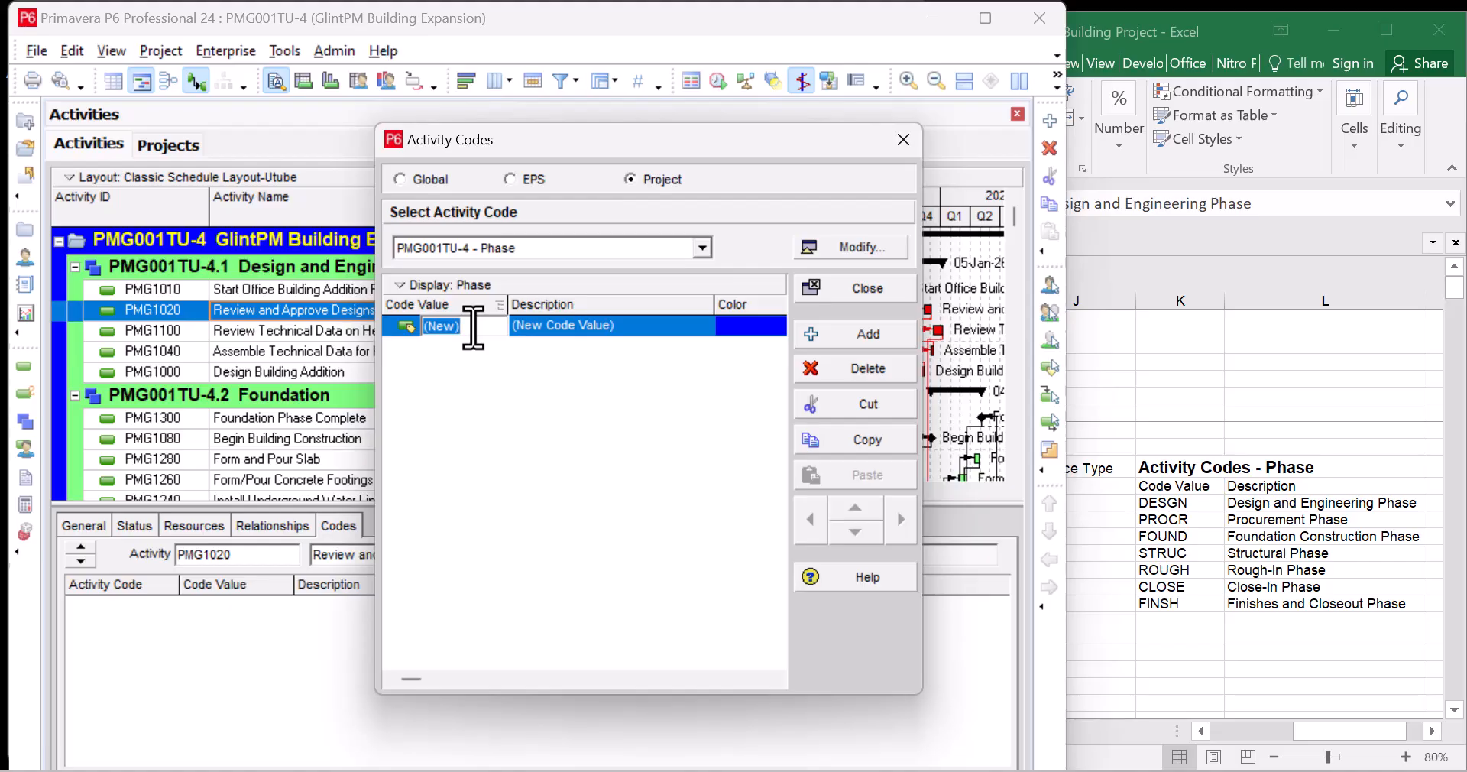
pyautogui.write('DESGN')
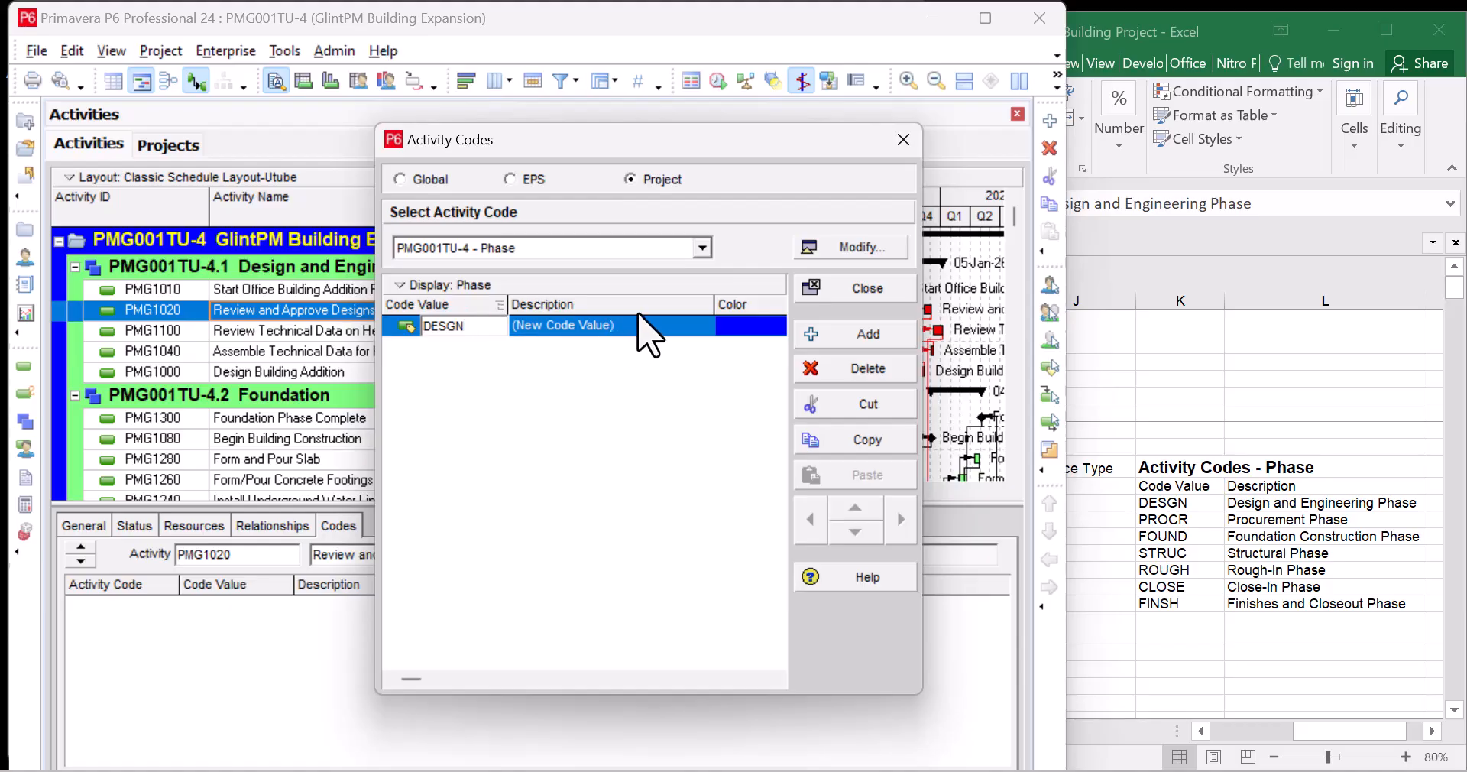
pyautogui.click(649, 324)
pyautogui.click(649, 325)
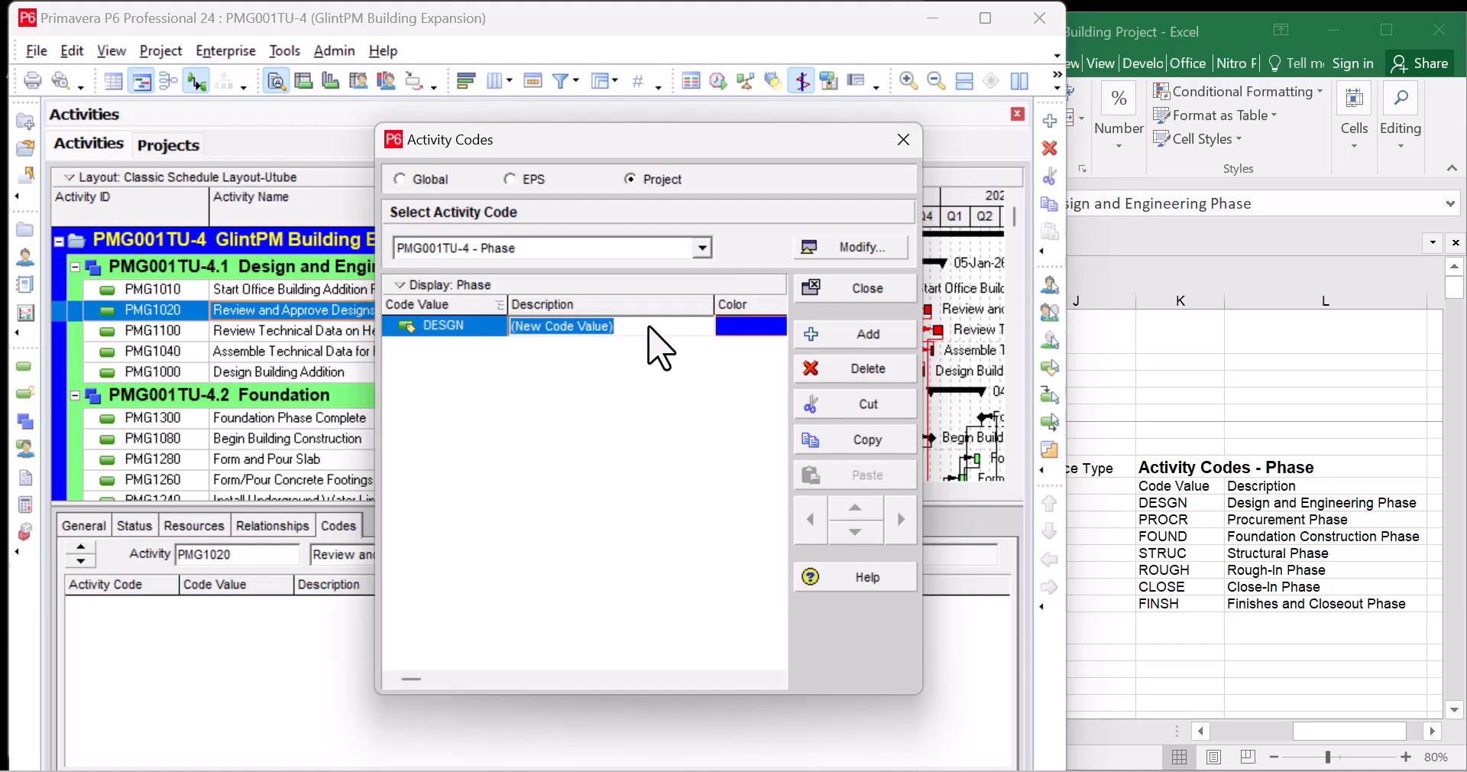
pyautogui.write('Design and Engineering P')
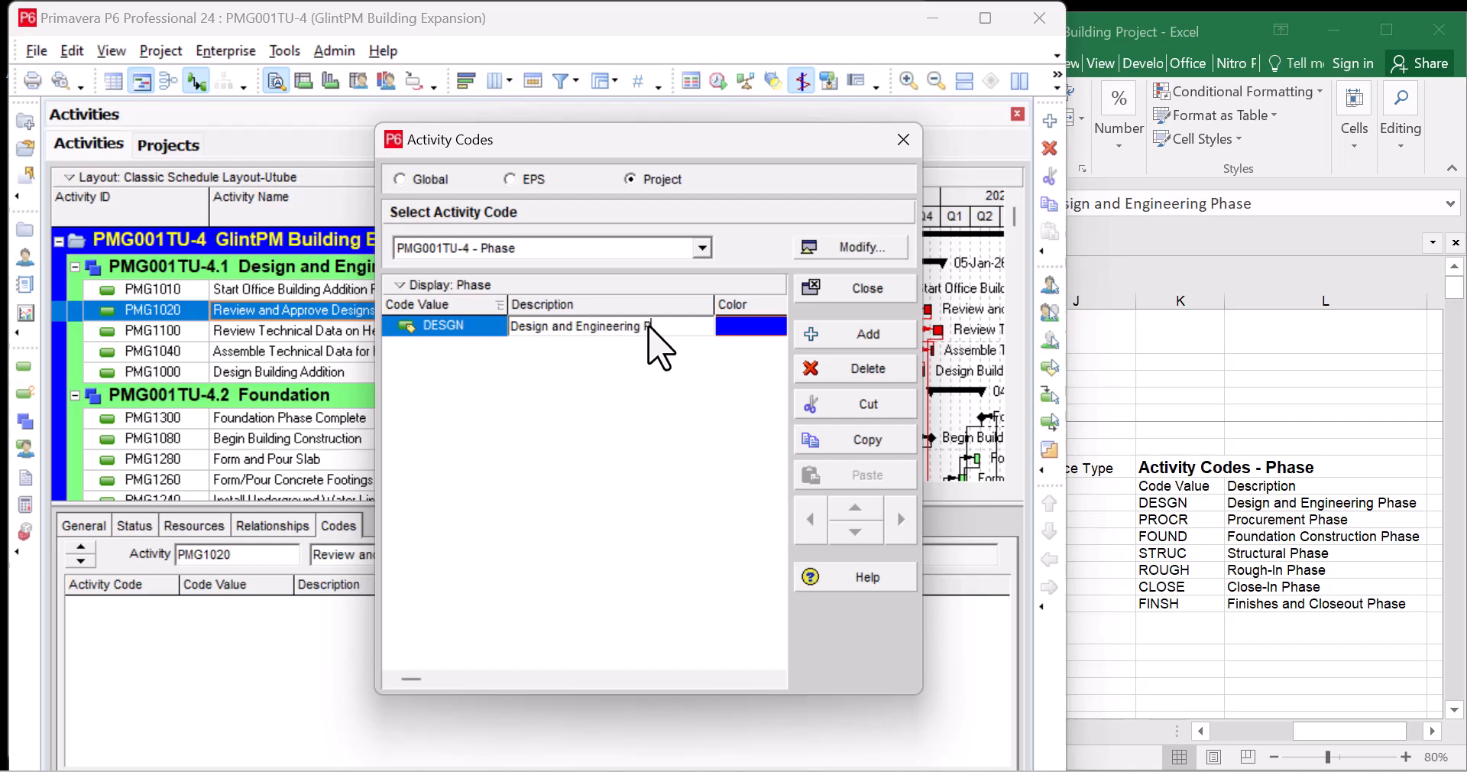
pyautogui.write('ase')
# Step: Add a Phase code value PROCR with the description Procurement Phase
pyautogui.click(827, 335)
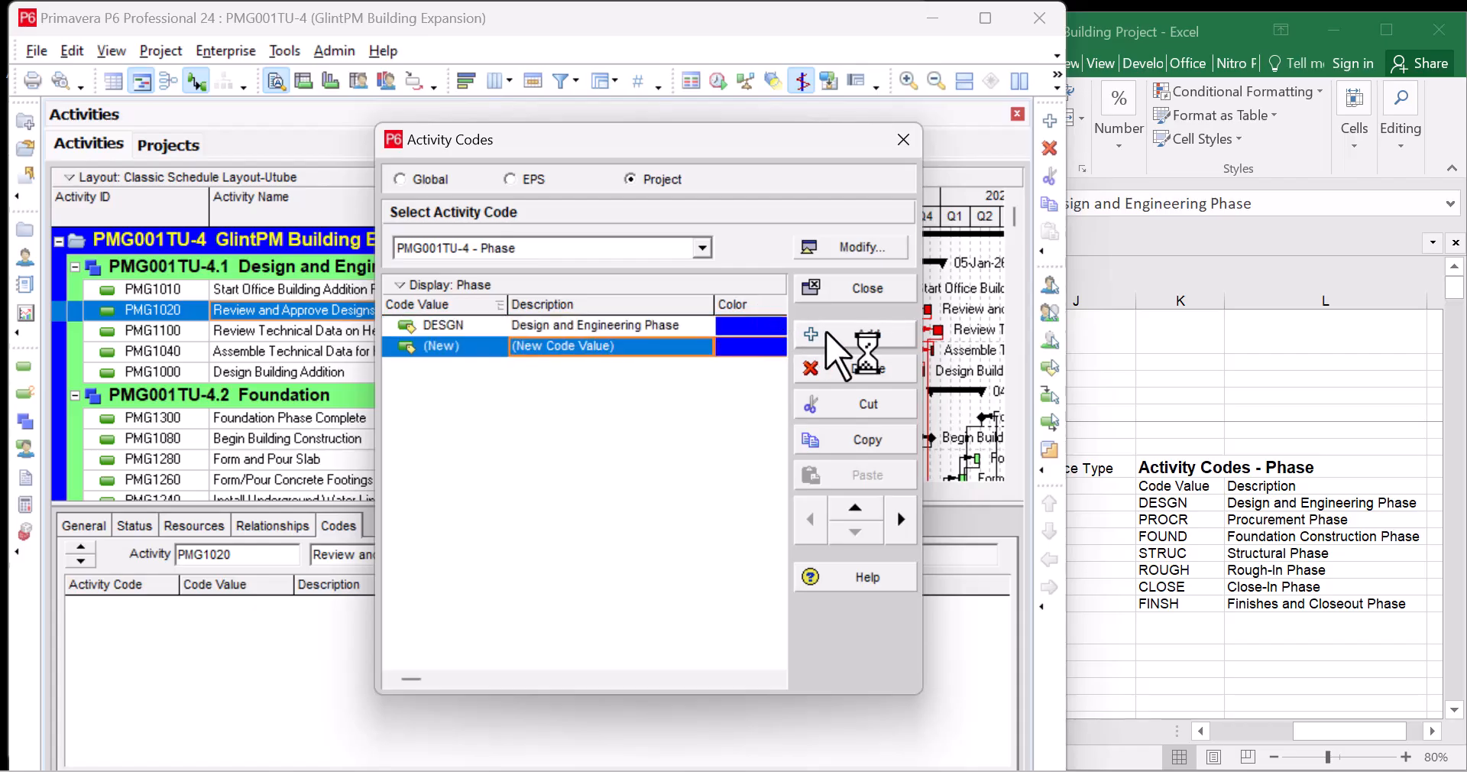
pyautogui.click(467, 348)
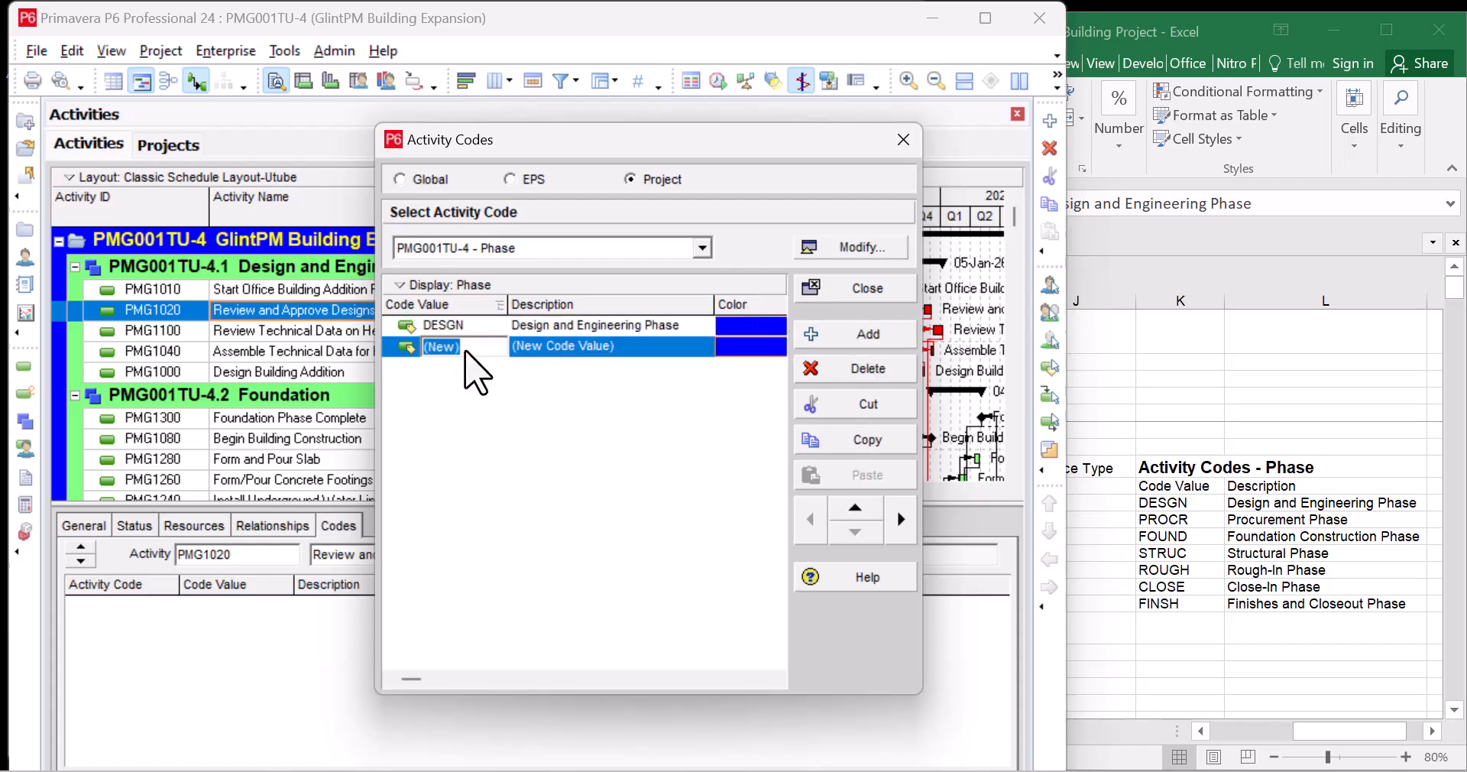
pyautogui.write('PROCR')
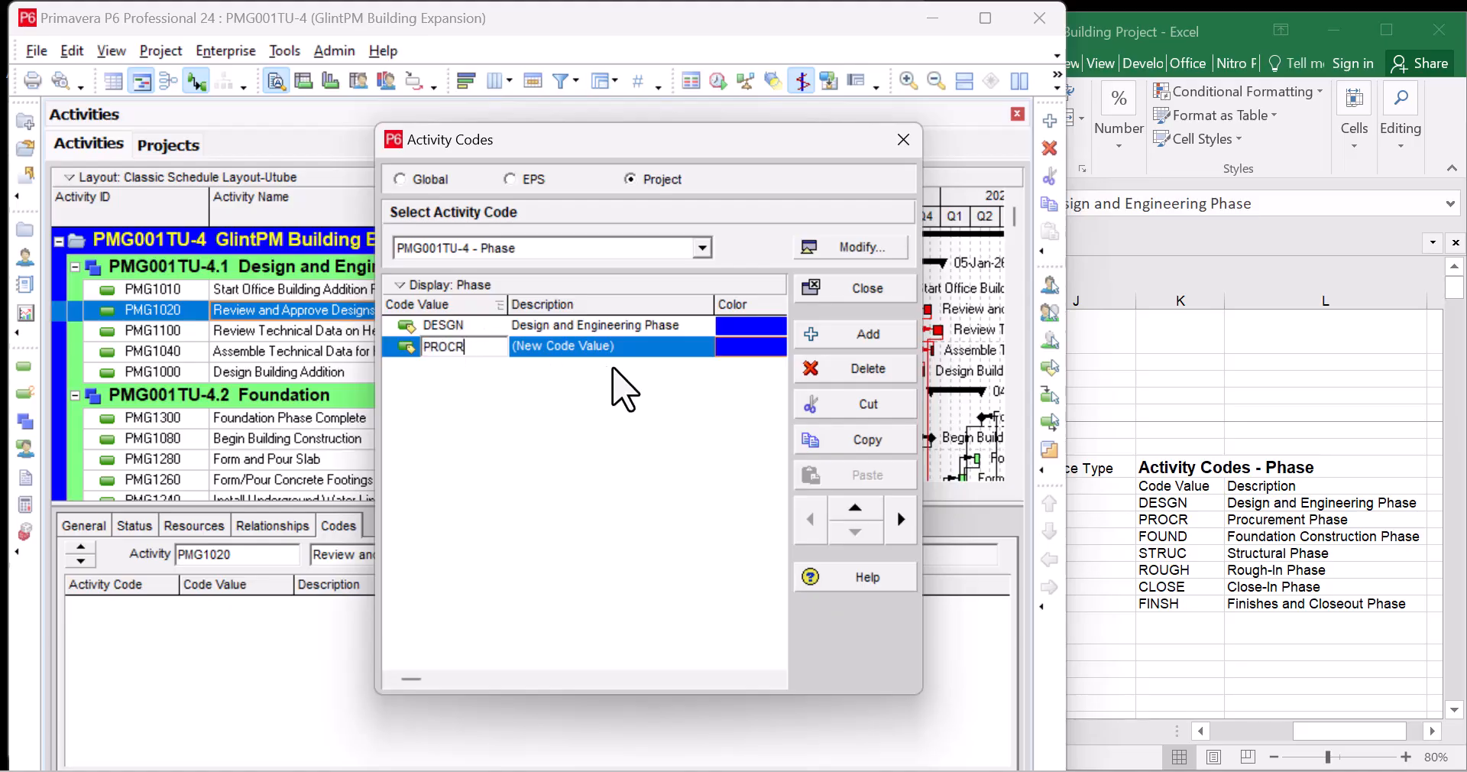
pyautogui.press('Tab')
pyautogui.write('P')
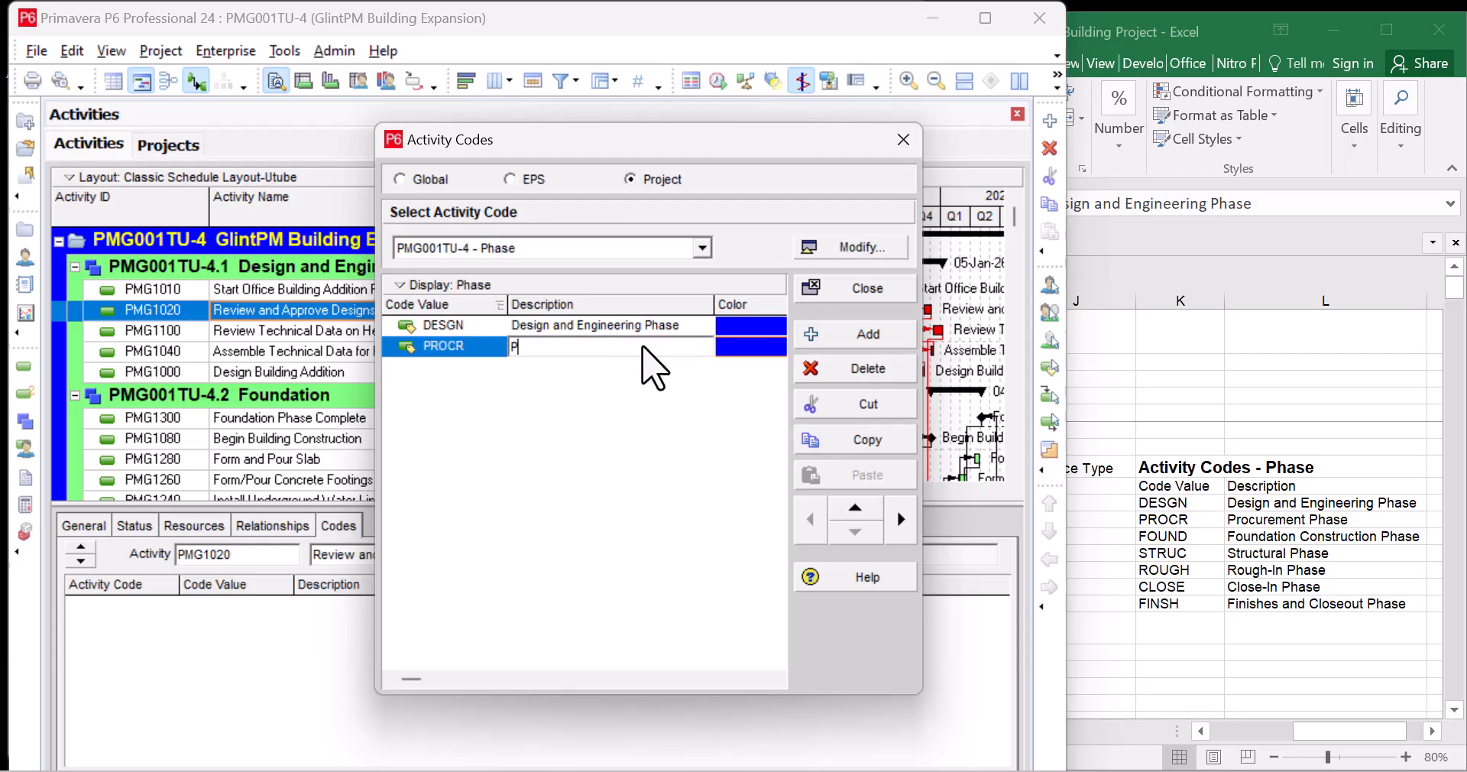
pyautogui.write('rocurement Phase')
# Step: Add a Phase code value FOUND with the description "Foundation COntruction Phase"
pyautogui.click(854, 324)
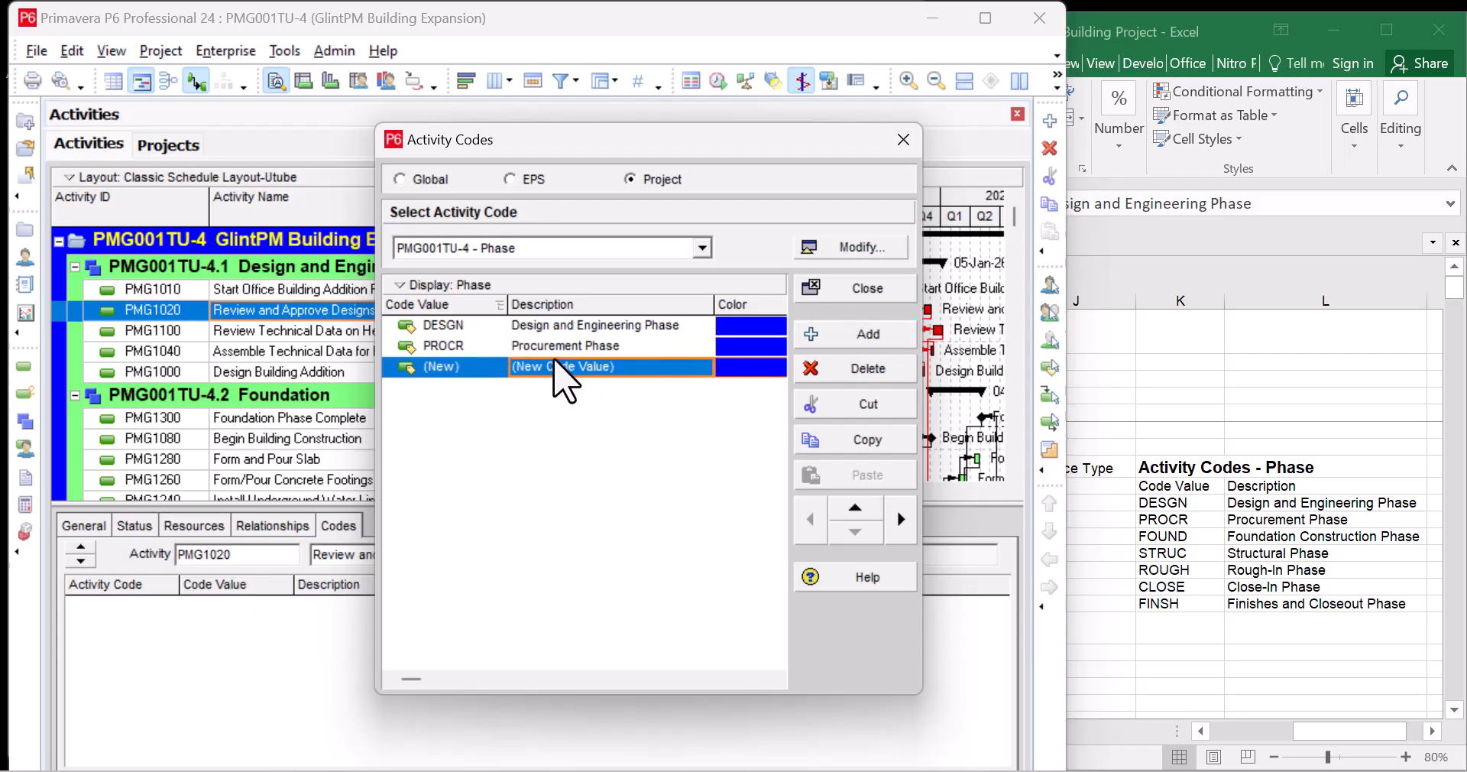
pyautogui.click(478, 369)
pyautogui.write('FOUND')
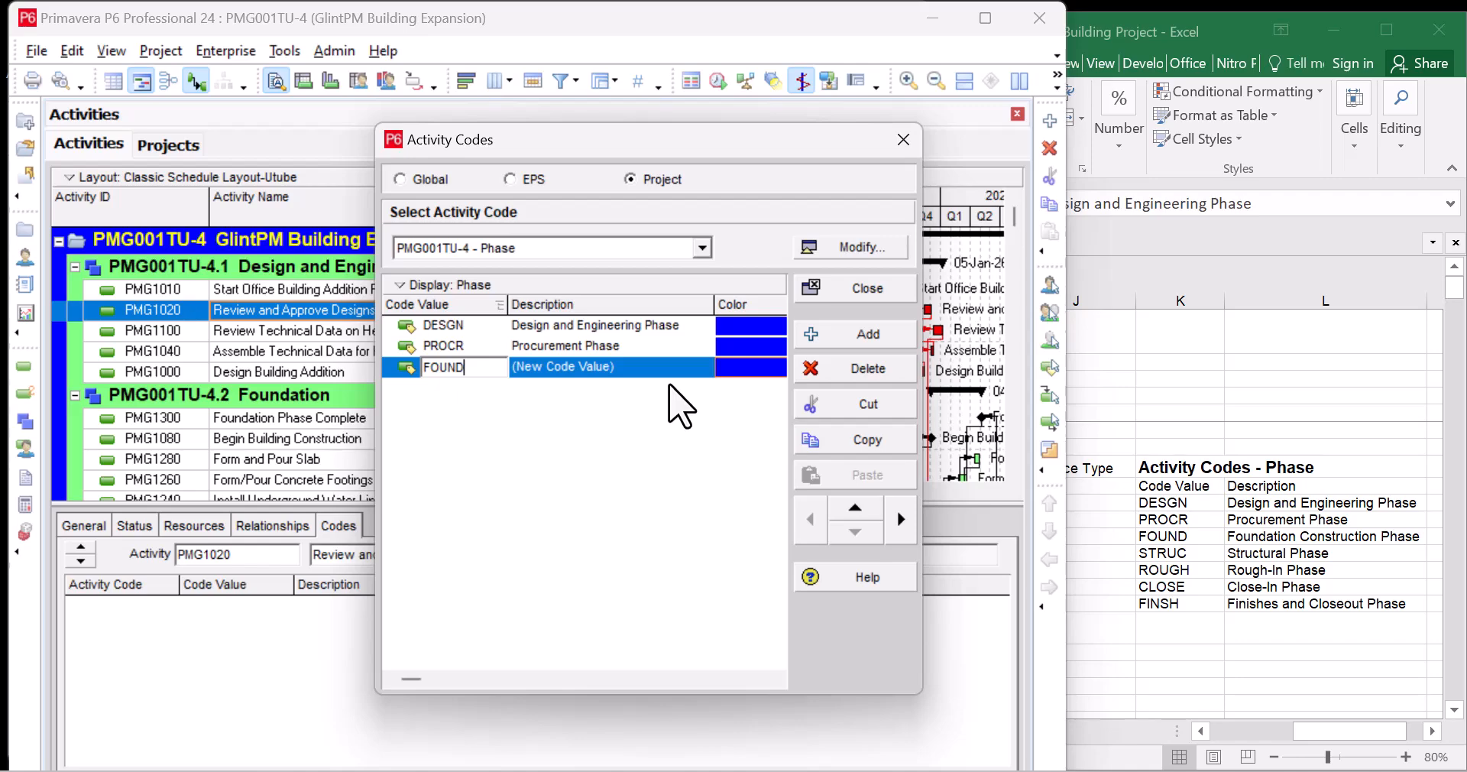
pyautogui.click(643, 370)
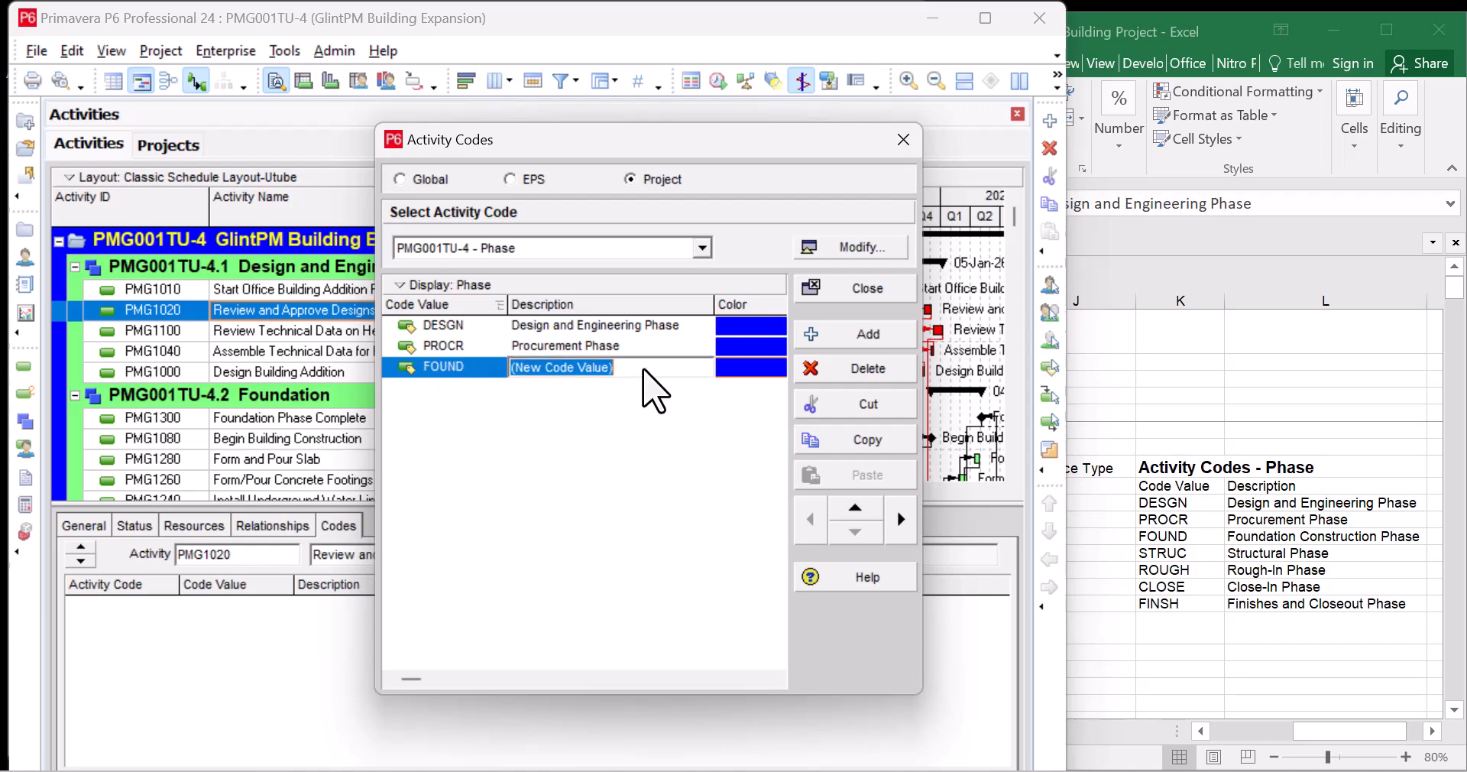
pyautogui.write('Founda')
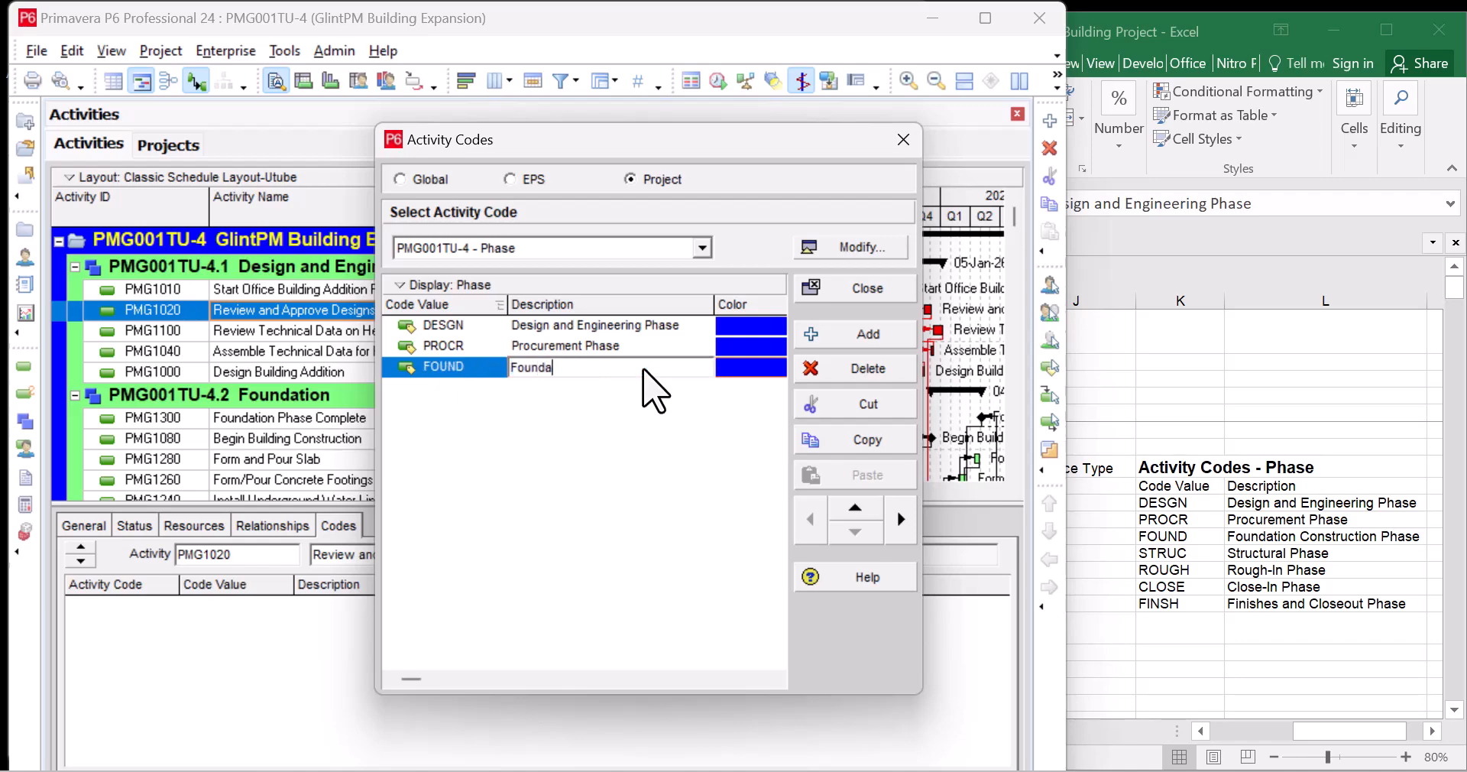
pyautogui.write('tion COntruction Phase')
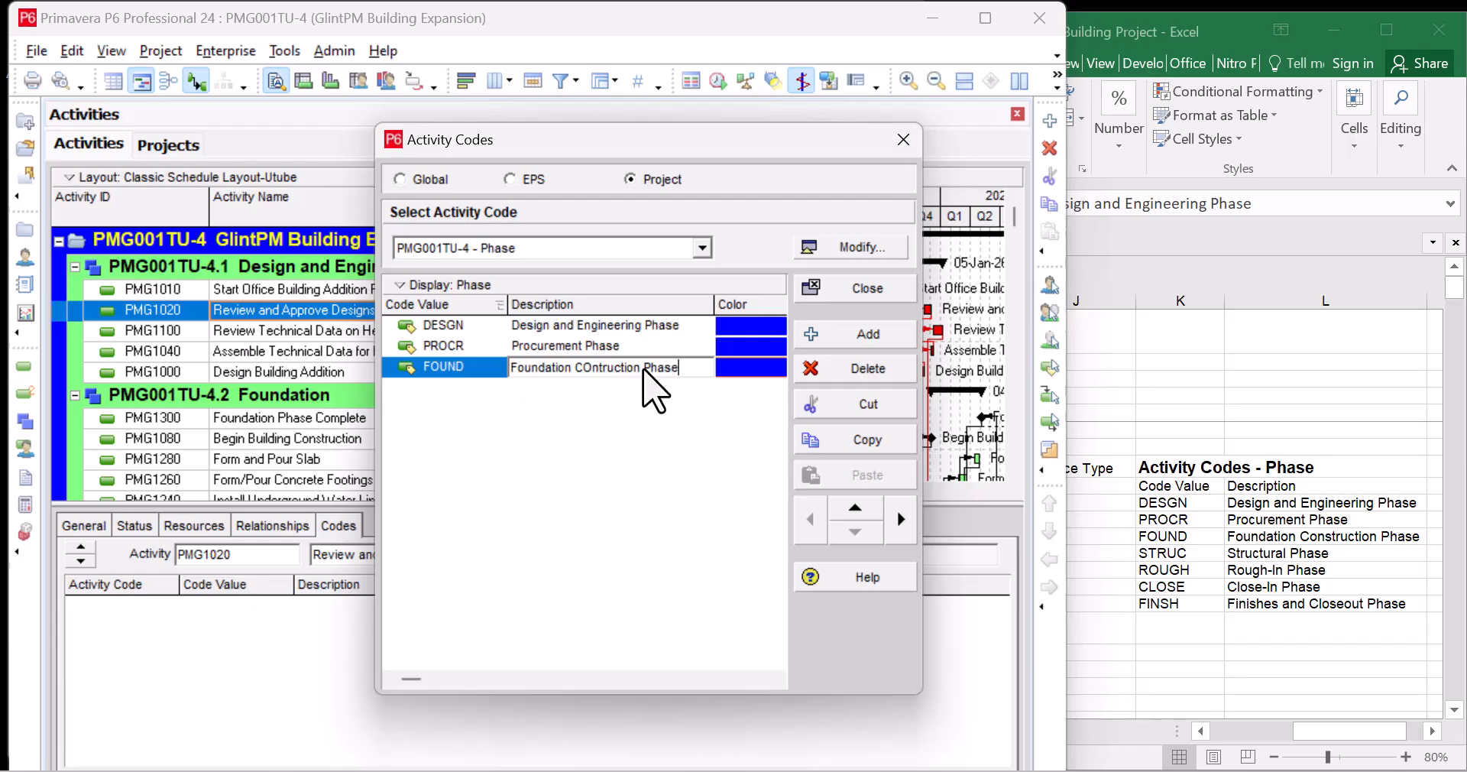
# Step: Add a Phase code value STRUC with the description Structural Phase
pyautogui.click(868, 337)
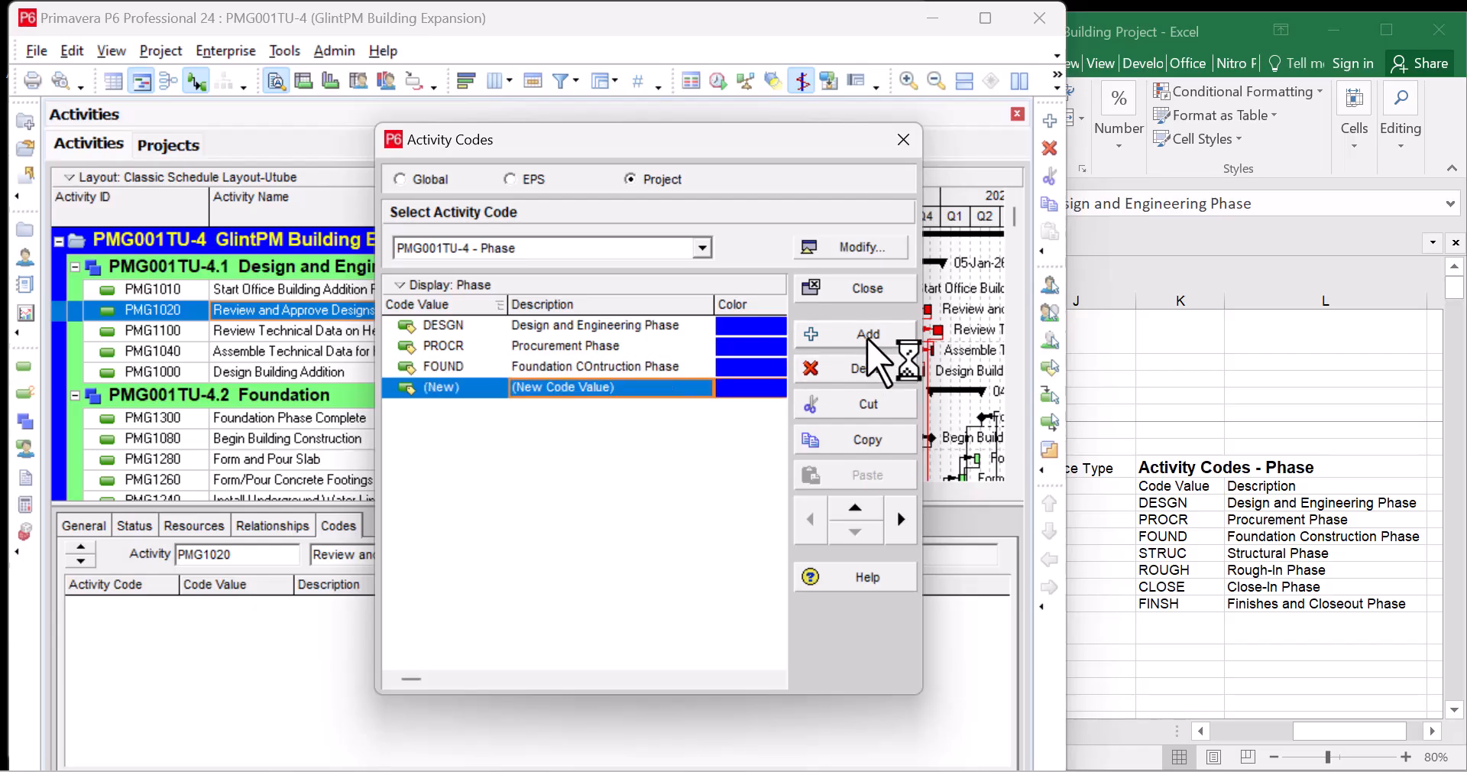
pyautogui.click(470, 390)
pyautogui.write('STRU')
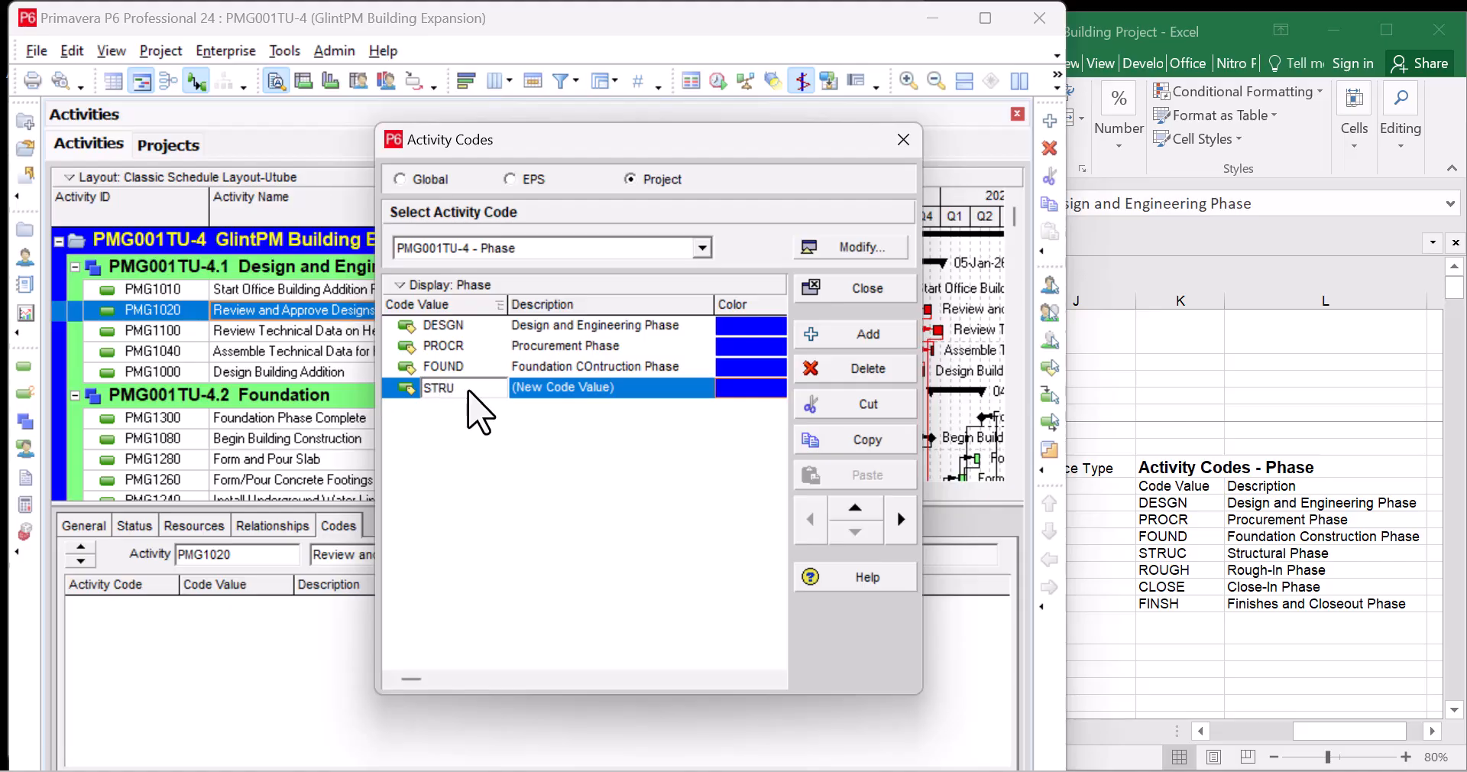
pyautogui.write('C')
pyautogui.click(617, 368)
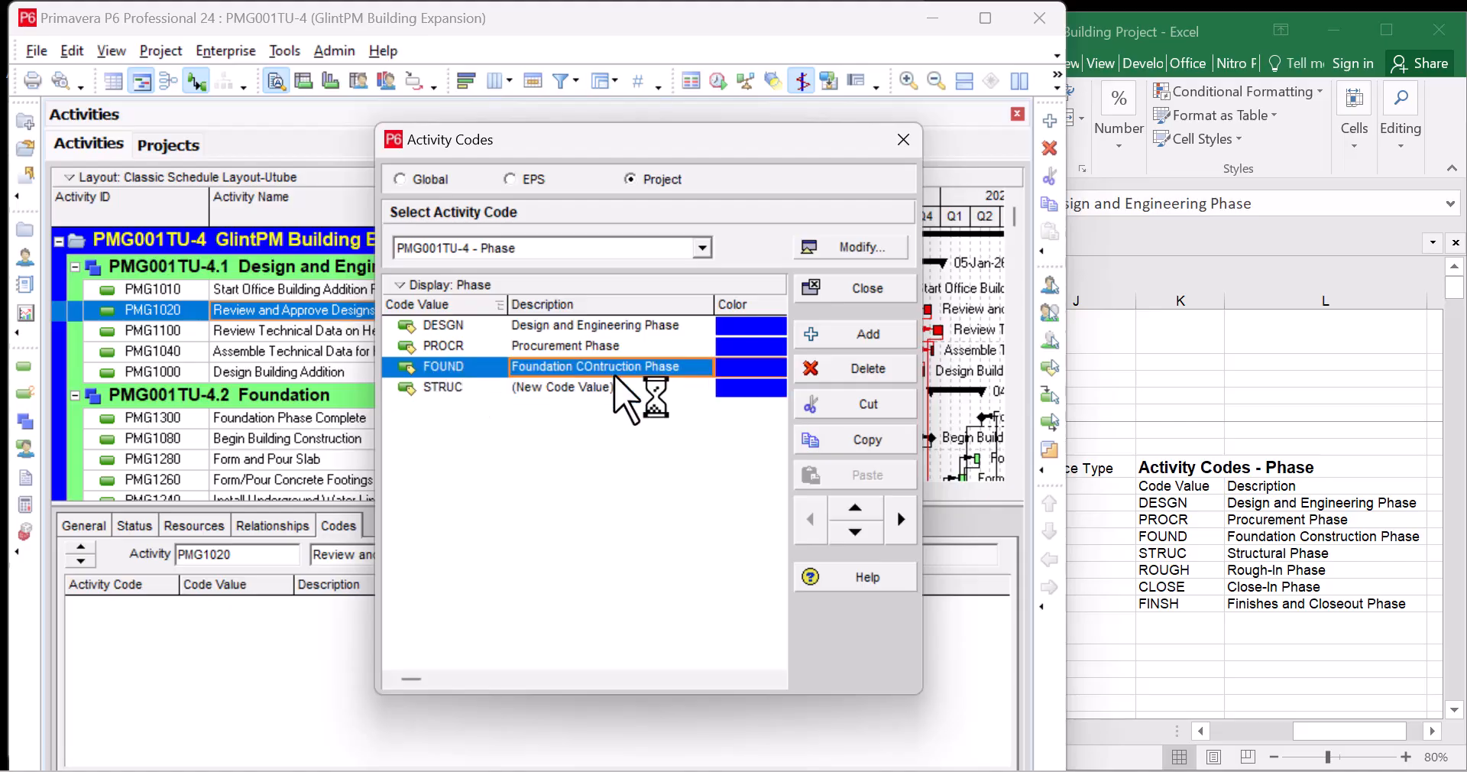
pyautogui.click(622, 388)
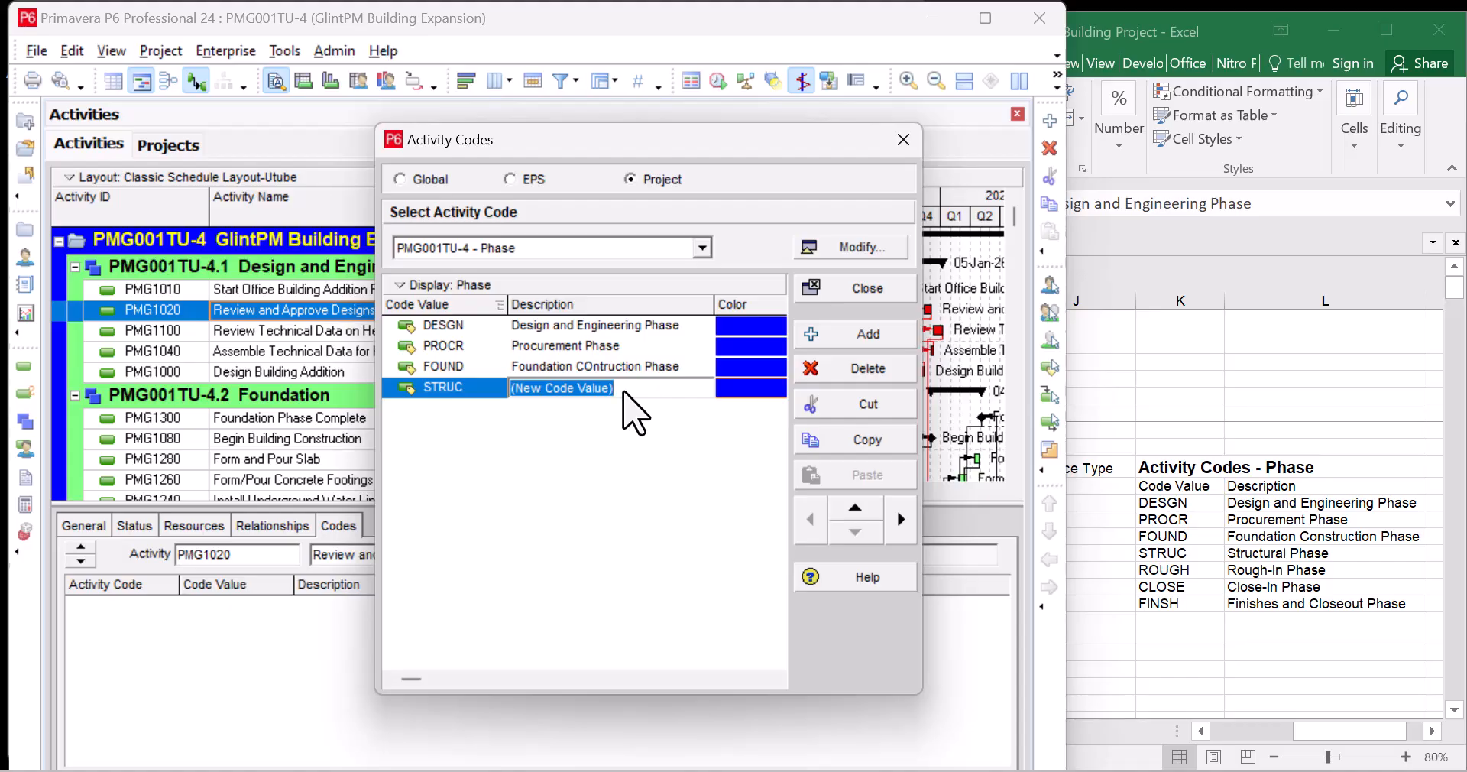
pyautogui.write('Structur')
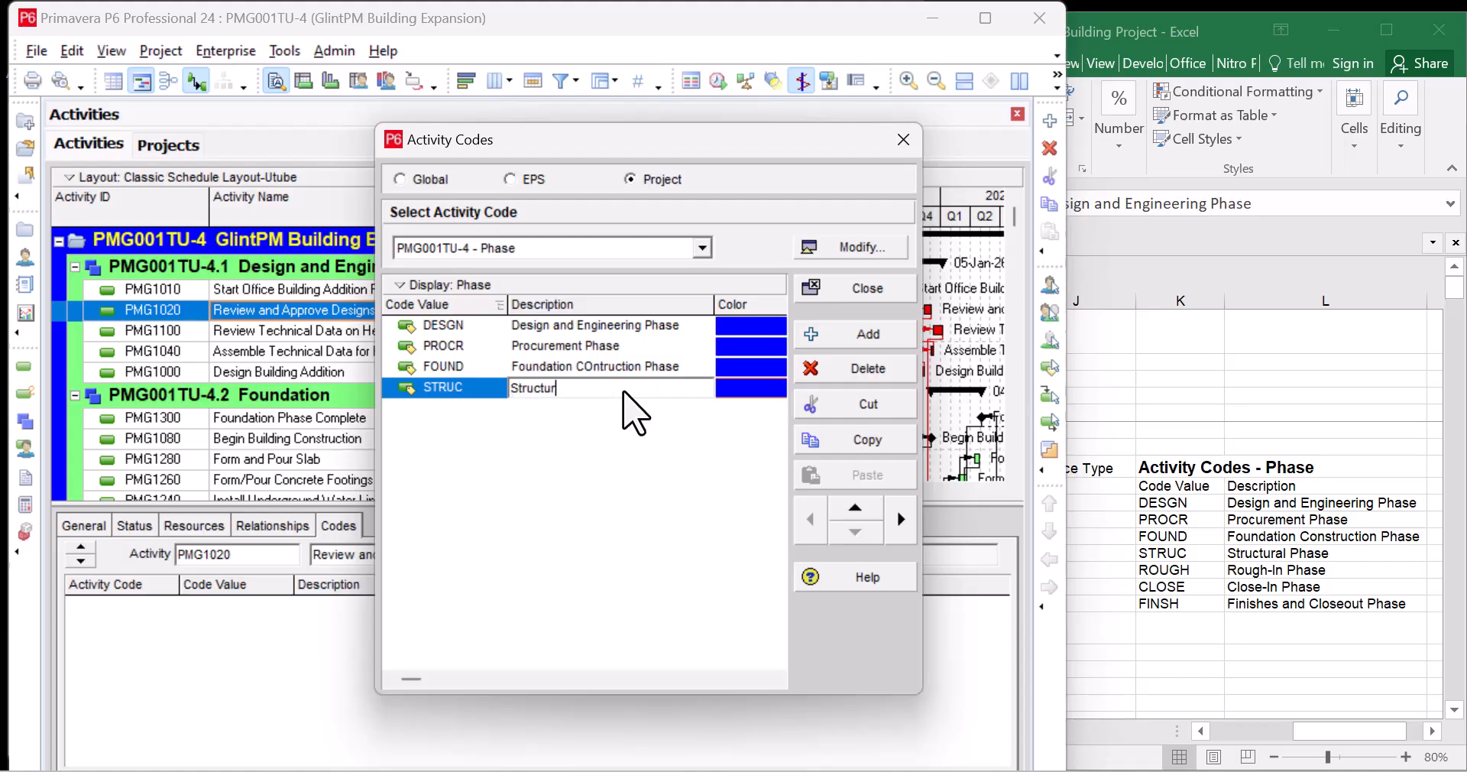
pyautogui.write('al Phase')
# Step: Add a Phase code value ROUGH with the description Rough-In Phase
pyautogui.click(854, 338)
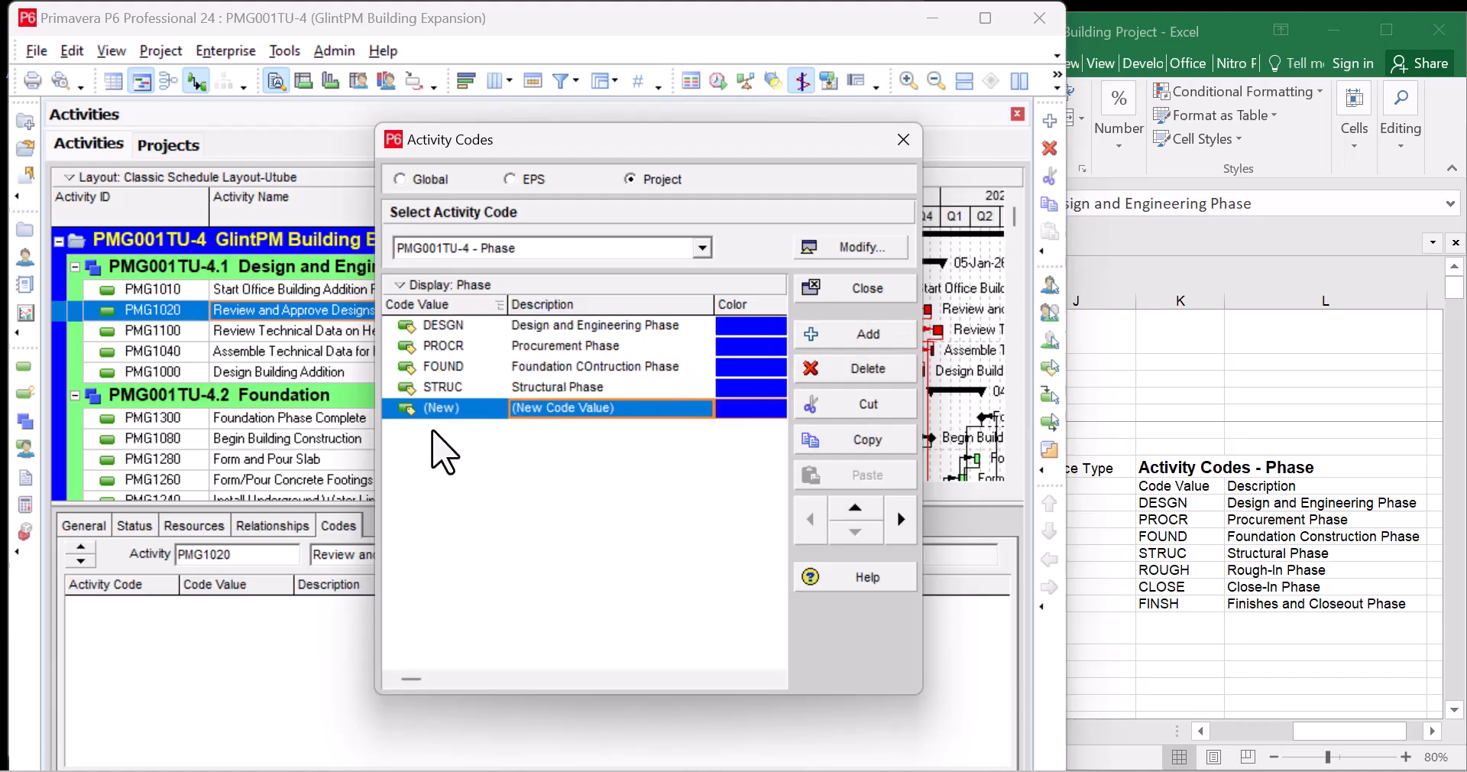
pyautogui.click(471, 412)
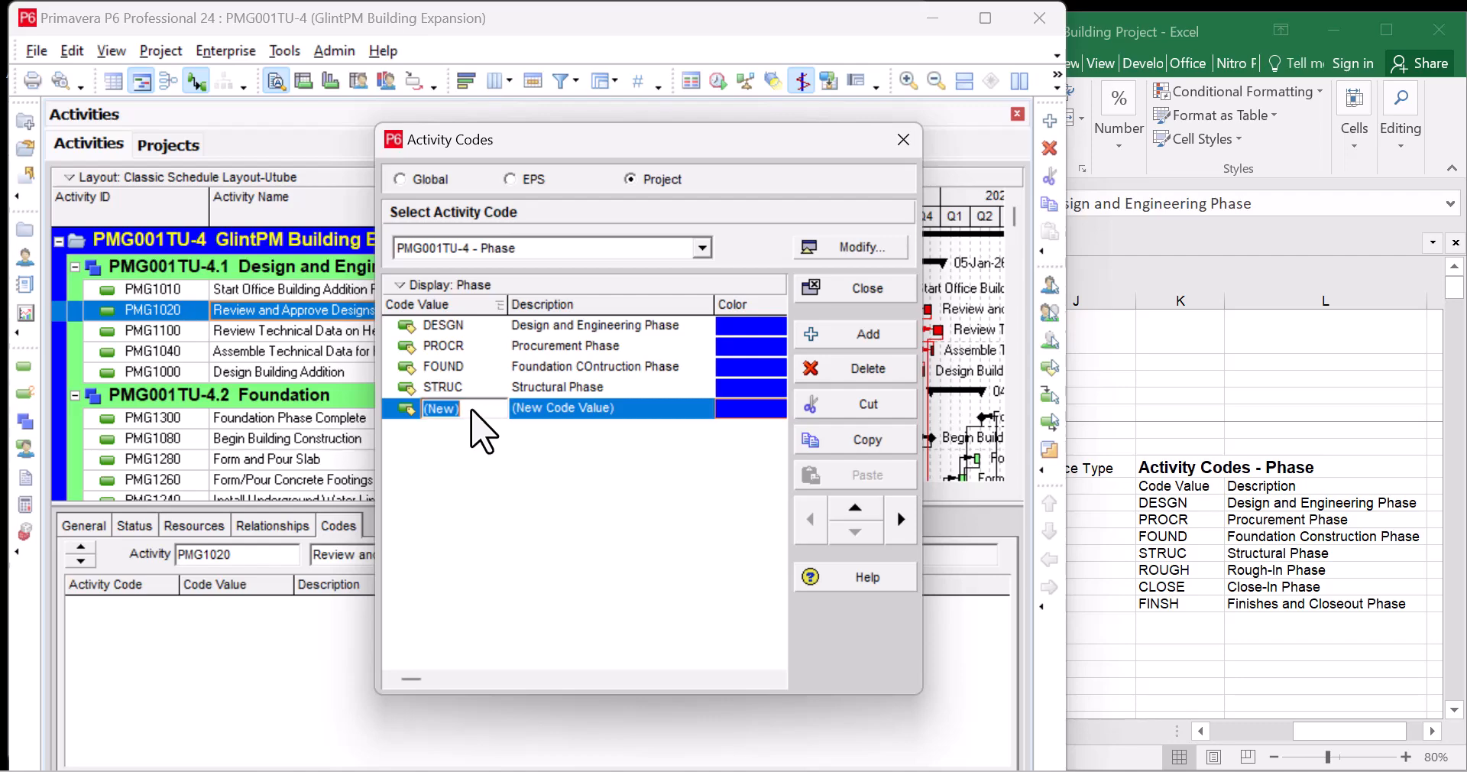
pyautogui.write('ROUGH')
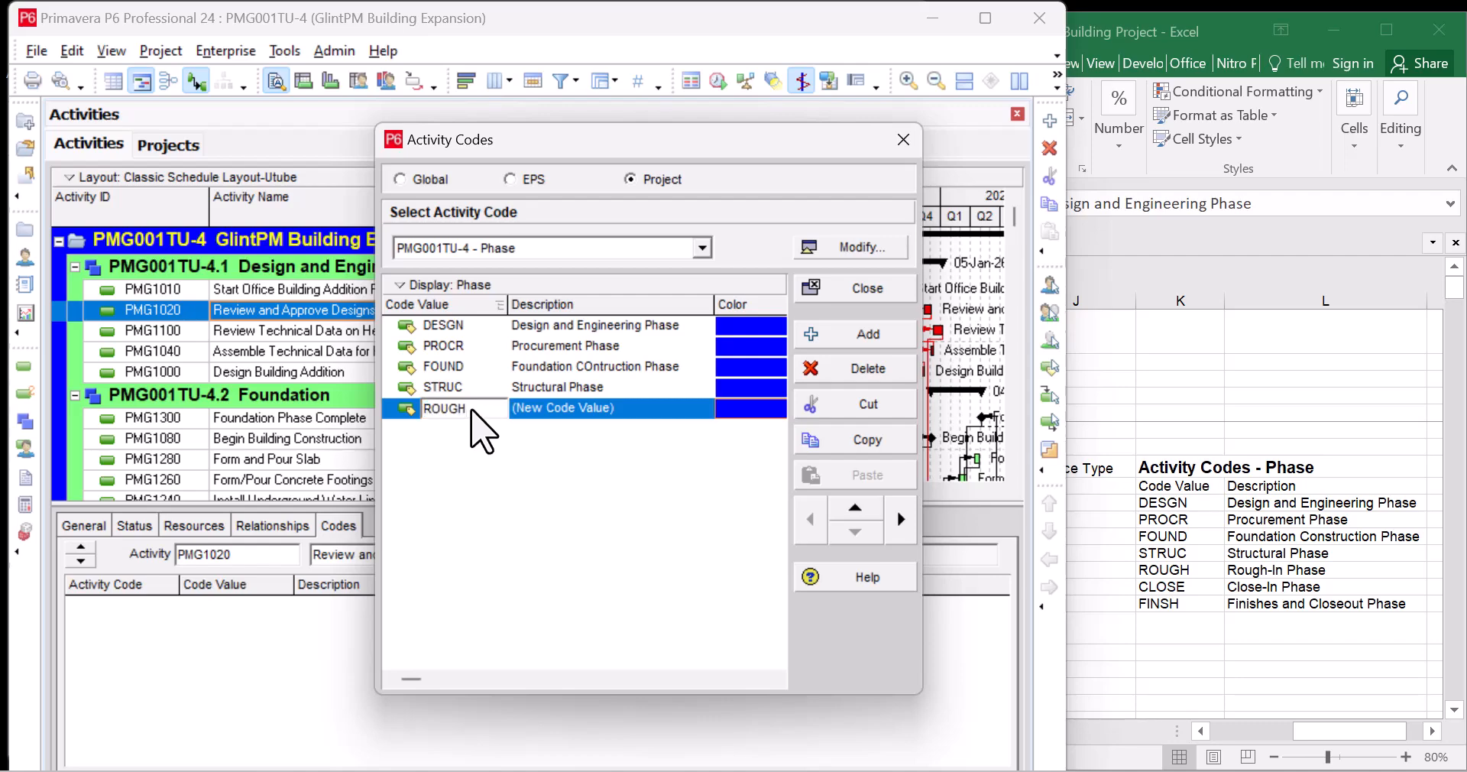
pyautogui.click(628, 410)
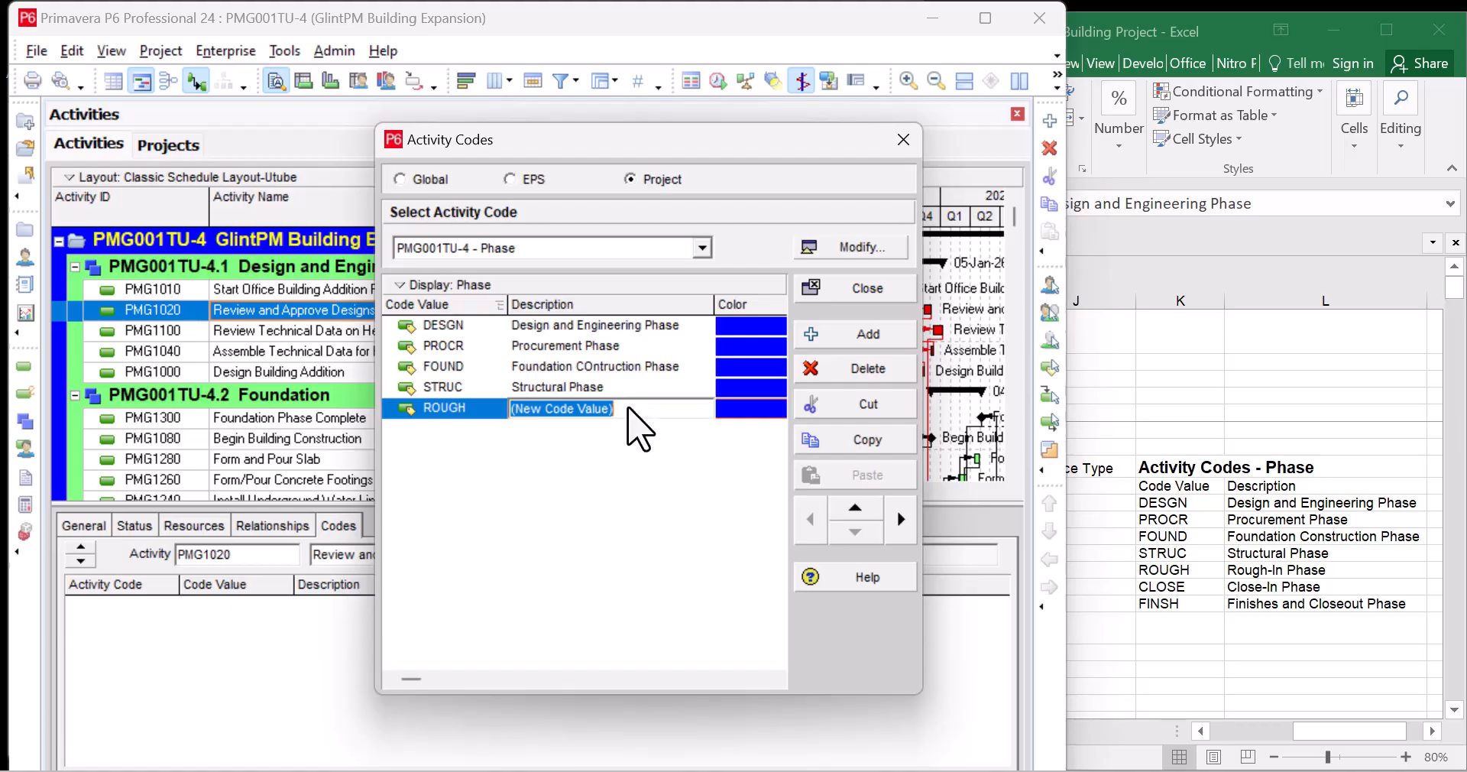
pyautogui.write('Rough-')
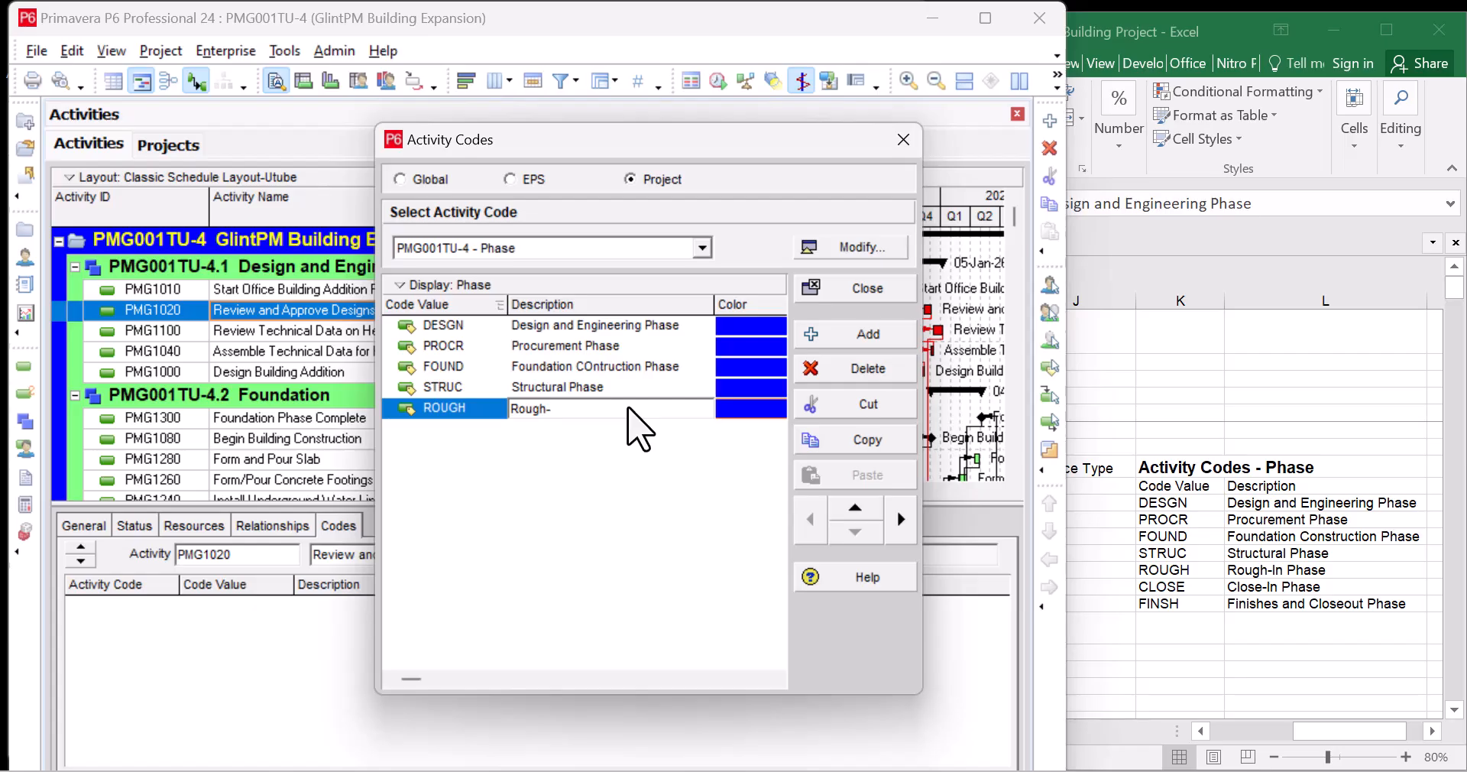
pyautogui.write('In Phase')
# Step: Add a Phase code value CLOSE with the description Close-In Phase
pyautogui.click(862, 340)
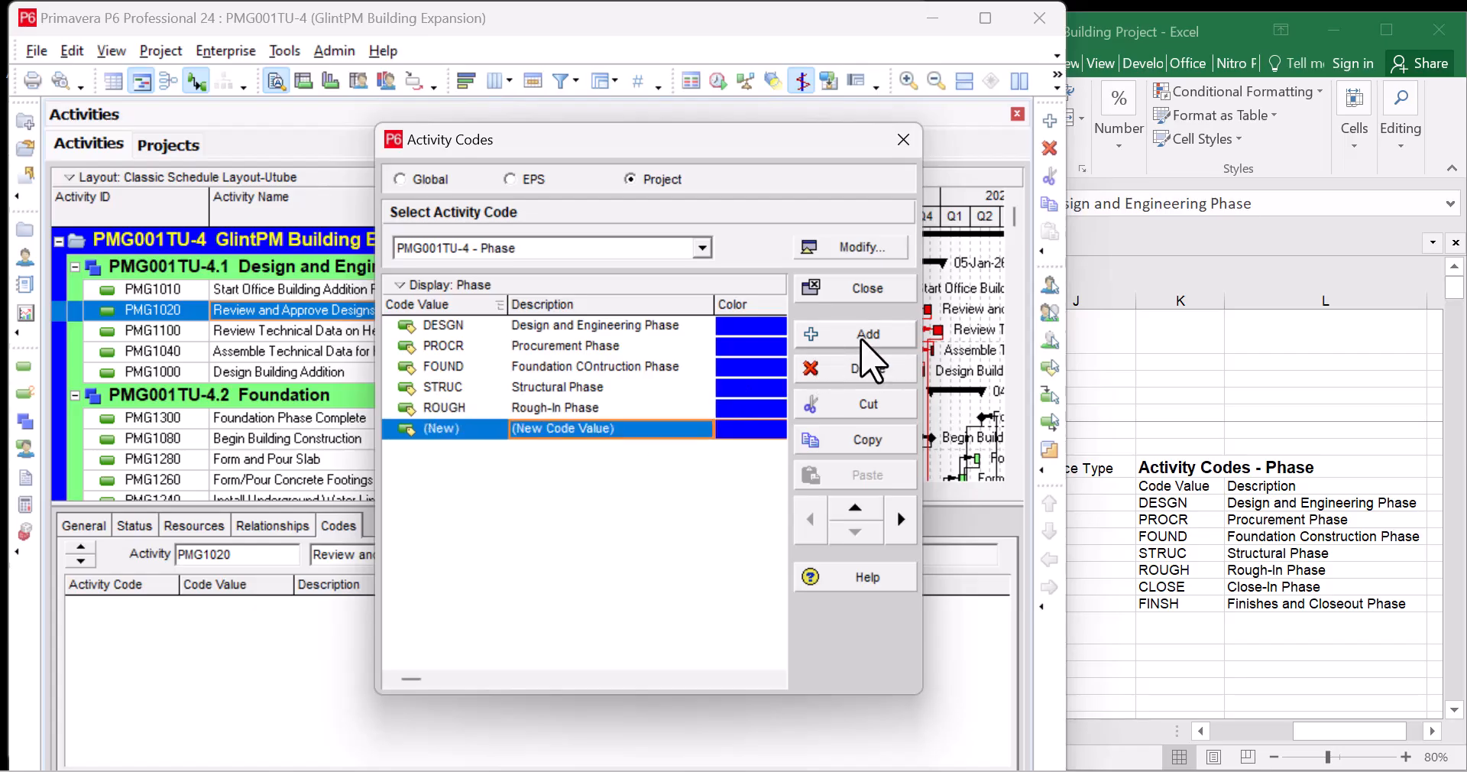
pyautogui.click(474, 428)
pyautogui.write('CLOSE')
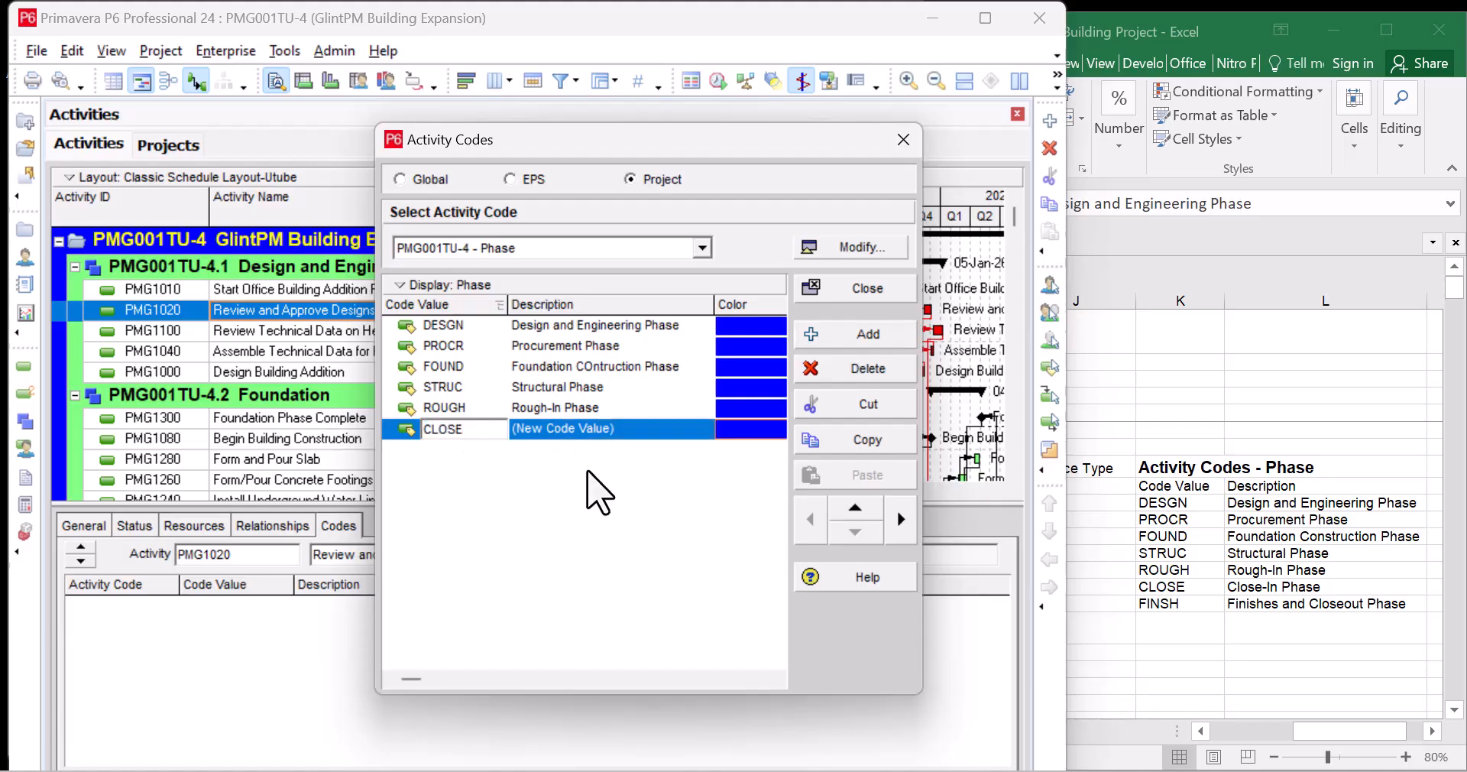
pyautogui.click(625, 428)
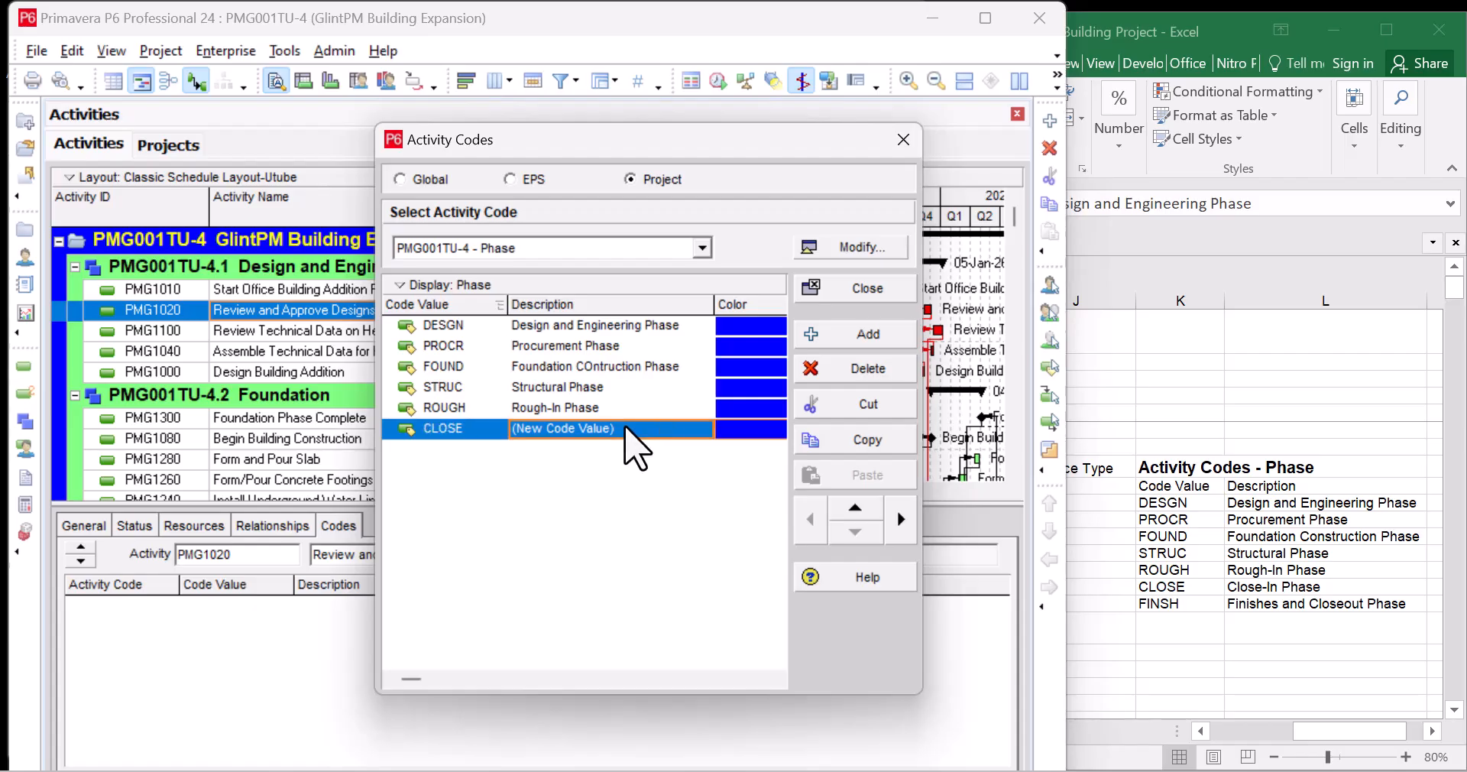
pyautogui.write('Close-')
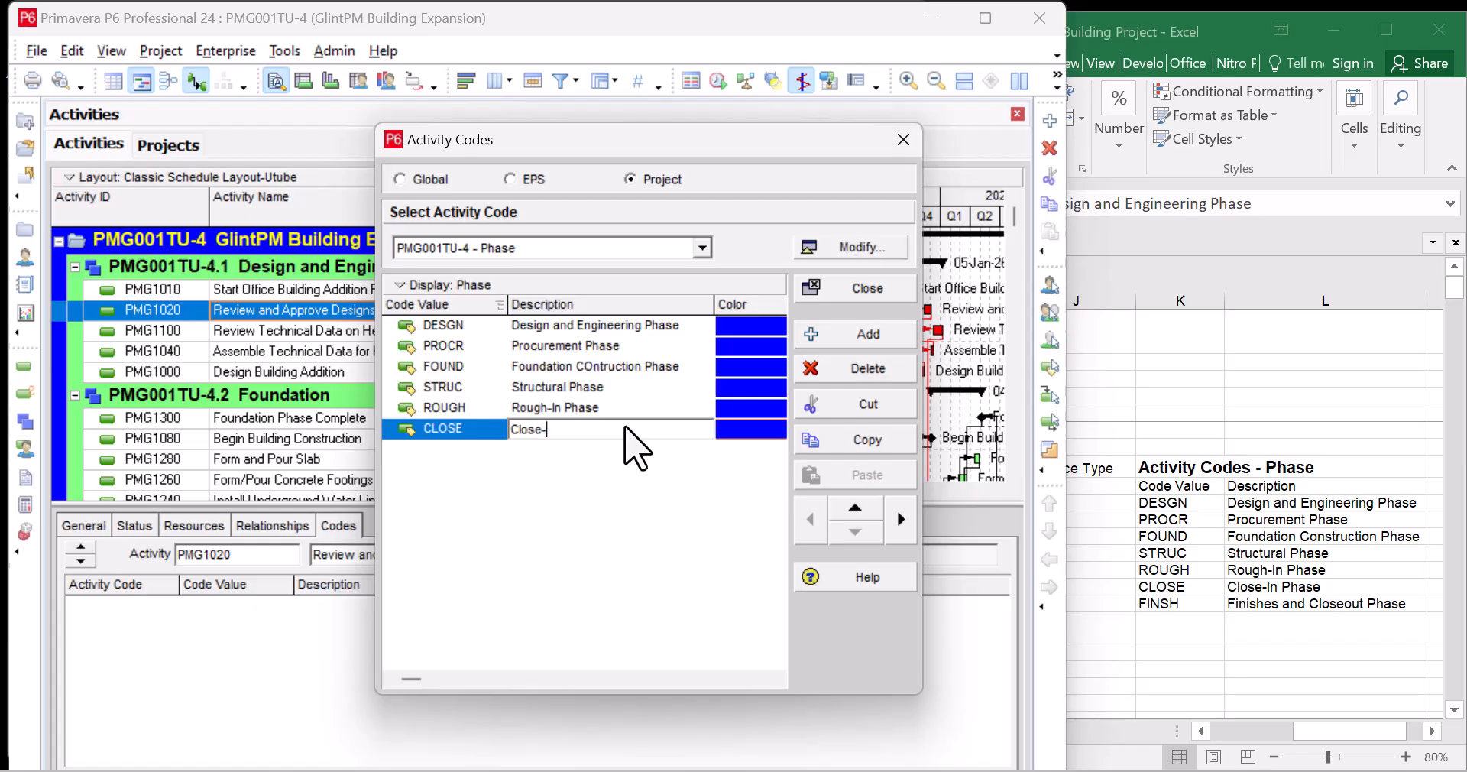
pyautogui.write('In Phase')
# Step: Add a Phase code value FINSH with the description Finish and Close Out Phase, and close the activity codes dialog
pyautogui.click(852, 337)
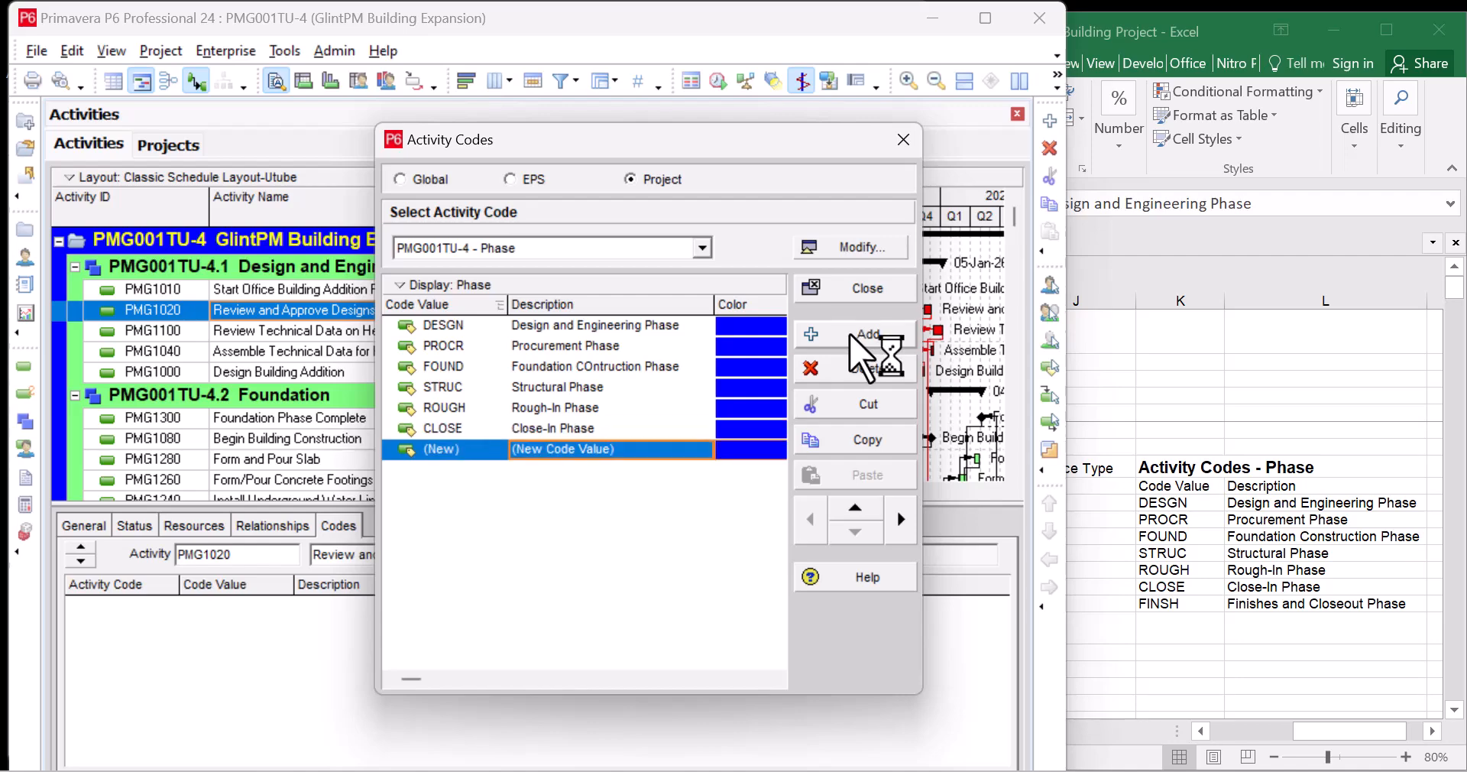
pyautogui.click(463, 451)
pyautogui.click(463, 451)
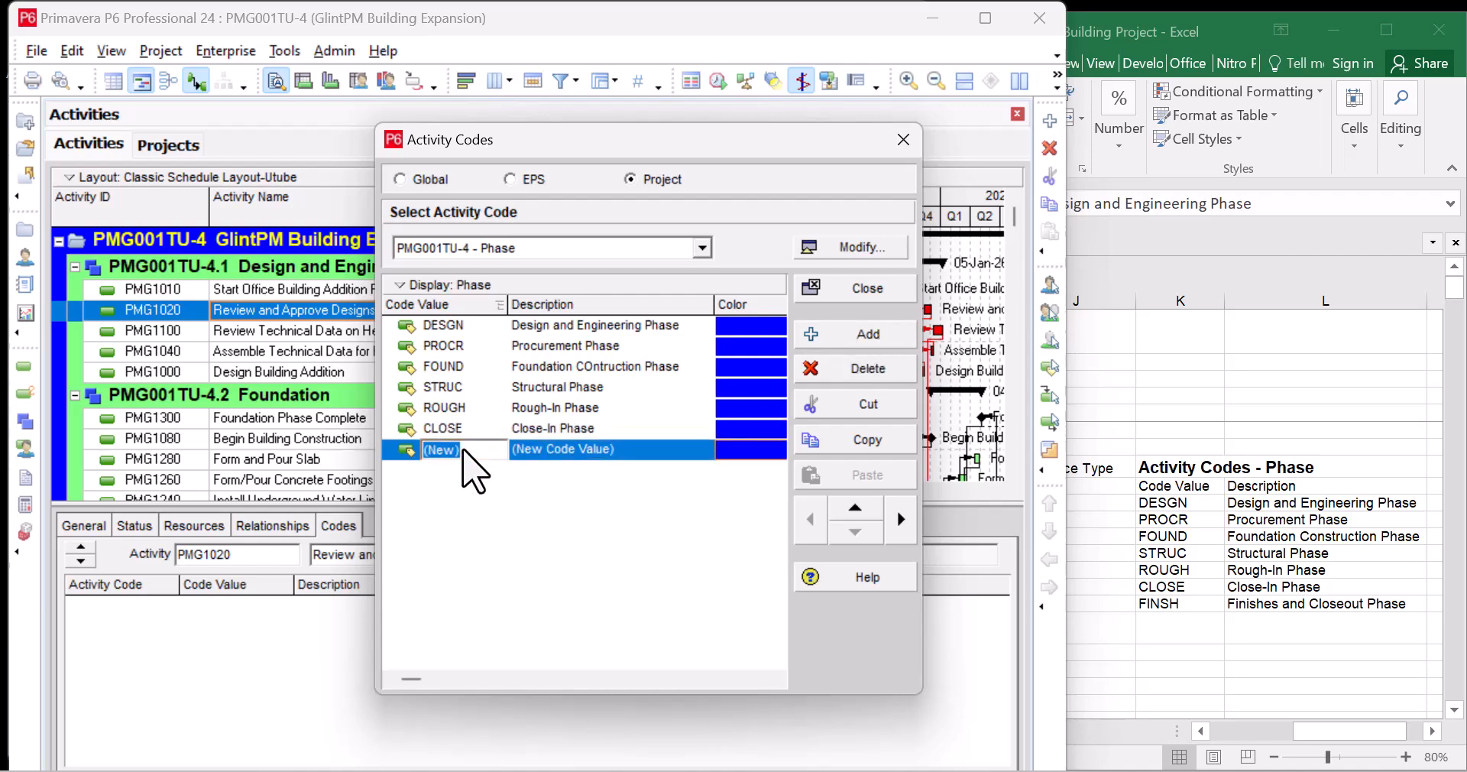
pyautogui.write('FINSH')
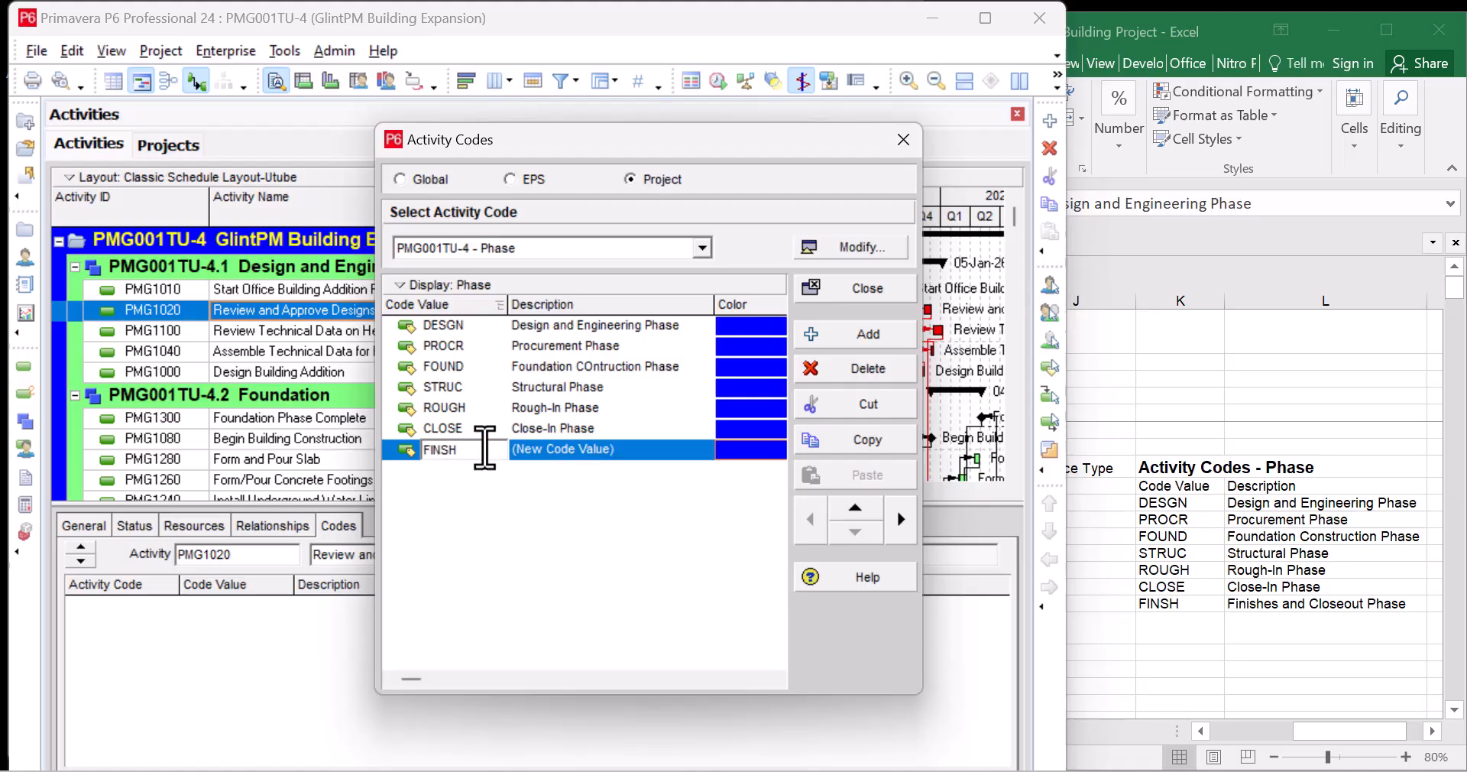
pyautogui.click(617, 451)
pyautogui.click(617, 451)
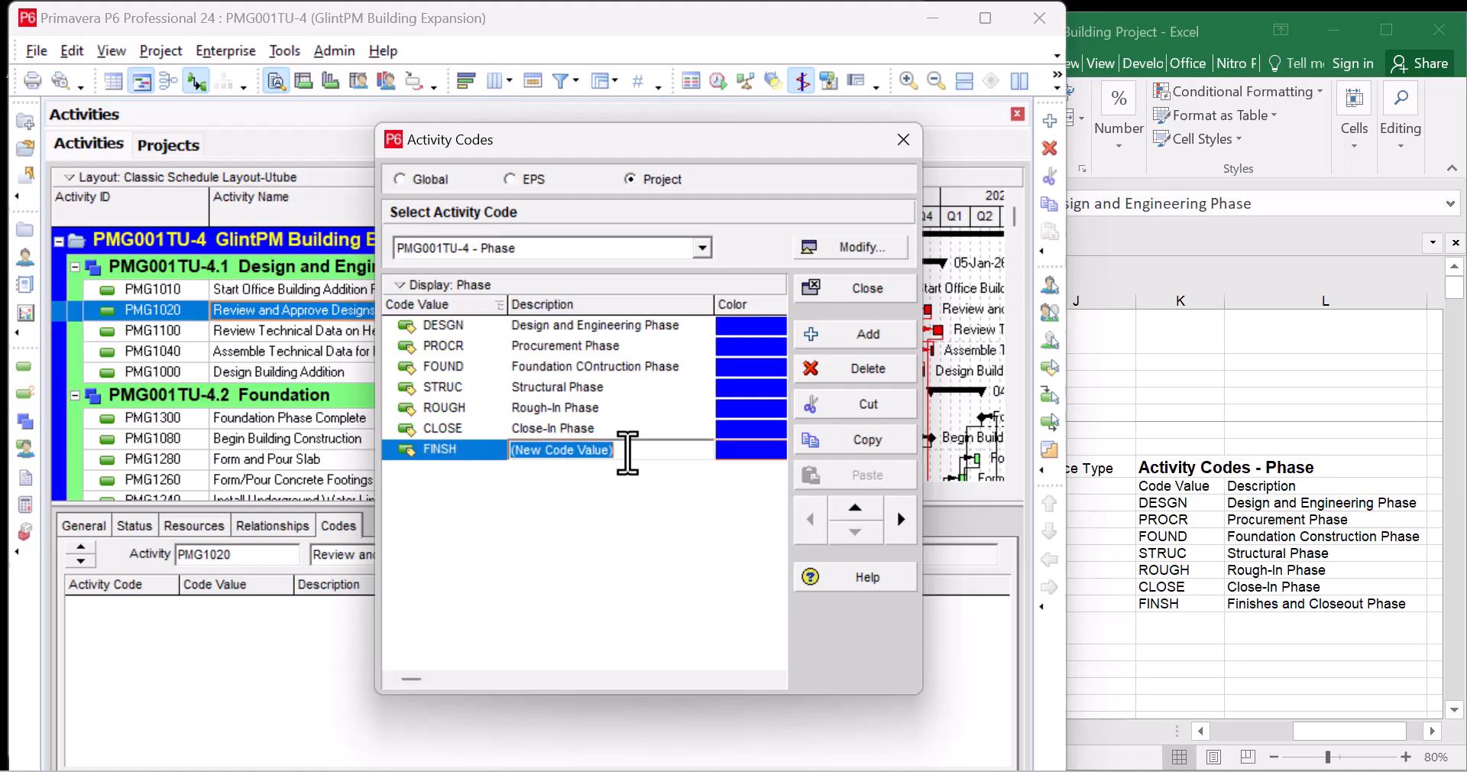
pyautogui.write('Finish and')
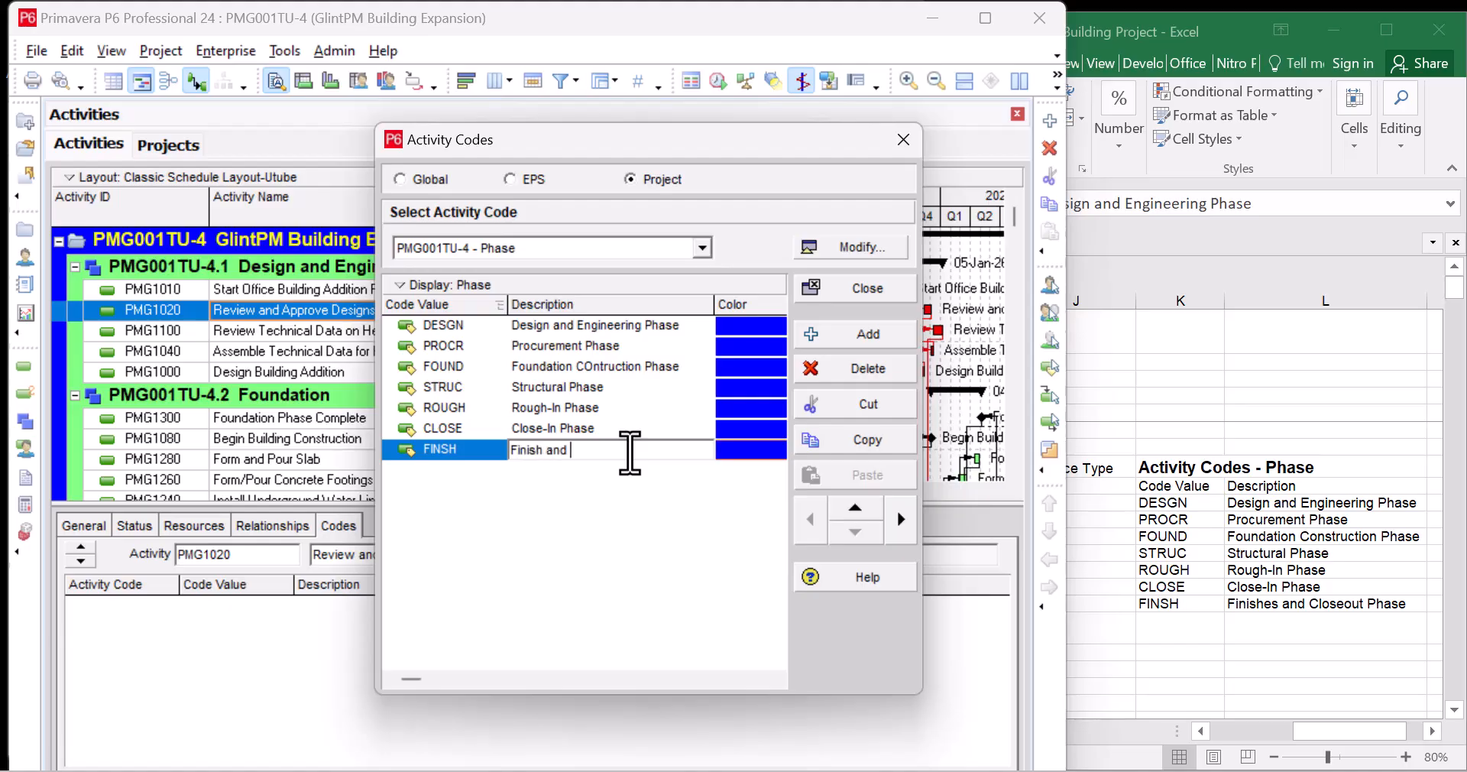
pyautogui.write(' Close Out Phase')
pyautogui.click(642, 535)
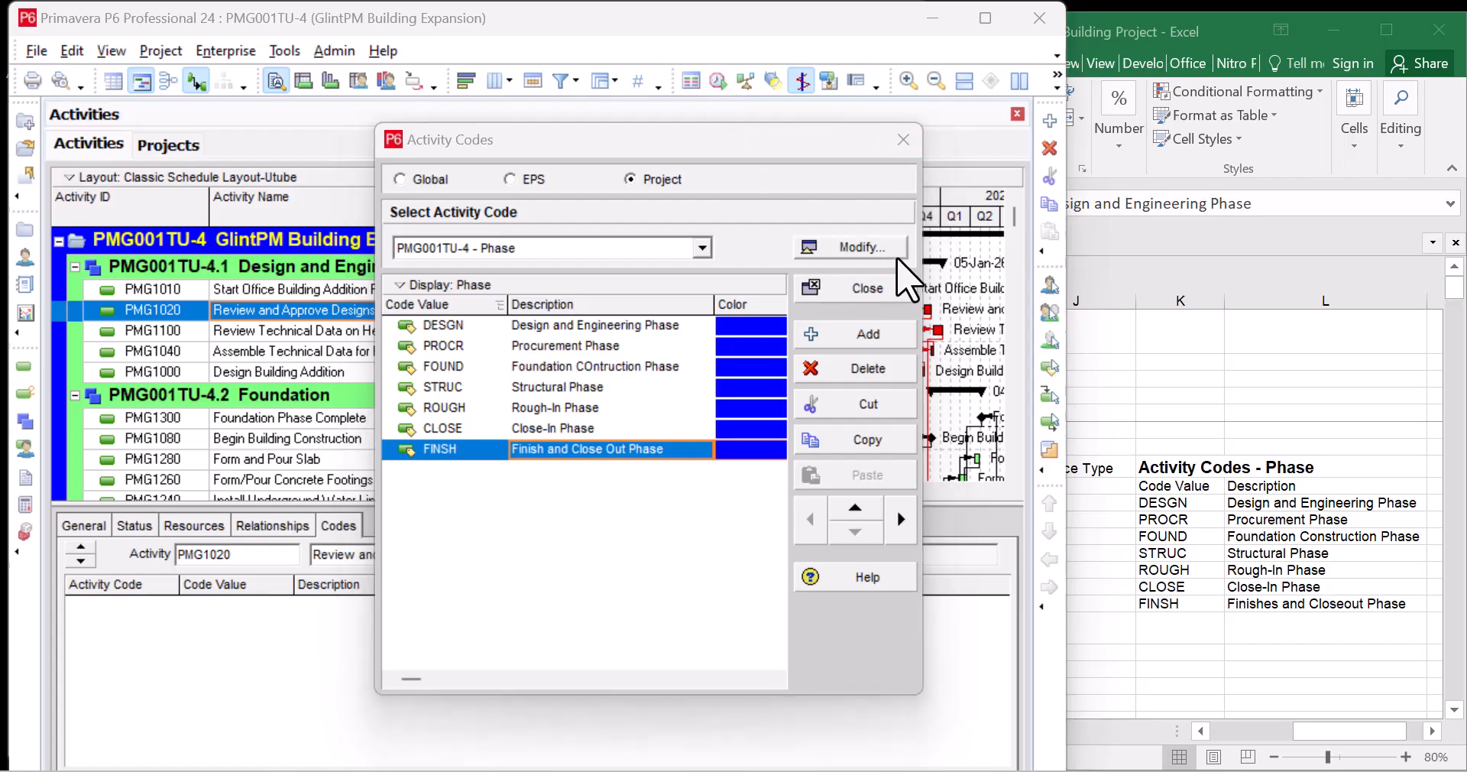
pyautogui.click(903, 145)
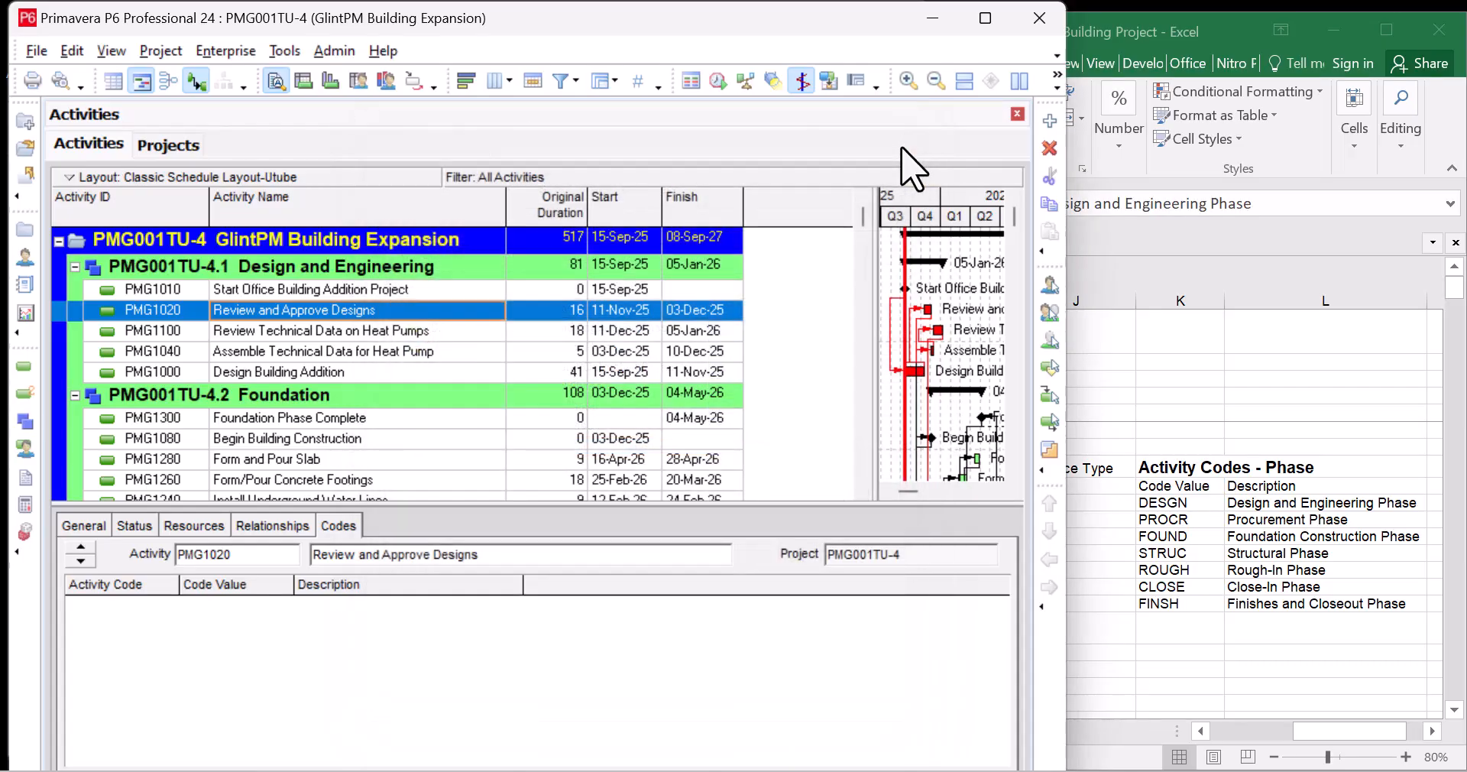
# Step: Switch to the Excel workbook and narrow columns A and B so the activity list fits alongside its Phase column
pyautogui.click(993, 23)
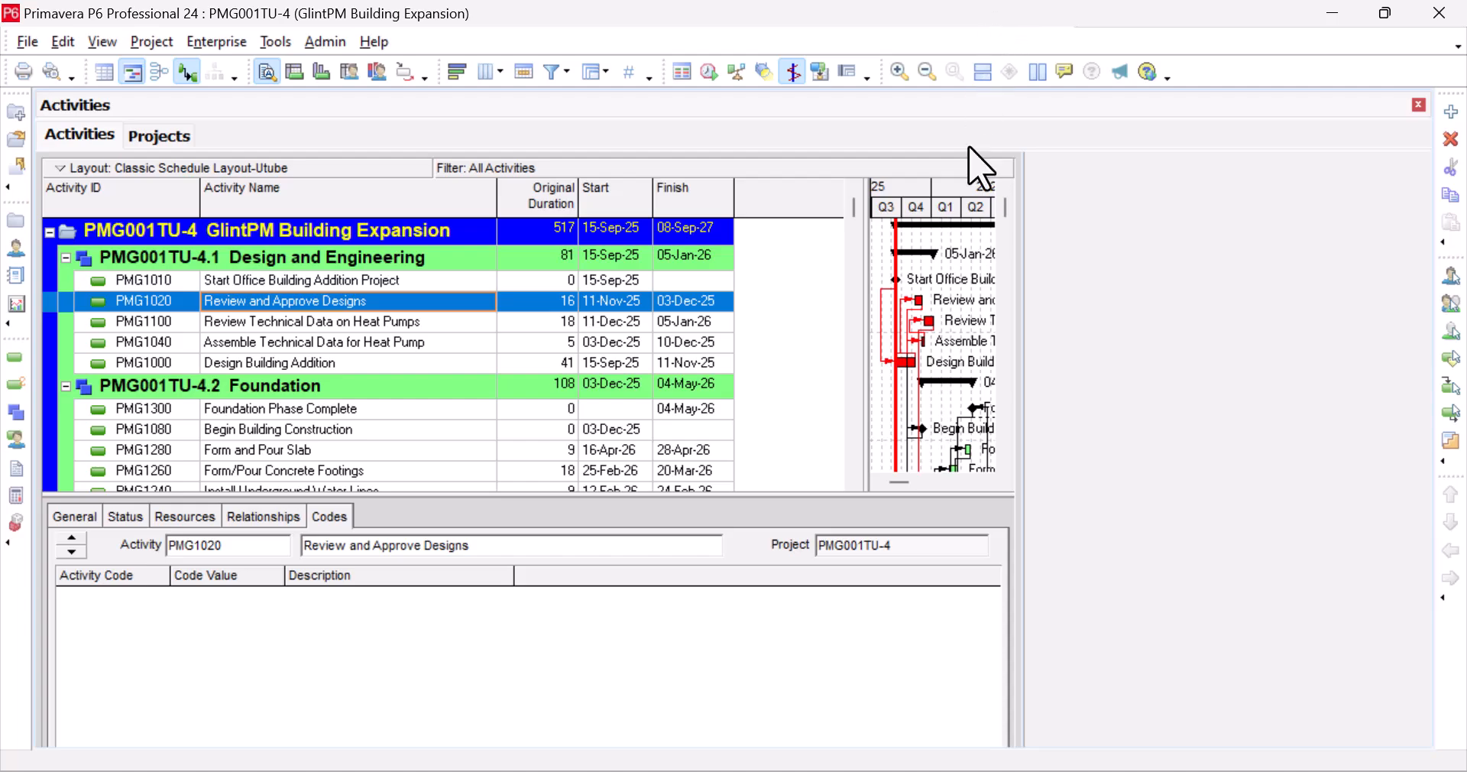
pyautogui.click(1383, 13)
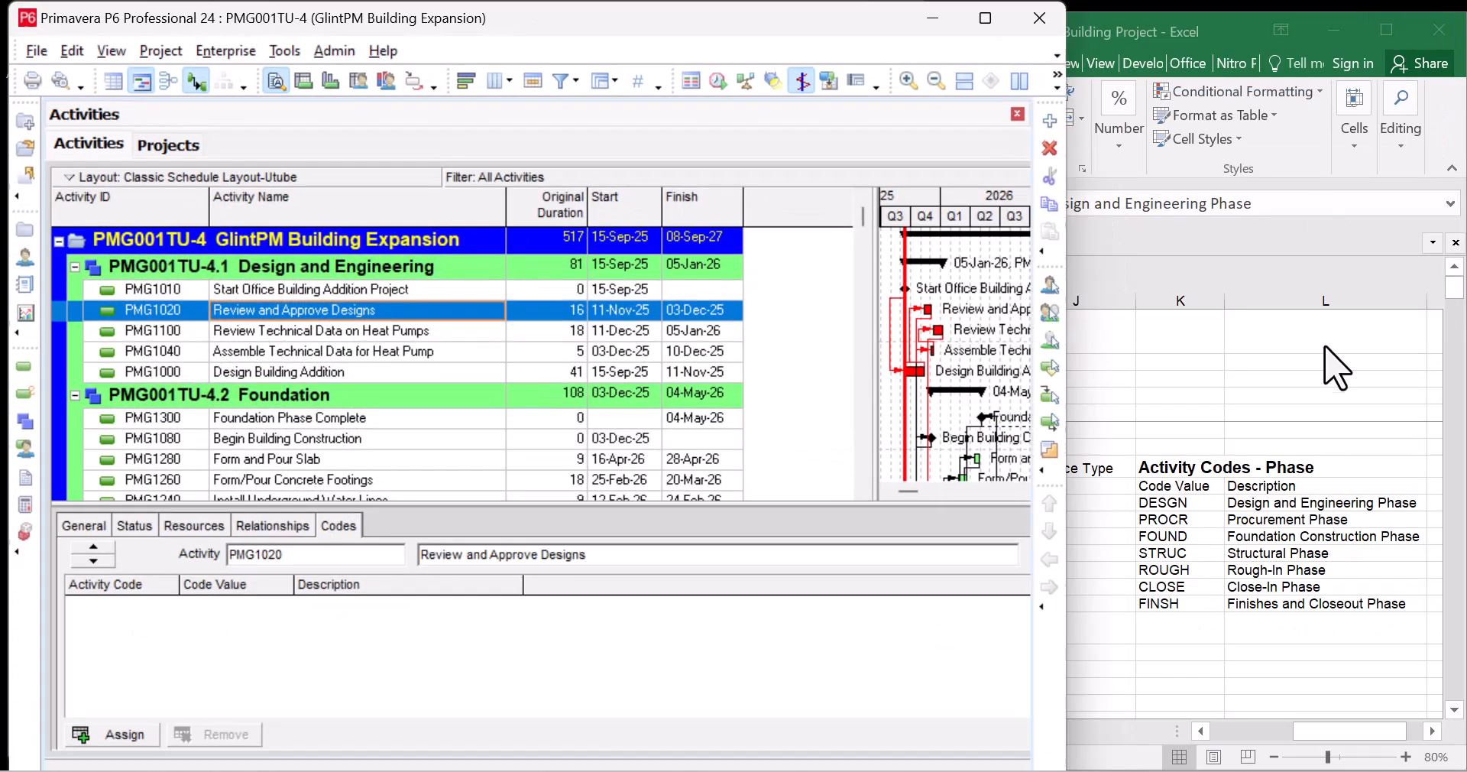
pyautogui.click(1338, 405)
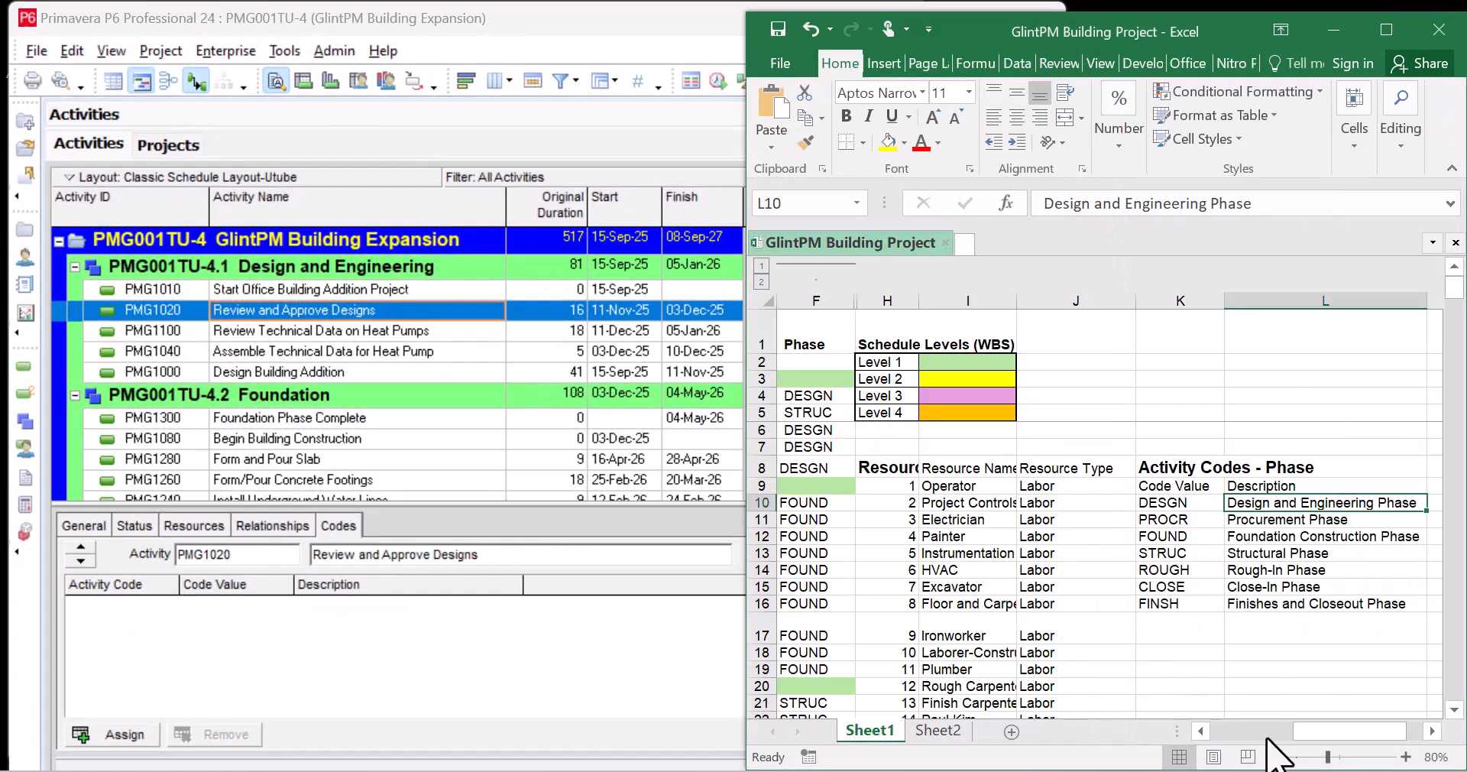
pyautogui.moveTo(1286, 741); pyautogui.dragTo(1232, 746)
pyautogui.moveTo(916, 304); pyautogui.dragTo(855, 308)
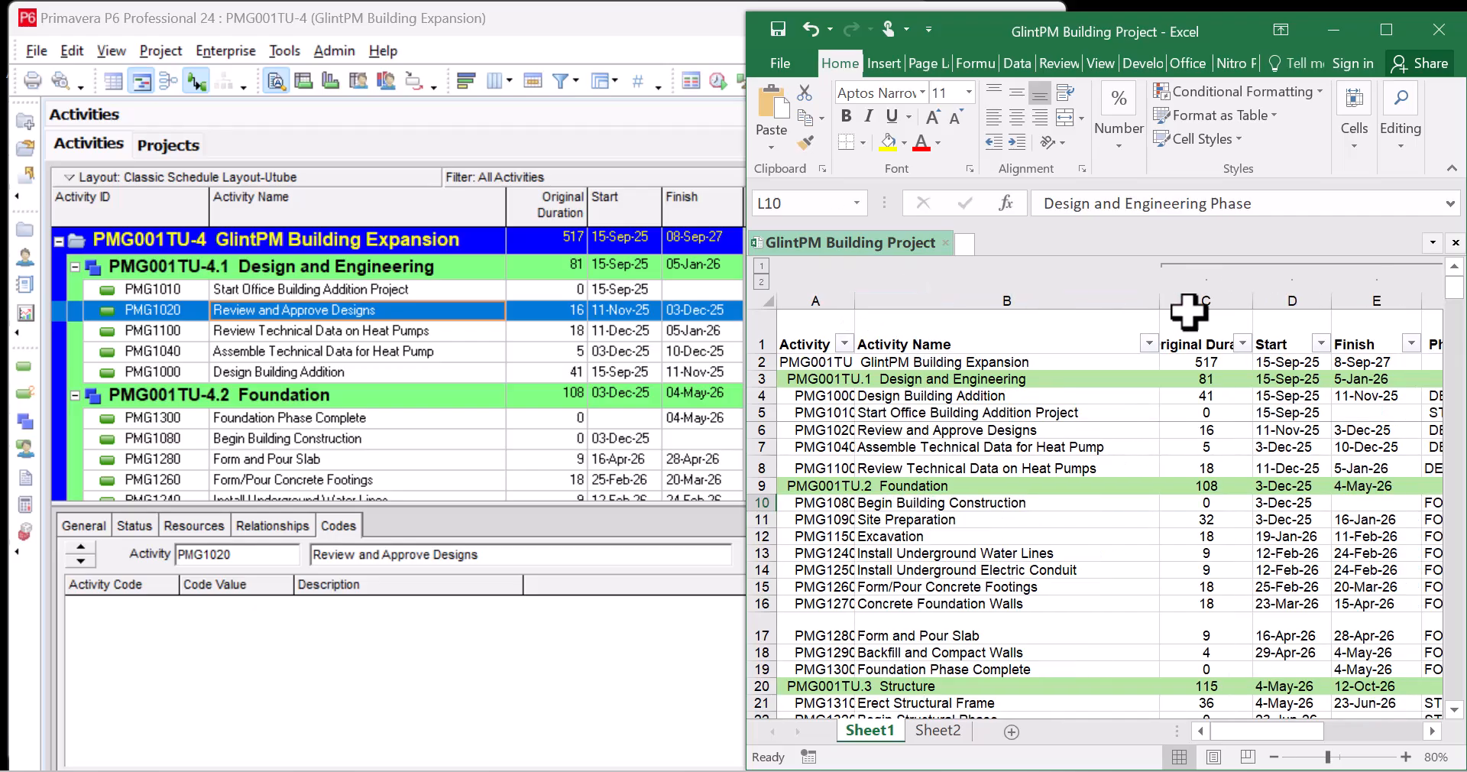
pyautogui.moveTo(1160, 298); pyautogui.dragTo(1112, 302)
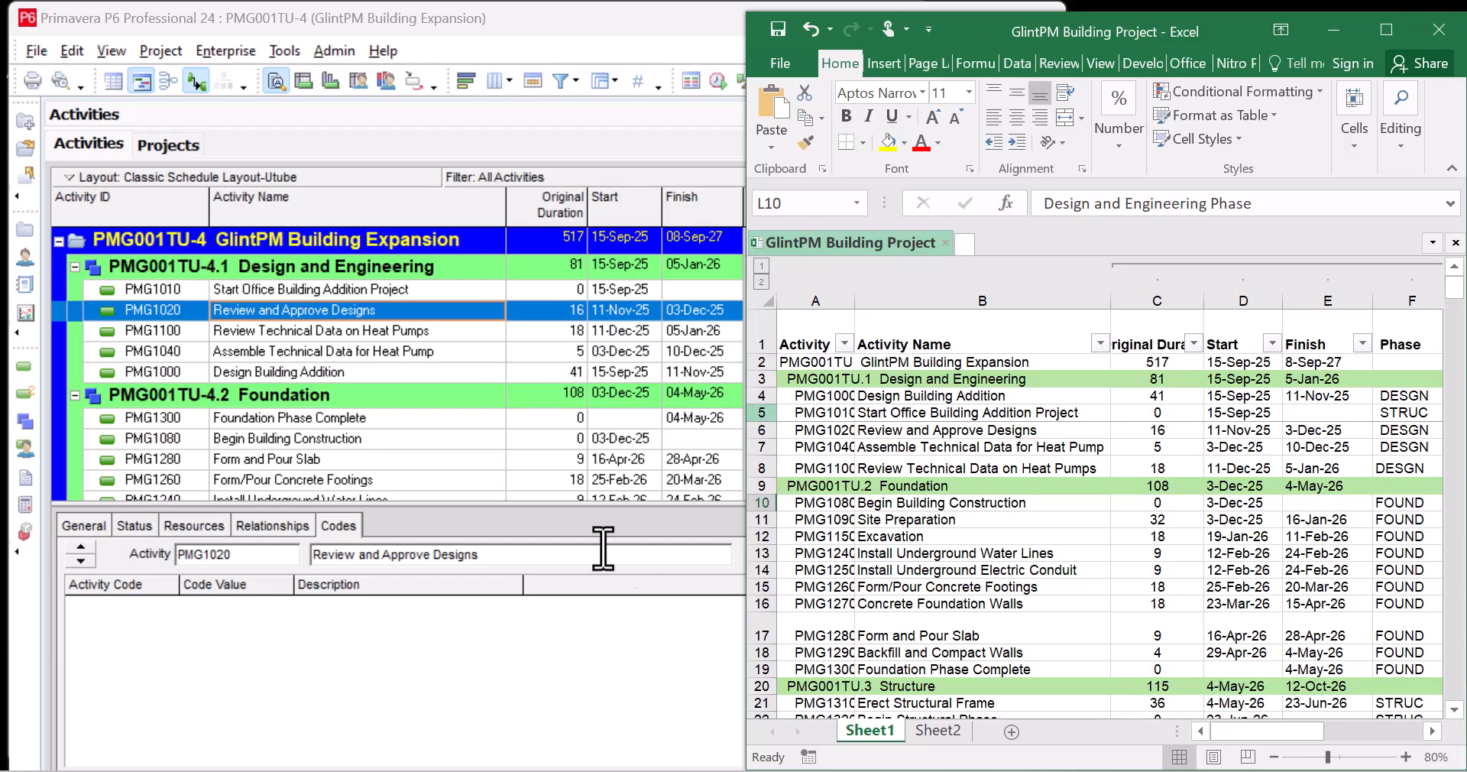
# Step: Switch to Primavera P6, narrow its window, and add the project-level Phase activity code as a column after Finish
pyautogui.click(584, 460)
pyautogui.moveTo(1070, 491); pyautogui.dragTo(967, 490)
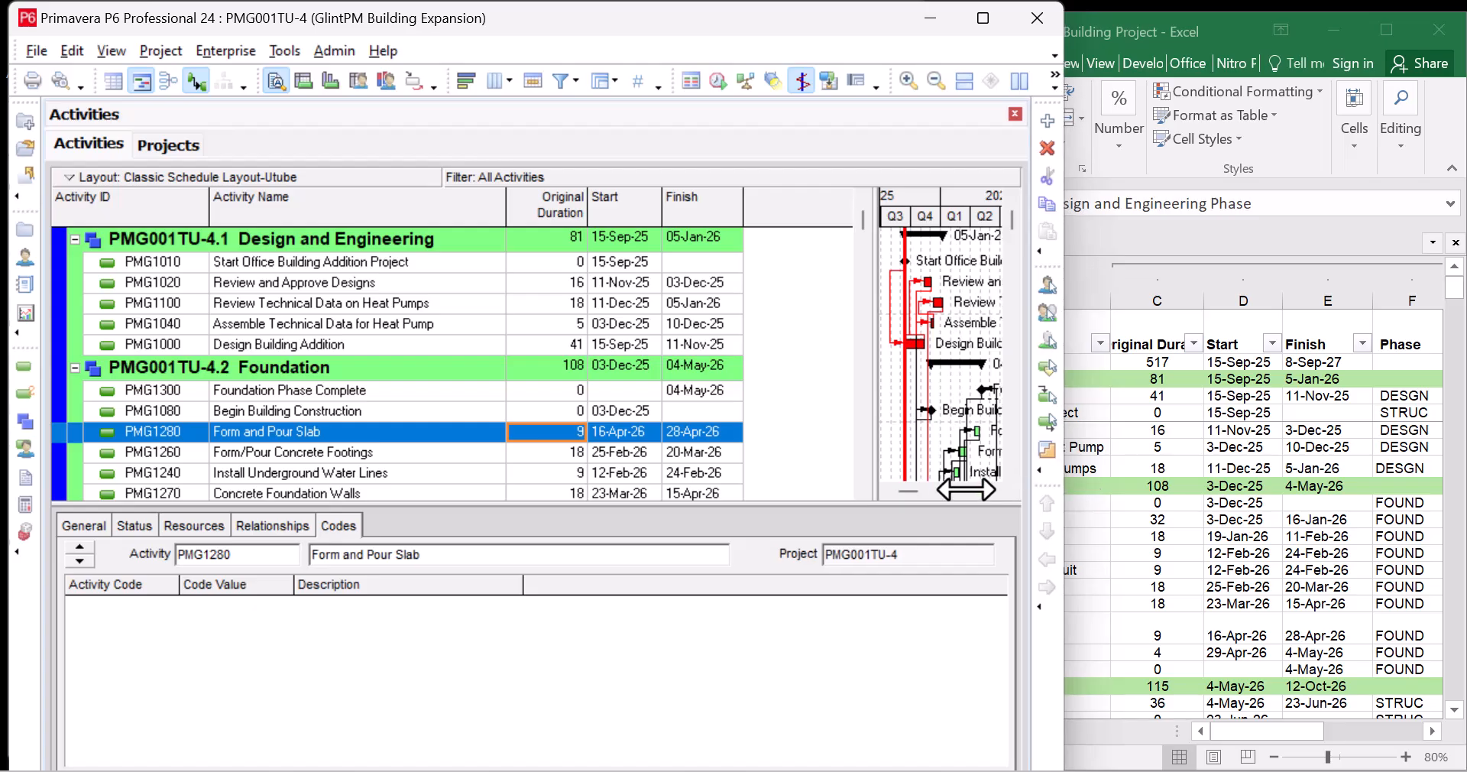
pyautogui.rightClick(785, 209)
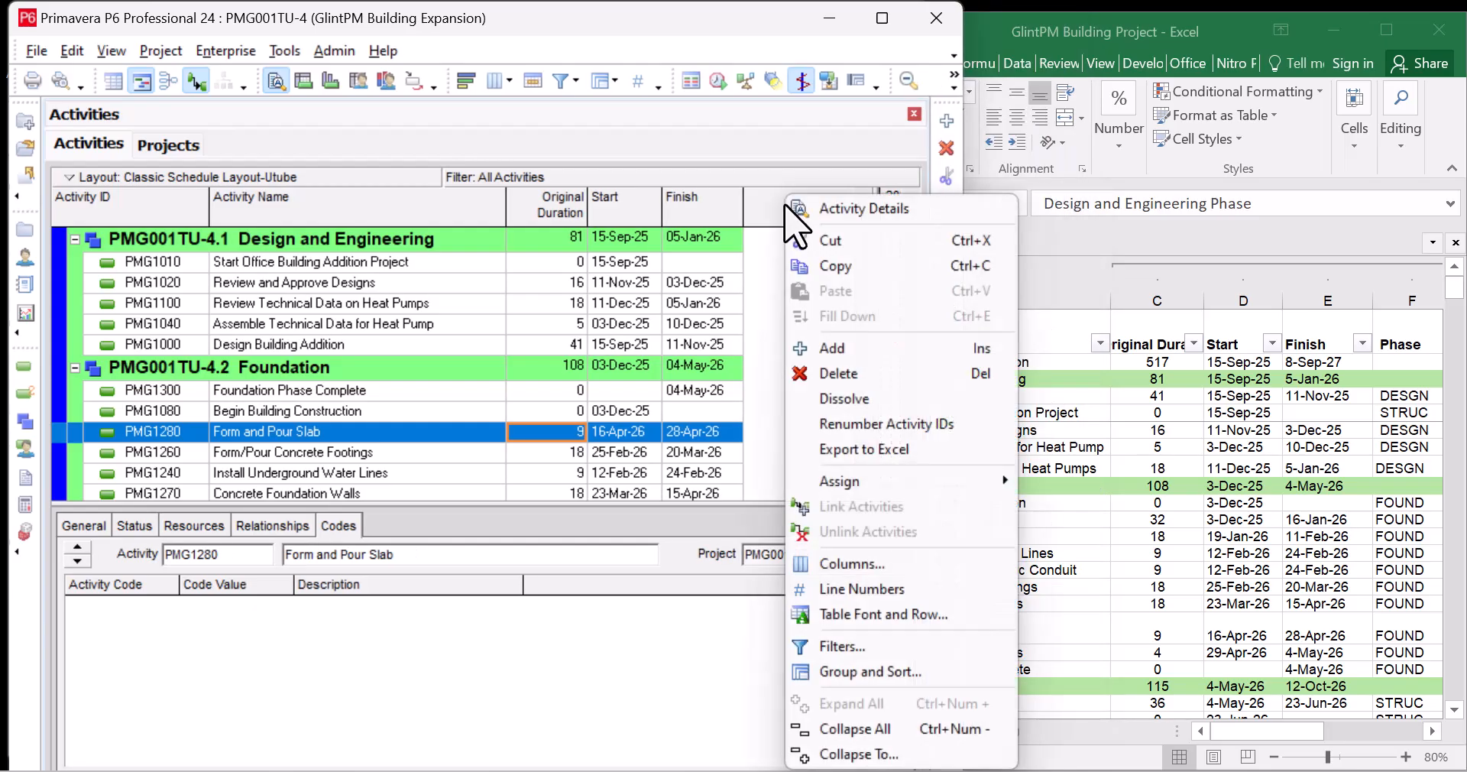
pyautogui.click(885, 566)
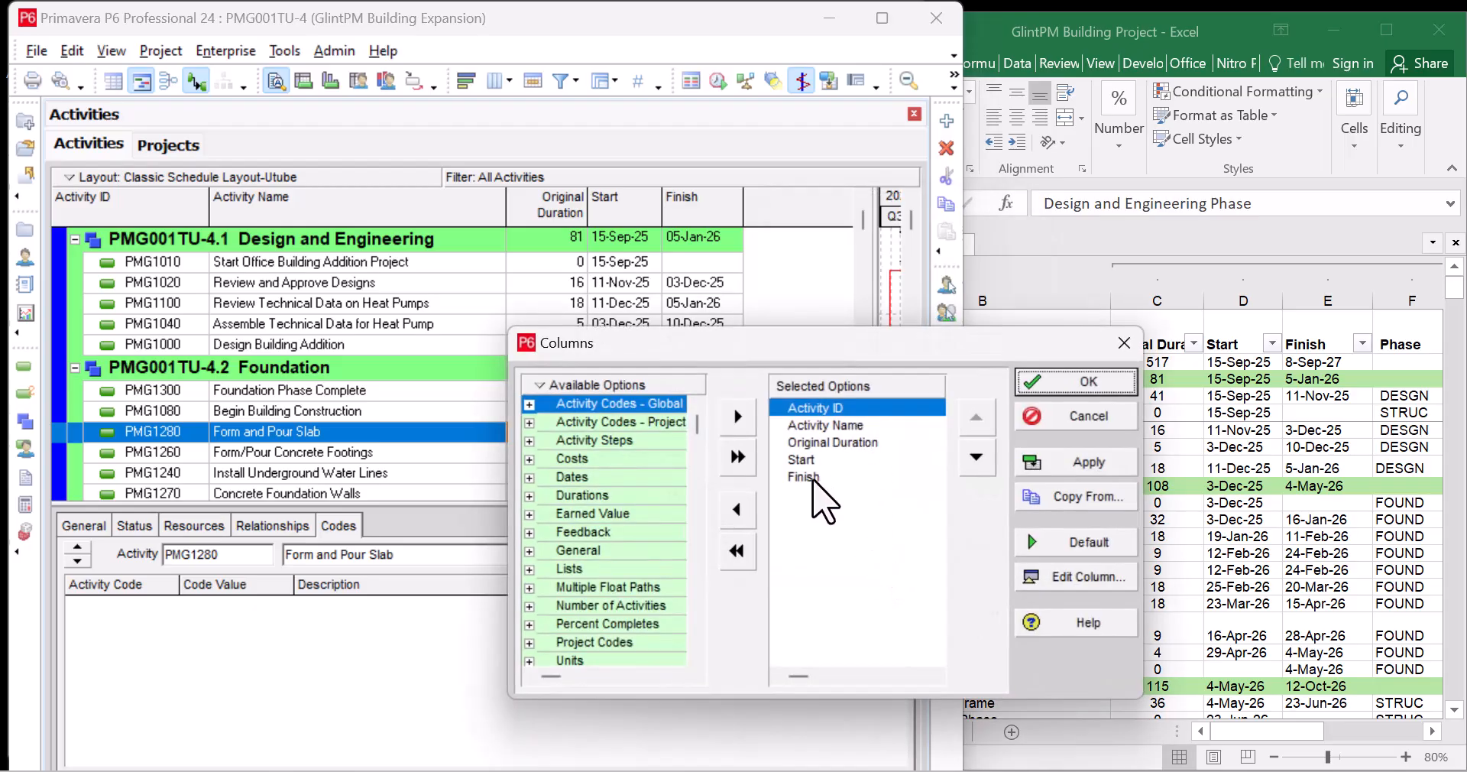
pyautogui.click(810, 478)
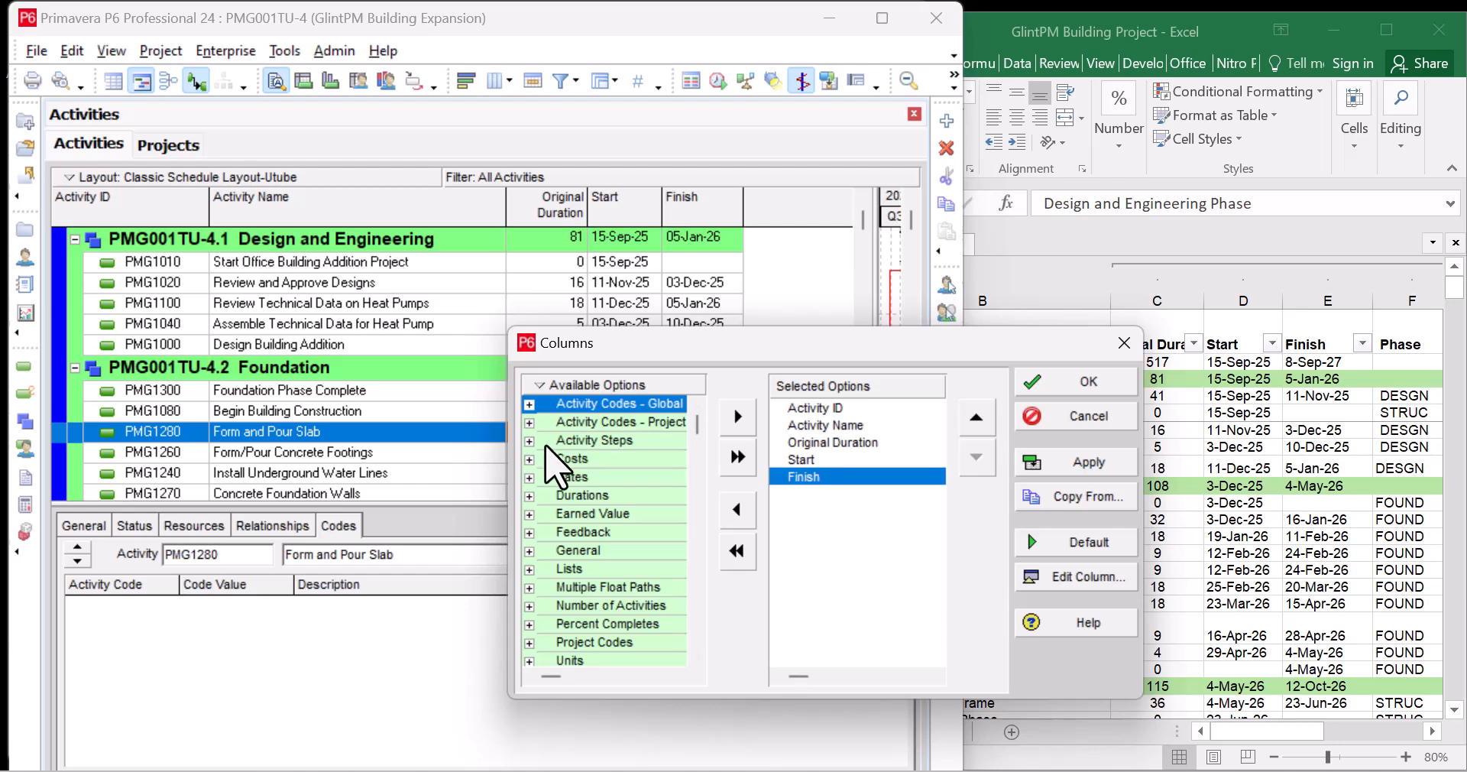
pyautogui.click(529, 423)
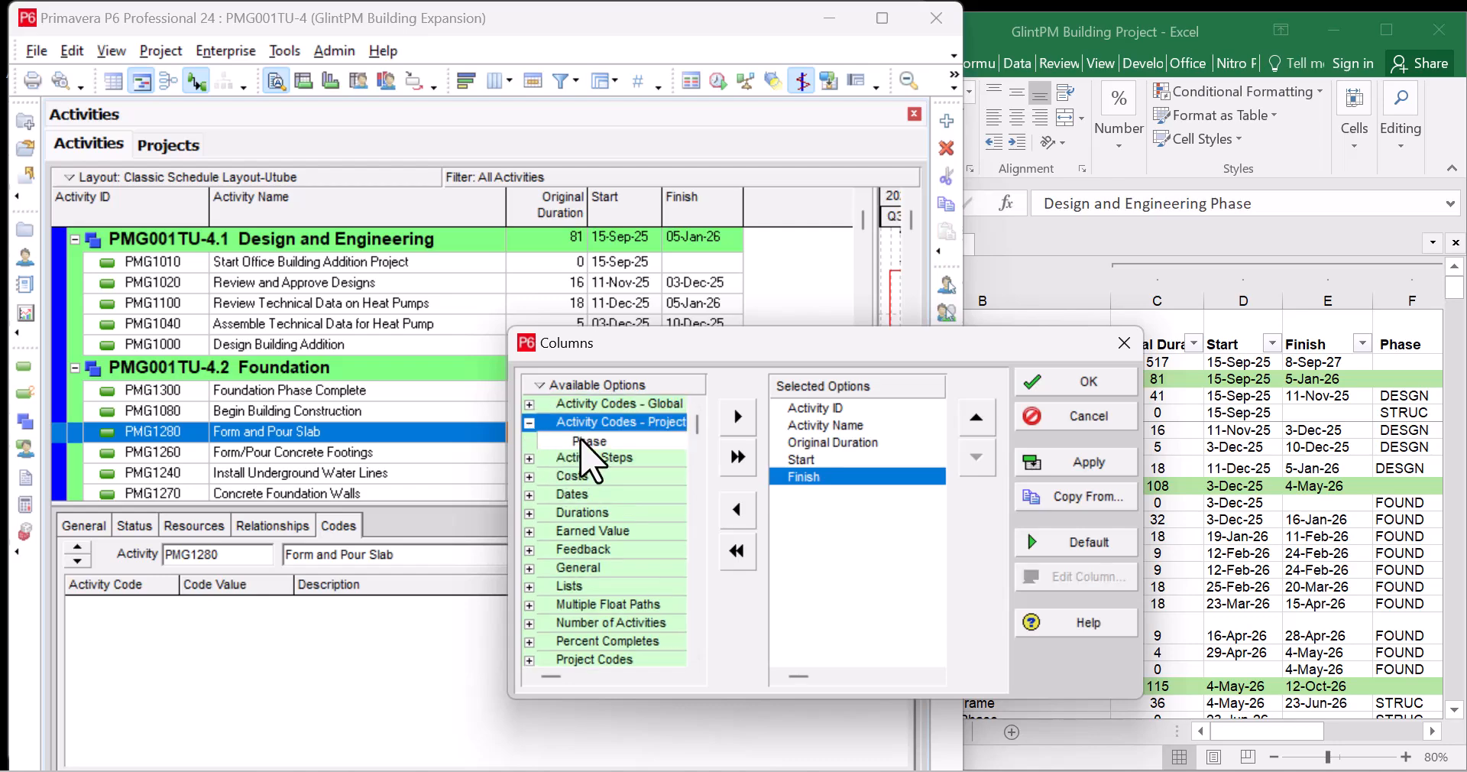
pyautogui.click(587, 441)
pyautogui.click(737, 416)
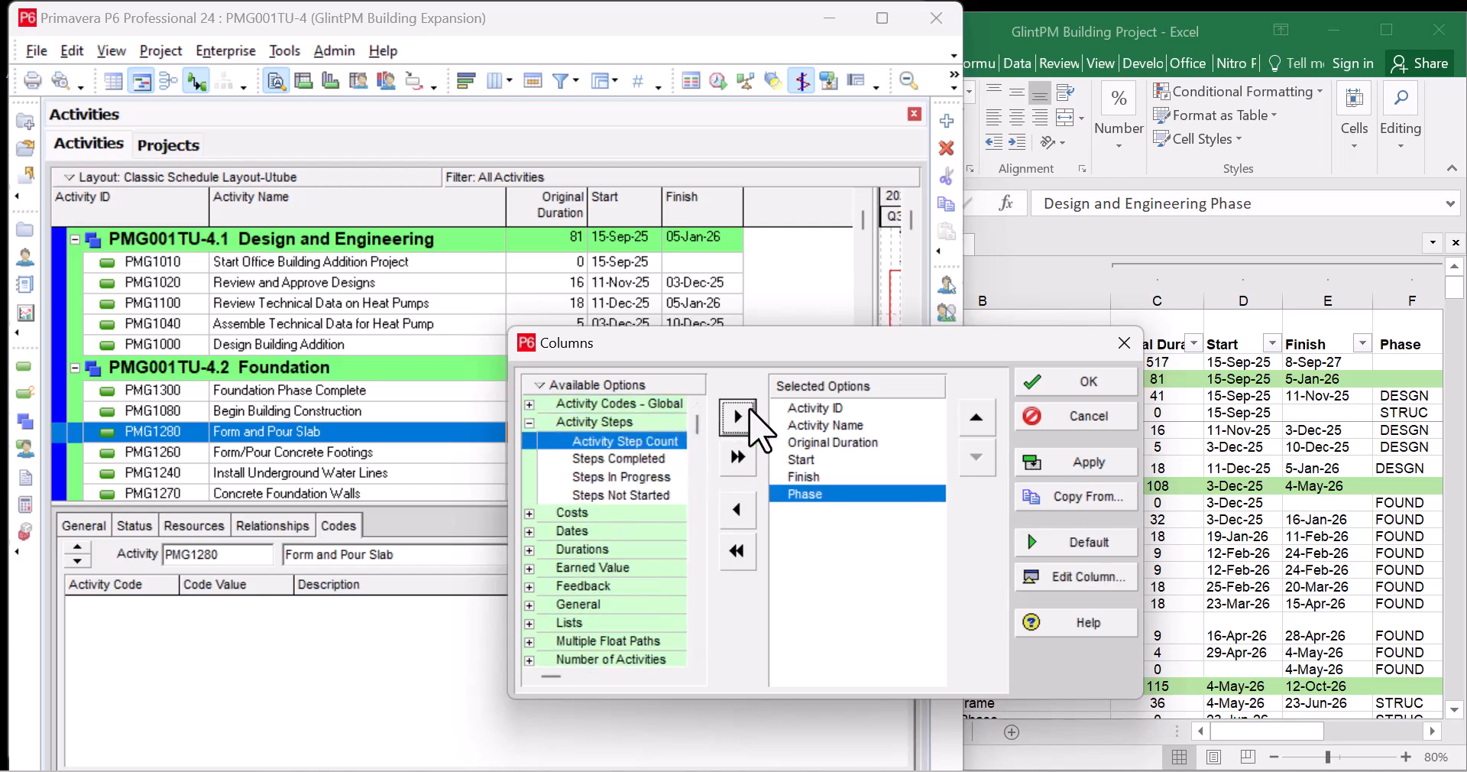
pyautogui.click(1084, 386)
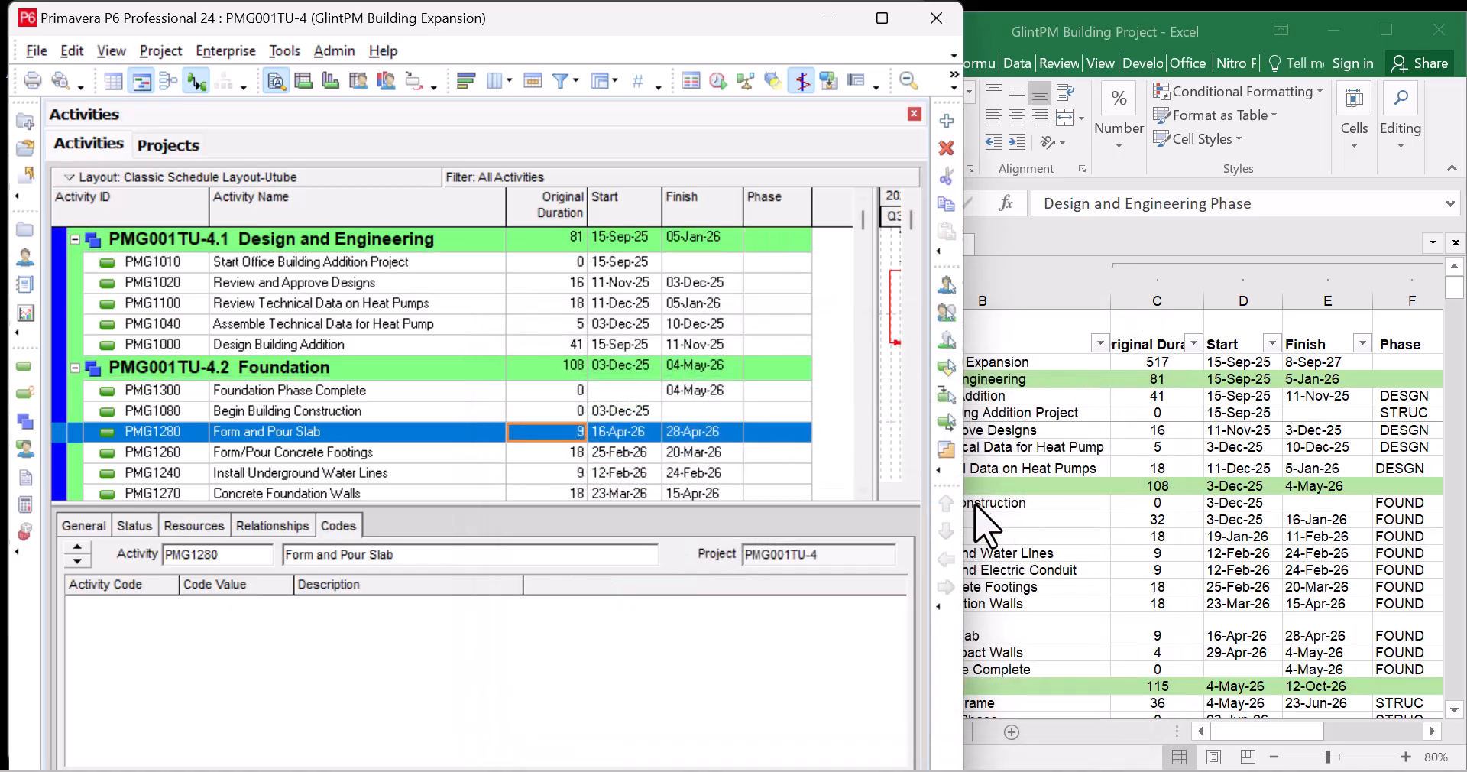
# Step: Narrow the window and the Activity Name column, and widen the Phase column slightly to view the table beside the Excel list
pyautogui.moveTo(884, 503); pyautogui.dragTo(879, 501)
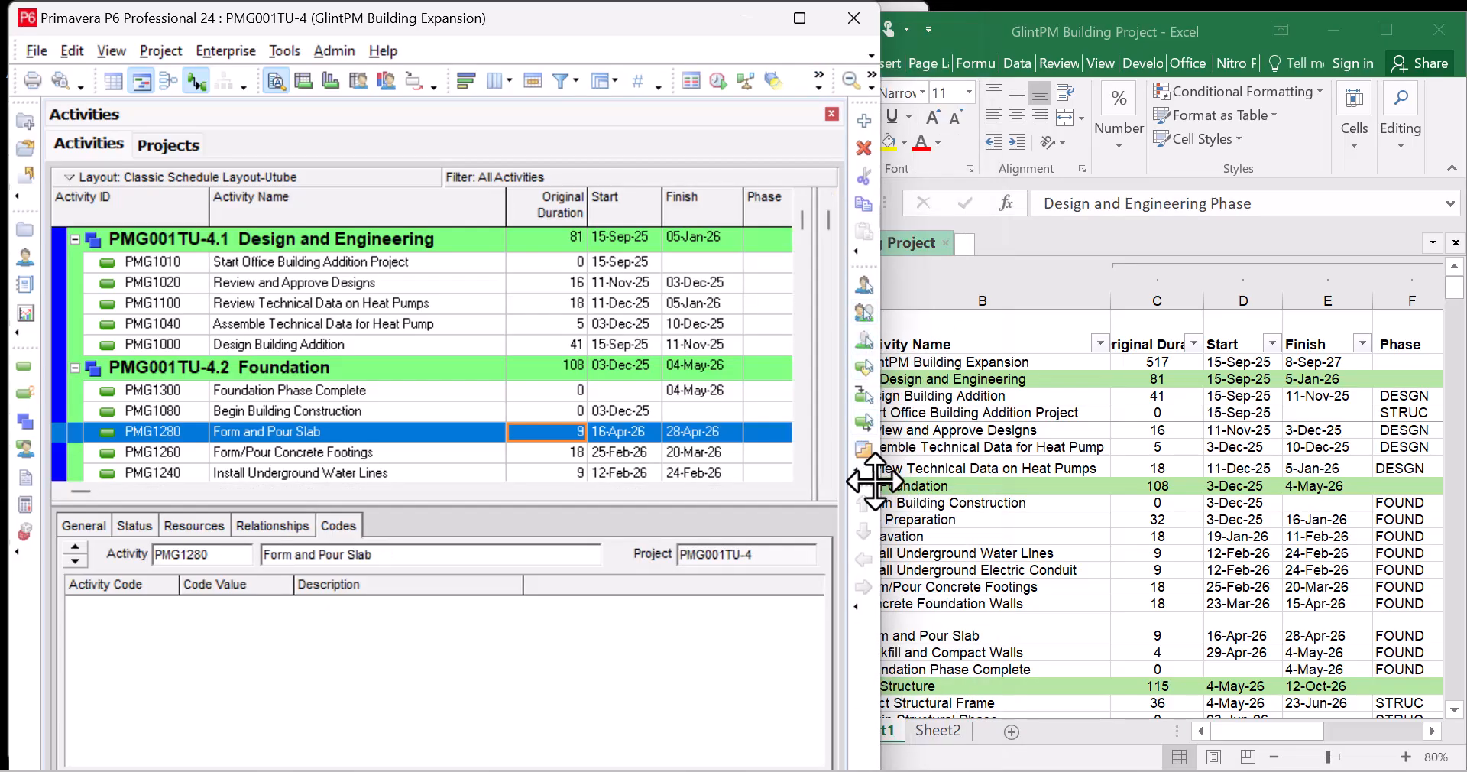
pyautogui.moveTo(506, 200); pyautogui.dragTo(449, 200)
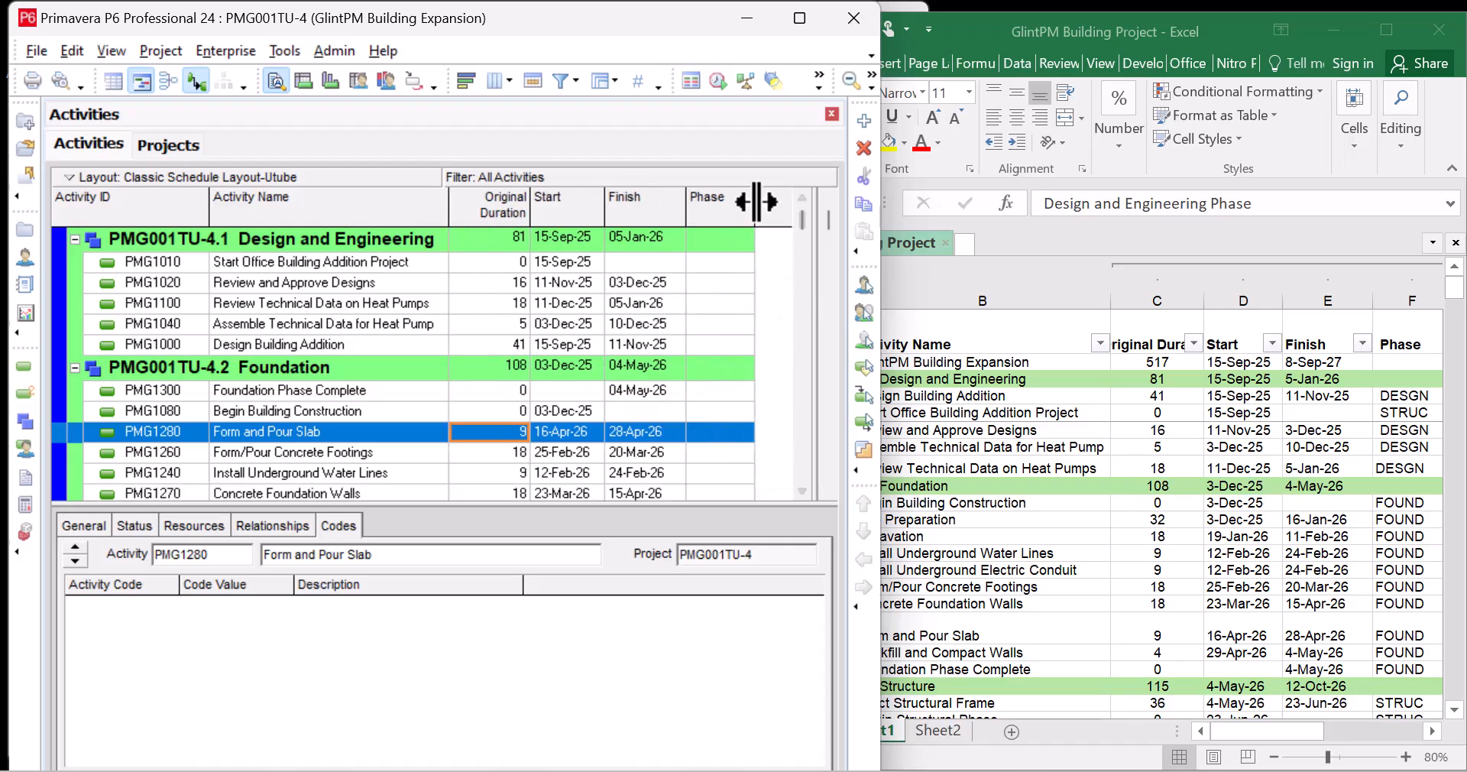
pyautogui.moveTo(762, 200); pyautogui.dragTo(771, 200)
pyautogui.scroll(1, 684, 321)
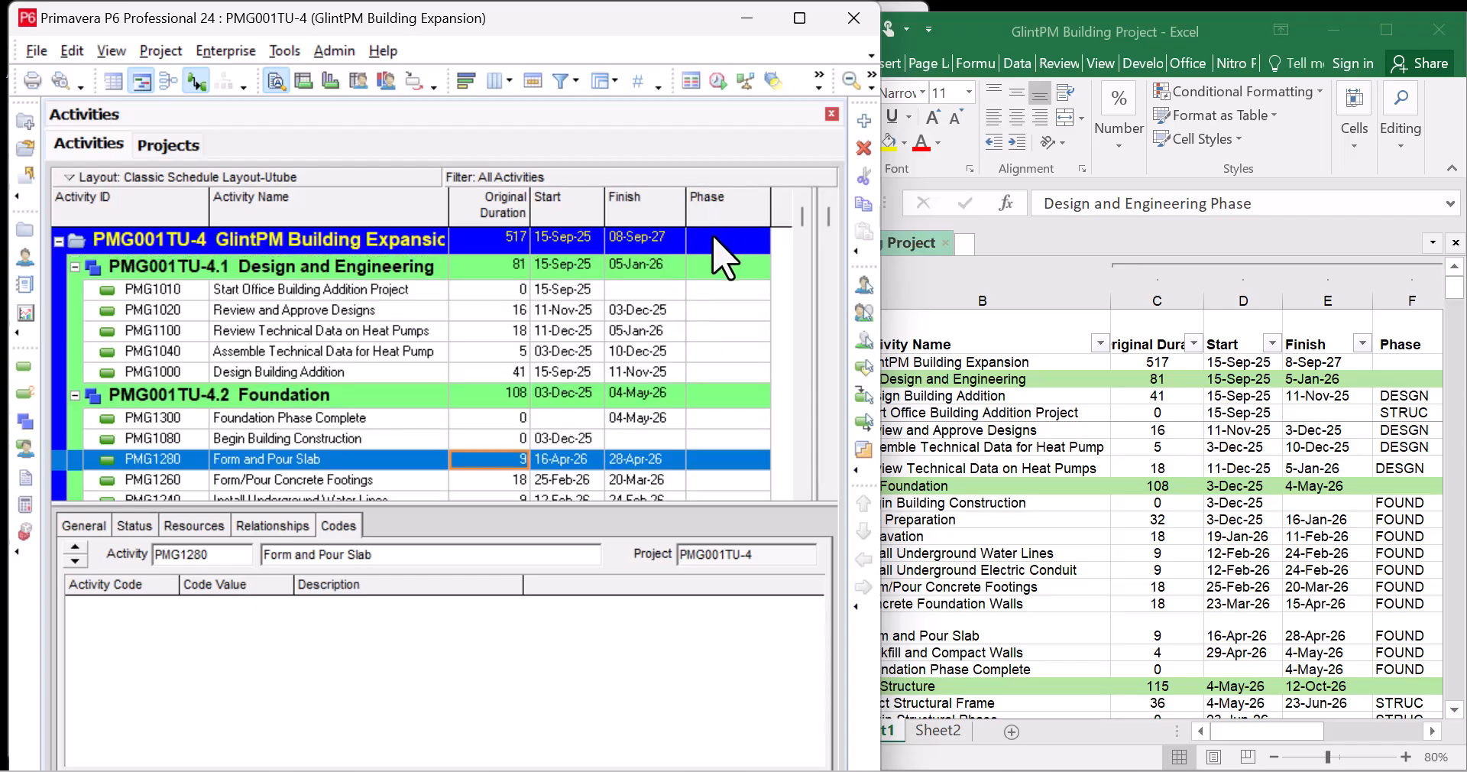
# Step: Check the Excel list, return to Primavera P6, and assign Phase STRUC to activity PMG1010 with the code selection filtered by All Values
pyautogui.click(988, 462)
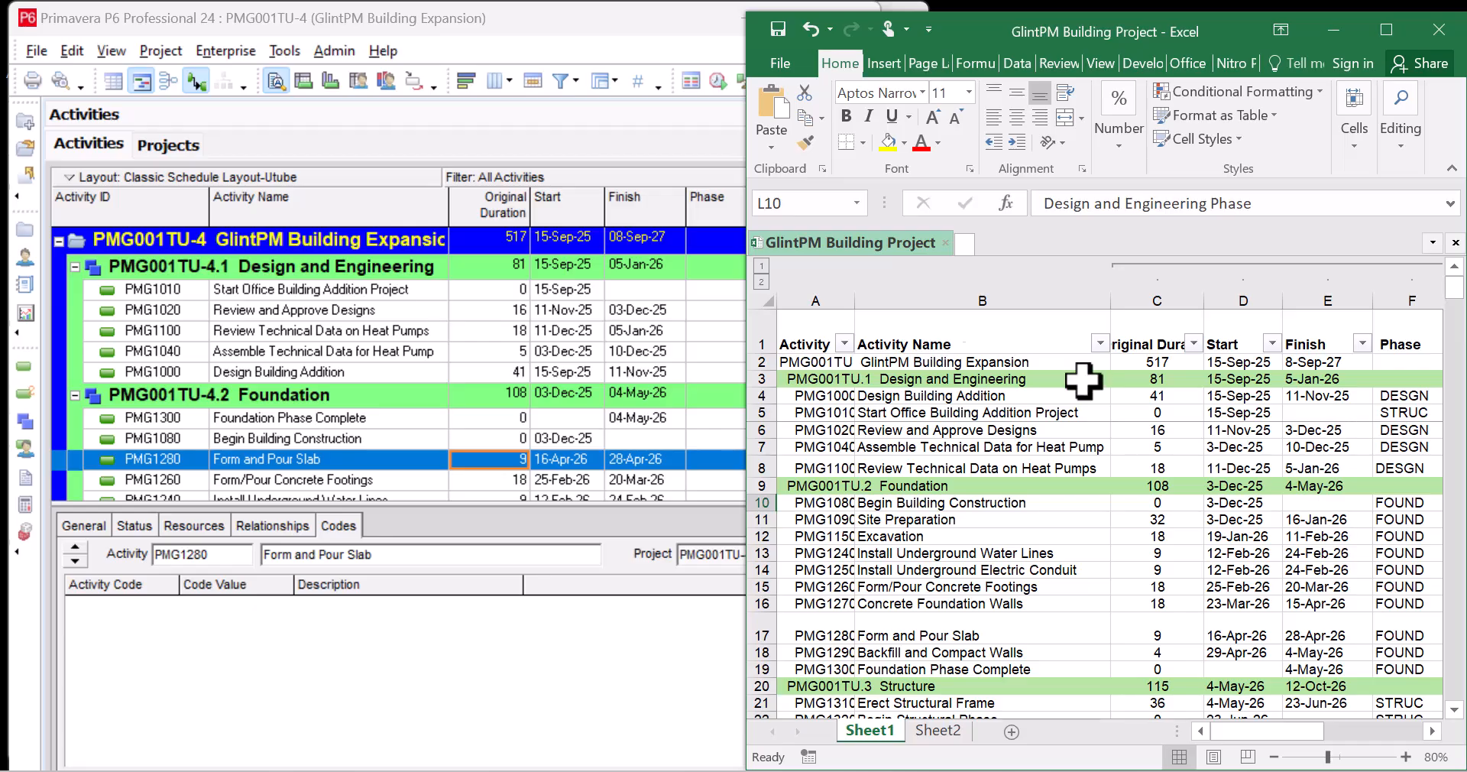
pyautogui.click(715, 292)
pyautogui.click(714, 292)
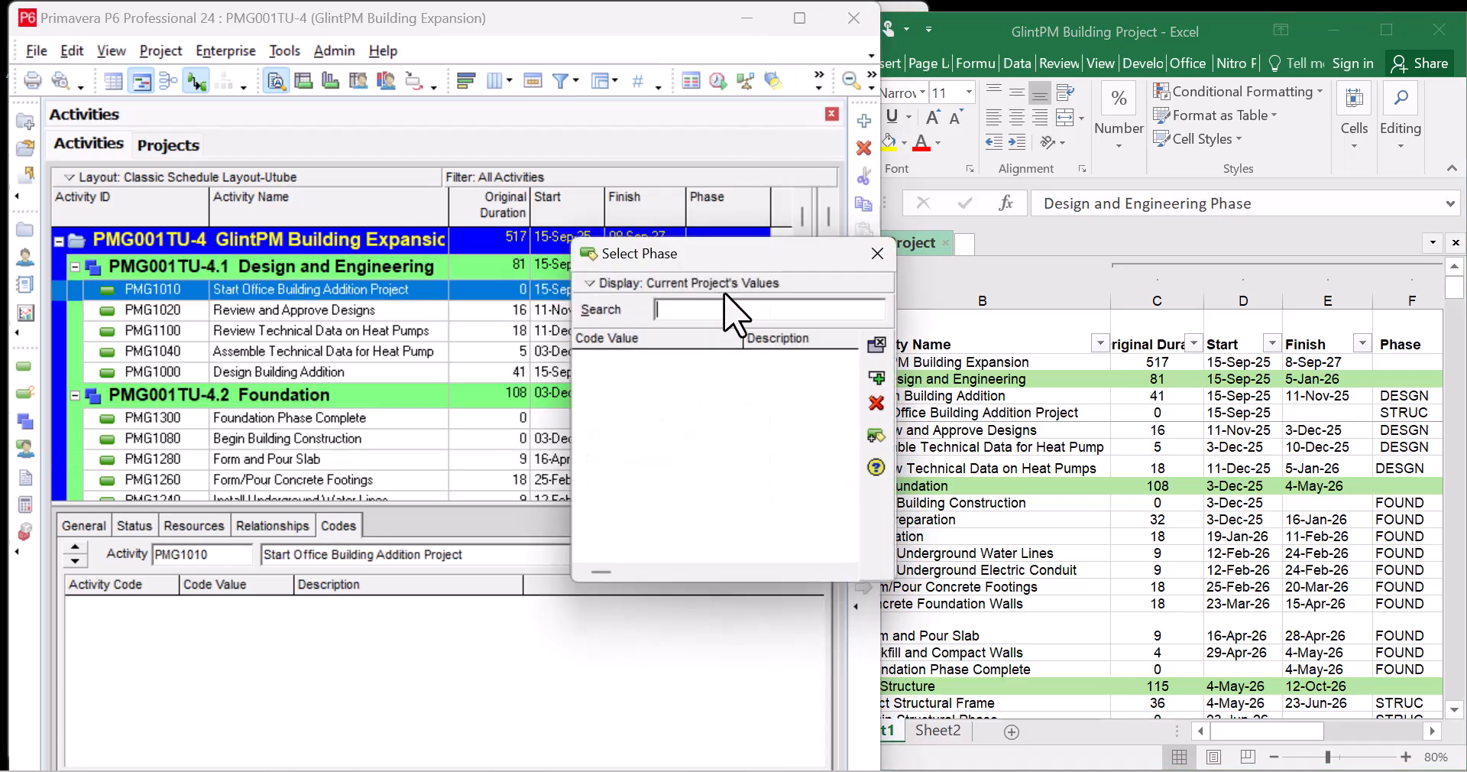
pyautogui.click(618, 285)
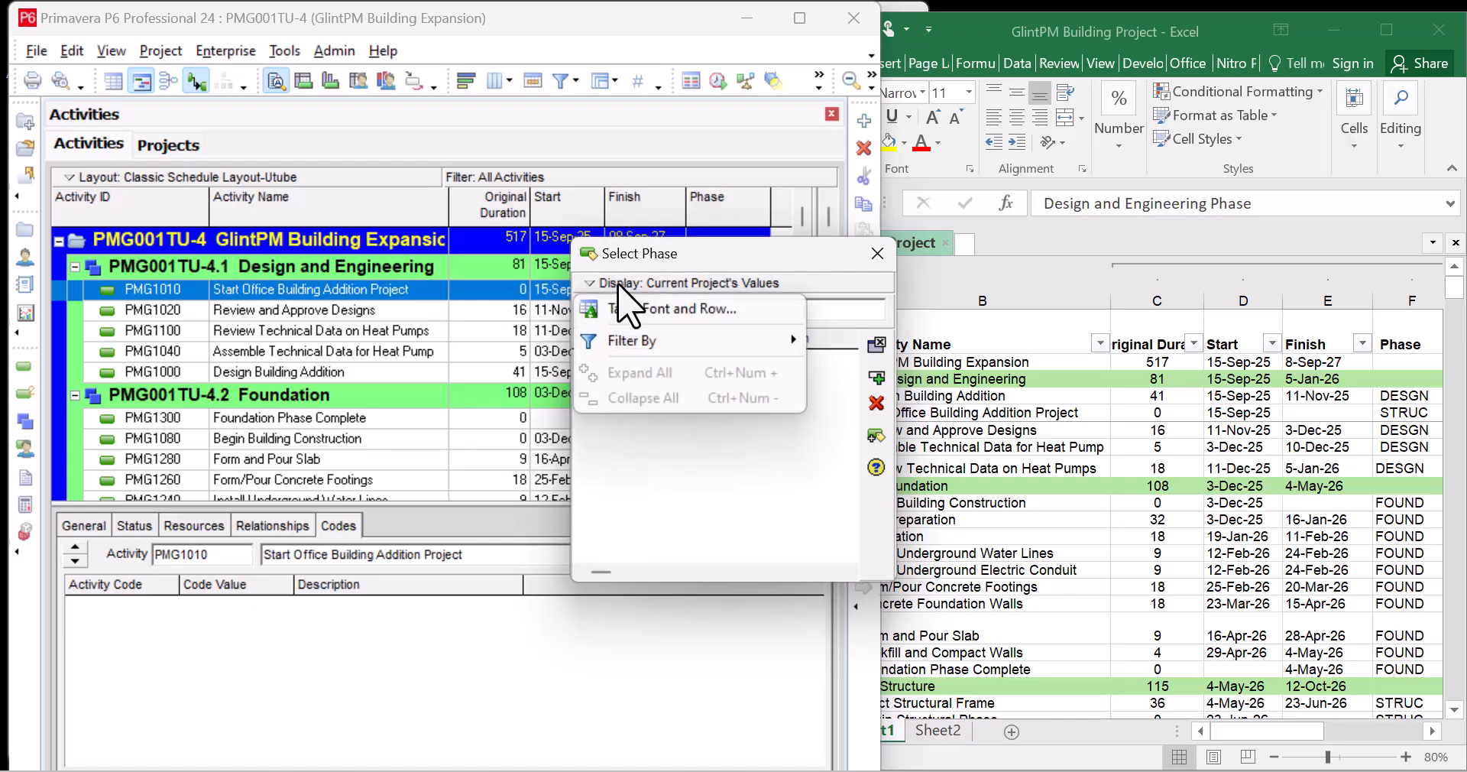
pyautogui.moveTo(665, 340)
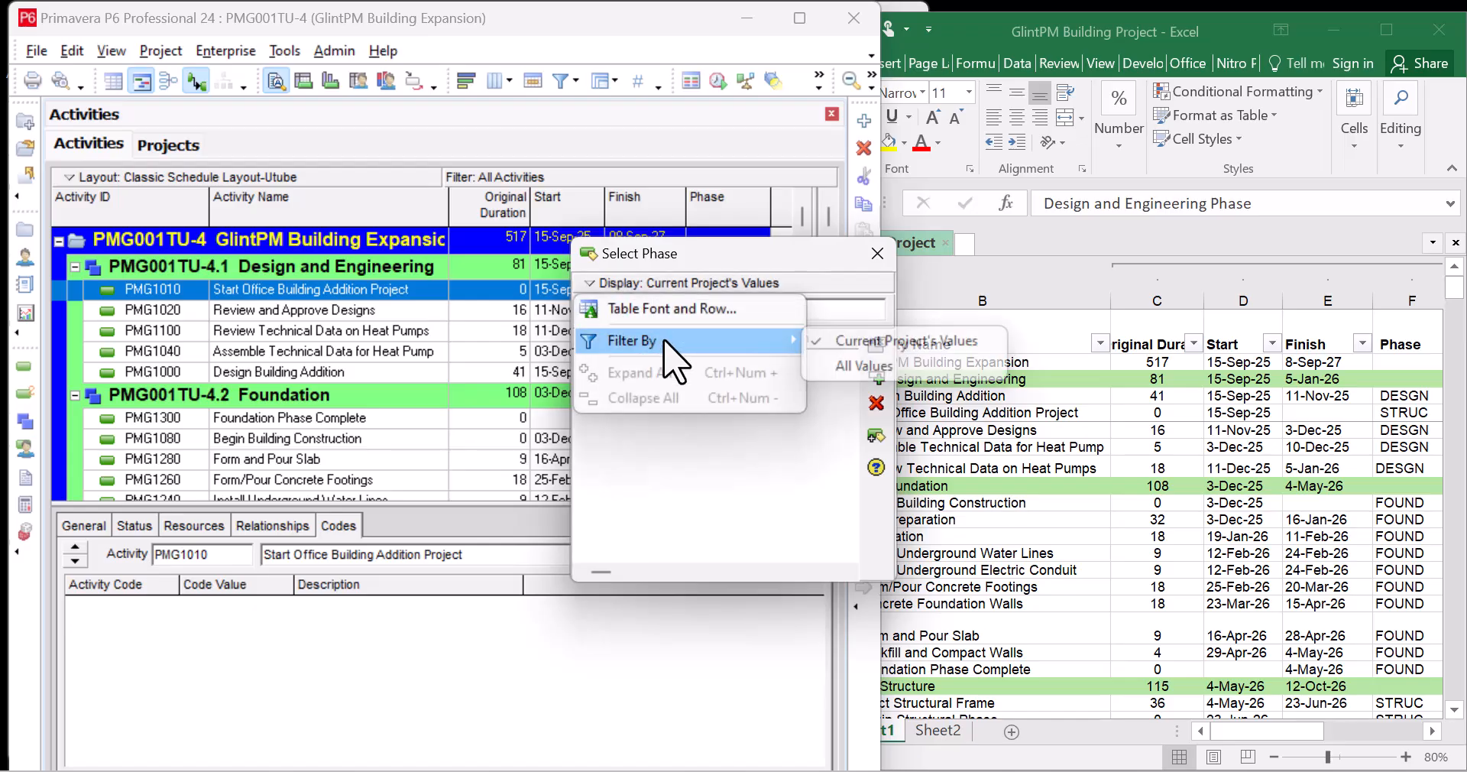
pyautogui.click(849, 366)
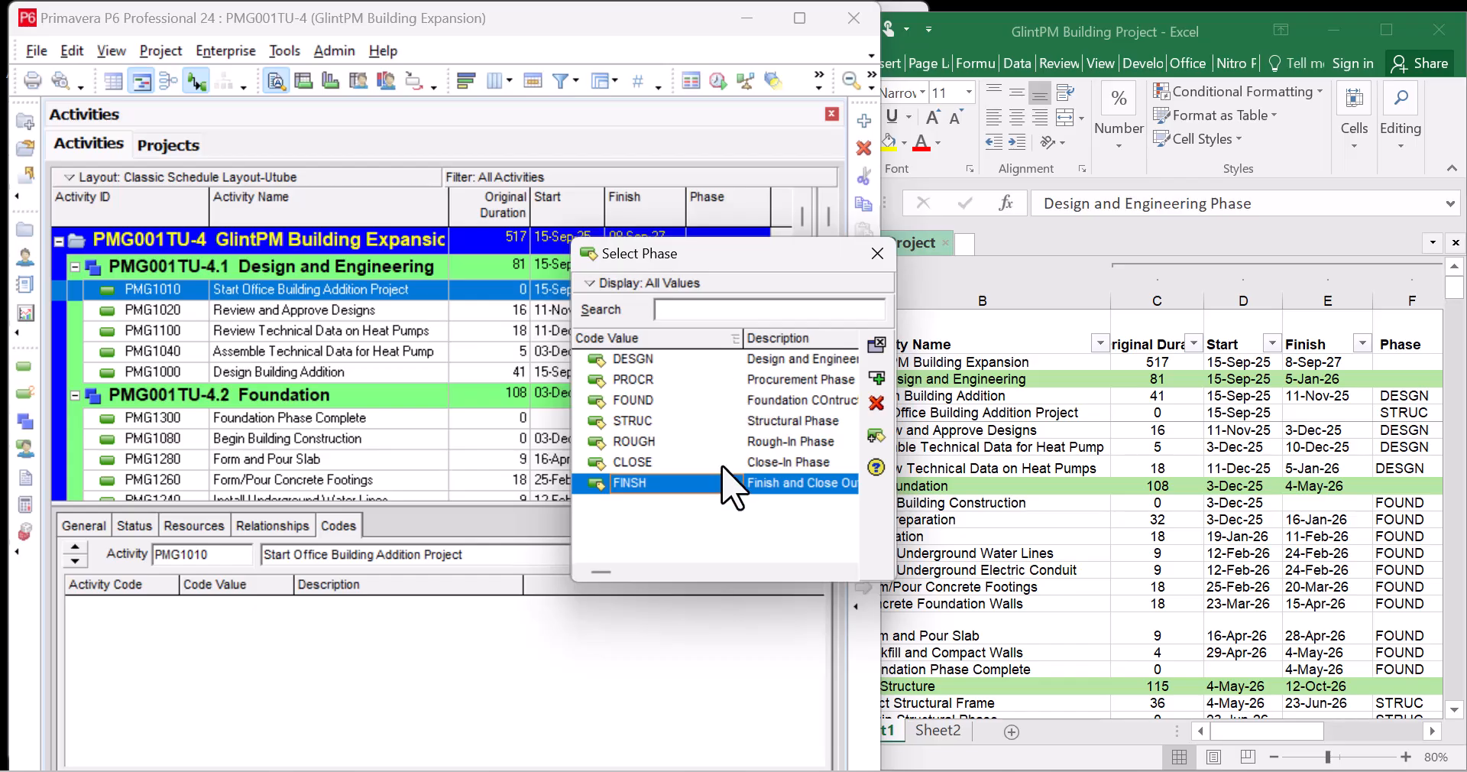
pyautogui.click(763, 425)
pyautogui.click(877, 376)
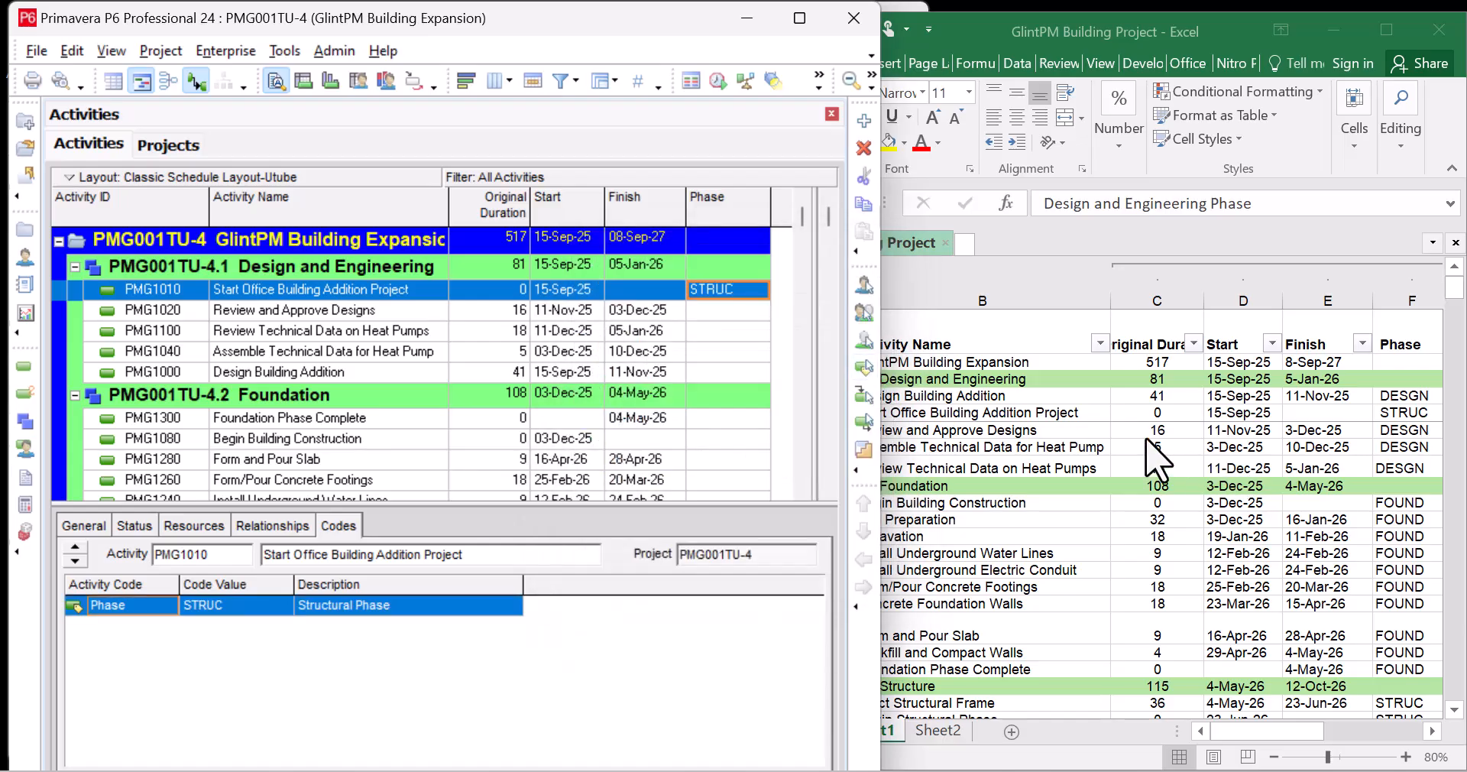
# Step: Sort the activities by Start and assign Phase DESGN to activity PMG1000 Design Building Addition
pyautogui.click(553, 216)
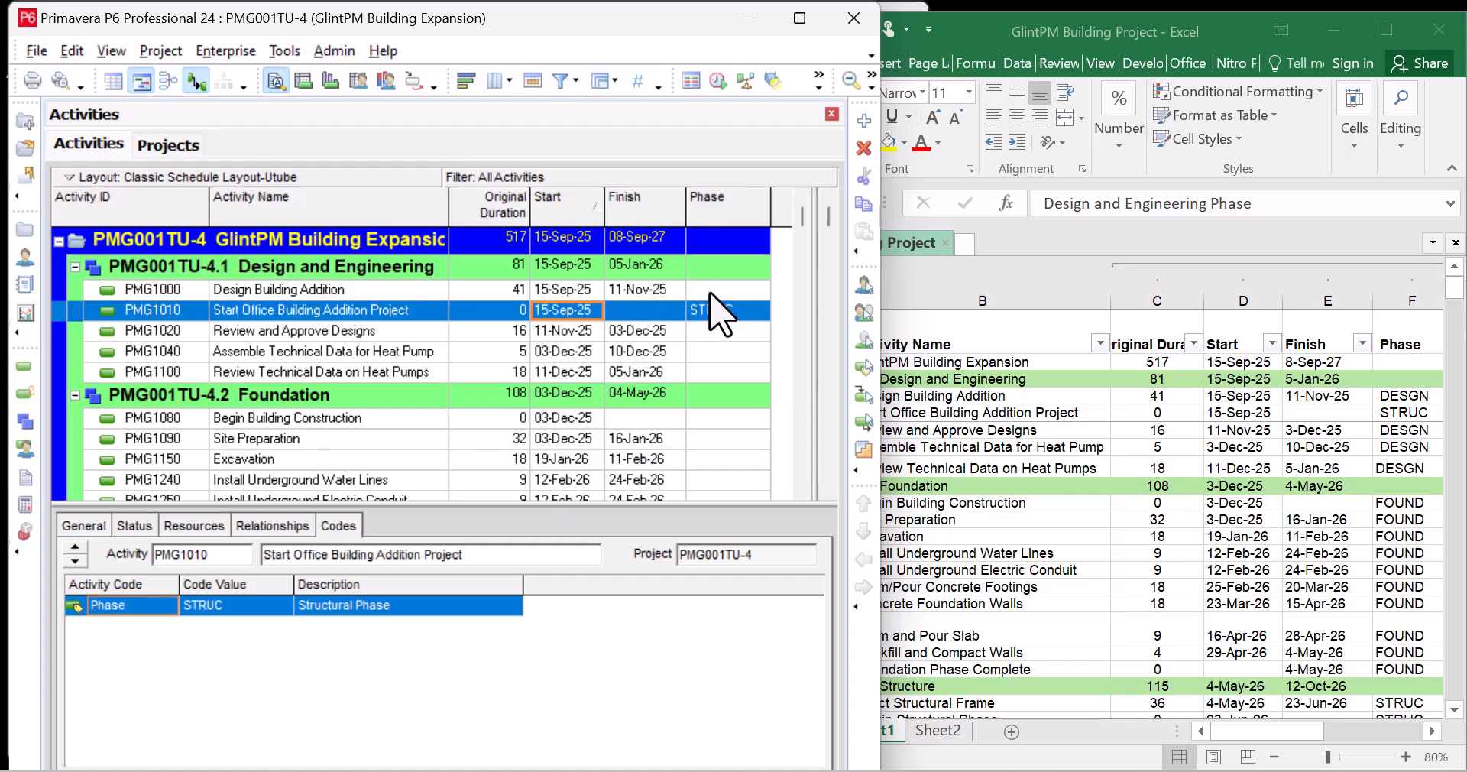
pyautogui.press('Up')
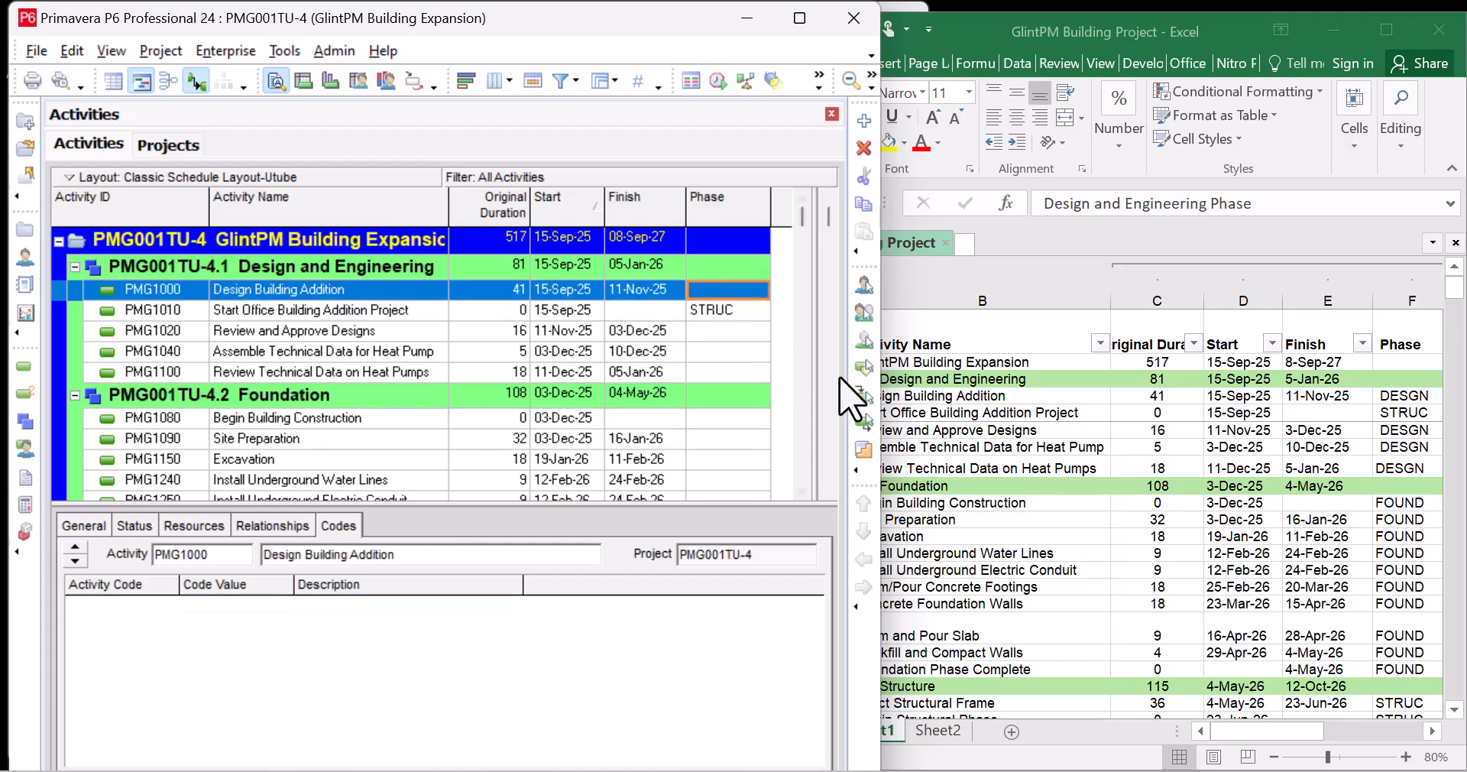
pyautogui.doubleClick(726, 291)
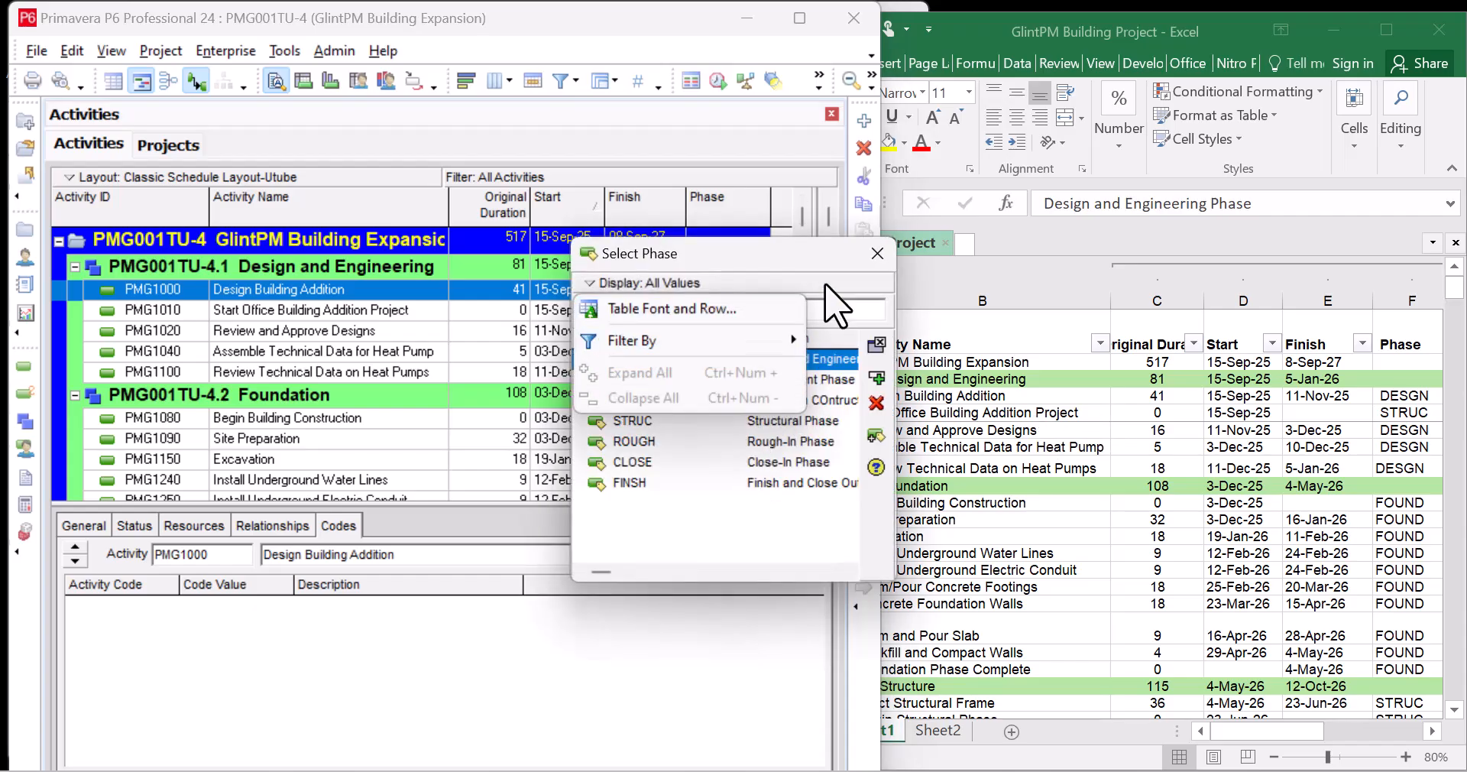
pyautogui.click(801, 269)
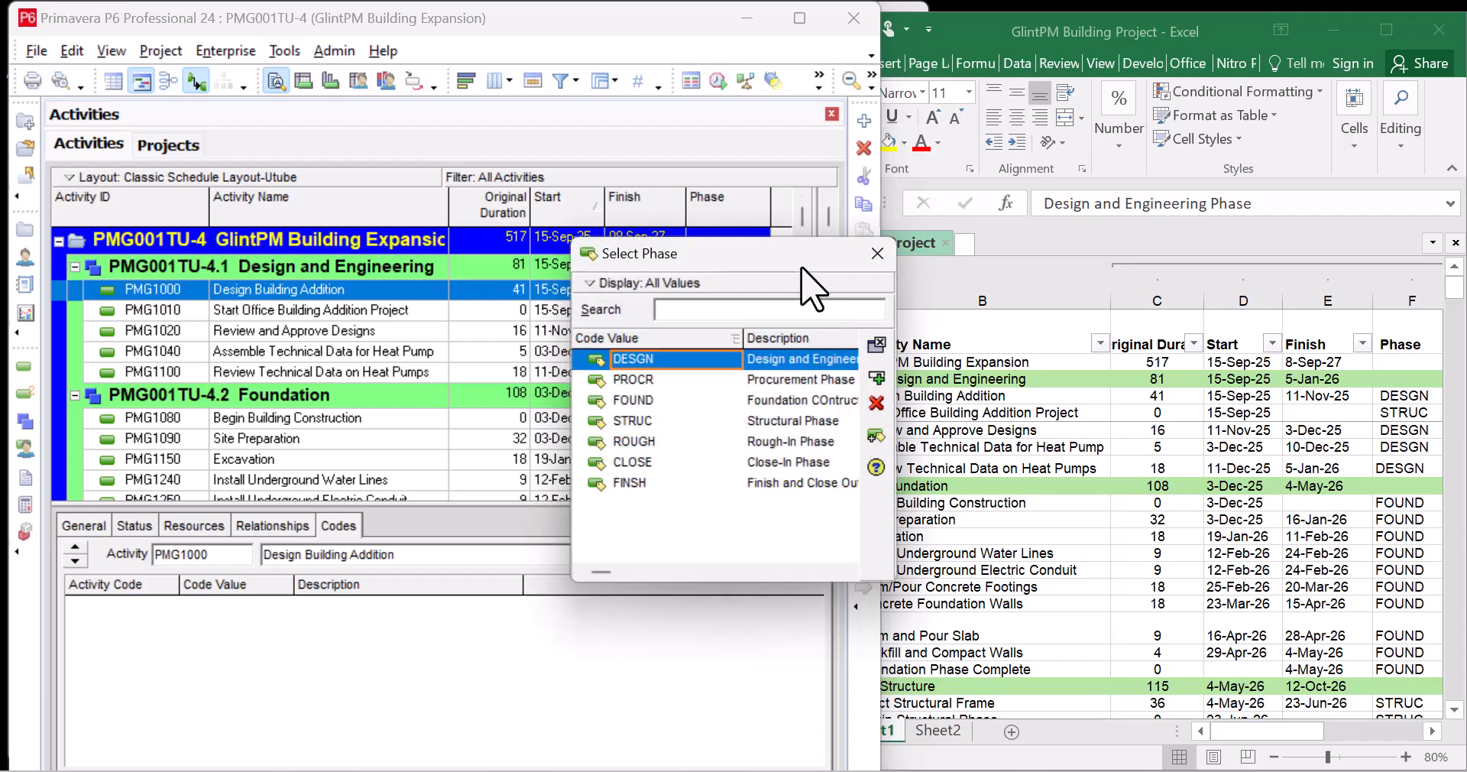
pyautogui.click(876, 378)
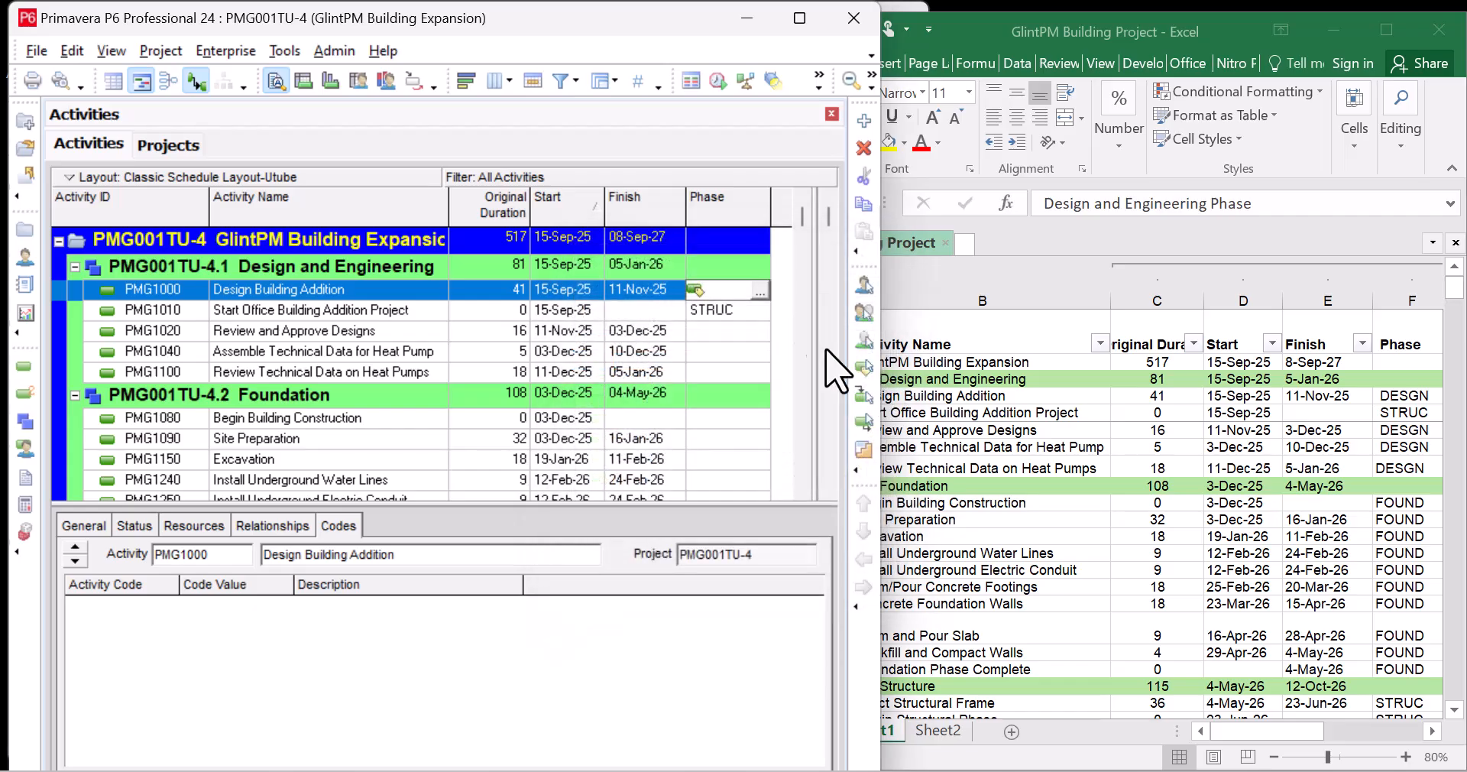
# Step: Assign Phase DESGN to activities PMG1020, PMG1040 and PMG1100 under Design and Engineering
pyautogui.click(729, 333)
pyautogui.click(729, 333)
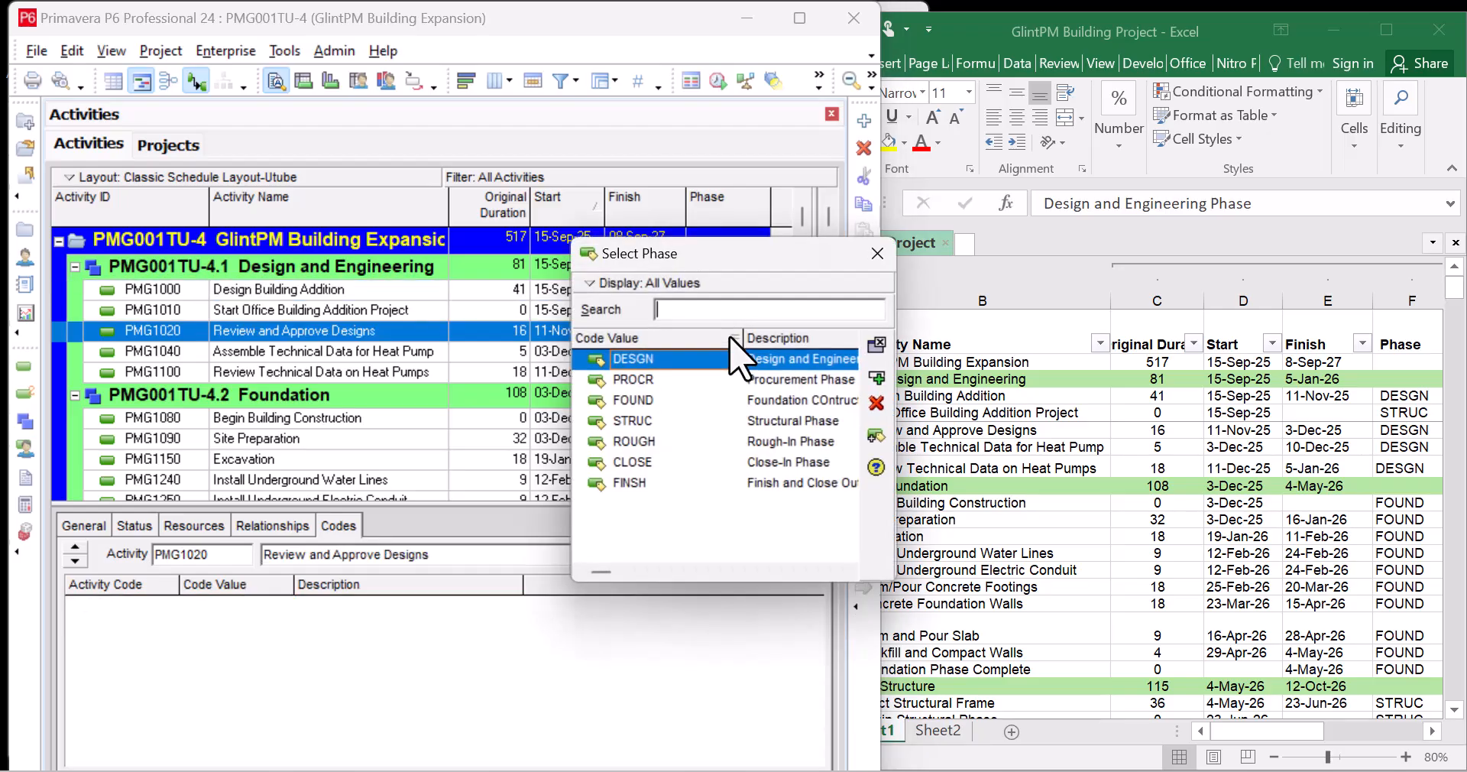
pyautogui.click(877, 376)
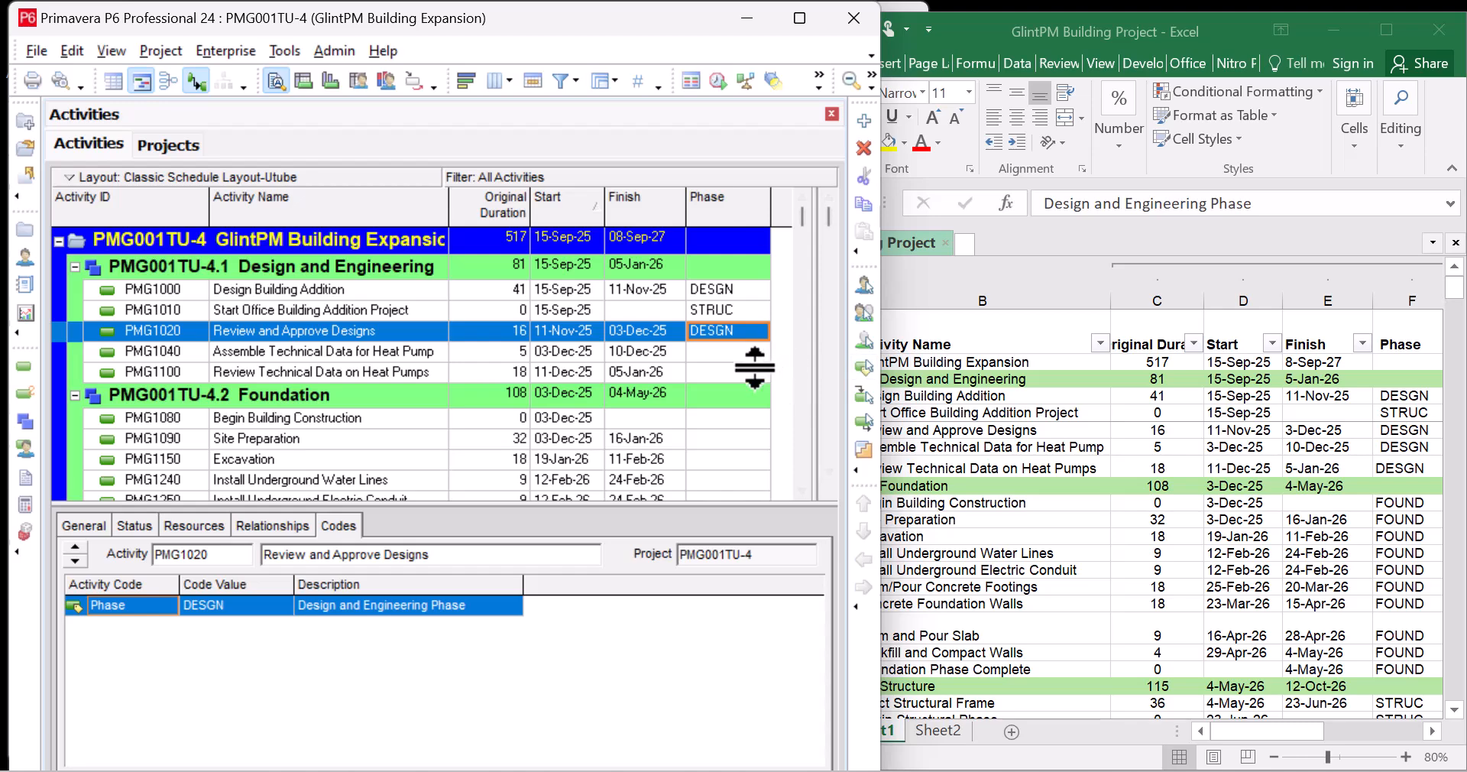
pyautogui.click(733, 353)
pyautogui.click(738, 353)
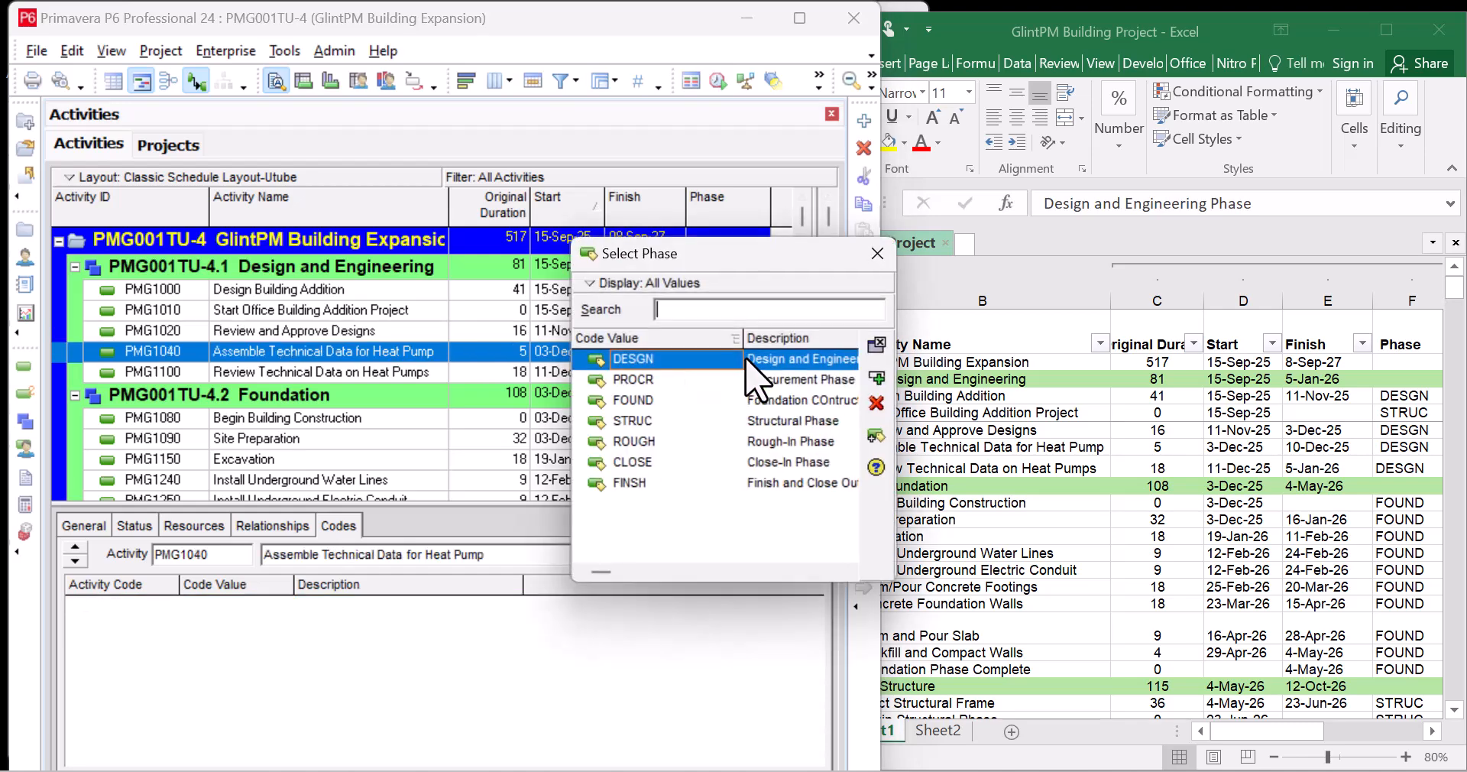
pyautogui.click(877, 376)
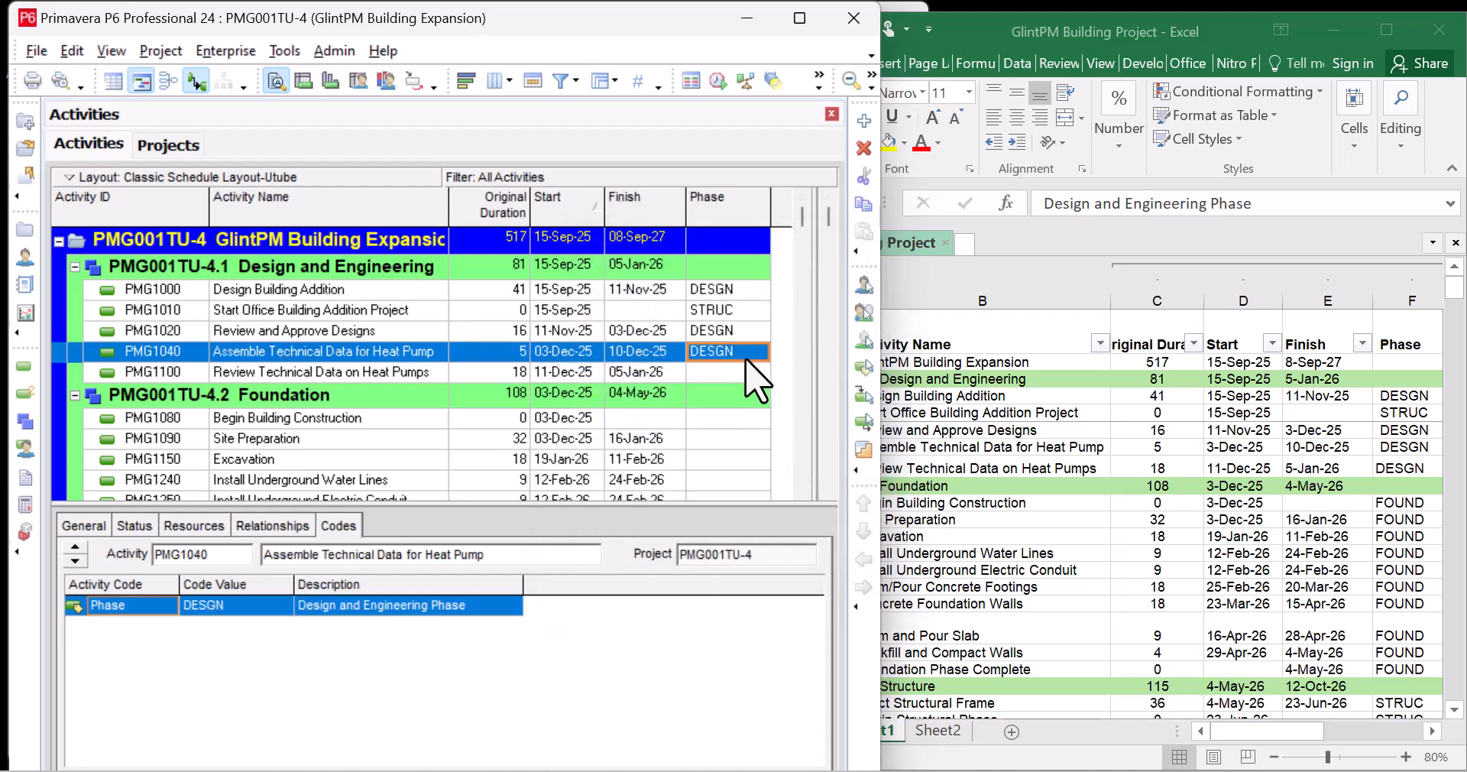
pyautogui.click(745, 372)
pyautogui.click(746, 372)
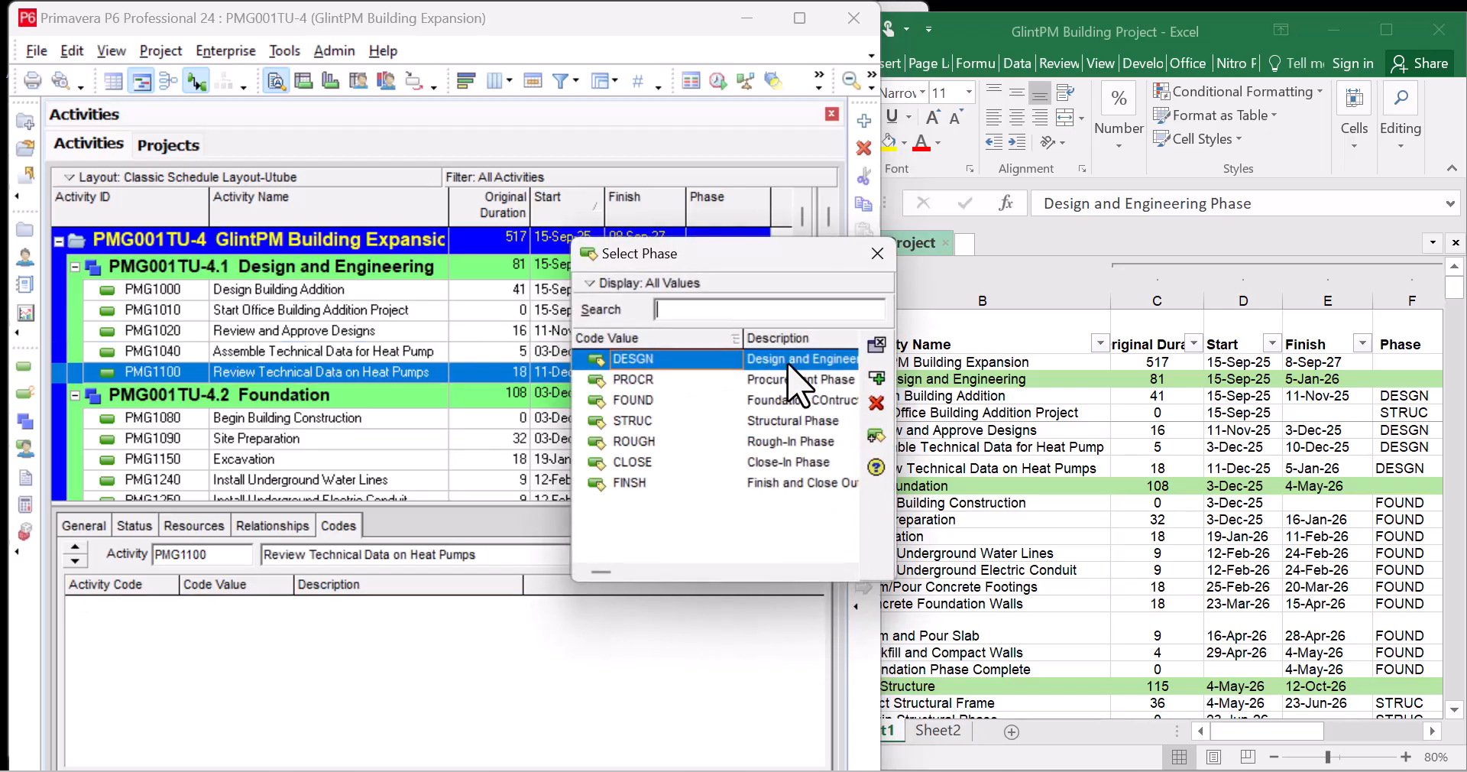
pyautogui.click(876, 377)
# Step: Assign Phase FOUND to activity PMG1080 Begin Building Construction under Foundation
pyautogui.scroll(-1, 718, 393)
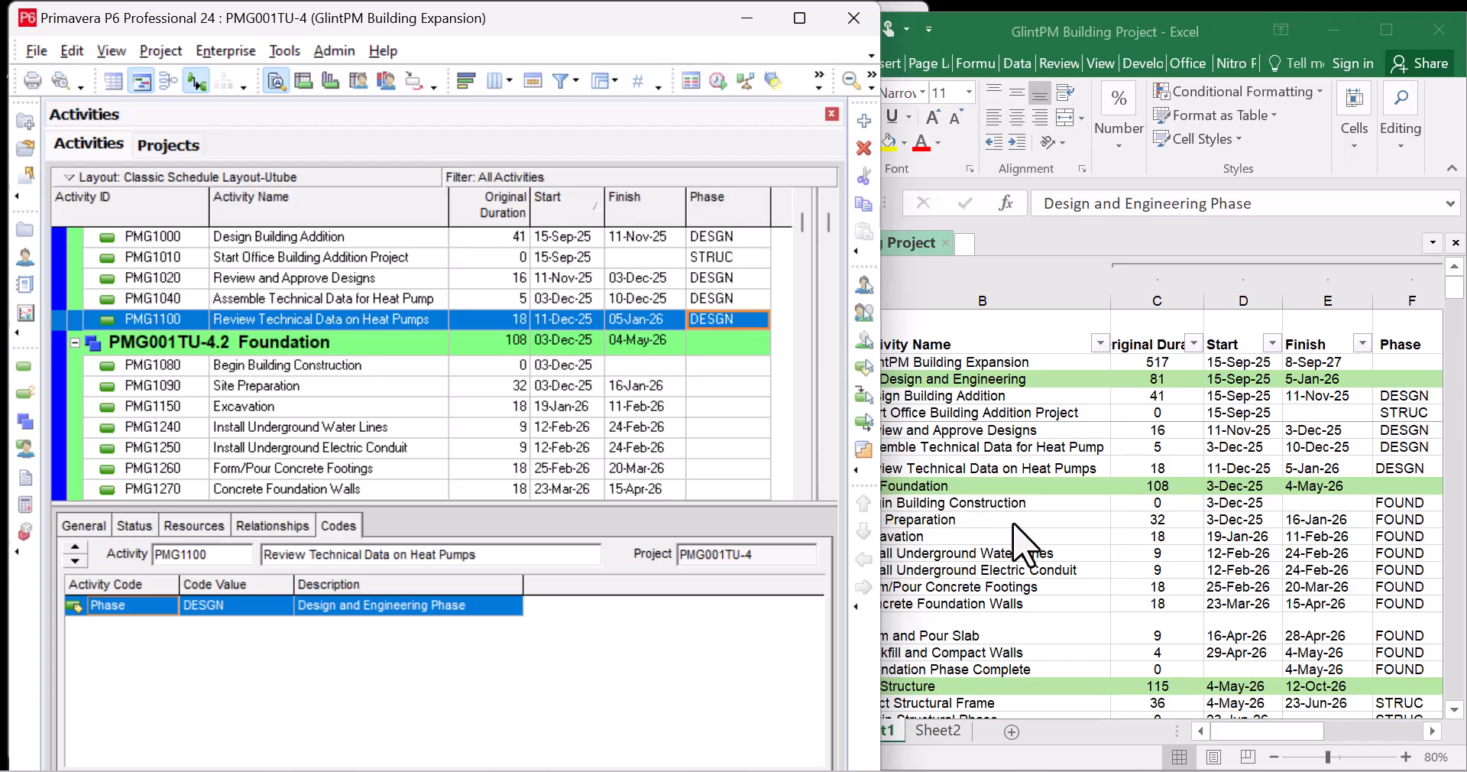
pyautogui.scroll(-1, 700, 436)
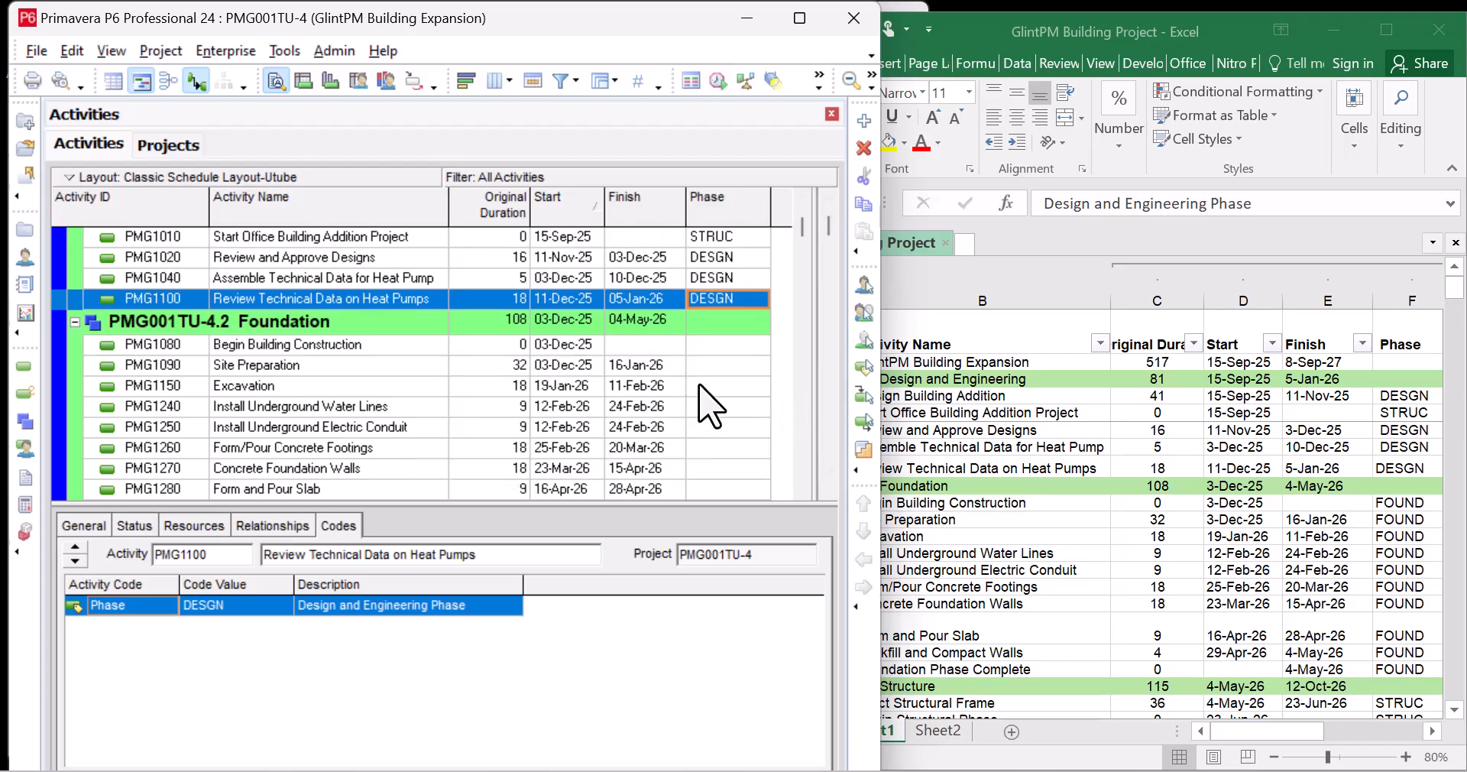
pyautogui.click(727, 345)
pyautogui.click(730, 350)
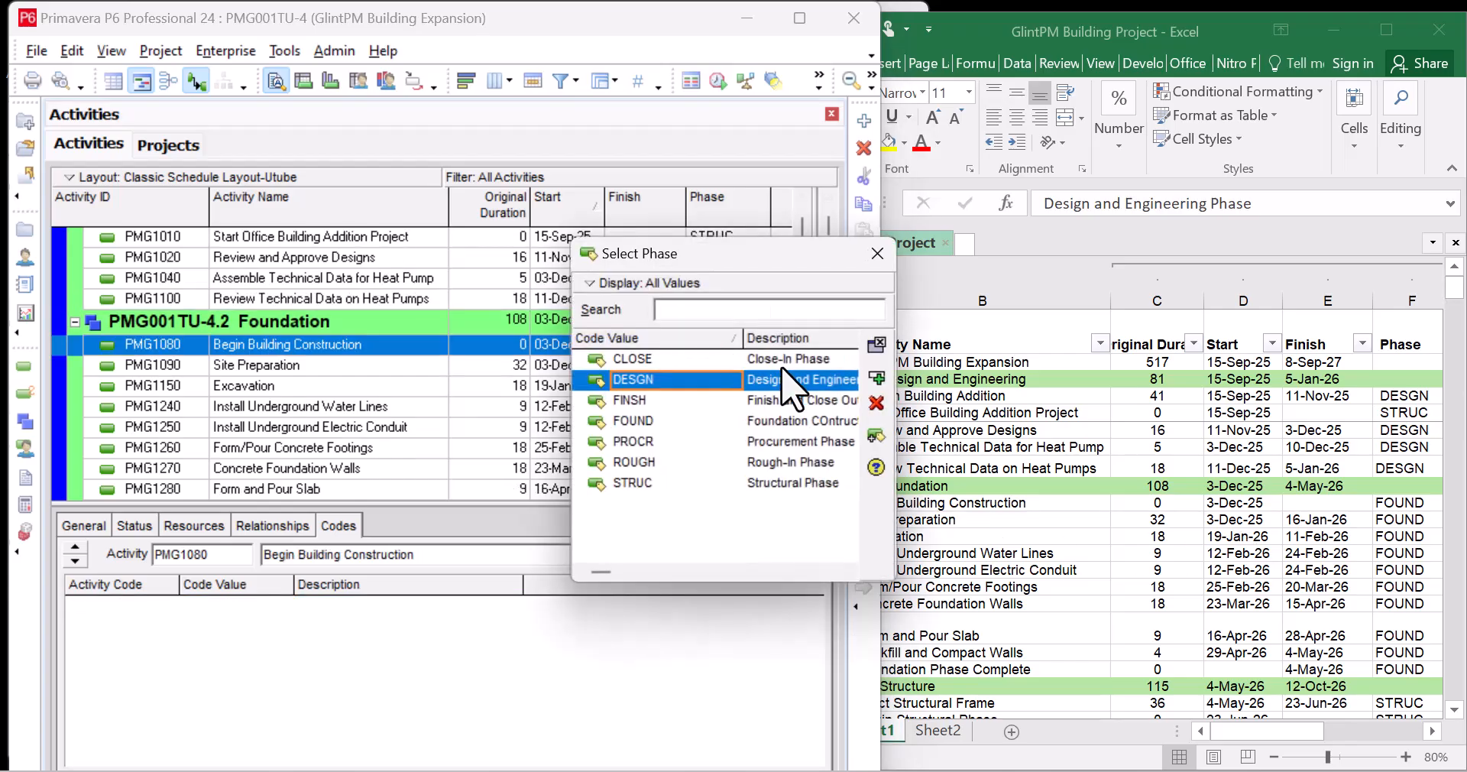
pyautogui.click(764, 421)
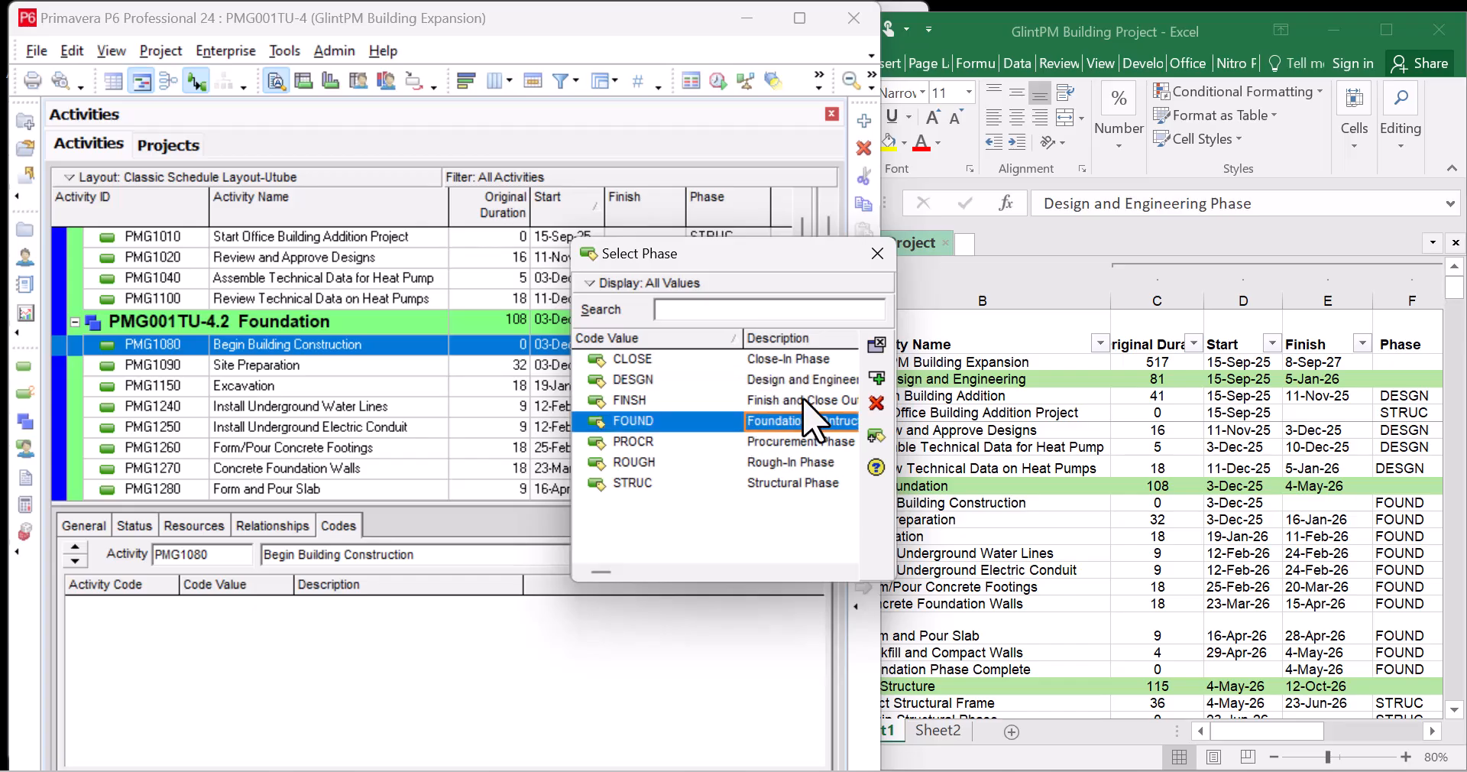
pyautogui.click(876, 377)
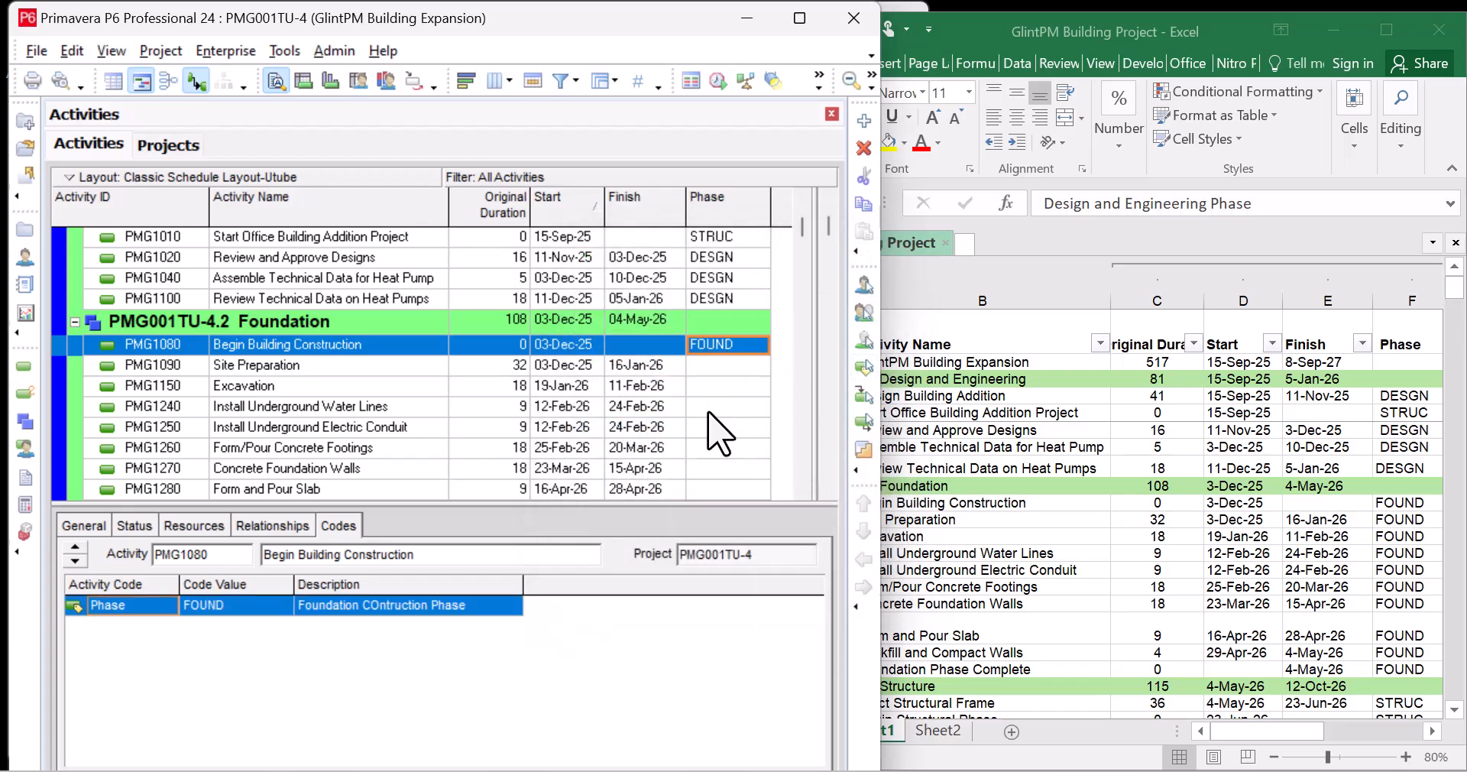
# Step: Assign Phase FOUND to activity PMG1090 Site Preparation
pyautogui.scroll(-2, 719, 428)
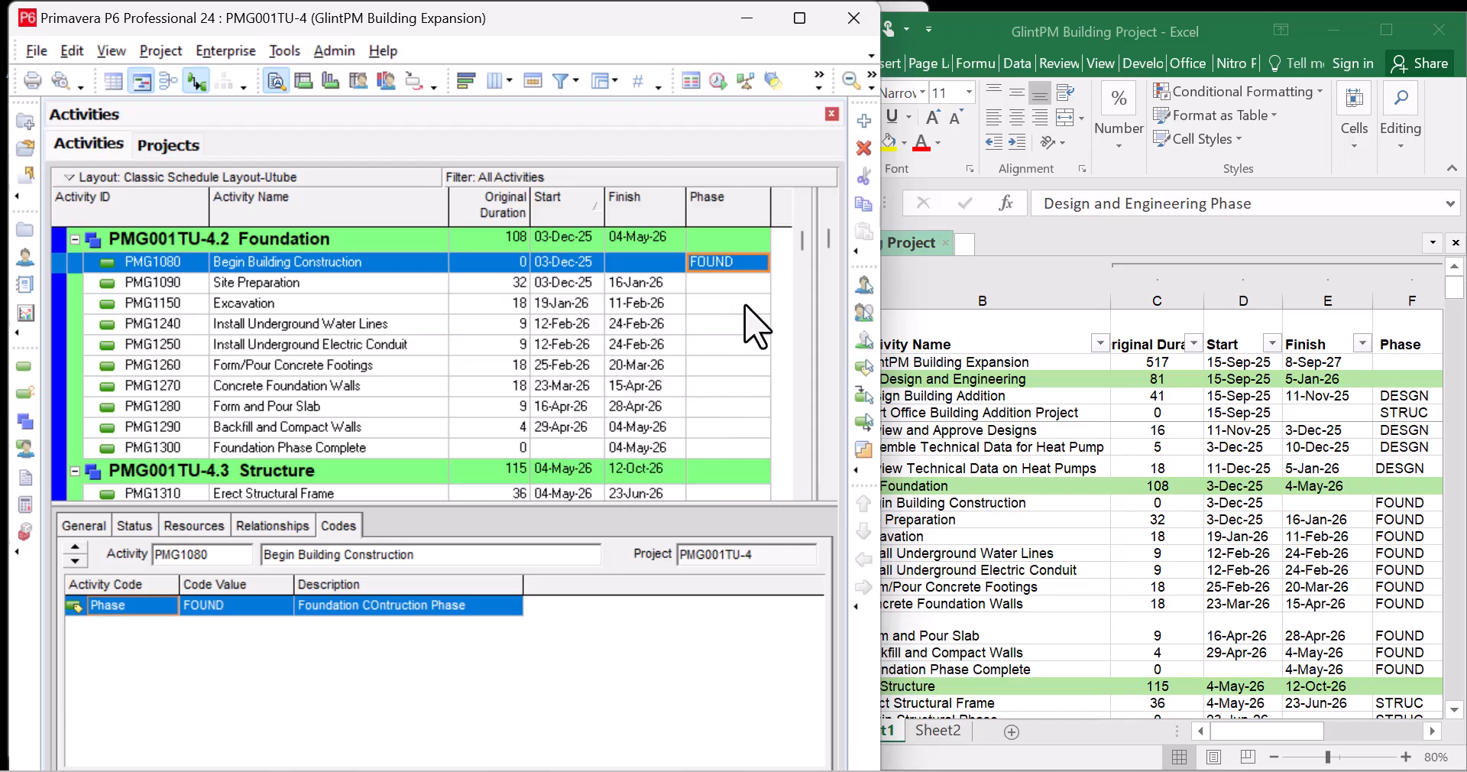
pyautogui.click(736, 285)
pyautogui.click(736, 284)
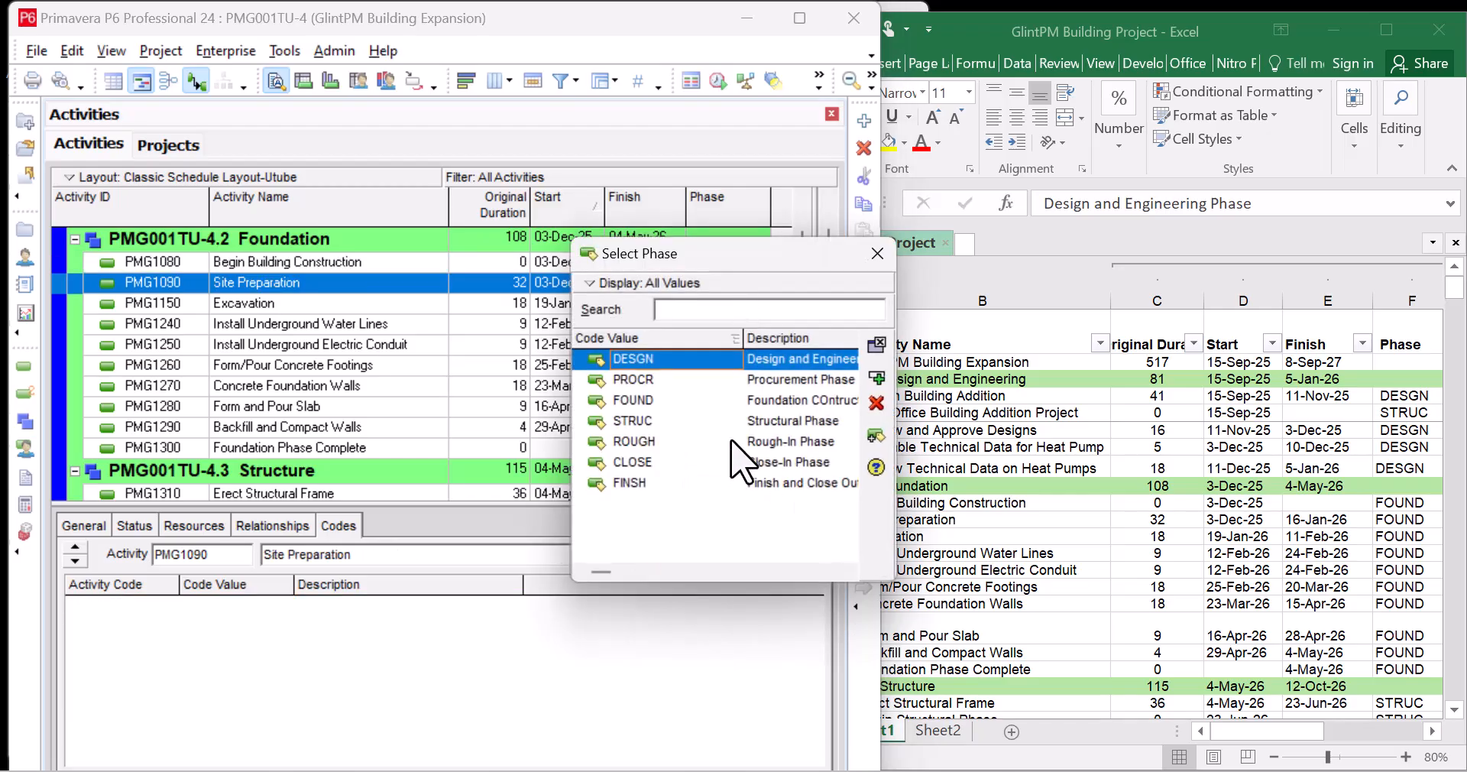
pyautogui.click(707, 401)
pyautogui.click(877, 380)
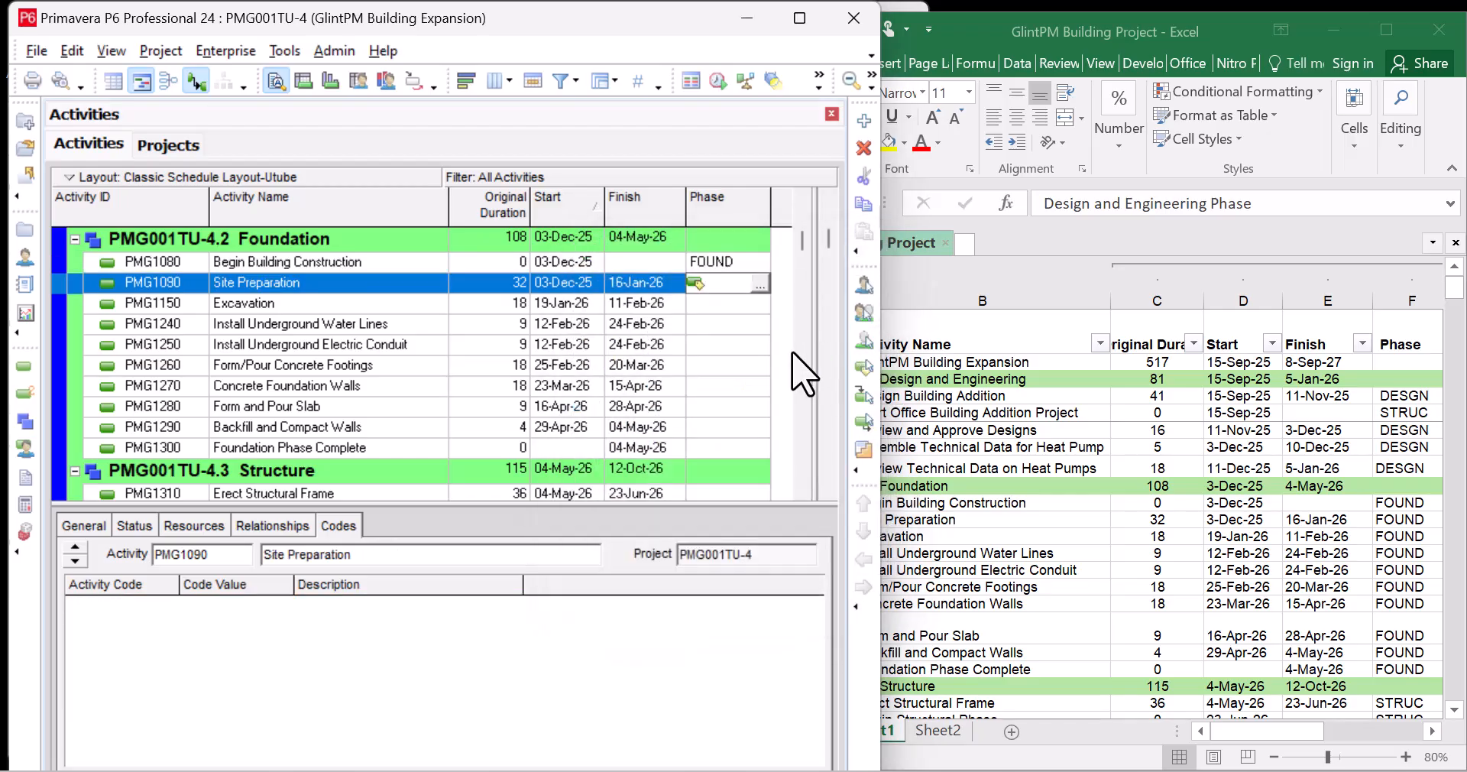
# Step: Assign Phase FOUND to activity PMG1150 Excavation under Foundation
pyautogui.click(727, 304)
pyautogui.click(727, 305)
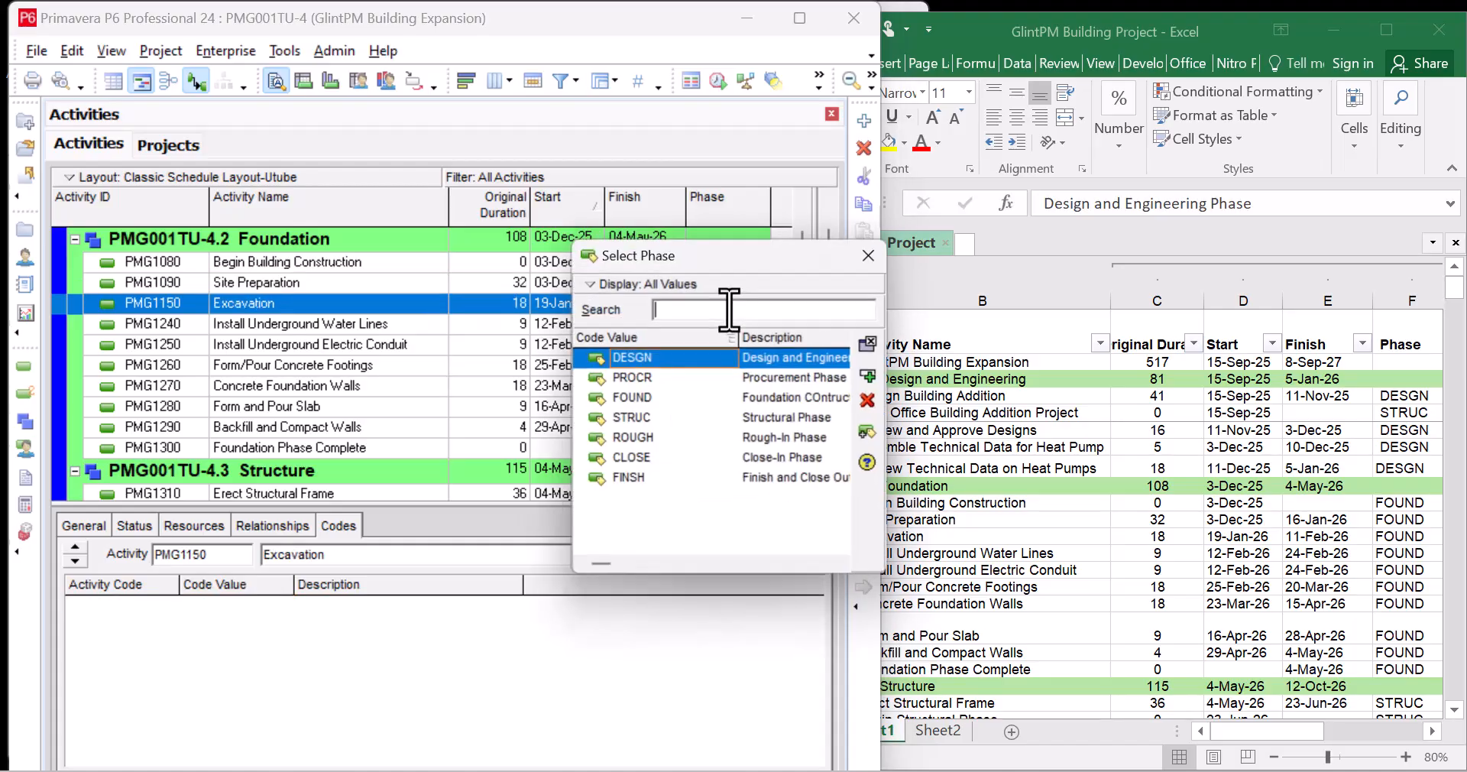
pyautogui.click(763, 386)
pyautogui.click(768, 400)
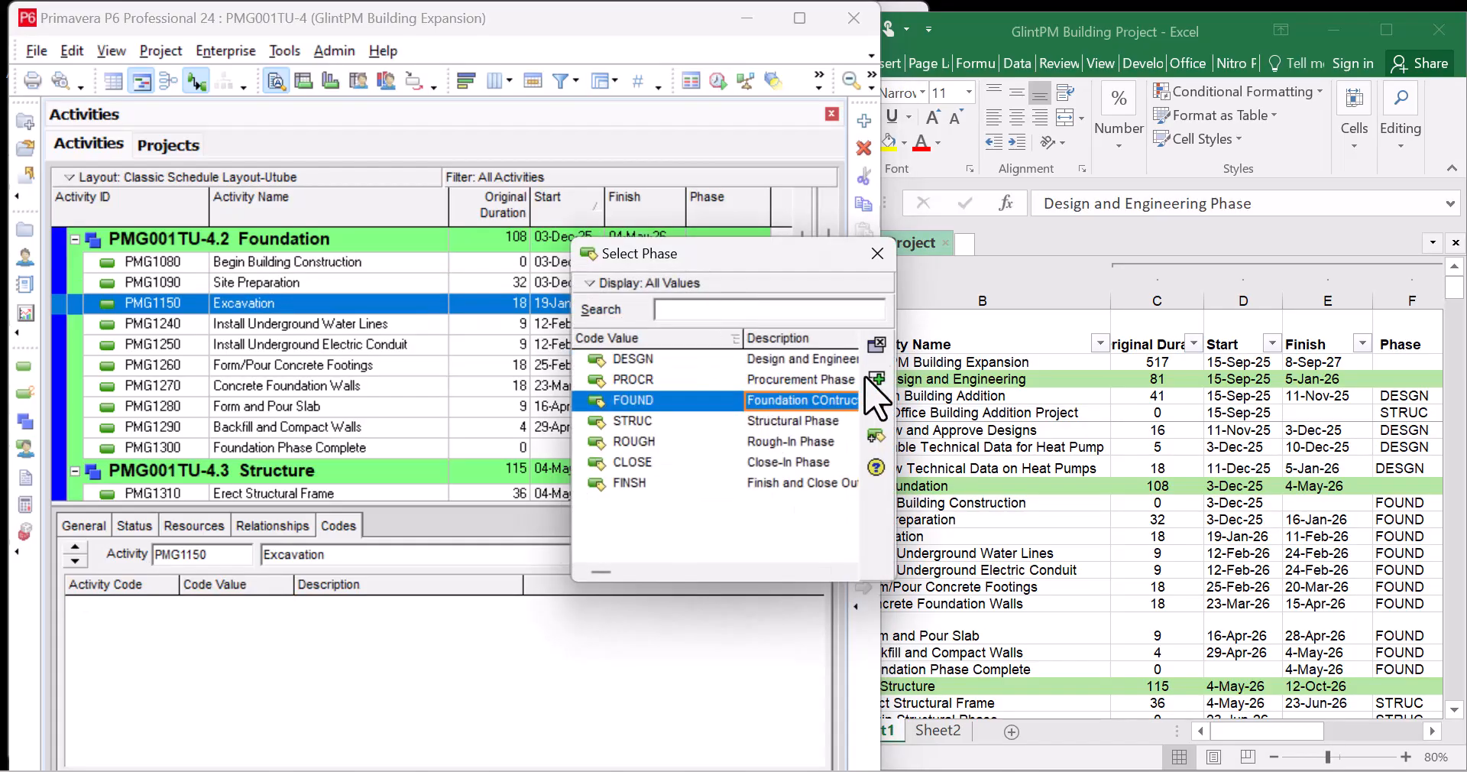
pyautogui.click(877, 380)
# Step: Assign Phase FOUND to activity PMG1240 Install Underground Water Lines
pyautogui.click(728, 328)
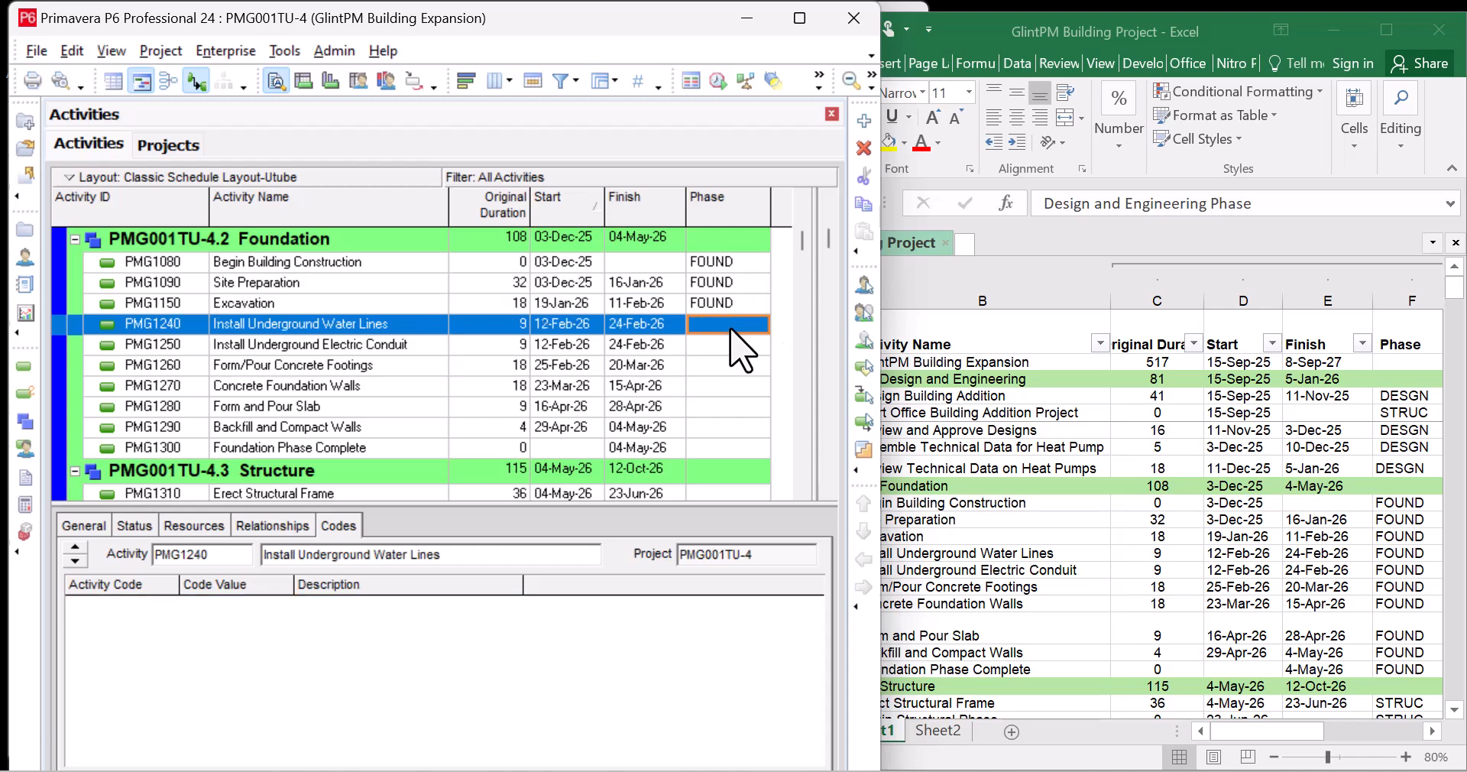
pyautogui.click(746, 327)
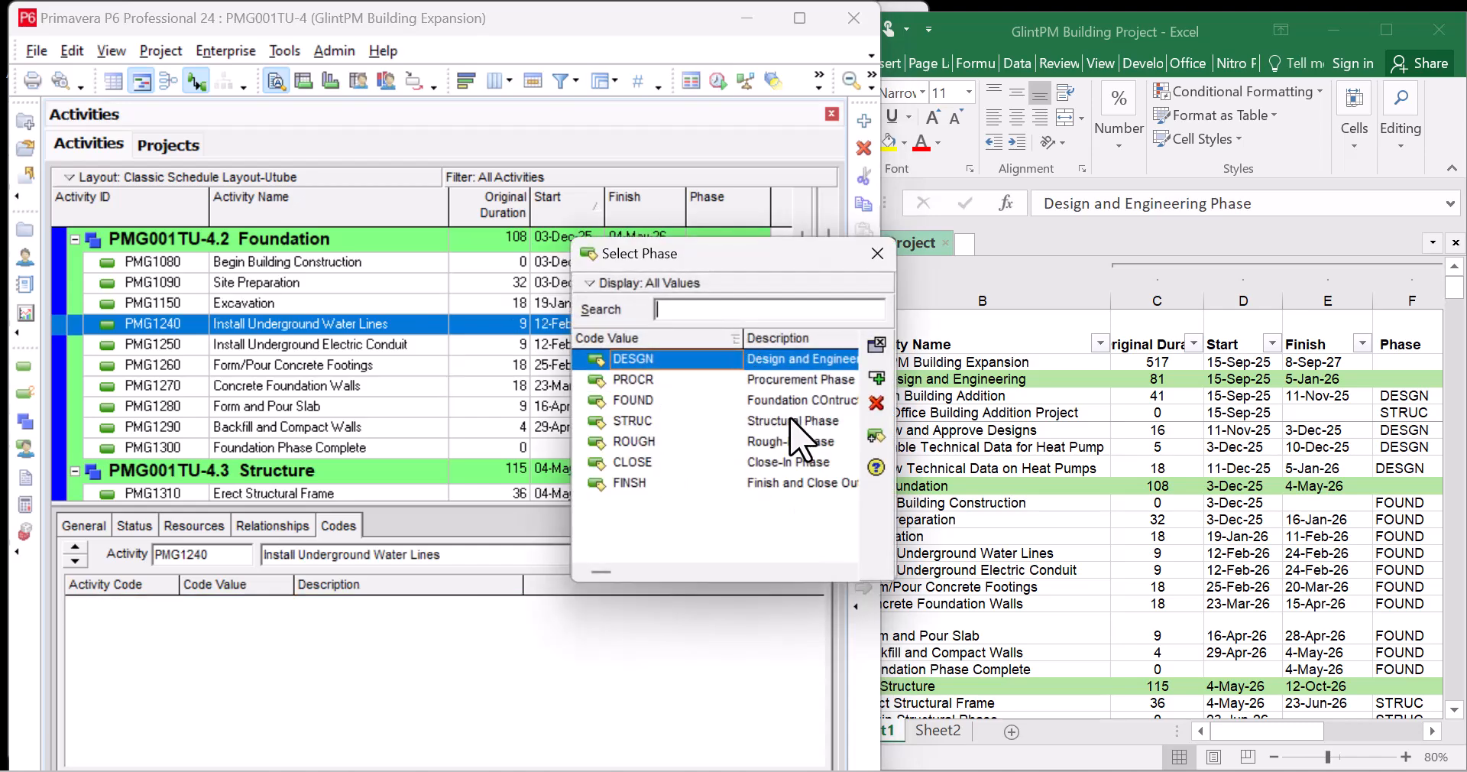
pyautogui.click(791, 399)
pyautogui.click(877, 379)
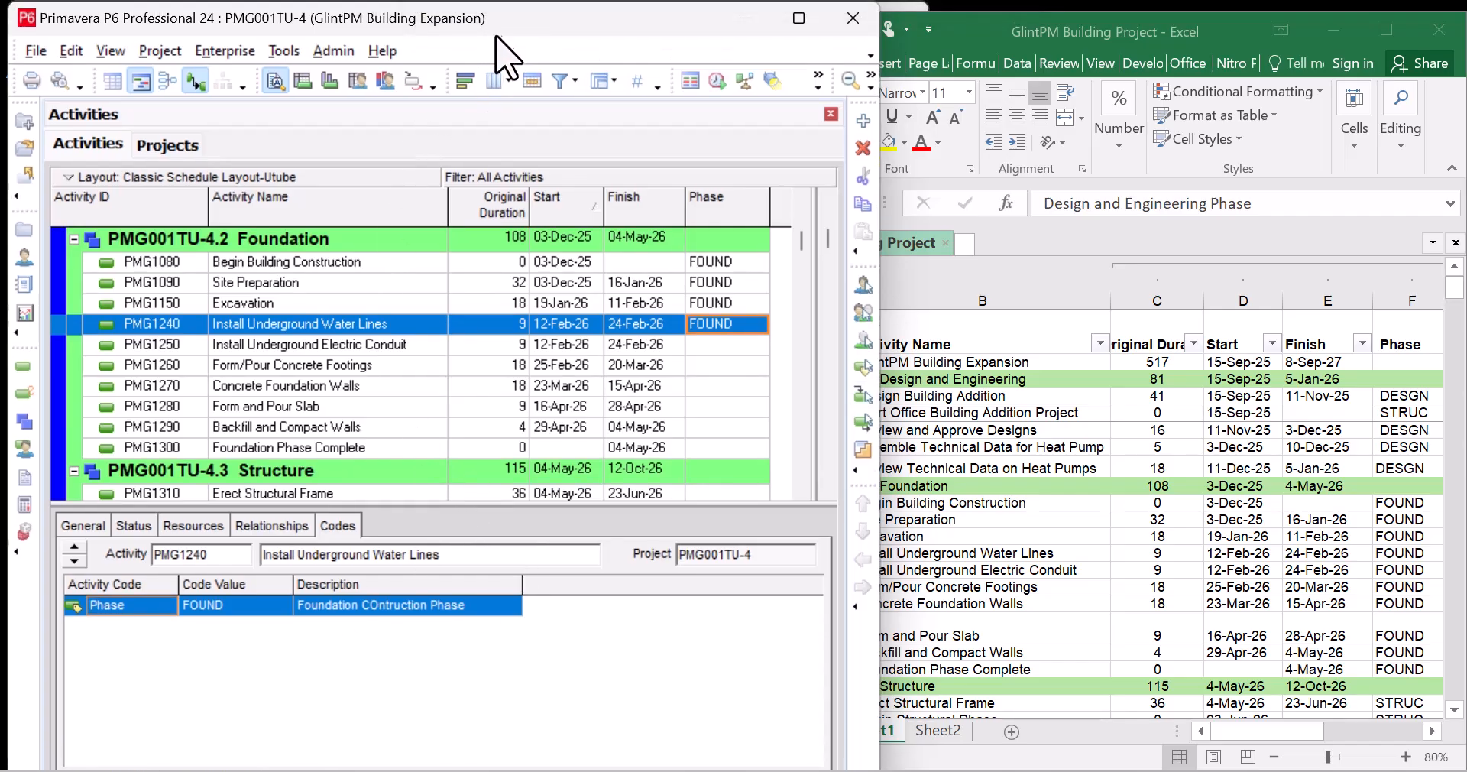
# Step: Refit the P6 window beside Excel to show the full activity code details, and view the codes of PMG1250 and PMG1240
pyautogui.moveTo(506, 29); pyautogui.dragTo(508, 16)
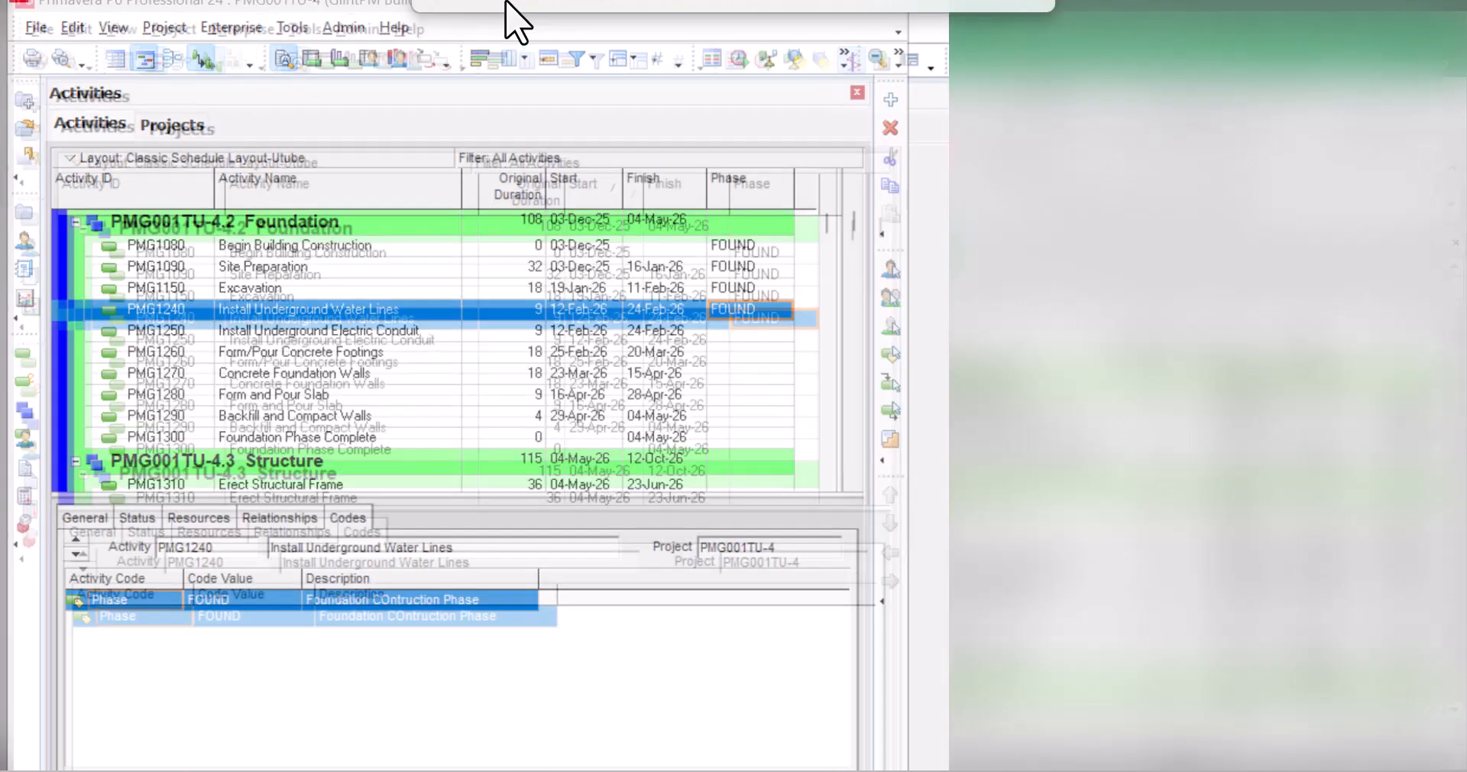
pyautogui.click(1392, 11)
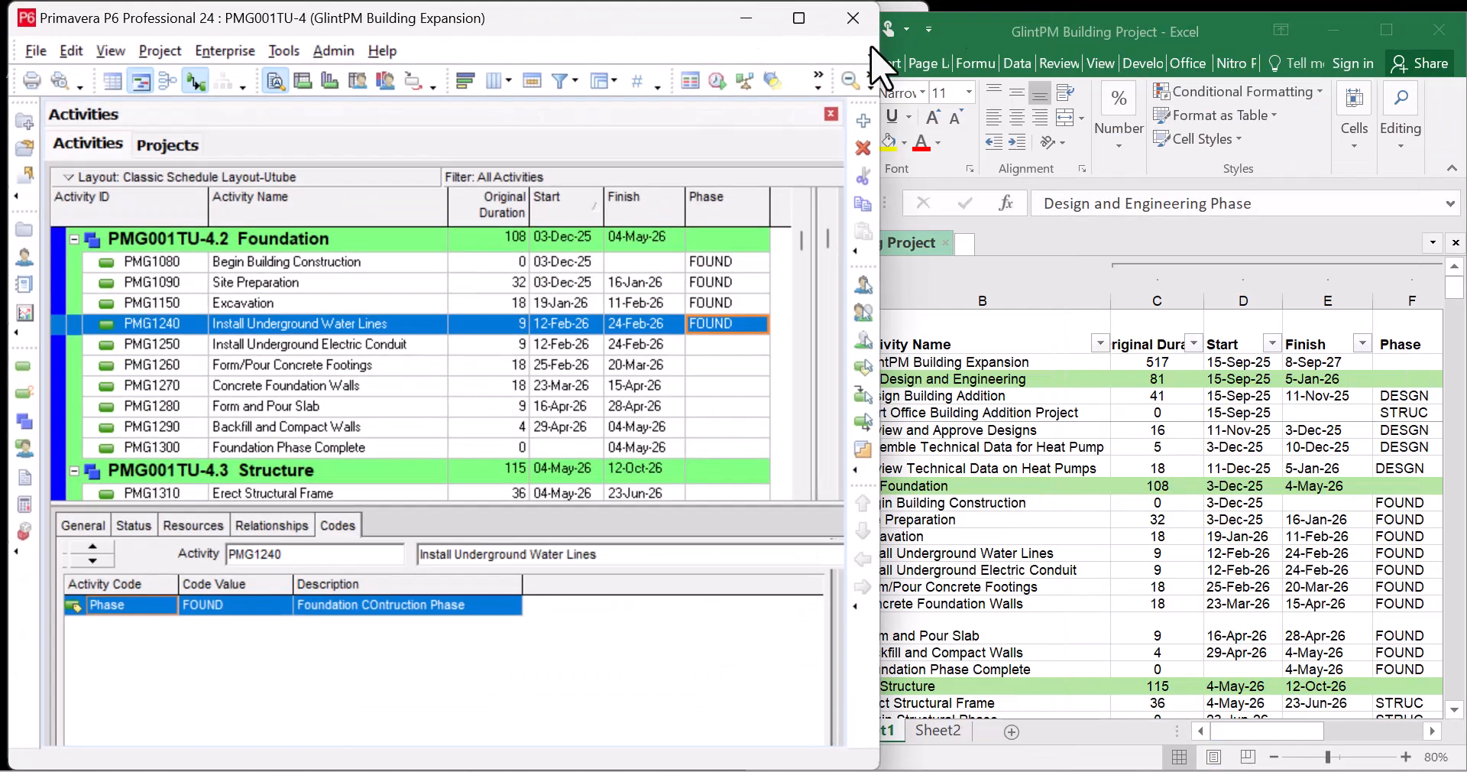
pyautogui.moveTo(561, 22); pyautogui.dragTo(554, 15)
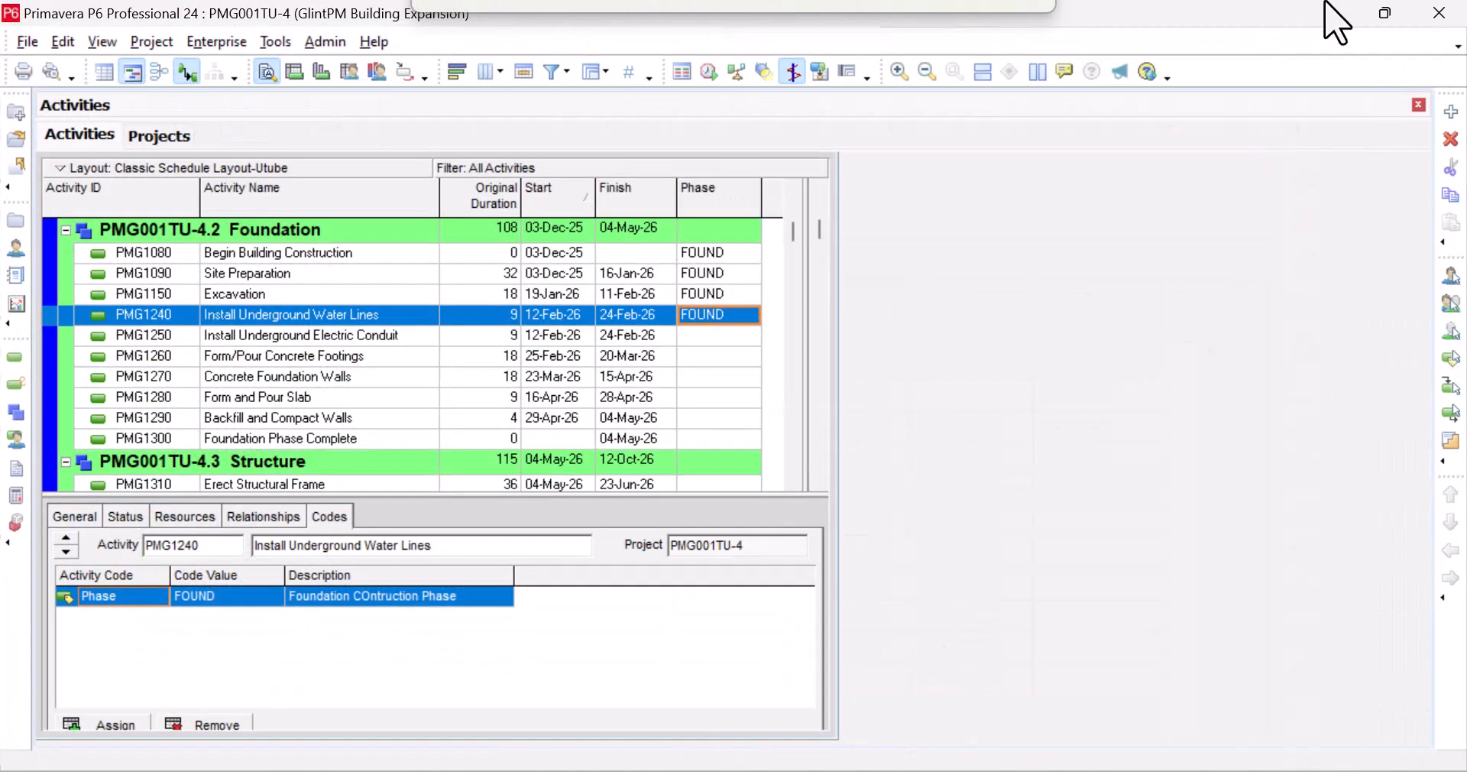
pyautogui.moveTo(1151, 26); pyautogui.dragTo(520, 23)
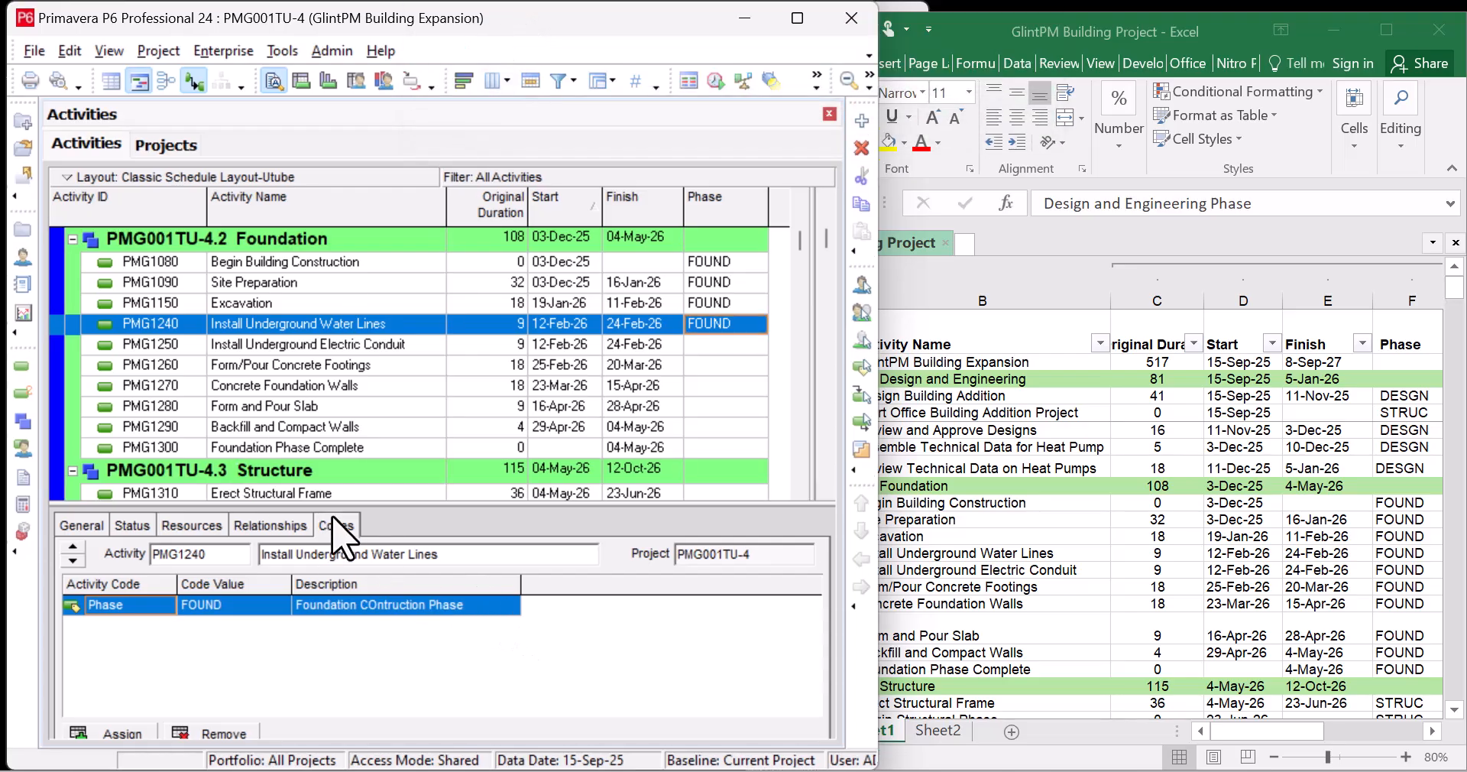
pyautogui.click(629, 345)
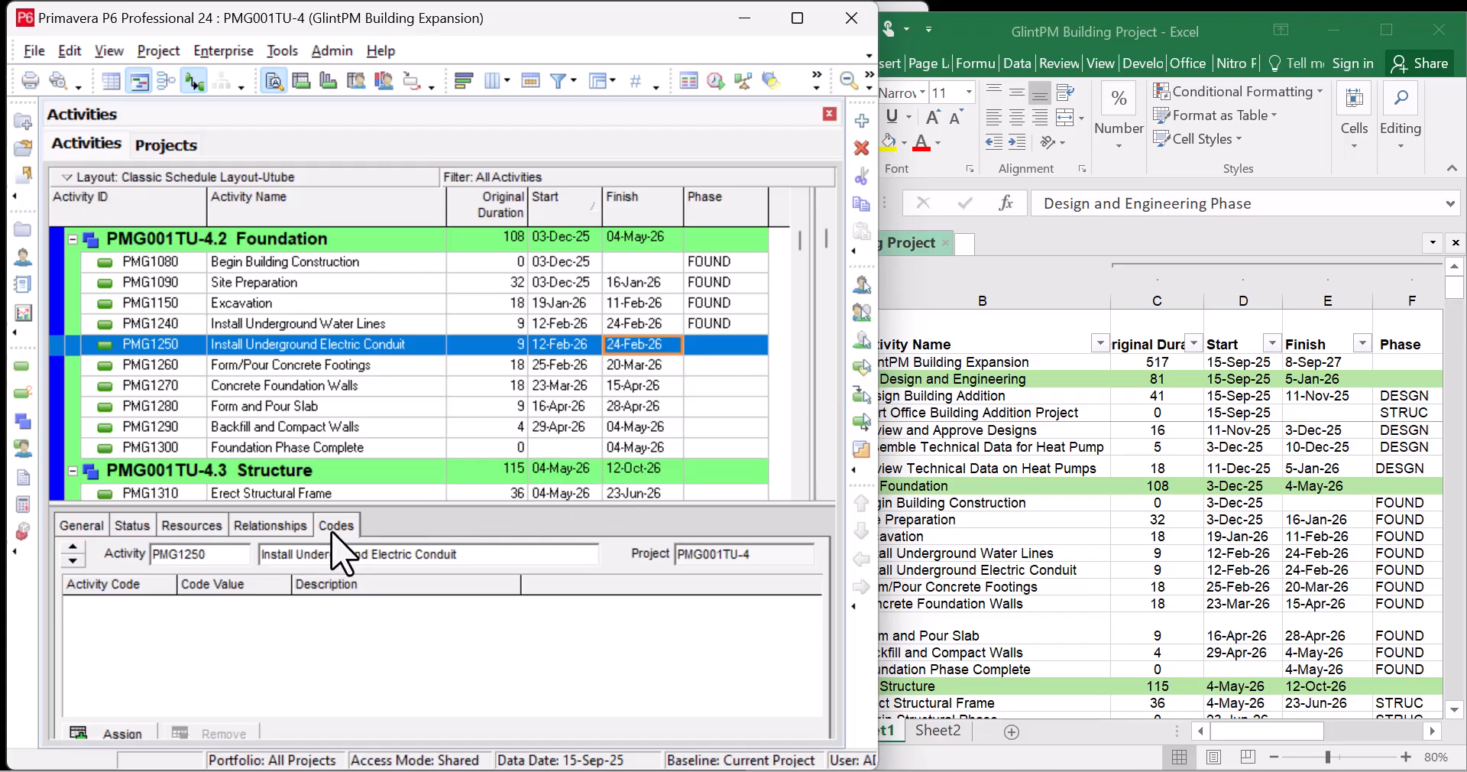
pyautogui.click(627, 324)
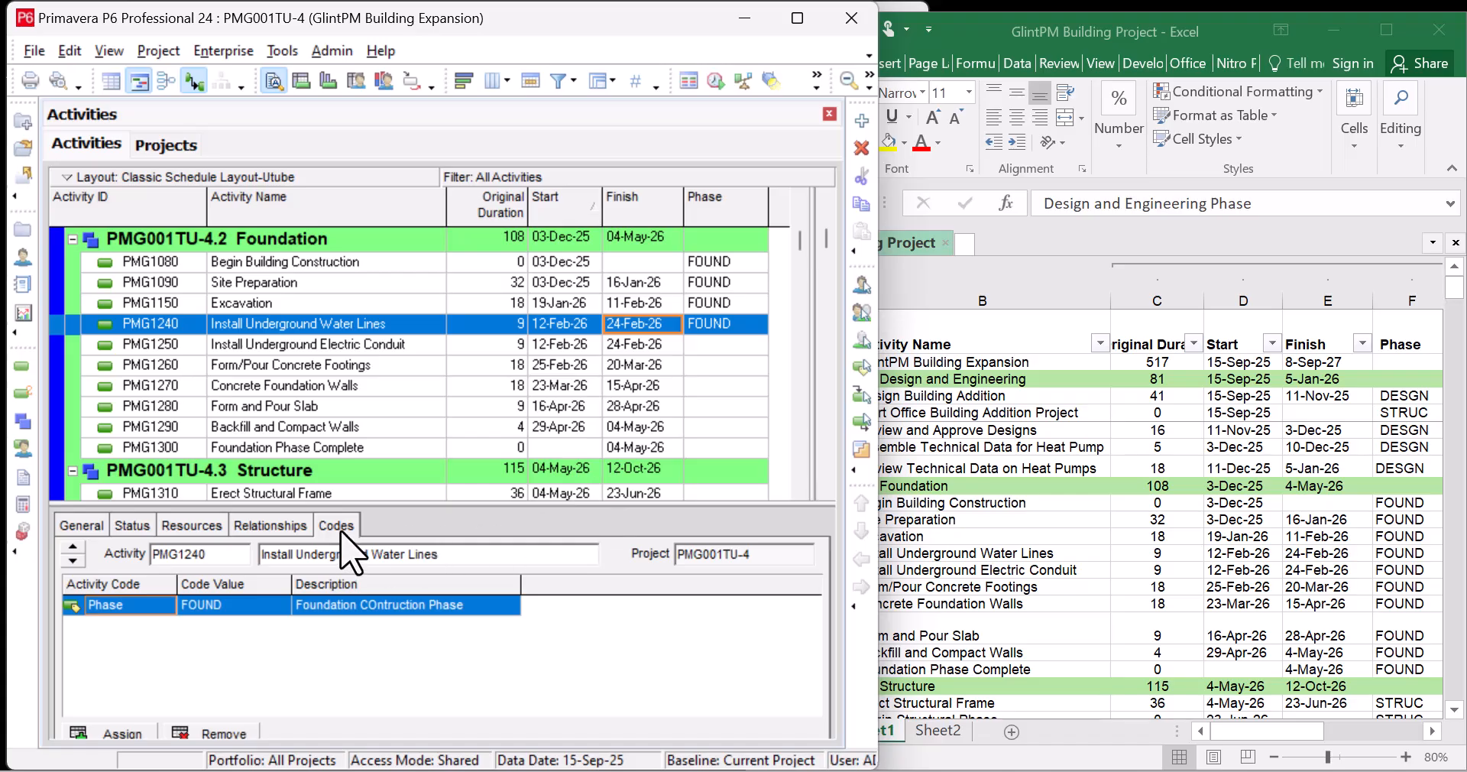
# Step: Assign the project-level Phase value FOUND to activities PMG1250 through PMG1300 in one batch using Assign Activity Codes
pyautogui.click(698, 350)
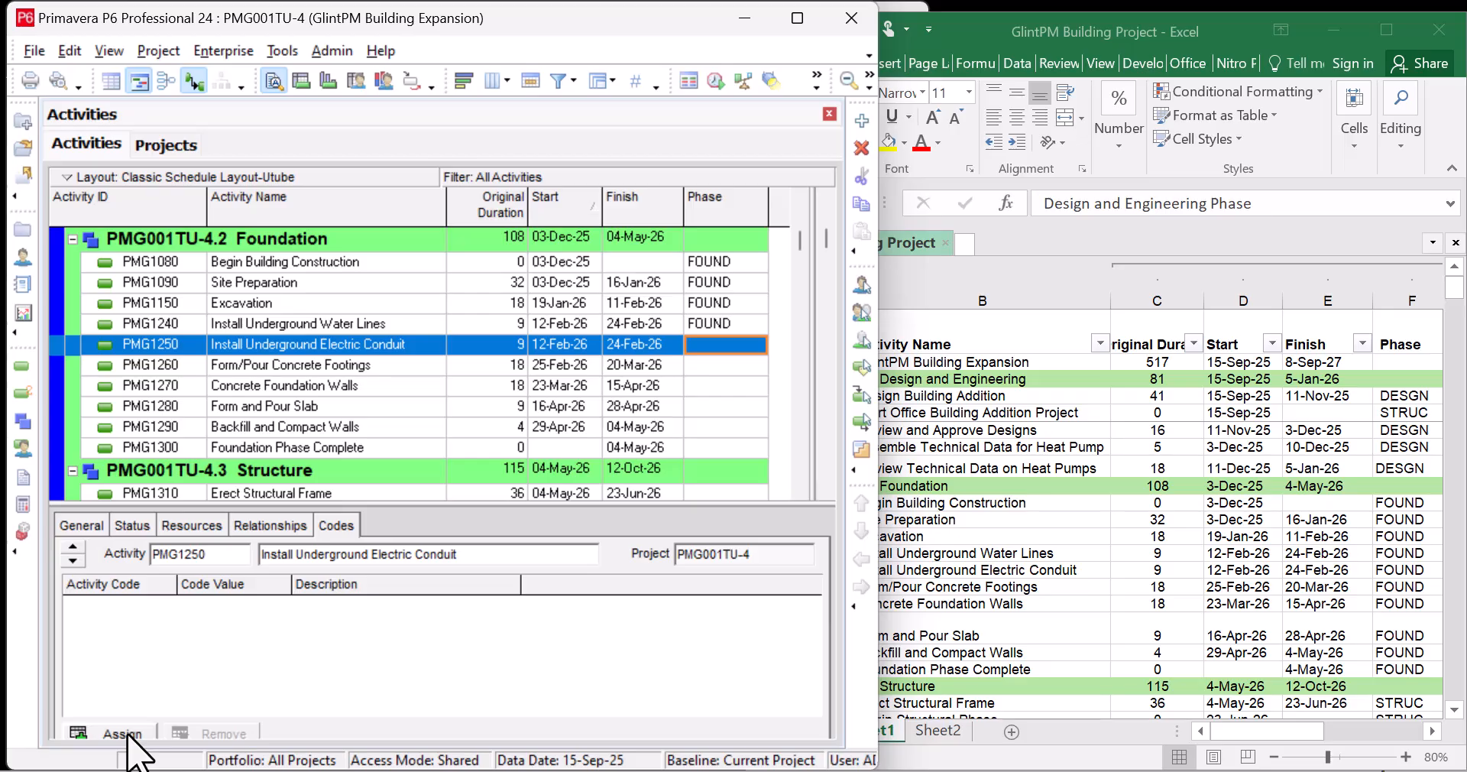
pyautogui.click(122, 733)
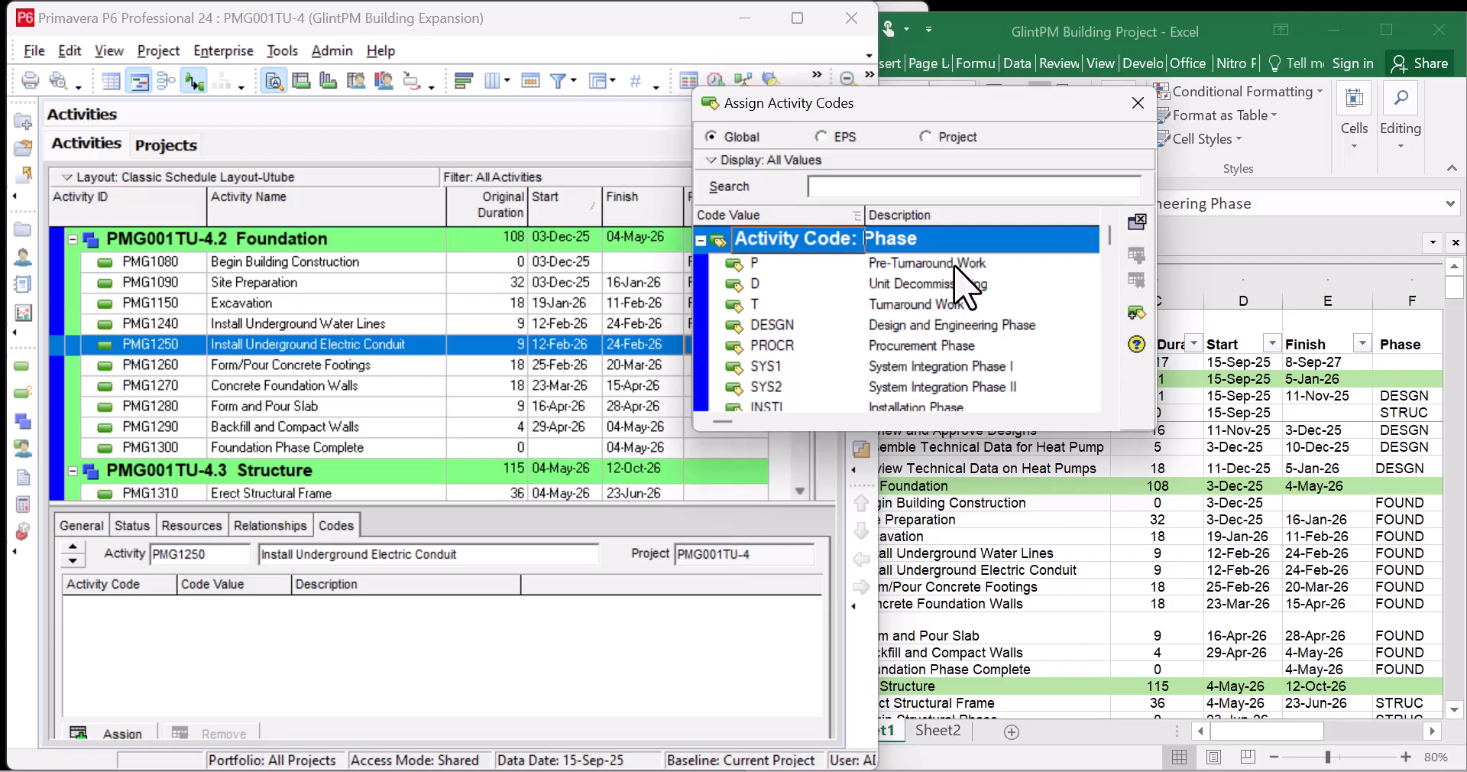
pyautogui.scroll(-1, 959, 283)
pyautogui.scroll(-2, 973, 316)
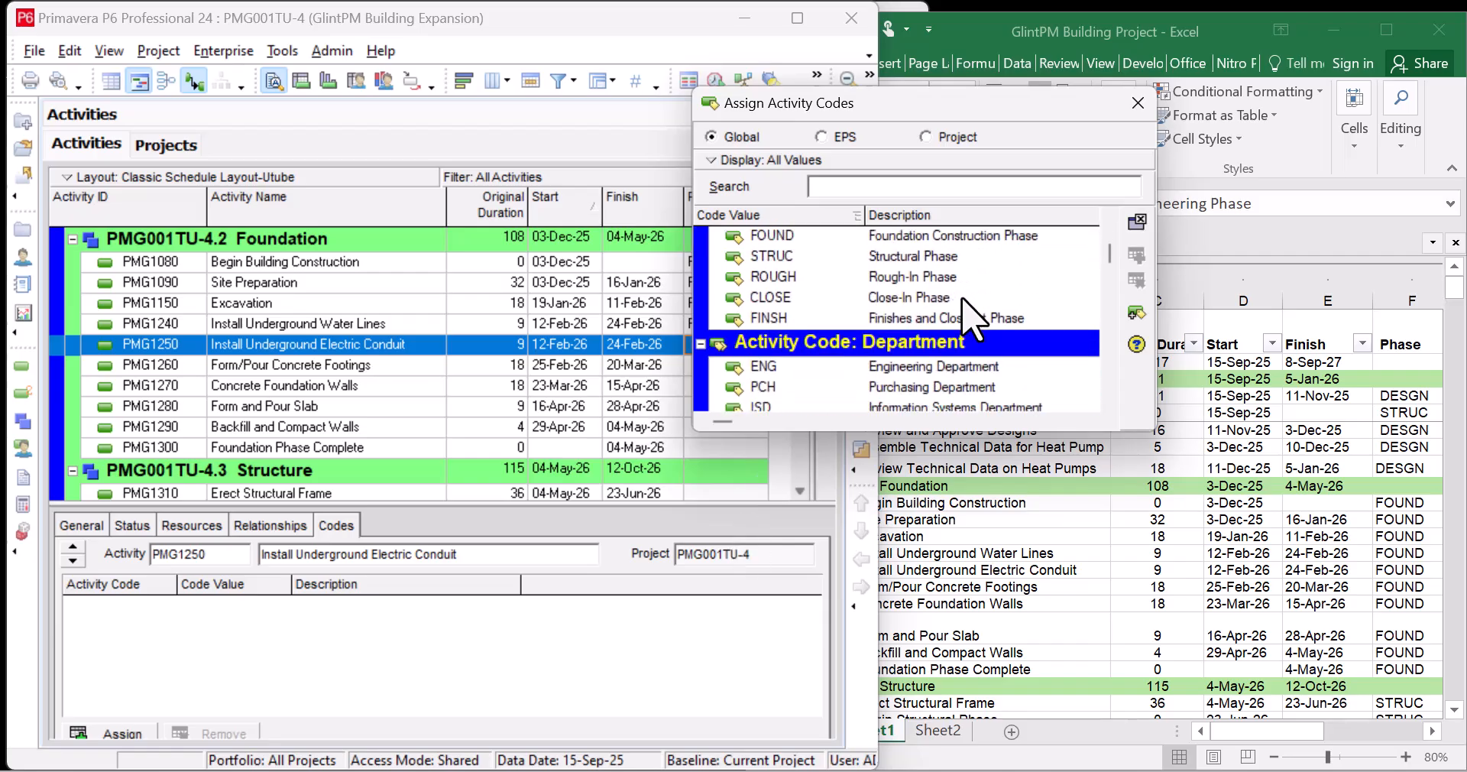
pyautogui.scroll(-2, 973, 317)
pyautogui.scroll(5, 972, 317)
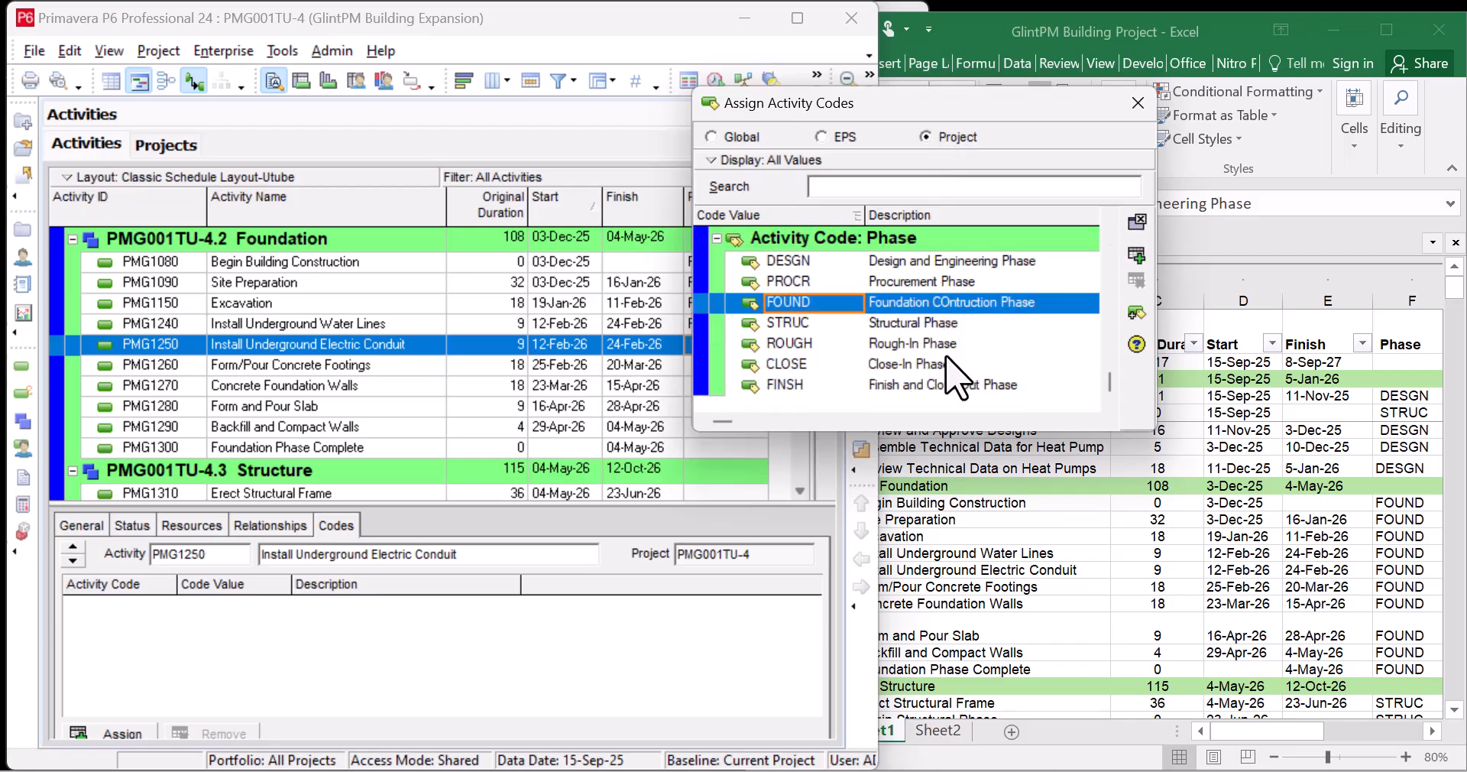
pyautogui.scroll(-1, 953, 338)
pyautogui.click(926, 140)
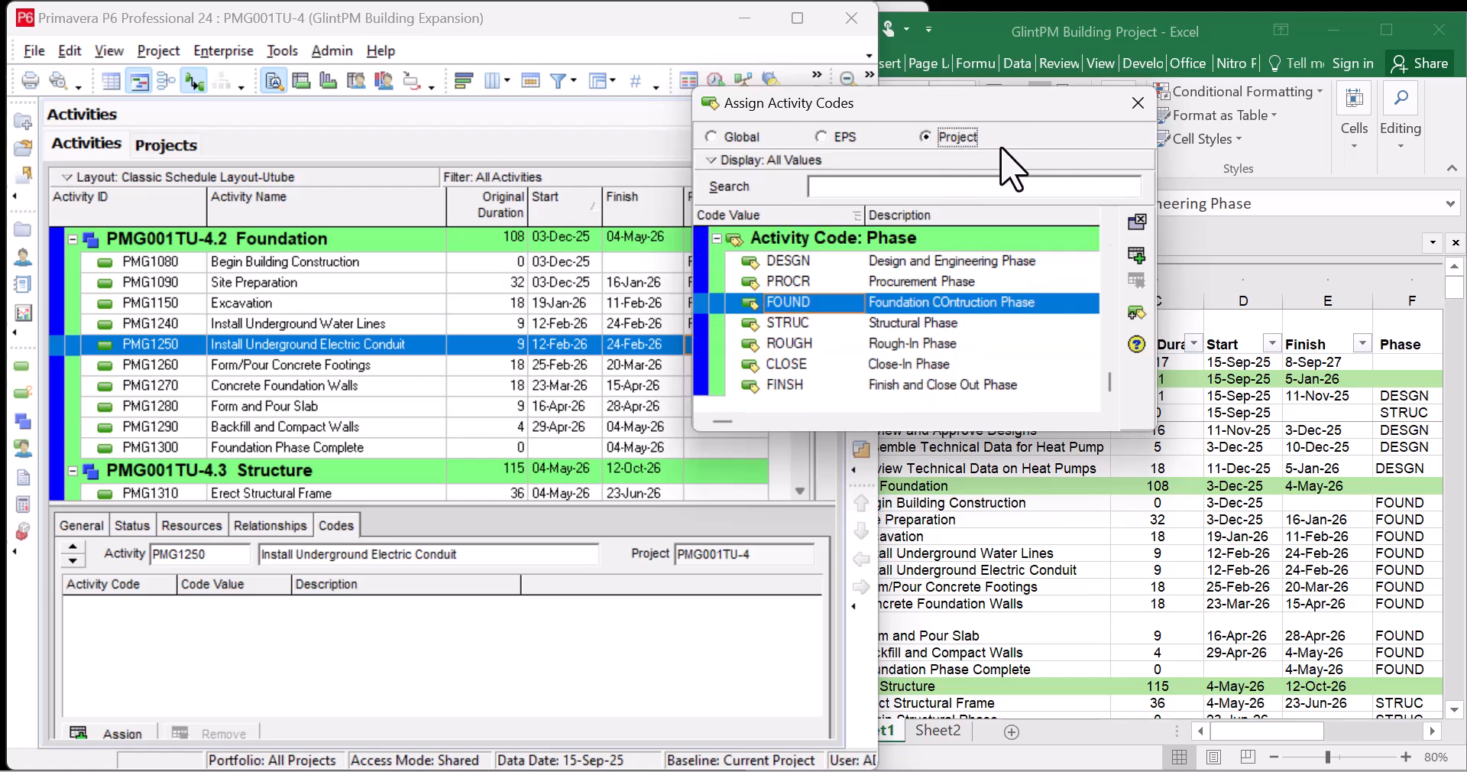
pyautogui.moveTo(793, 115); pyautogui.dragTo(1005, 161)
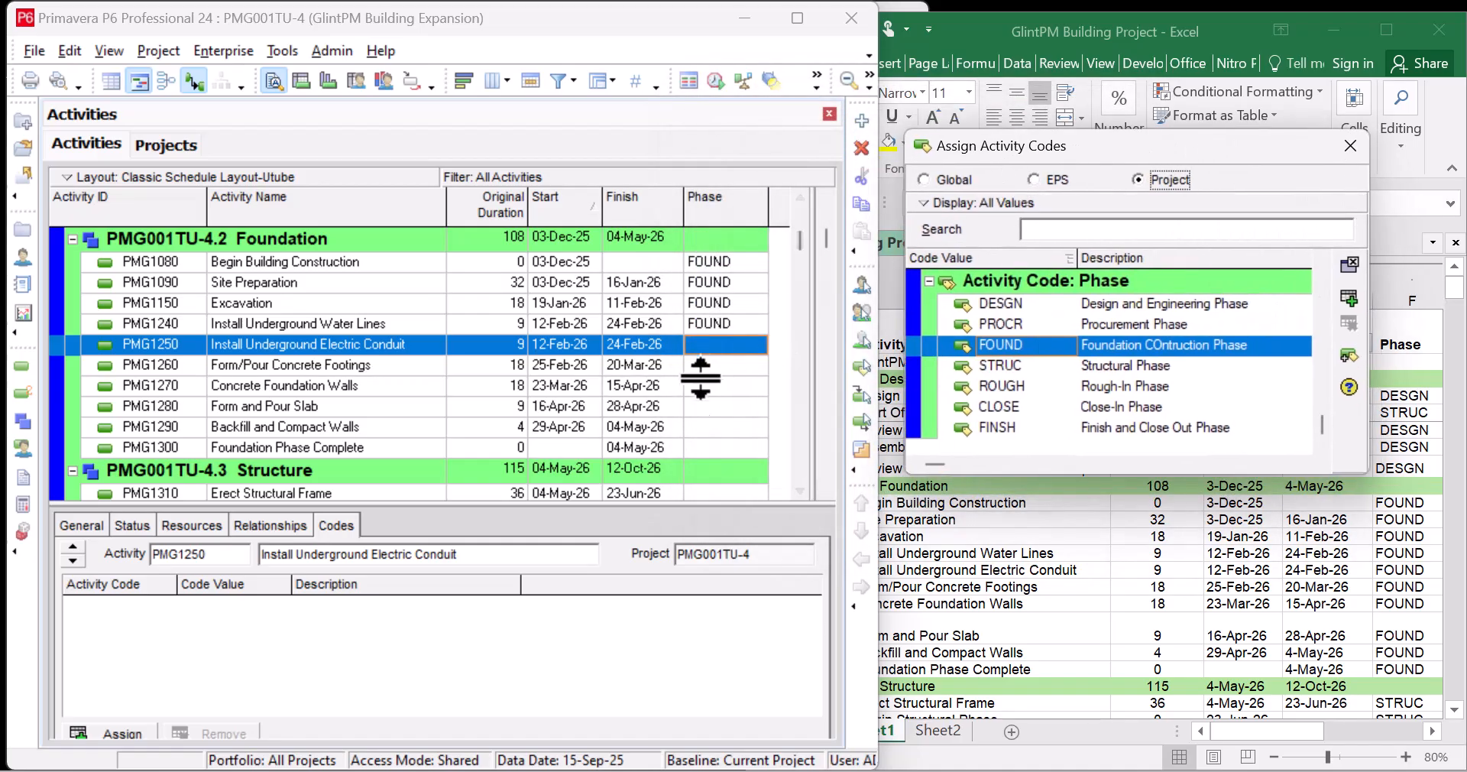
pyautogui.keyDown('shift'); pyautogui.click(699, 449); pyautogui.keyUp('shift')
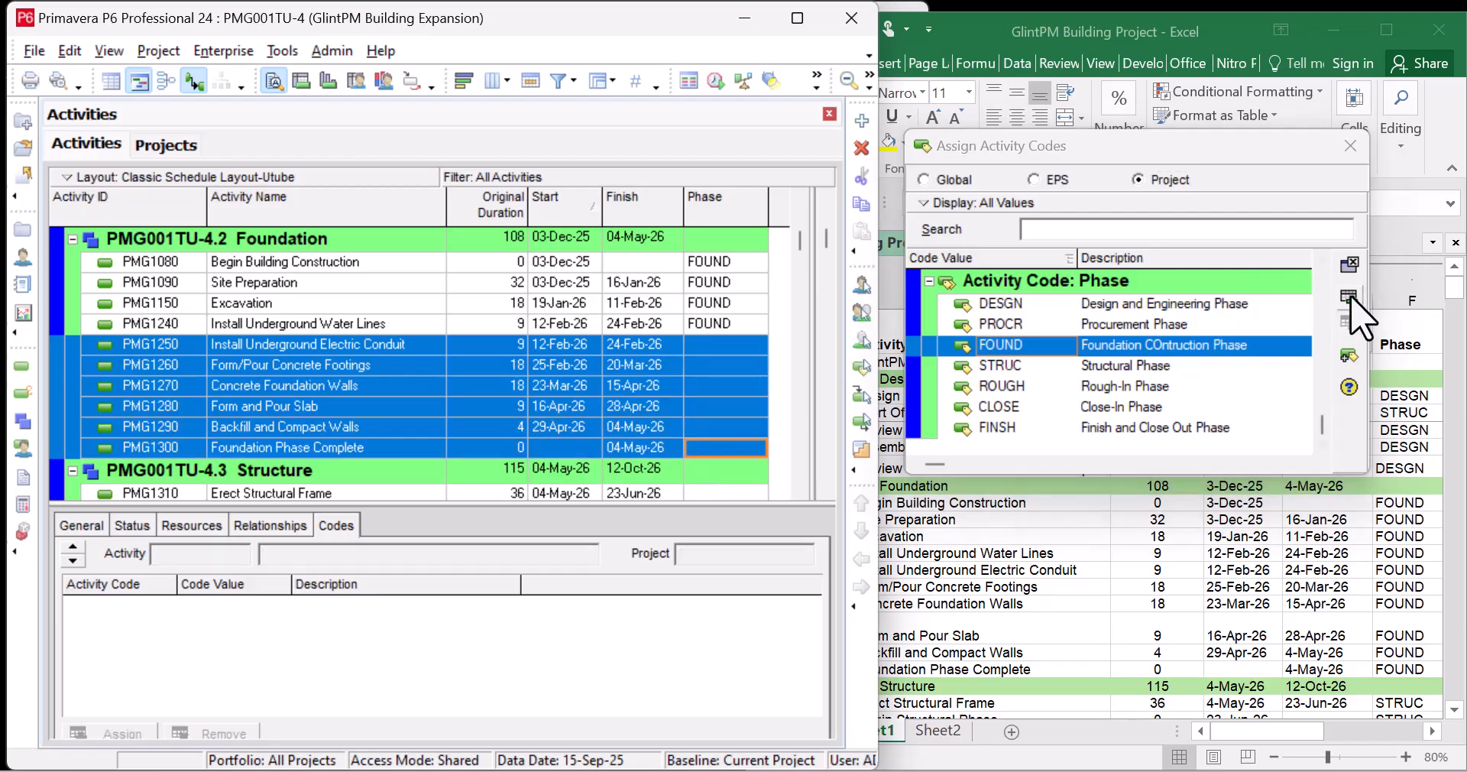
pyautogui.click(1350, 298)
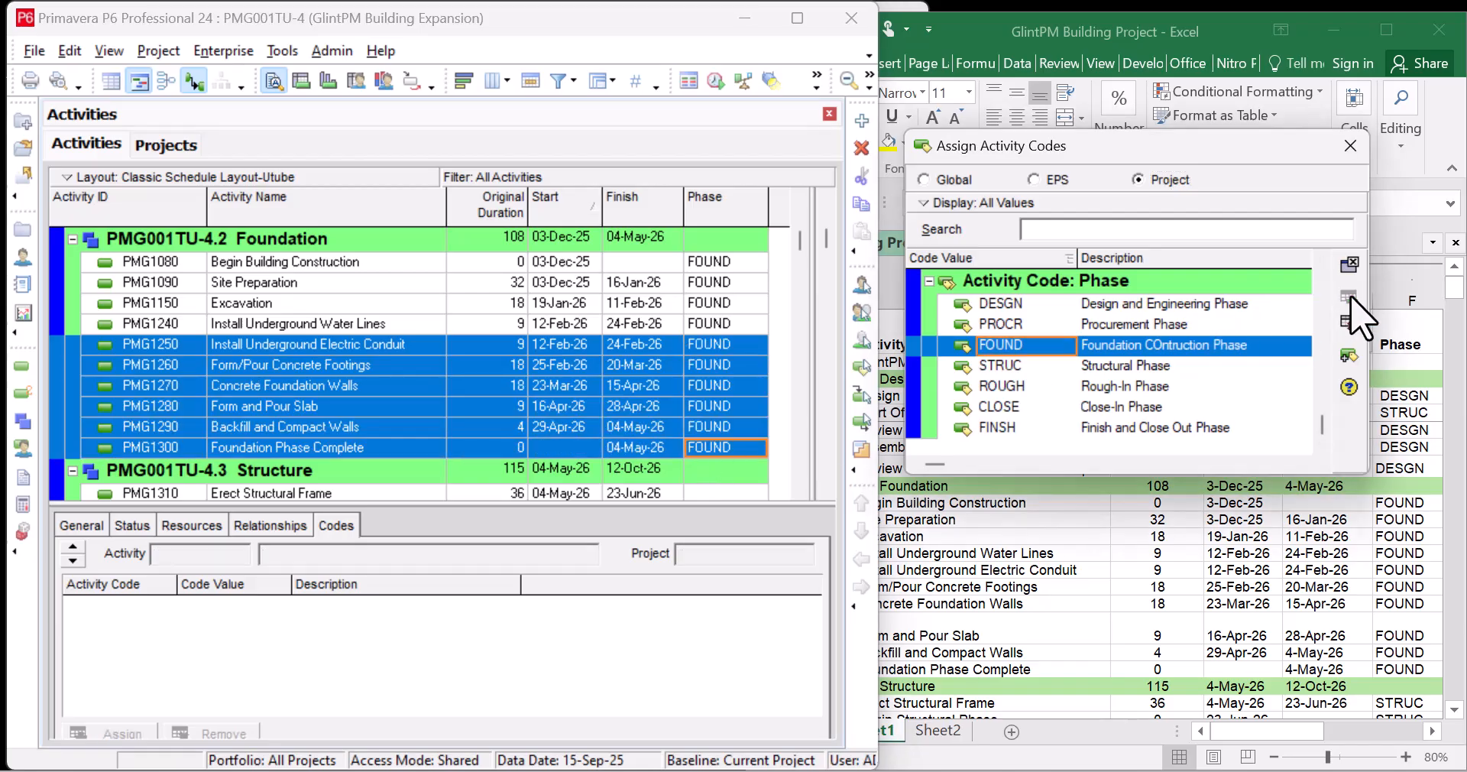
pyautogui.click(1350, 146)
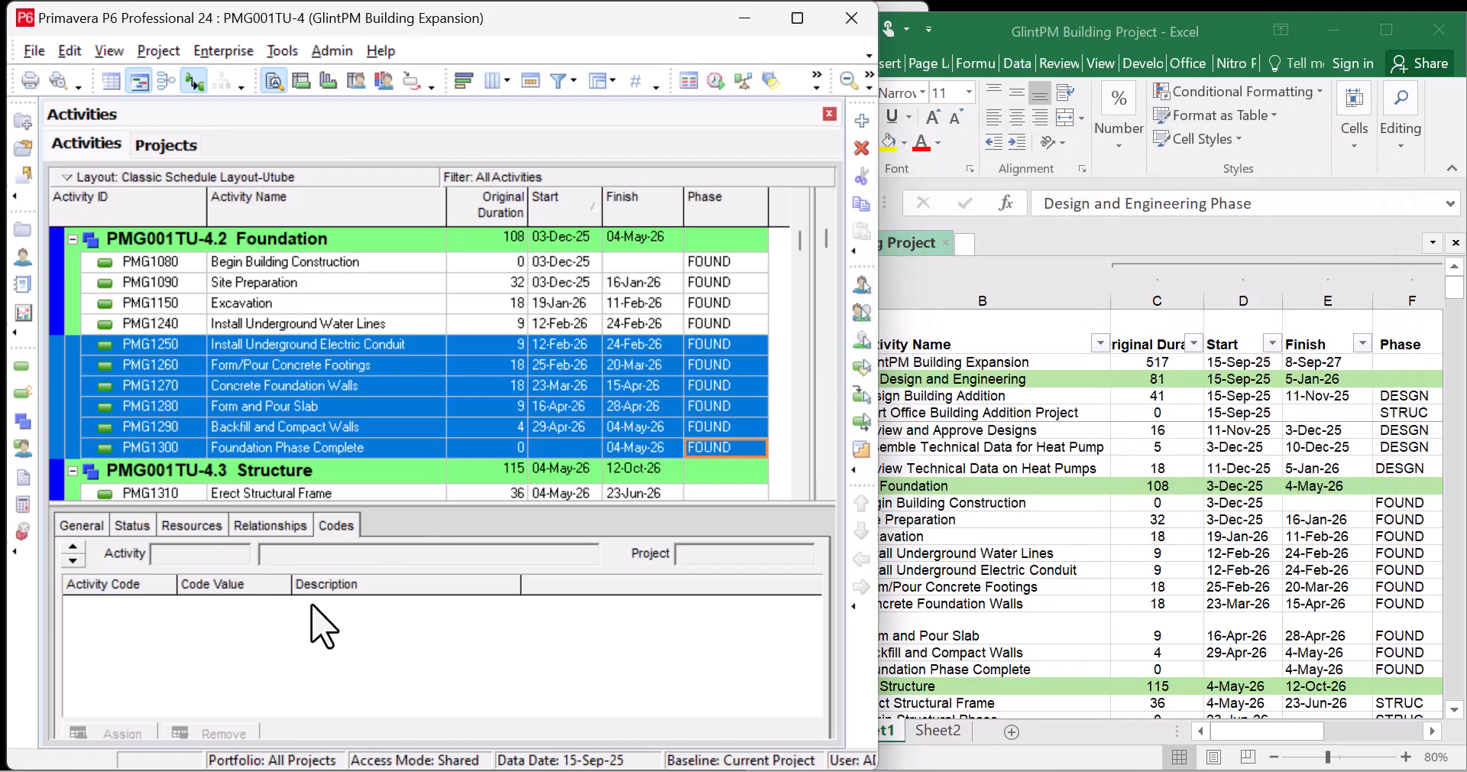
# Step: Review the code assignments of Foundation activities PMG1250 through PMG1290 one by one
pyautogui.click(568, 352)
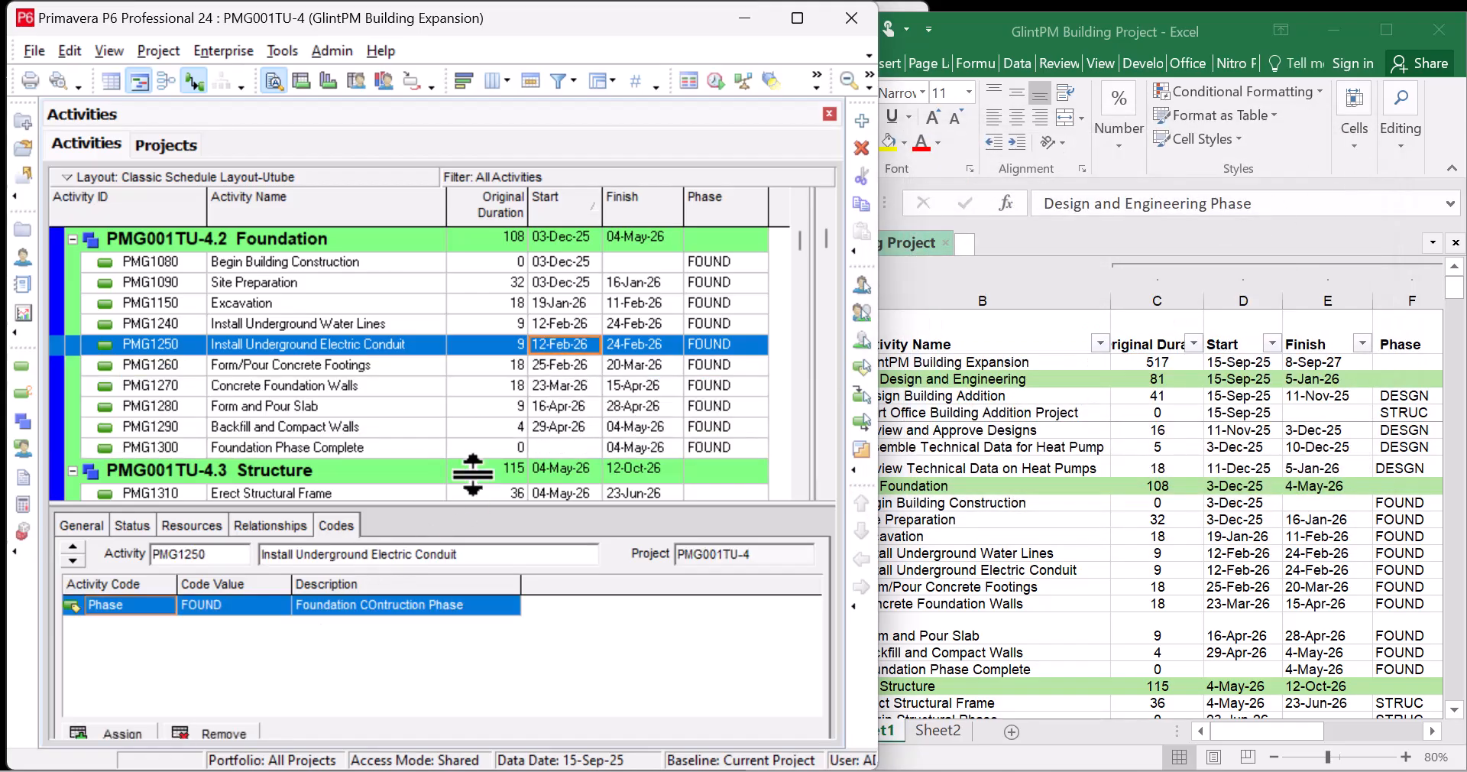
pyautogui.click(588, 366)
pyautogui.click(581, 386)
pyautogui.click(575, 407)
pyautogui.click(572, 427)
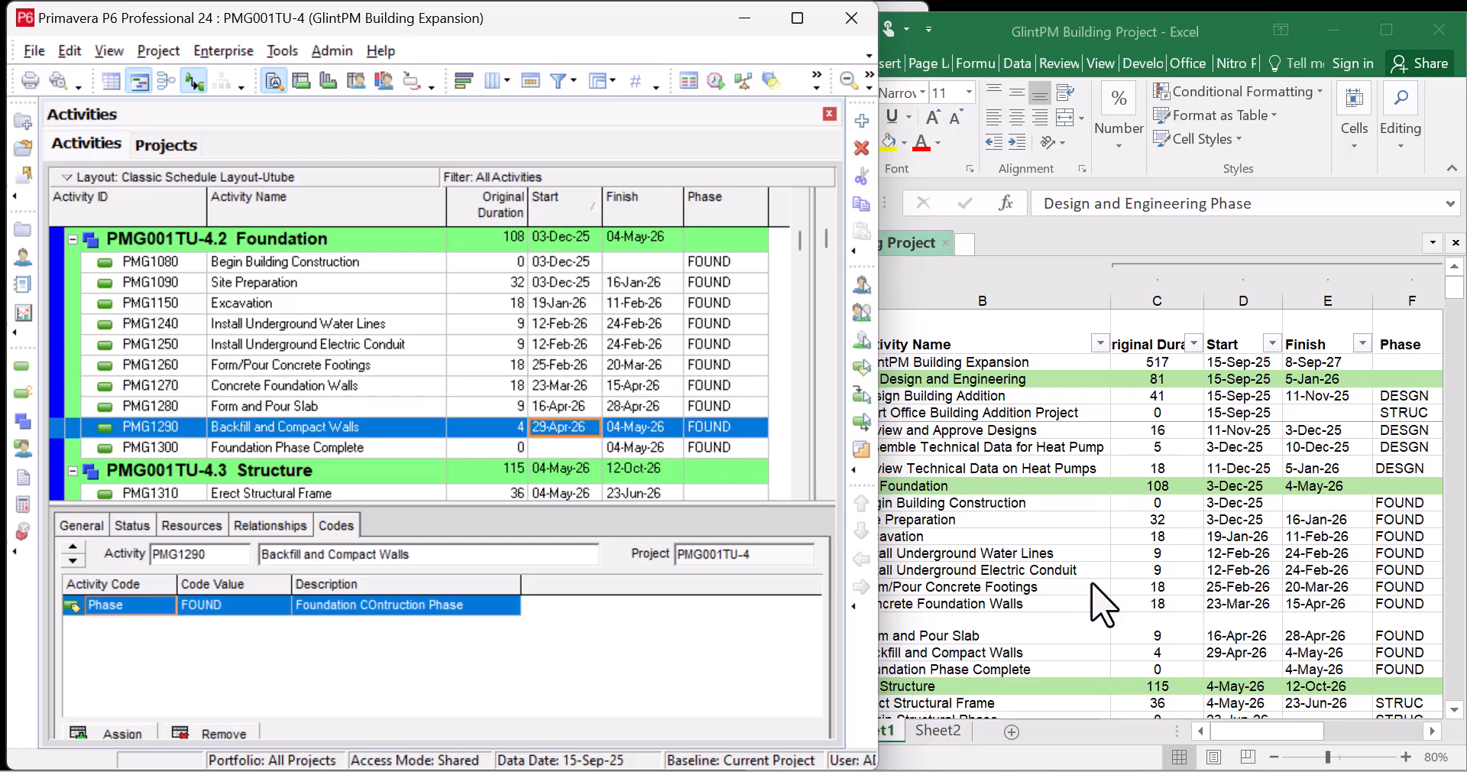
# Step: Switch to Excel and check the Phase values listed for the Structure activities
pyautogui.scroll(-1, 398, 375)
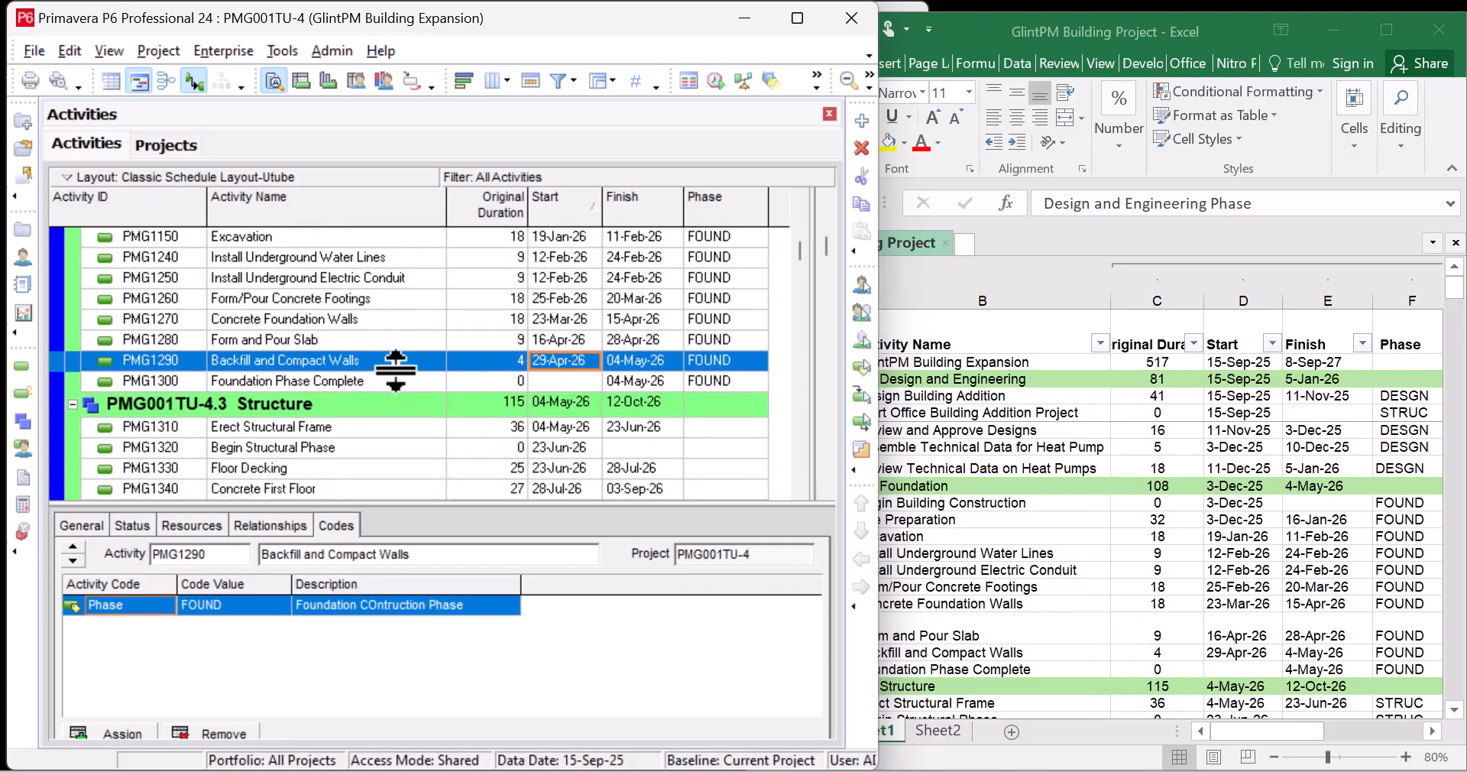
pyautogui.click(1167, 492)
pyautogui.scroll(-4, 1169, 496)
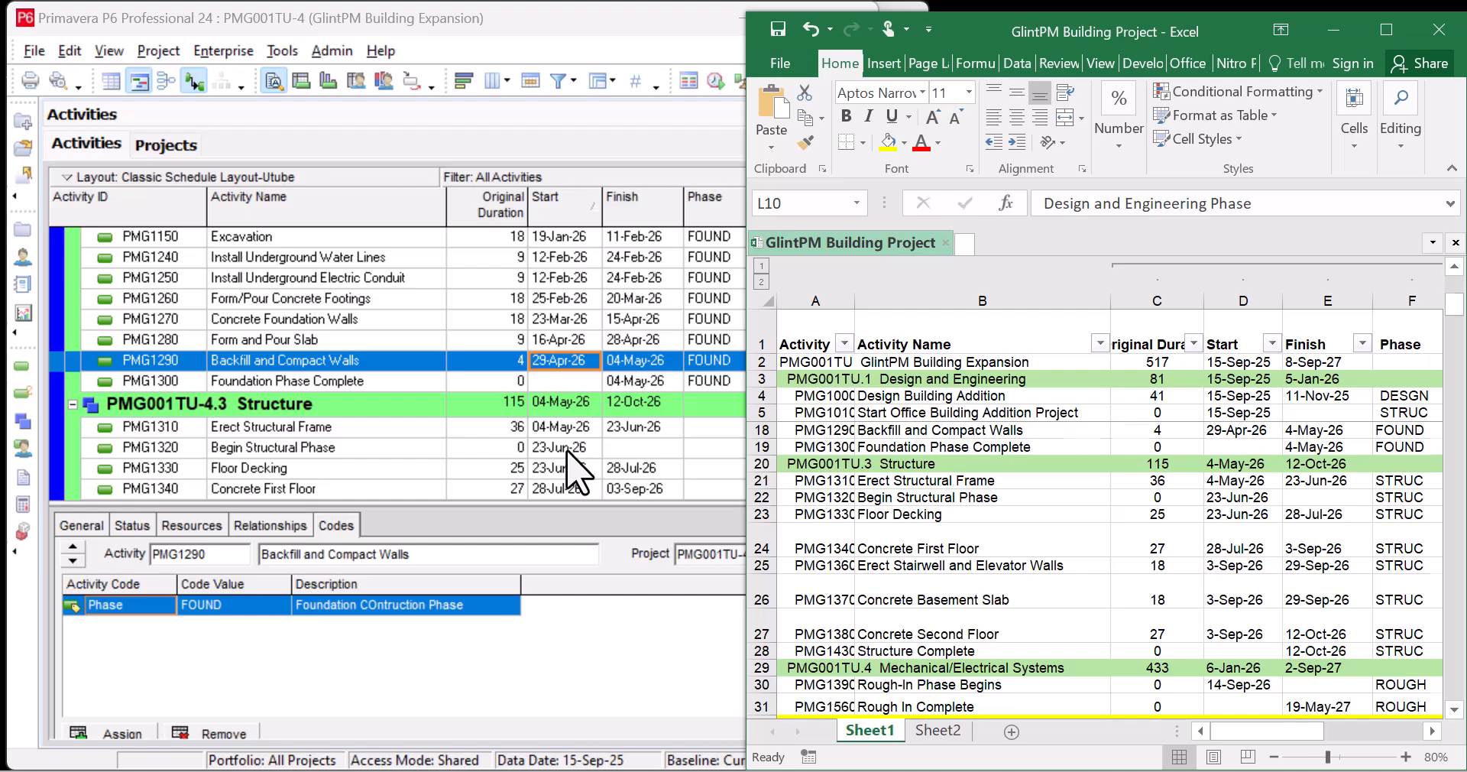
pyautogui.click(1311, 478)
pyautogui.scroll(-1, 1311, 482)
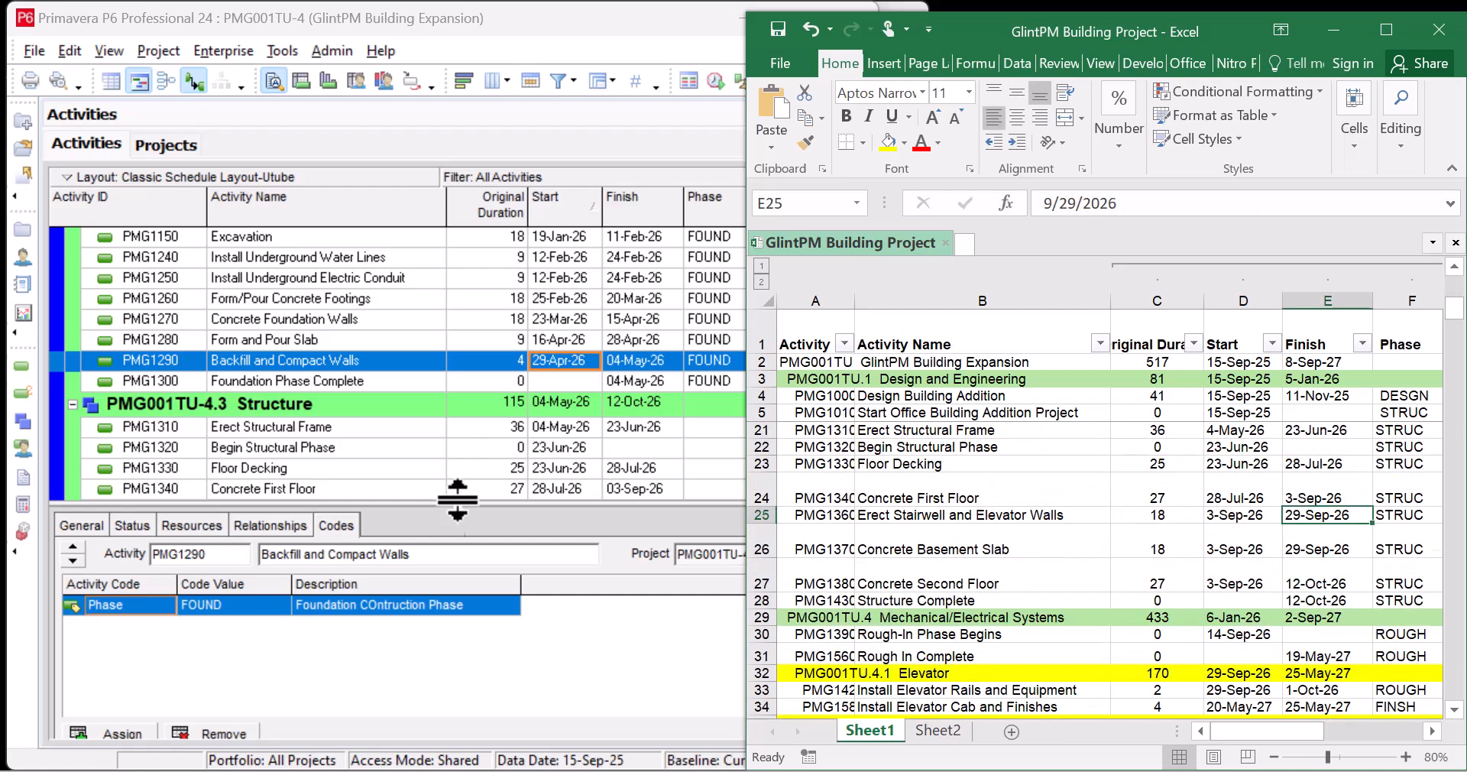
# Step: In P6, assign the project-level Phase value STRUC to activities PMG1310 through PMG1430 under Structure in one batch
pyautogui.click(391, 452)
pyautogui.scroll(-1, 395, 454)
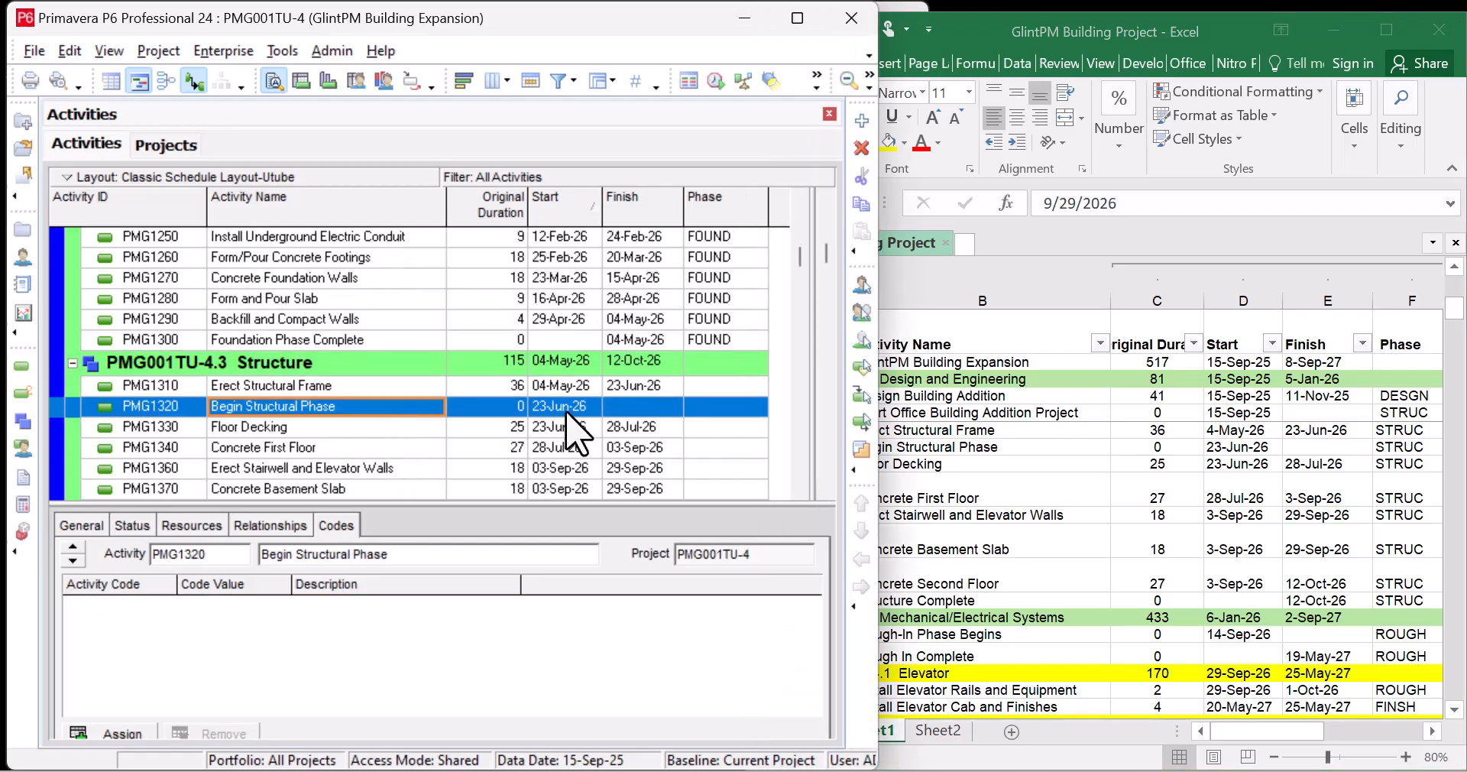
pyautogui.scroll(-1, 570, 419)
pyautogui.click(659, 328)
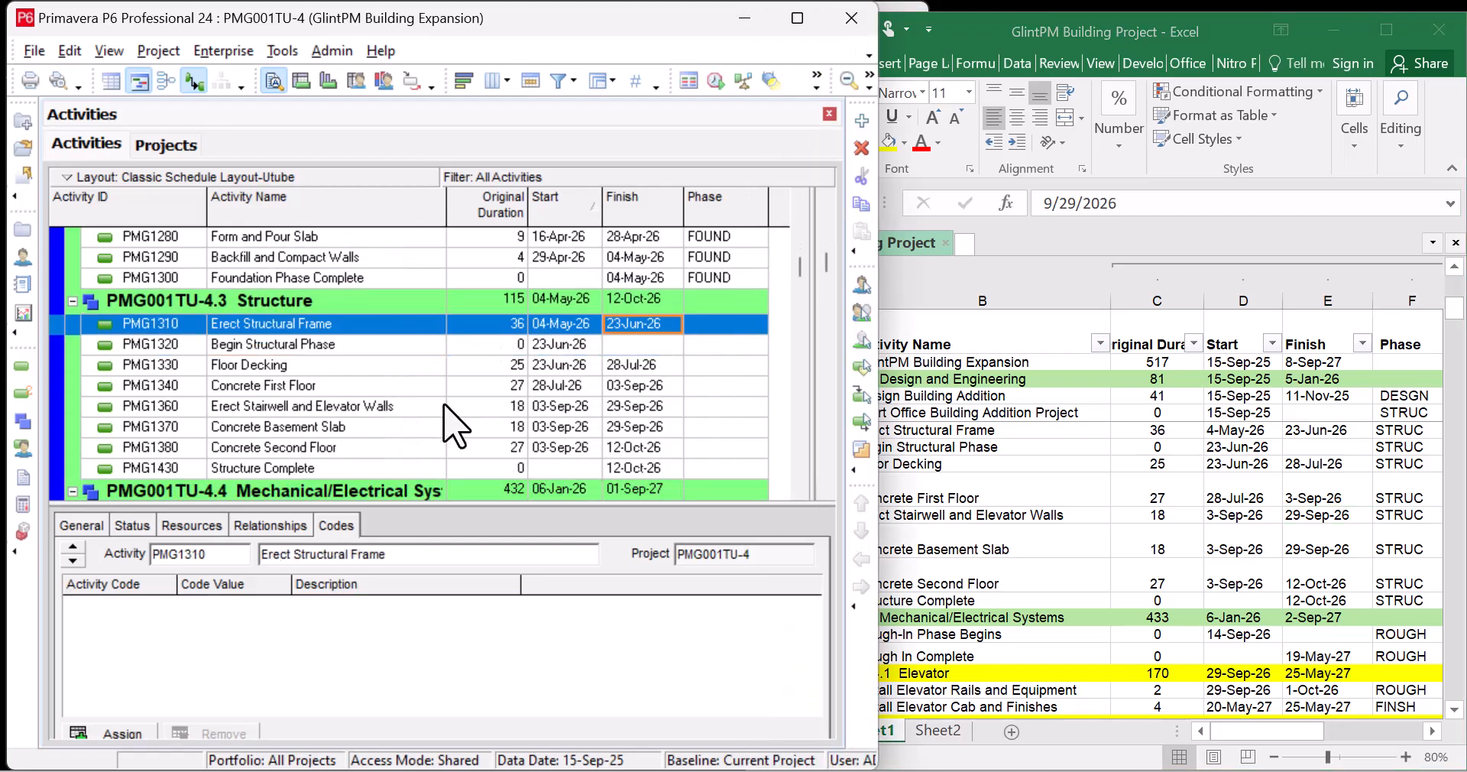
pyautogui.scroll(-1, 455, 424)
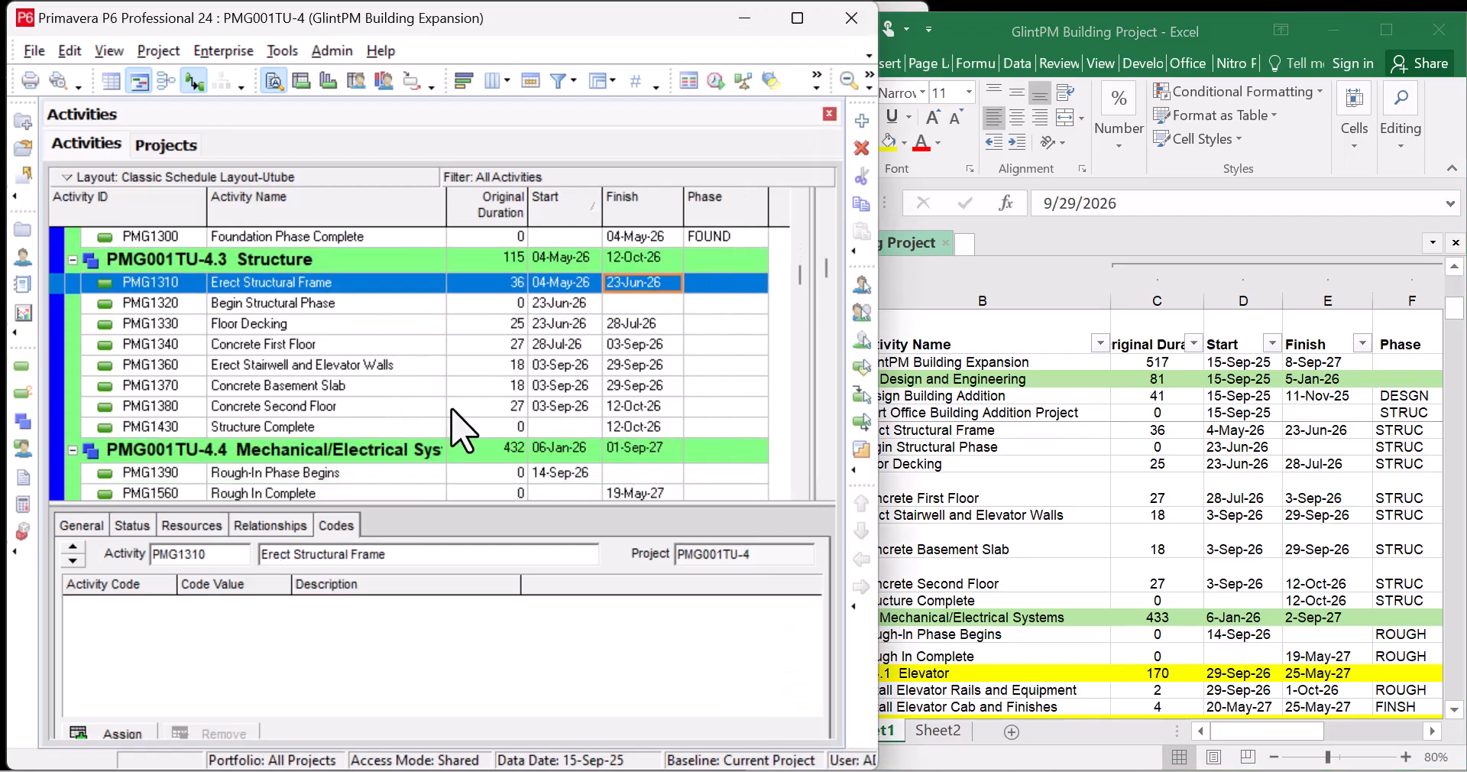
pyautogui.keyDown('shift'); pyautogui.click(416, 428); pyautogui.keyUp('shift')
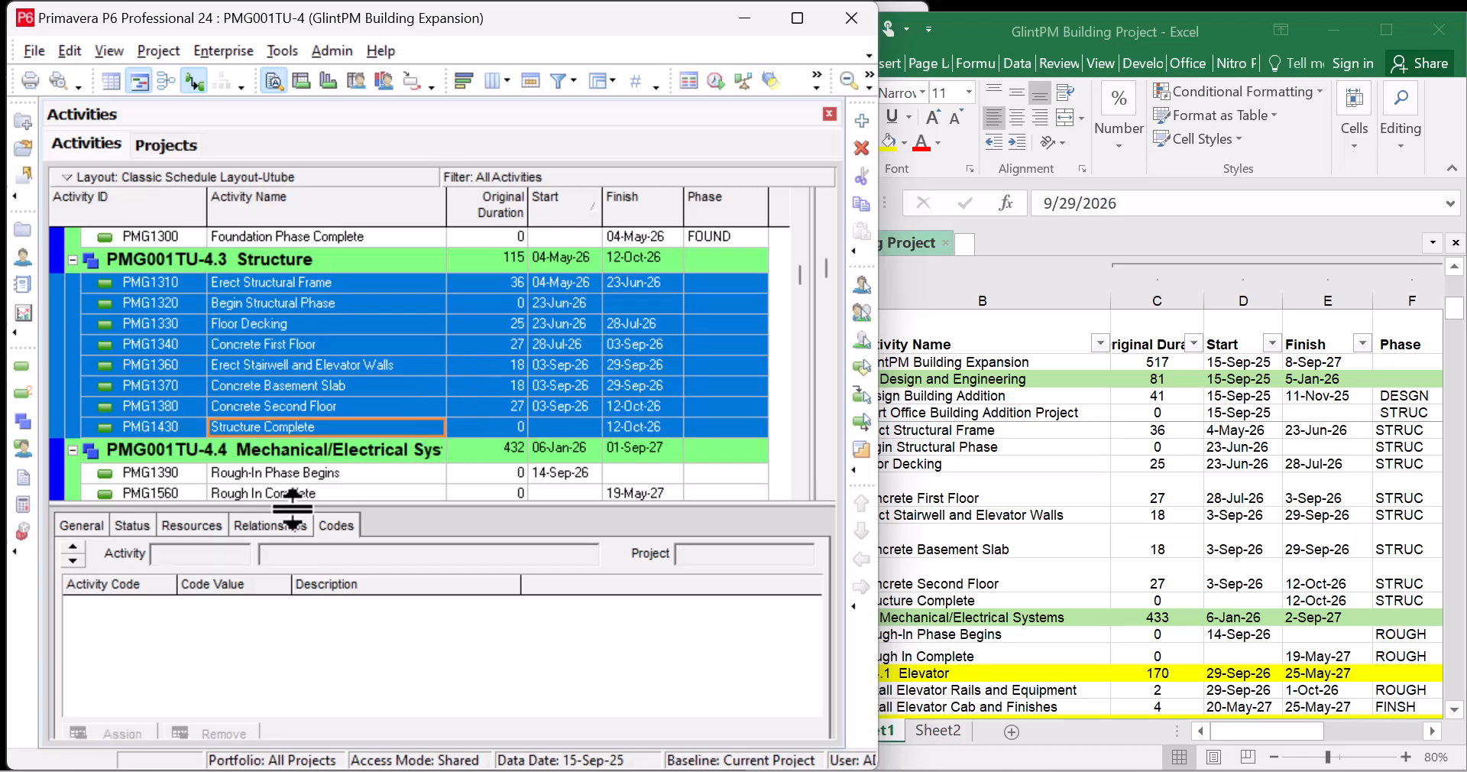
pyautogui.click(421, 286)
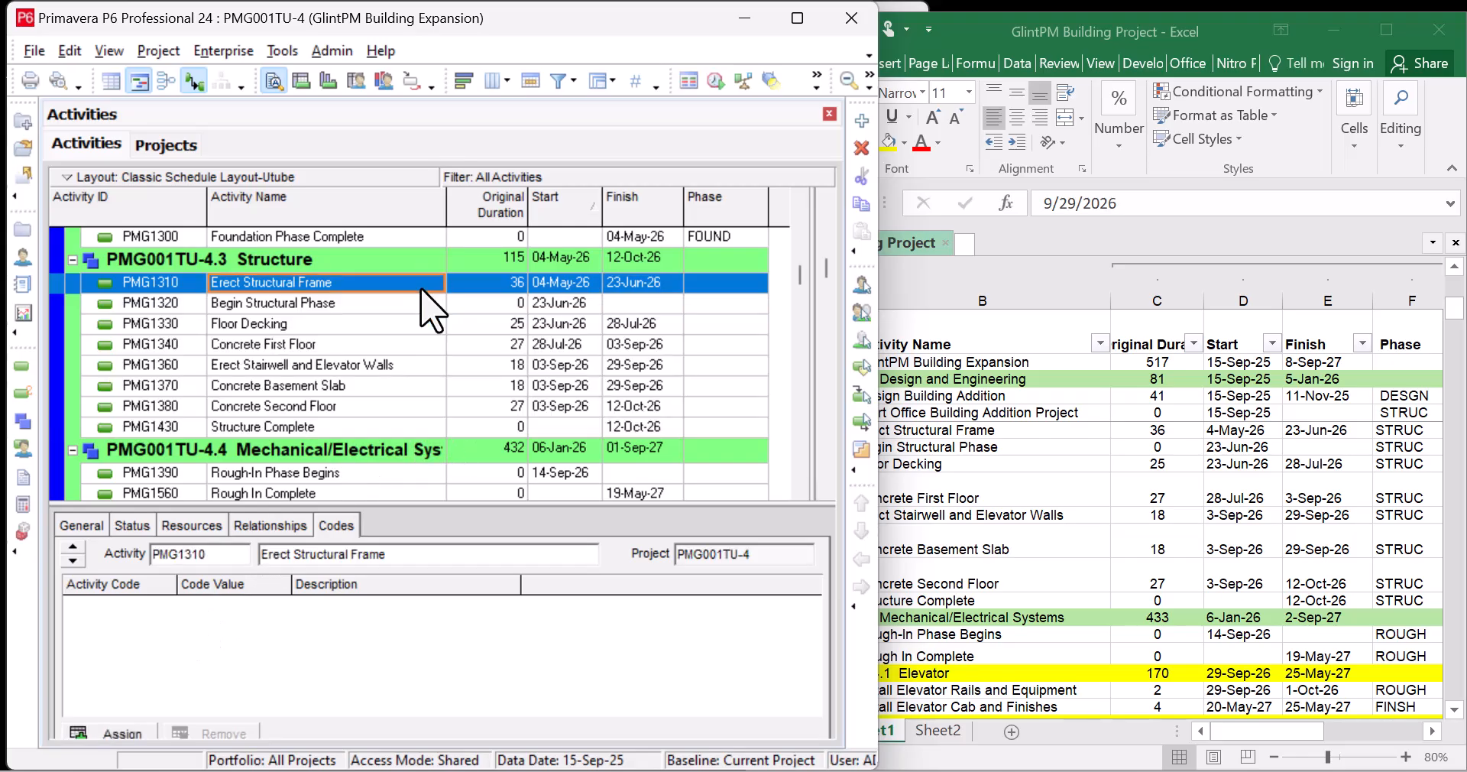
pyautogui.click(121, 734)
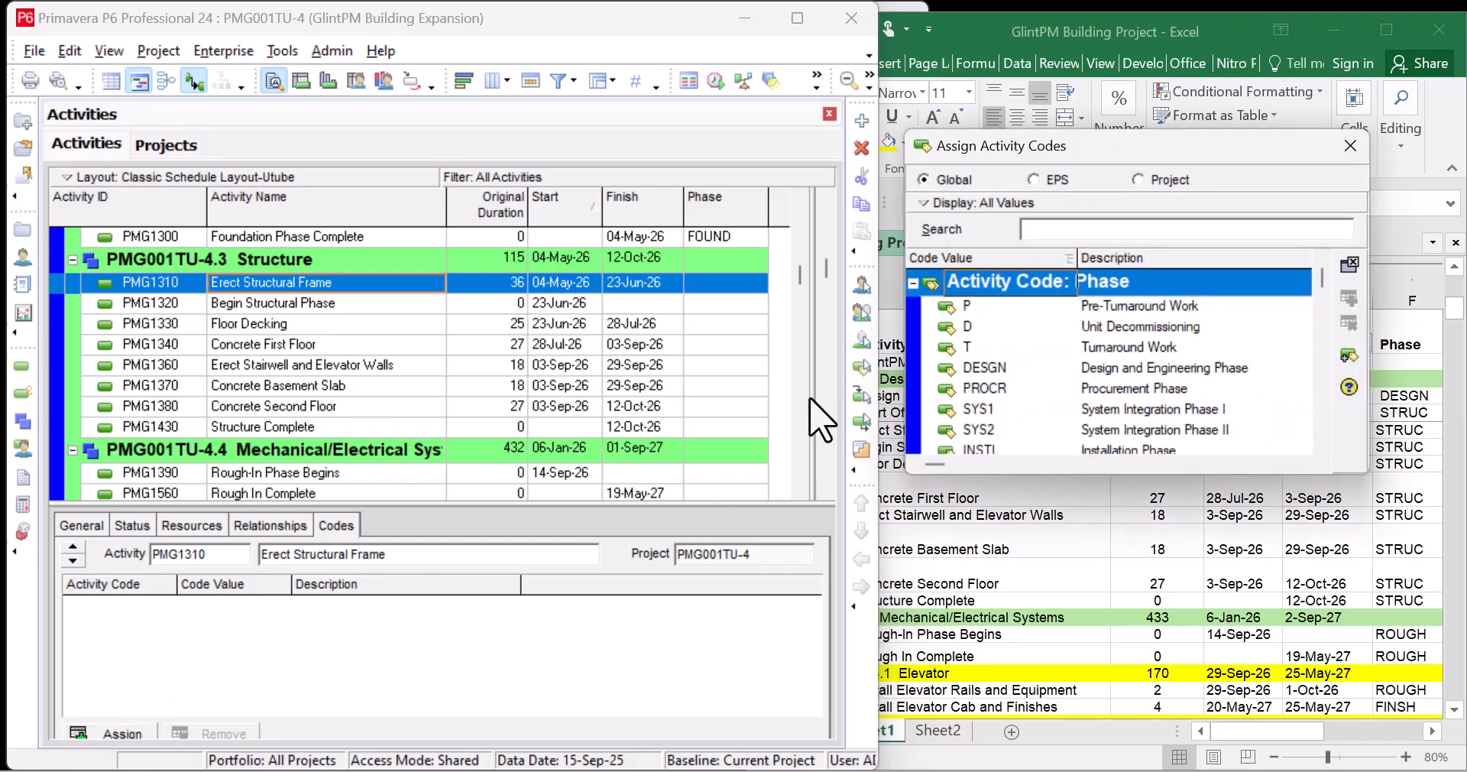
pyautogui.click(1138, 180)
pyautogui.scroll(-1, 1106, 373)
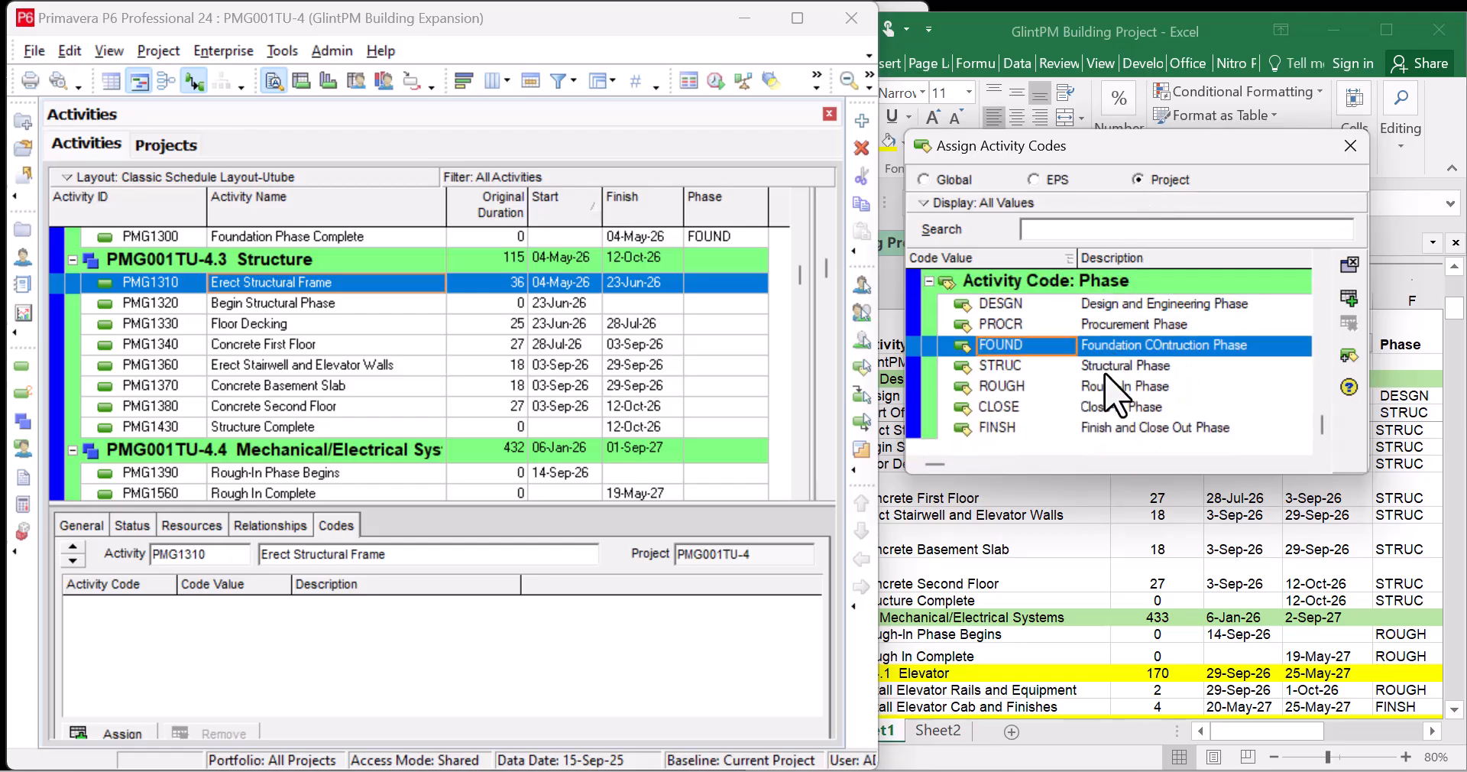
pyautogui.click(1114, 369)
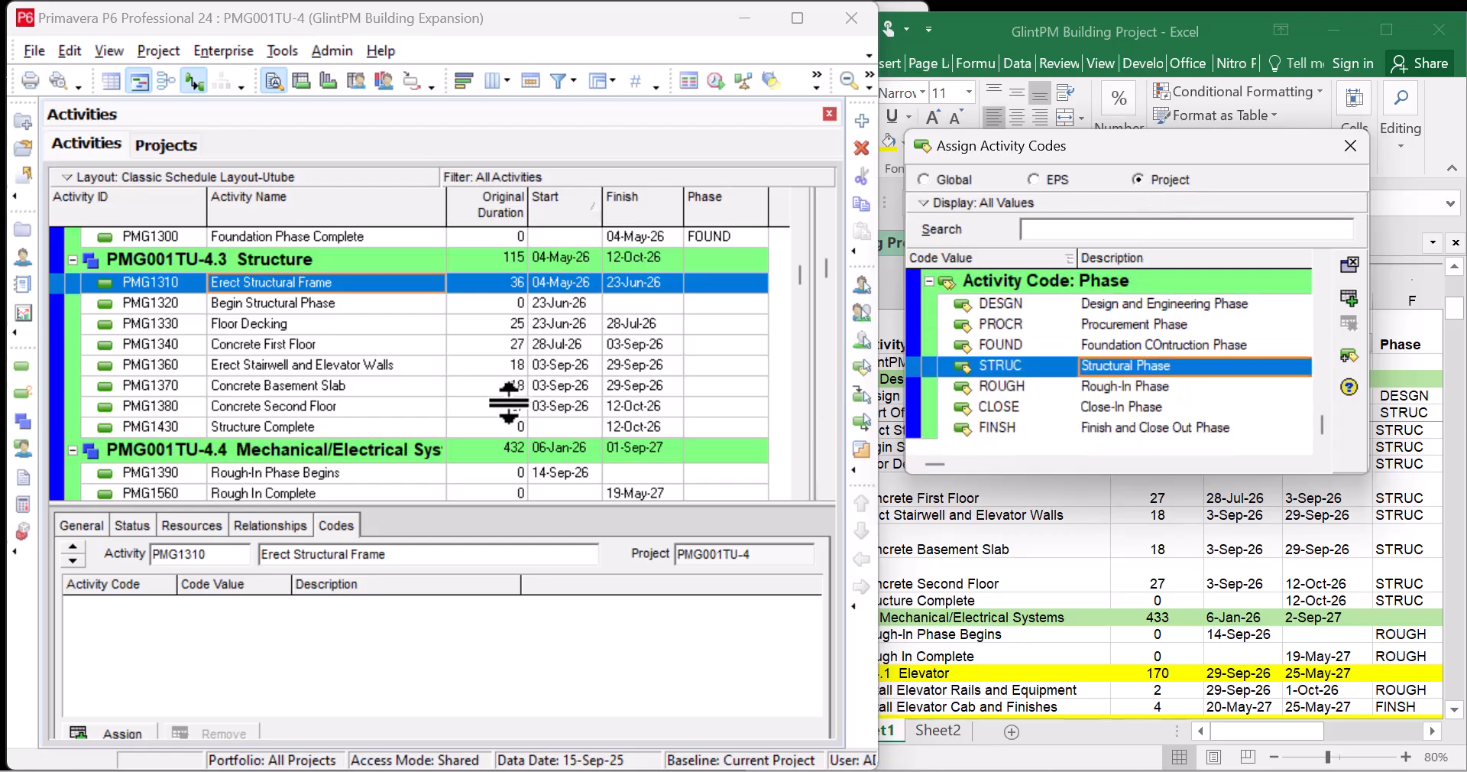
pyautogui.keyDown('shift'); pyautogui.click(435, 428); pyautogui.keyUp('shift')
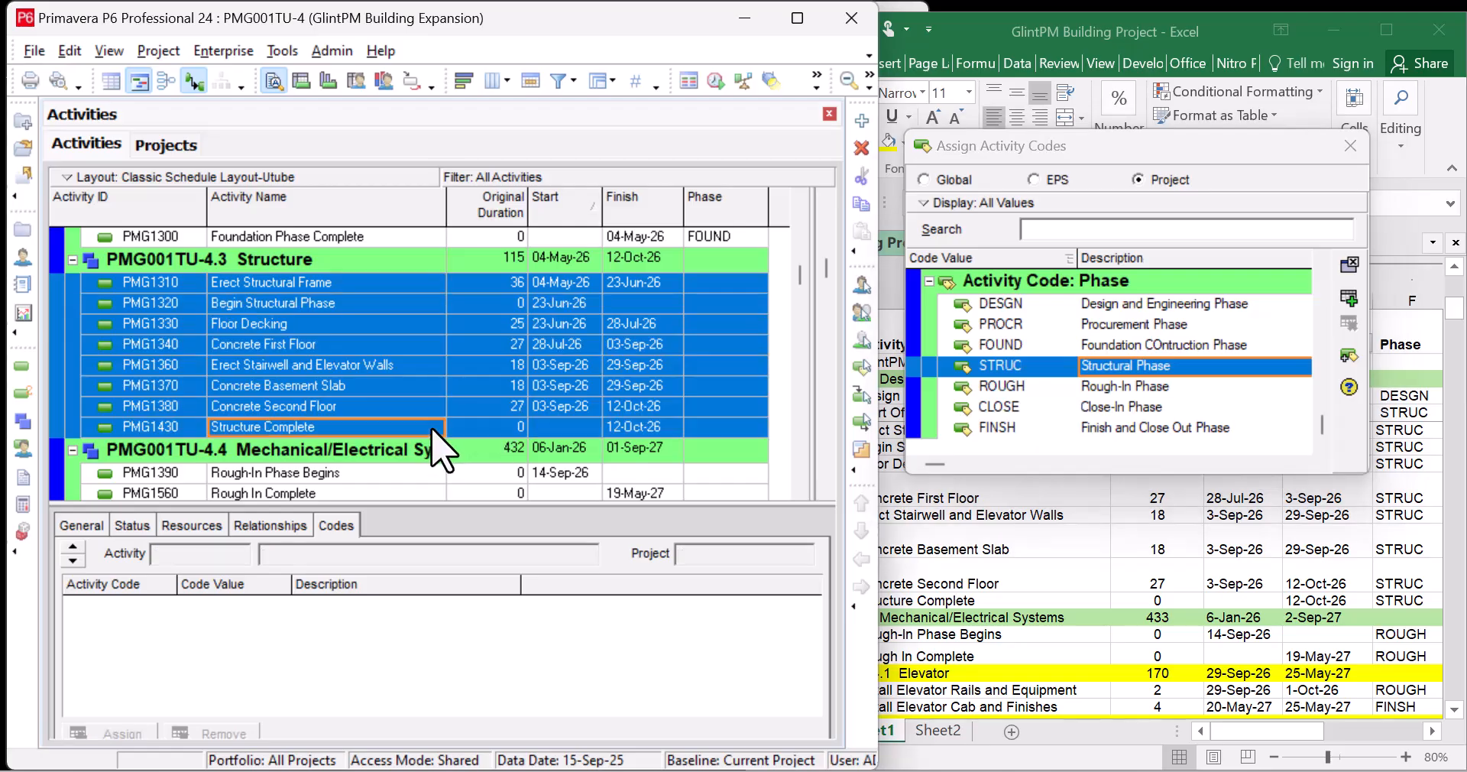
pyautogui.click(1346, 299)
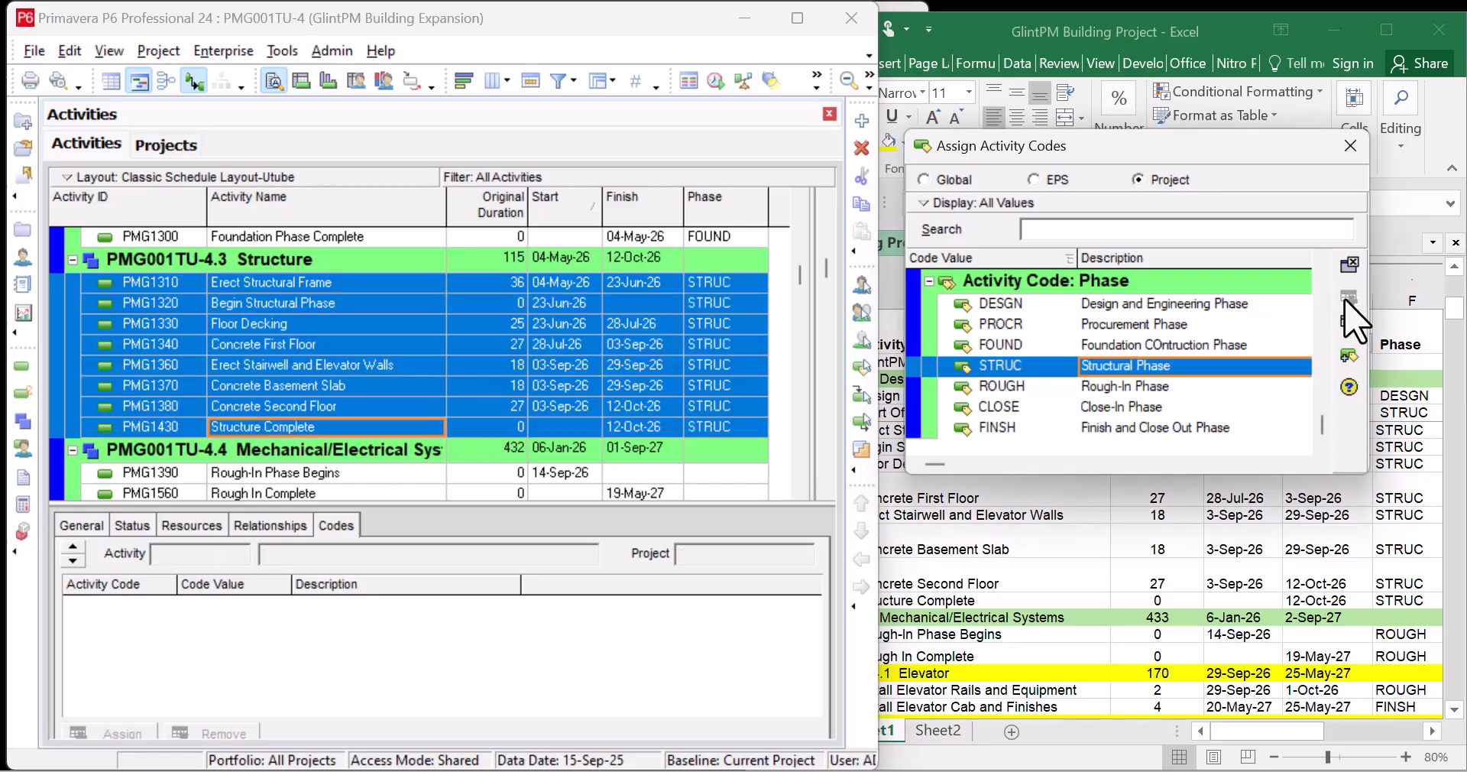
# Step: Assign the project-level Phase value ROUGH to PMG1390 Rough-In Phase Begins and PMG1560 Rough In Complete under Mechanical/Electrical Systems
pyautogui.click(722, 386)
pyautogui.scroll(-3, 726, 393)
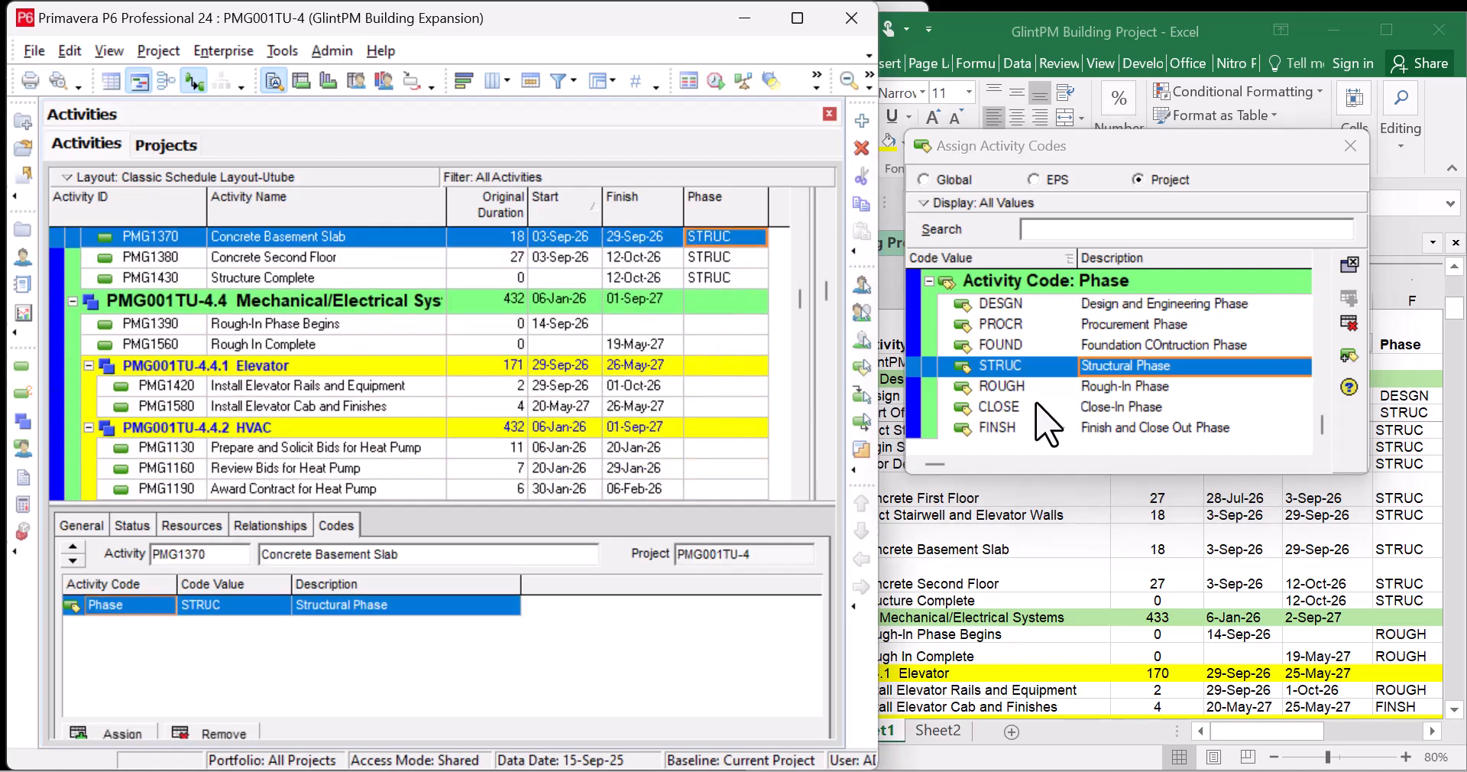
pyautogui.click(731, 329)
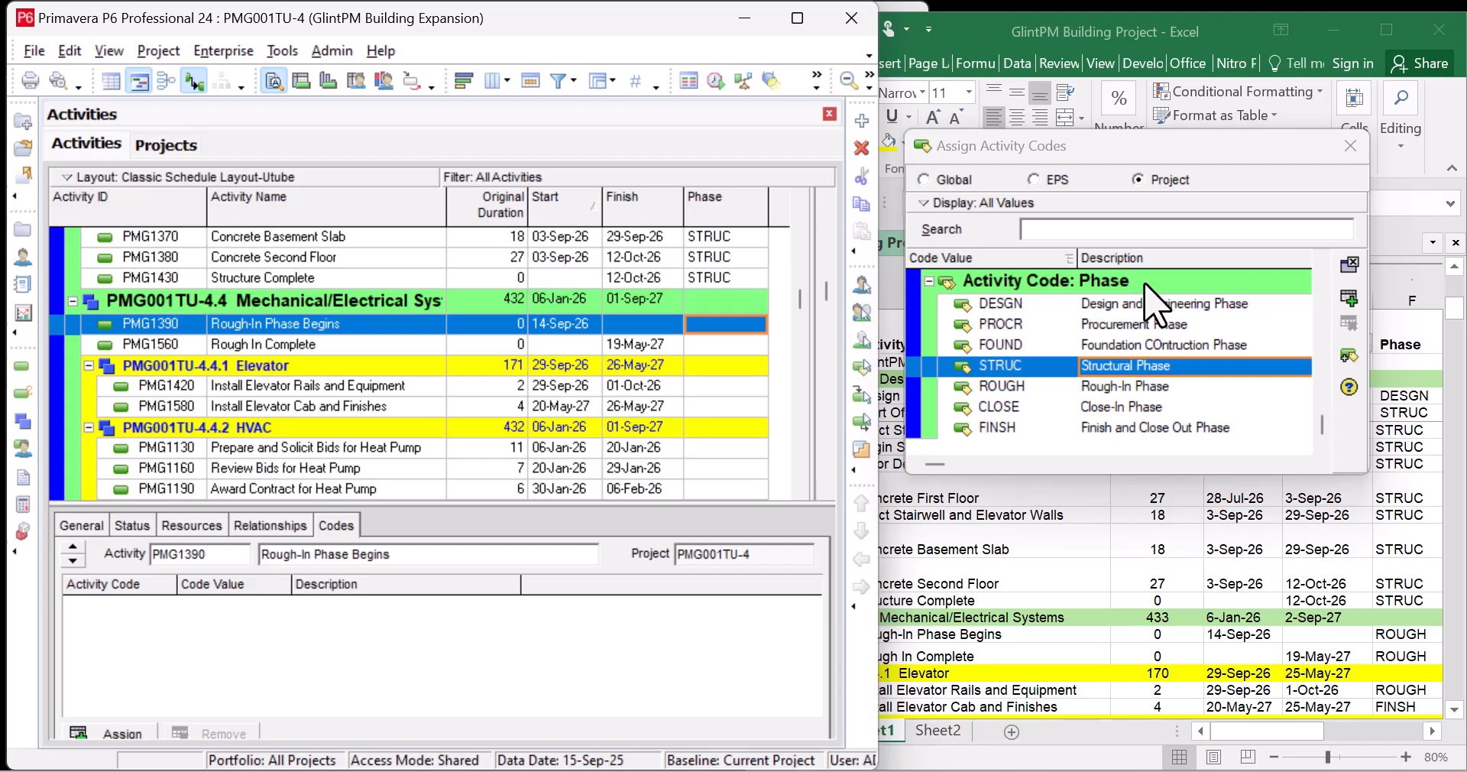
pyautogui.click(1134, 386)
pyautogui.click(1349, 297)
pyautogui.click(753, 344)
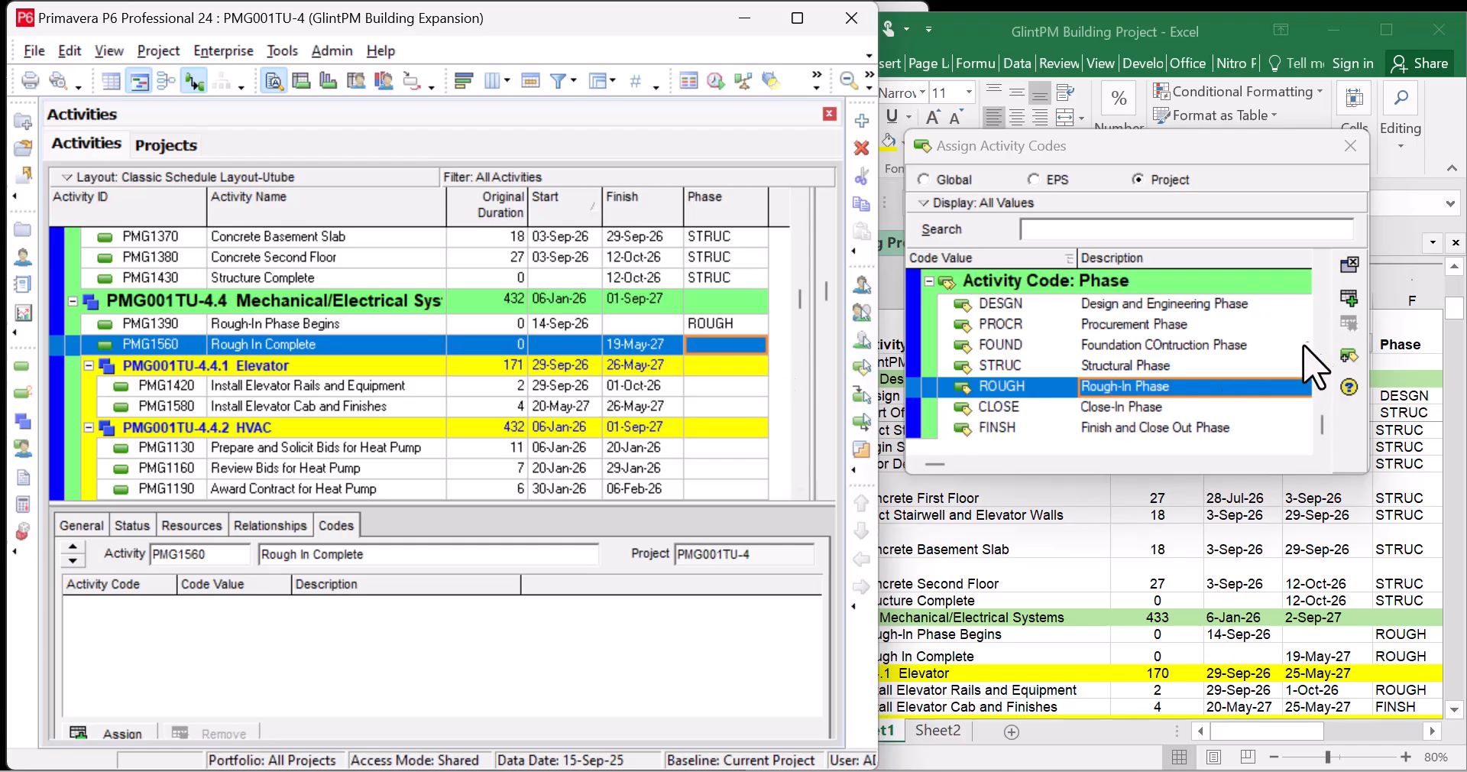
pyautogui.click(1349, 297)
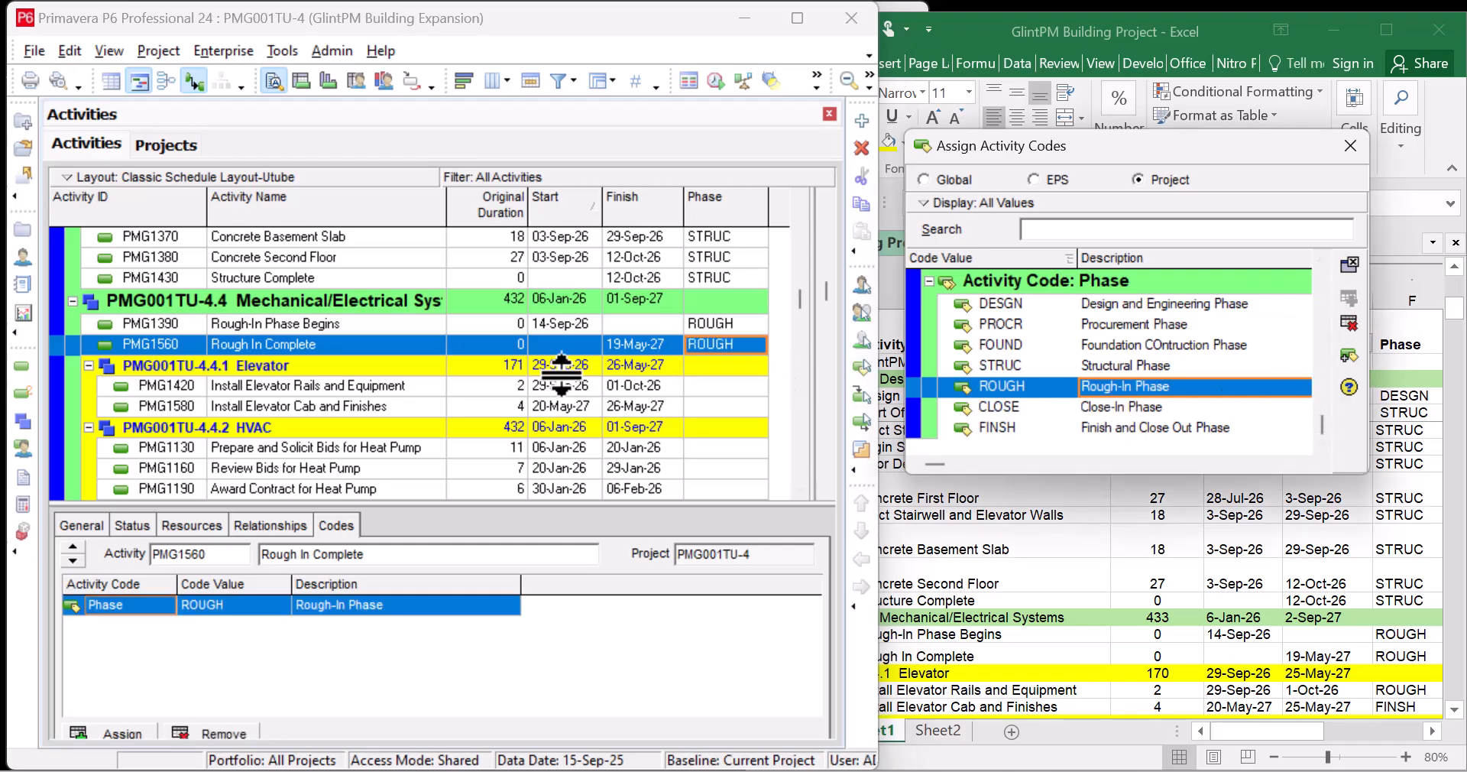
# Step: Check the Elevator rows in Excel, and in P6 assign Phase ROUGH to PMG1420 and FINSH to PMG1580
pyautogui.scroll(-1, 562, 375)
pyautogui.click(1204, 614)
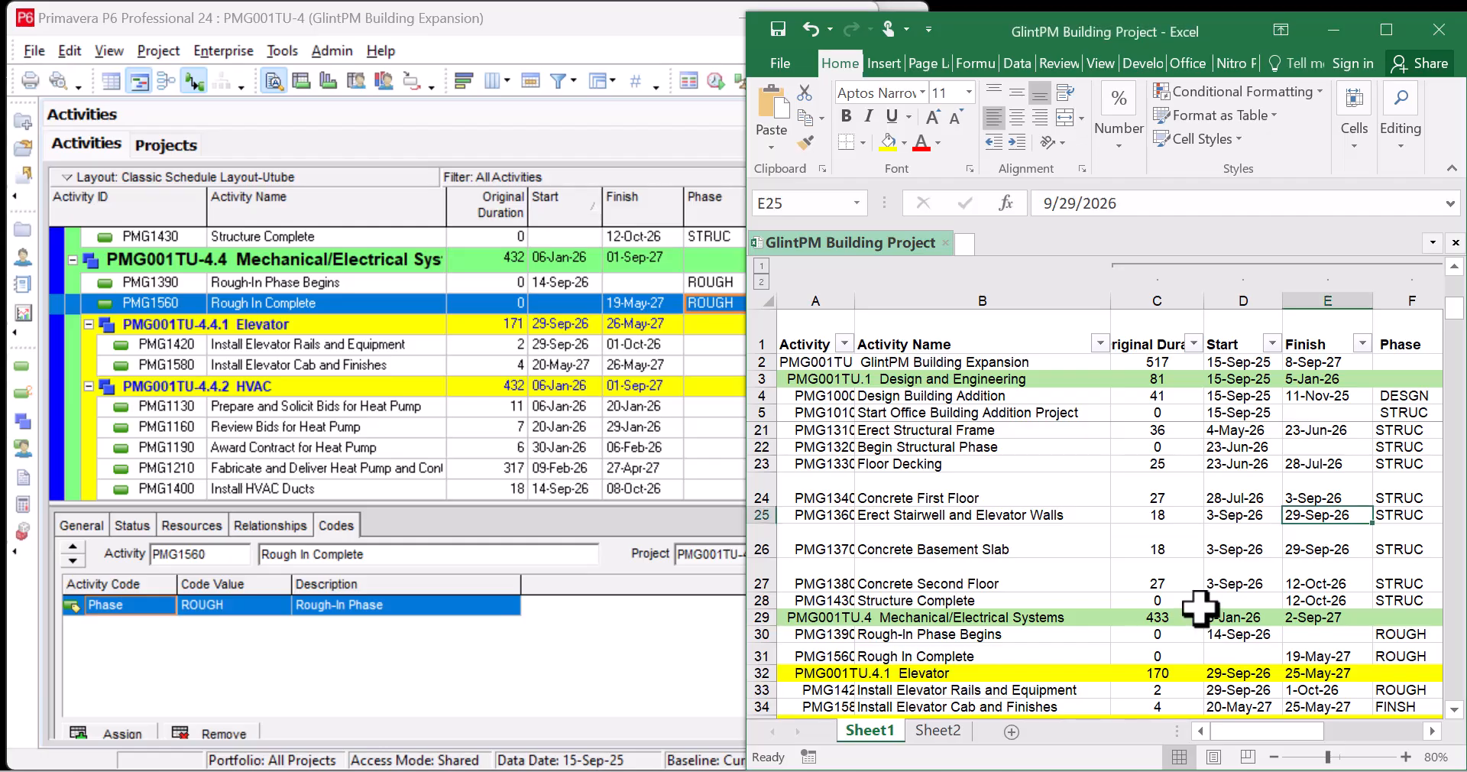
pyautogui.scroll(-2, 1200, 607)
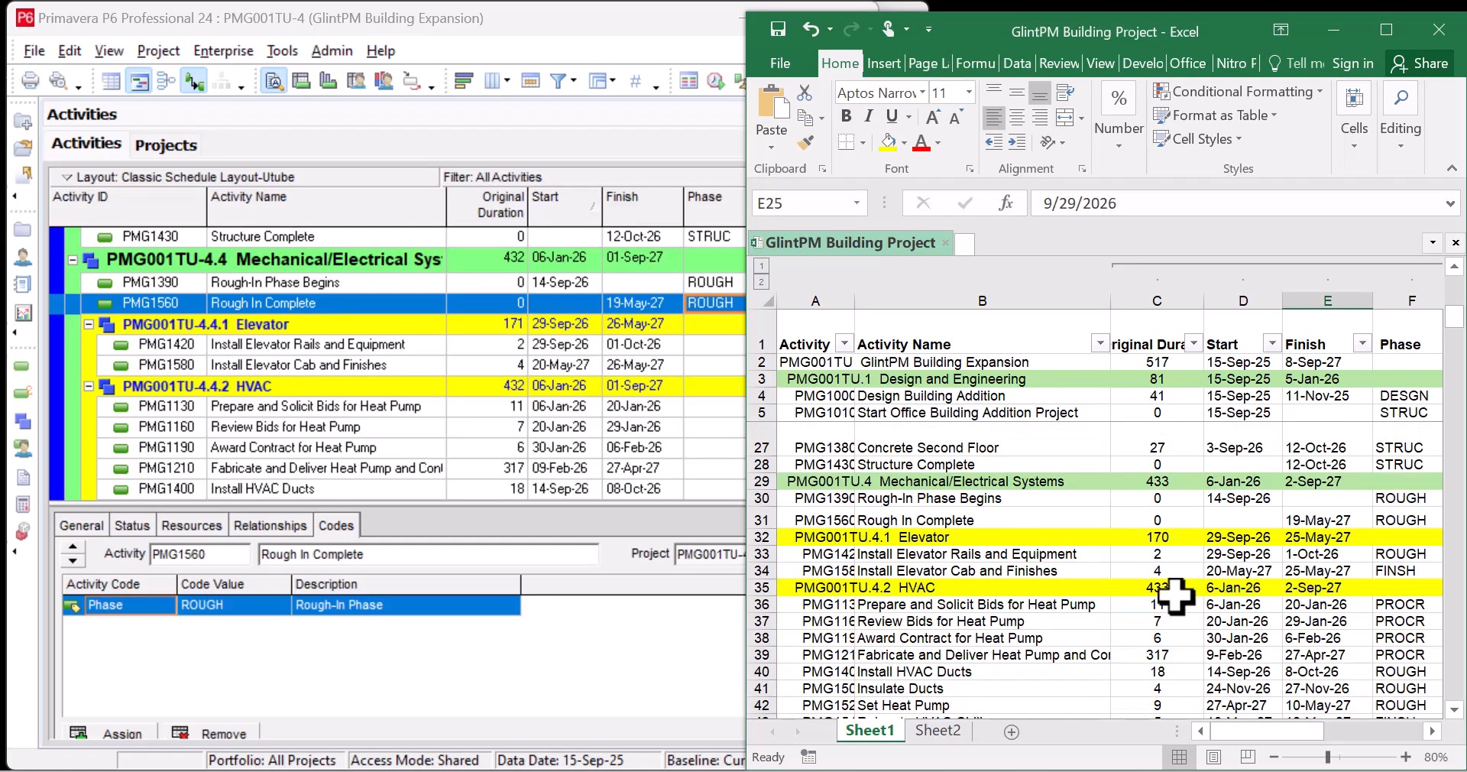
pyautogui.click(707, 346)
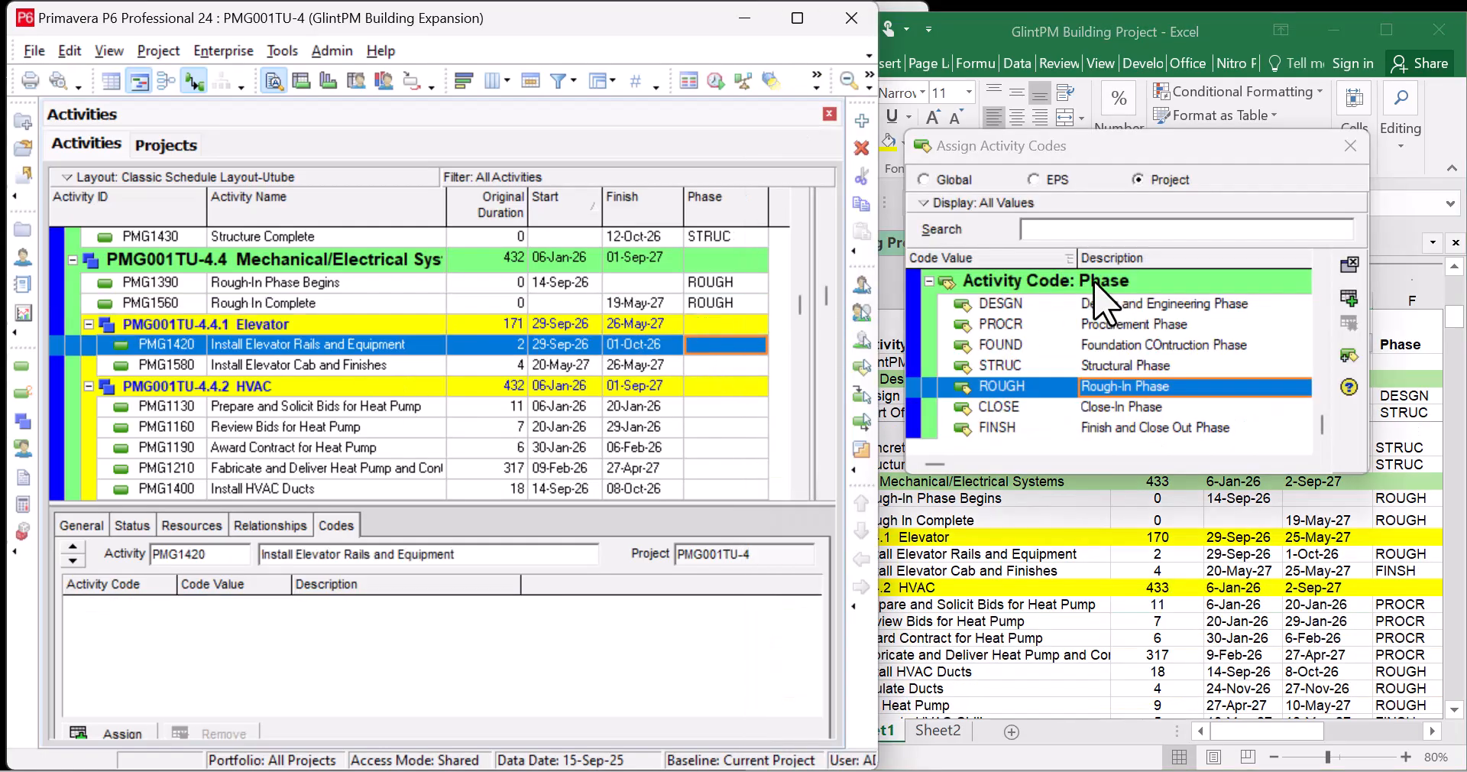
pyautogui.click(1350, 298)
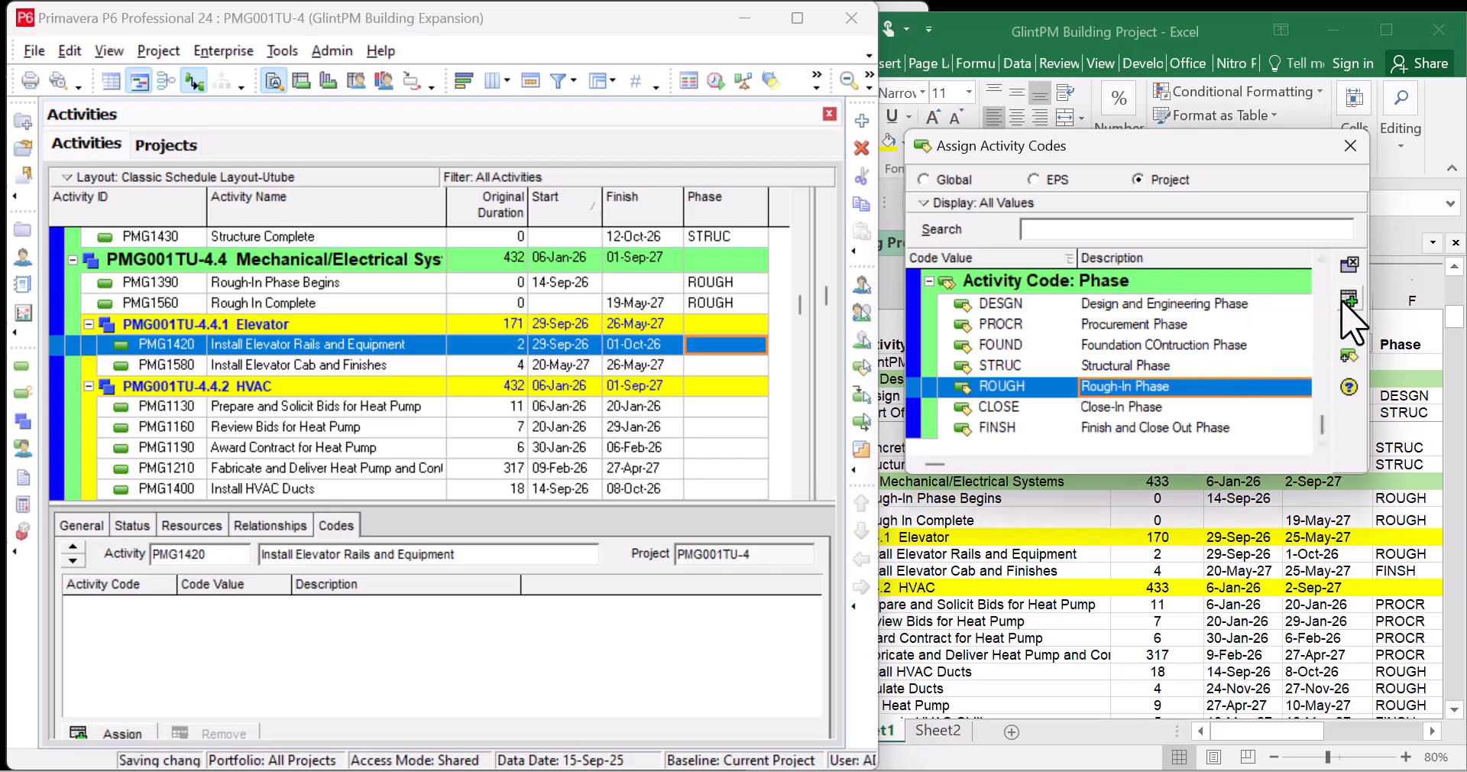
pyautogui.click(745, 366)
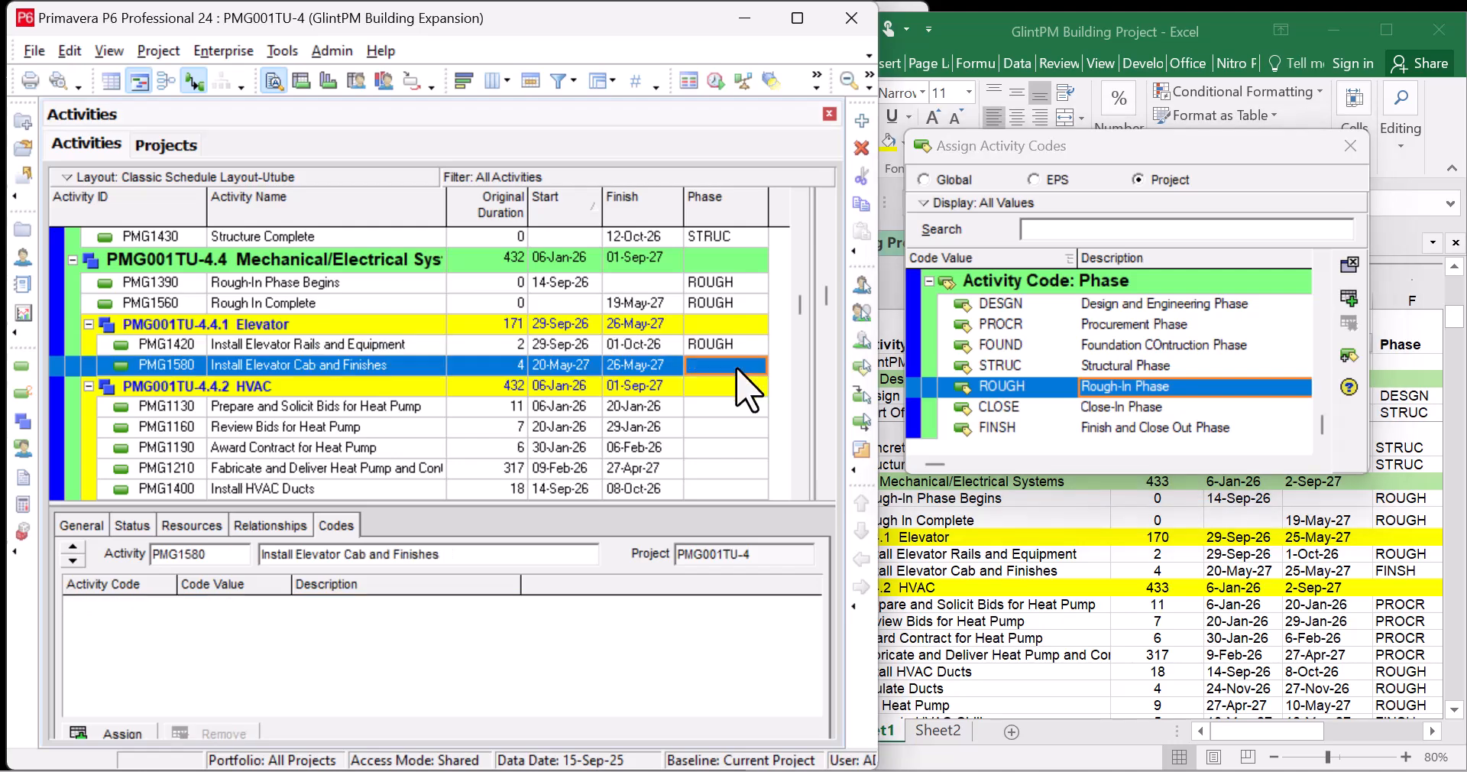
pyautogui.click(1160, 426)
pyautogui.click(1349, 302)
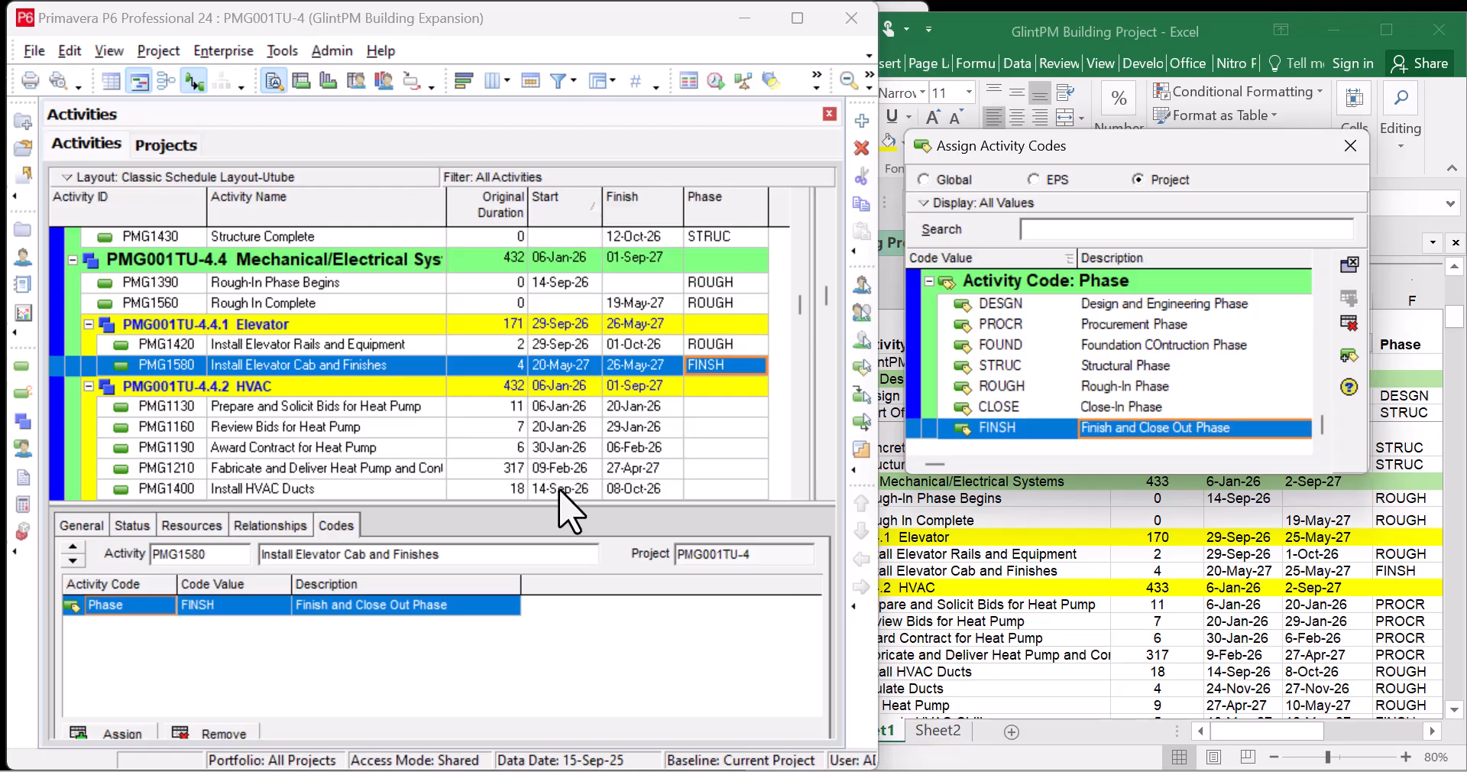
# Step: Switch to Excel and check the Phase values listed for the HVAC activities, especially the four heat pump bid, award and delivery rows
pyautogui.click(1251, 664)
pyautogui.scroll(-3, 1251, 665)
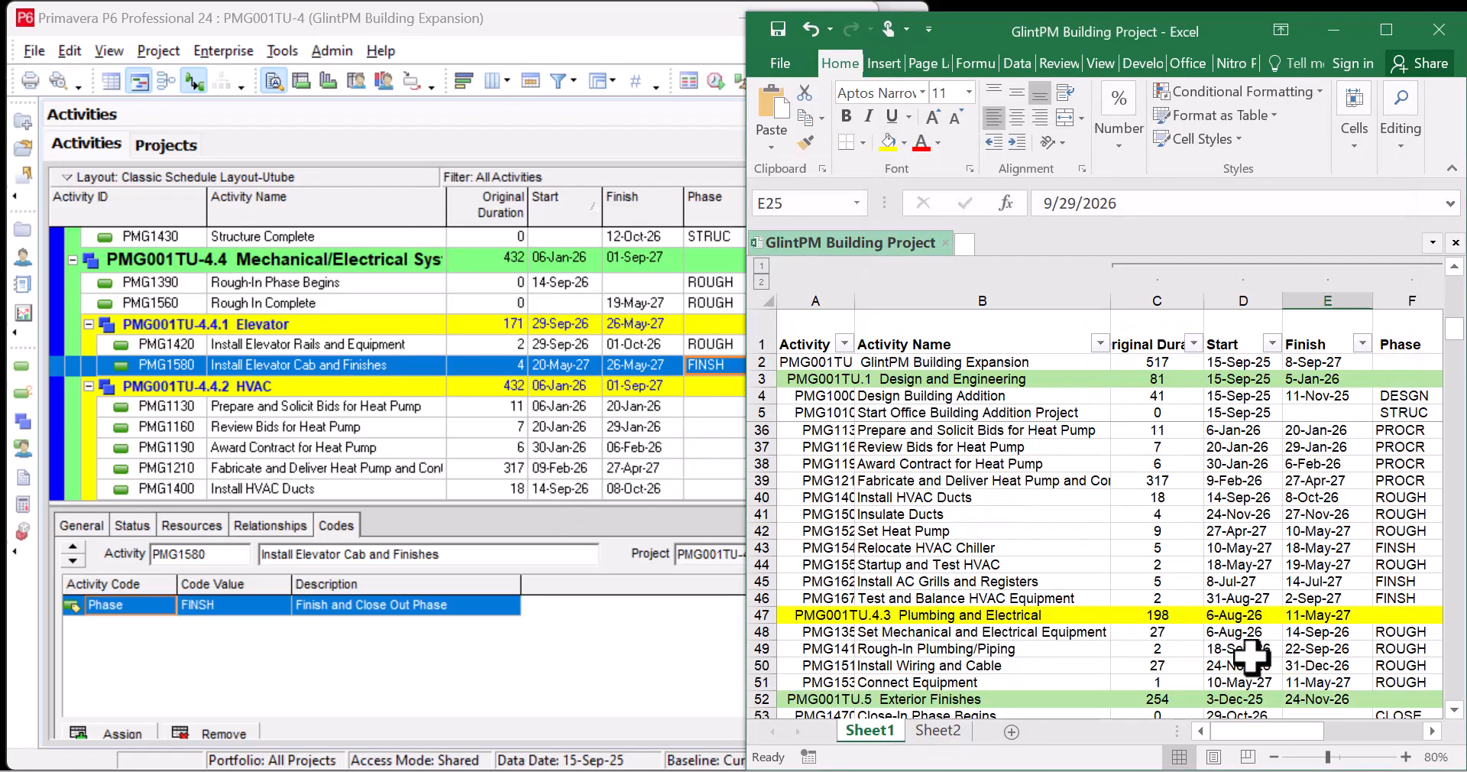
pyautogui.scroll(1, 1251, 658)
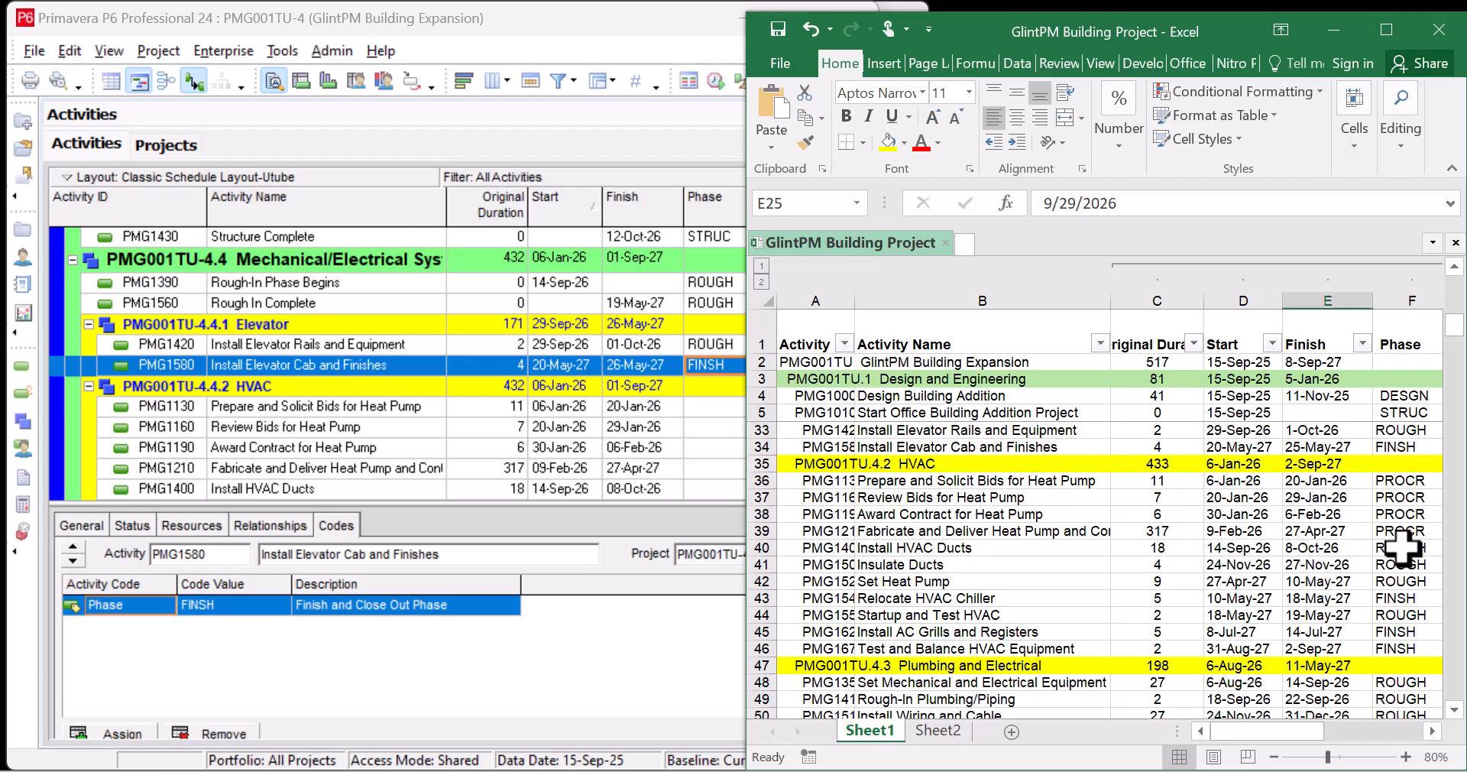
pyautogui.click(1399, 485)
pyautogui.click(1398, 499)
pyautogui.click(1395, 514)
pyautogui.click(1391, 532)
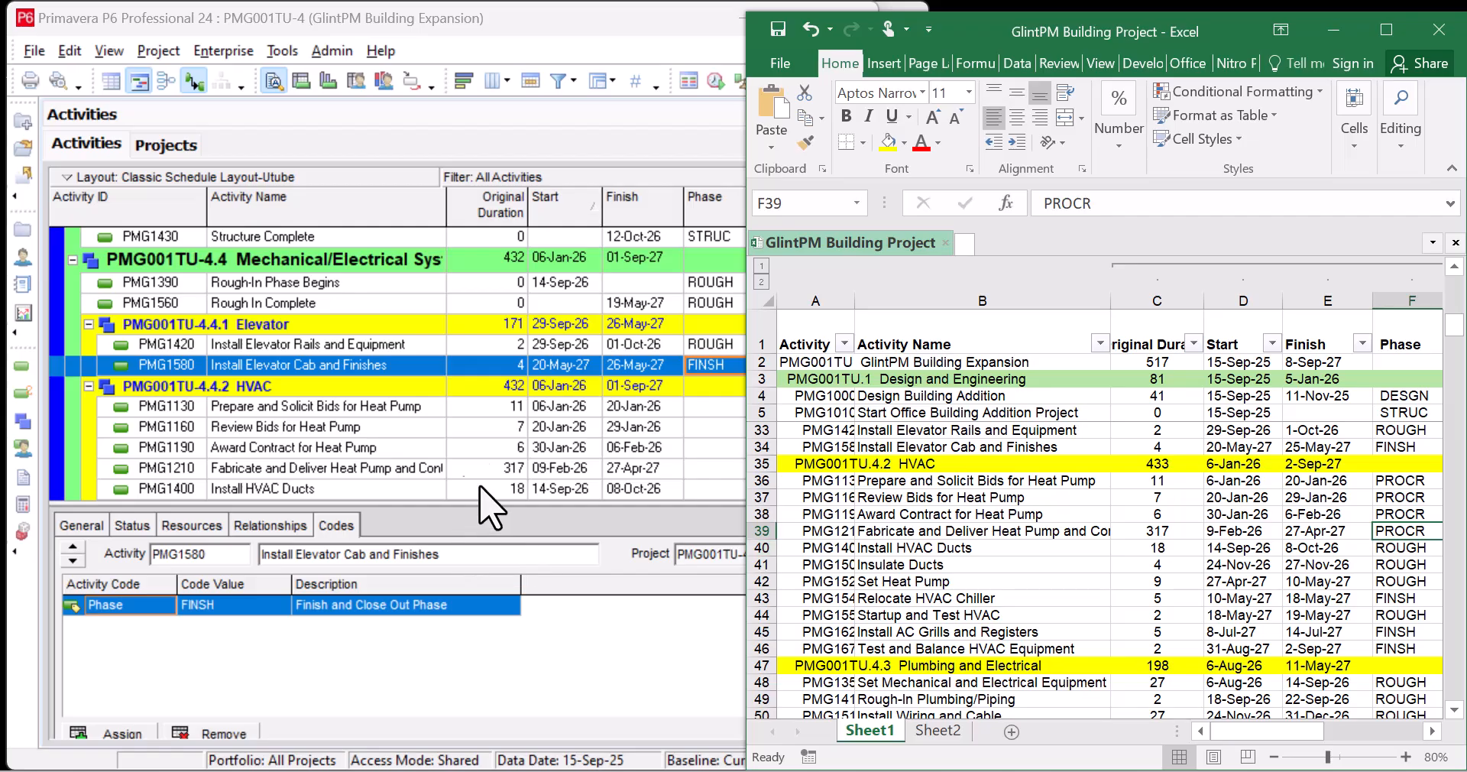
# Step: In P6, assign the Phase value PROCR to HVAC activities PMG1130 Prepare and Solicit Bids and PMG1160 Review Bids for Heat Pump
pyautogui.doubleClick(706, 406)
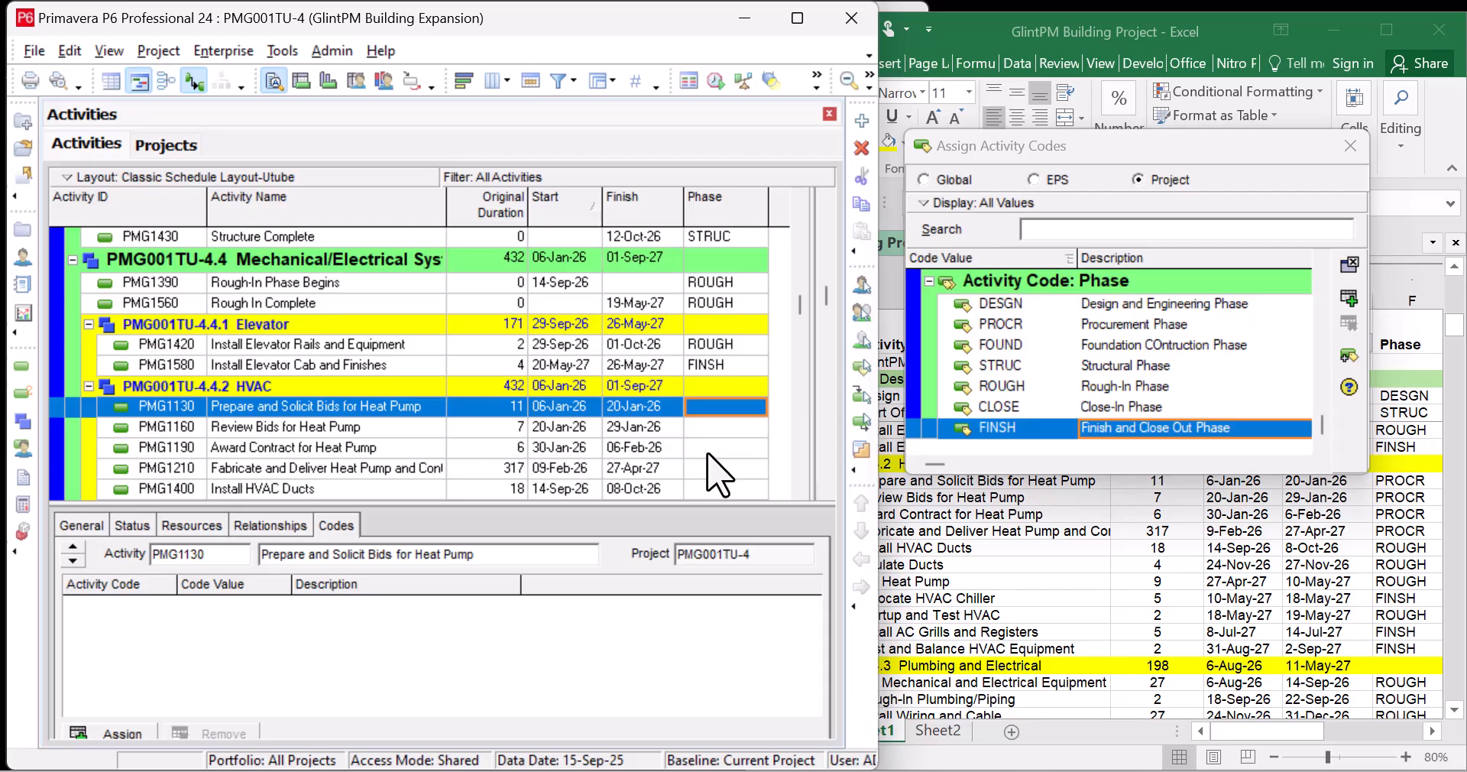
pyautogui.click(1129, 330)
pyautogui.click(1347, 298)
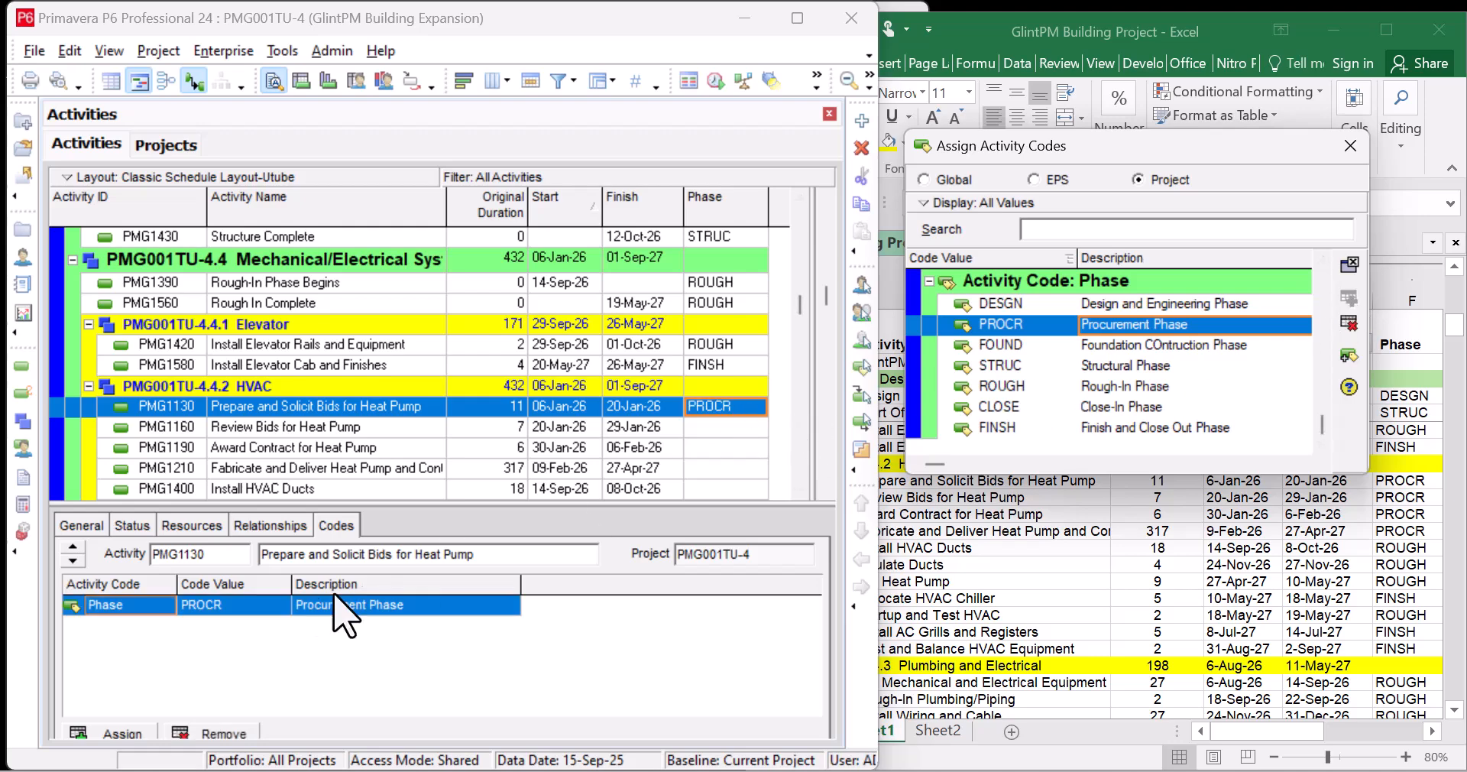
pyautogui.click(544, 426)
pyautogui.click(1349, 298)
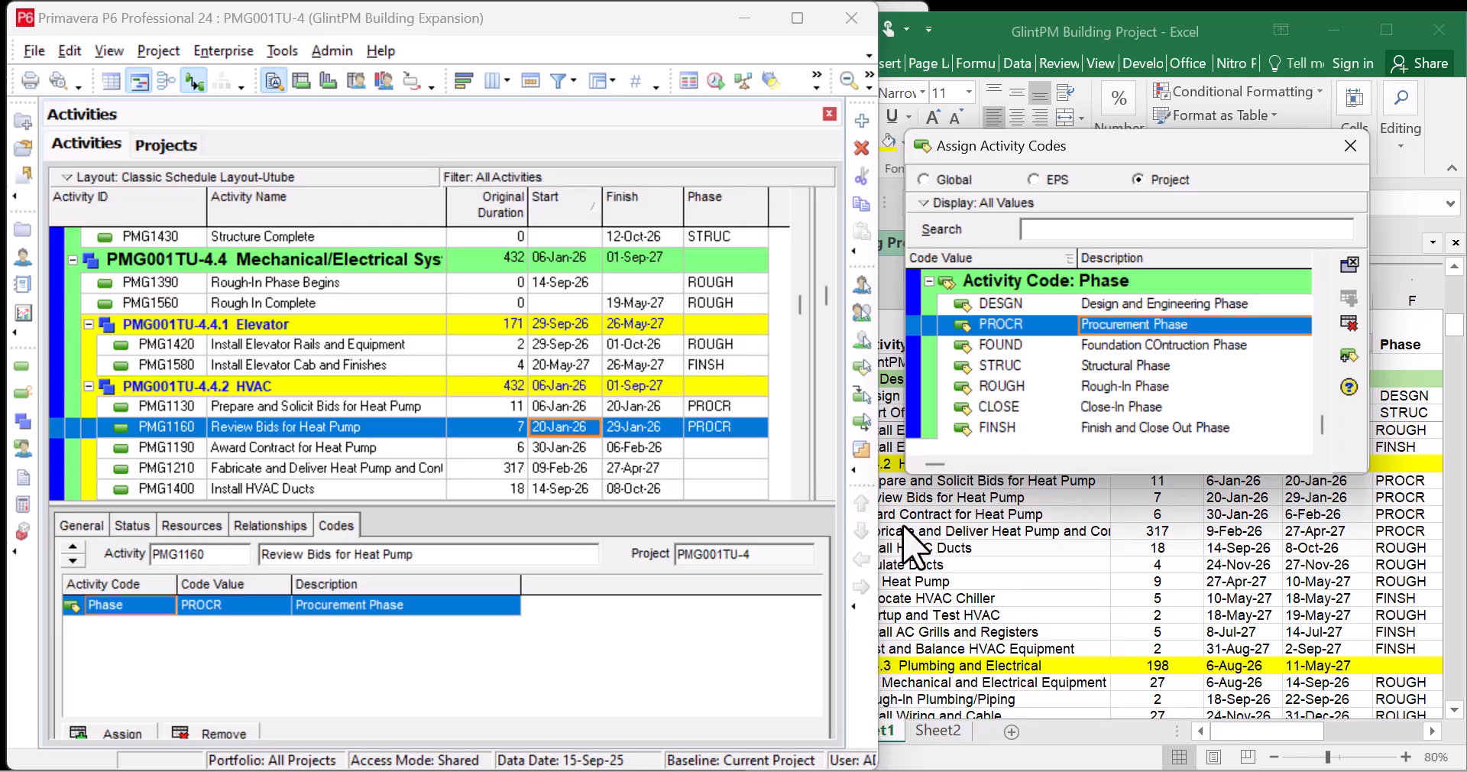
# Step: Narrow the P6 window to expose more of the Excel list, and assign Phase PROCR to HVAC activities PMG1190 and PMG1210
pyautogui.moveTo(878, 512); pyautogui.dragTo(840, 510)
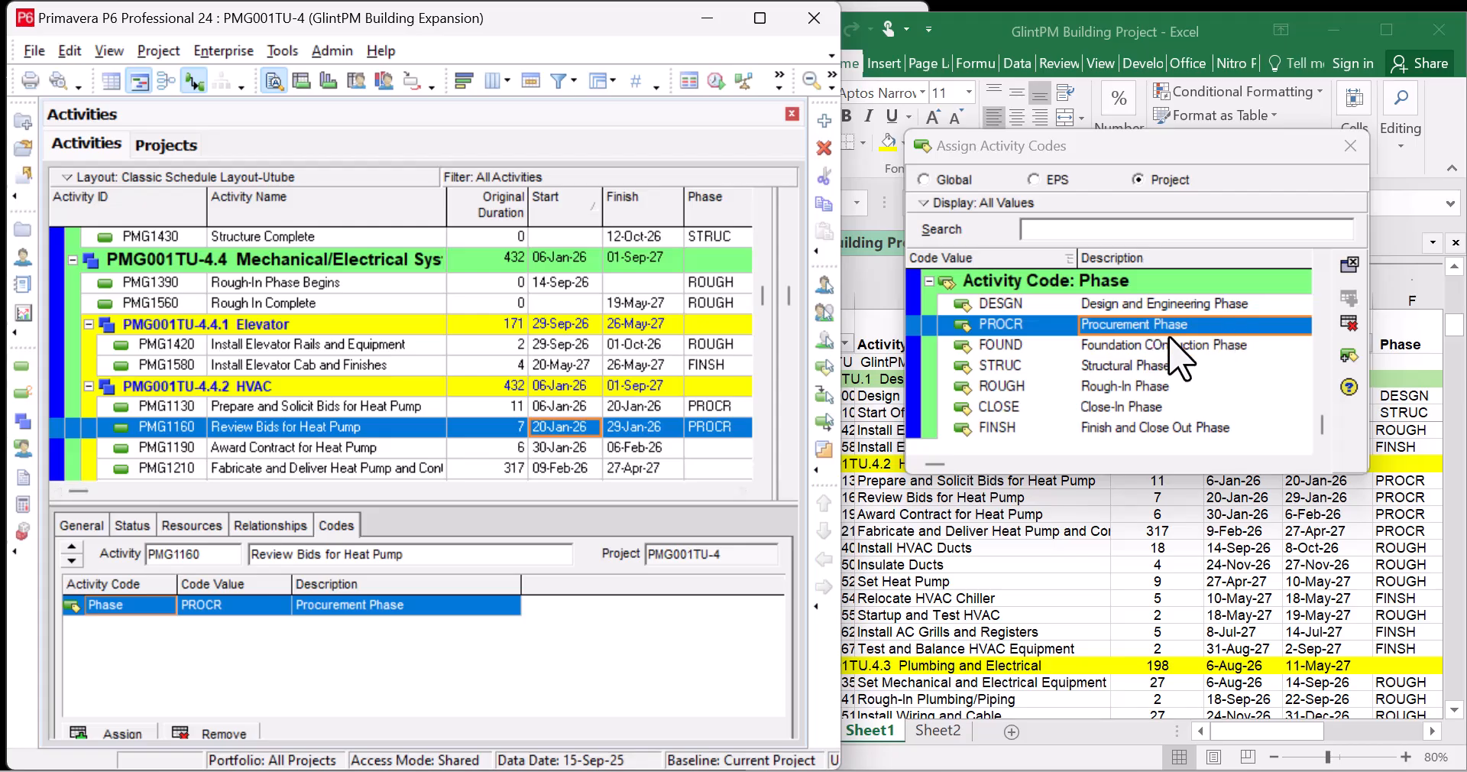
pyautogui.click(712, 449)
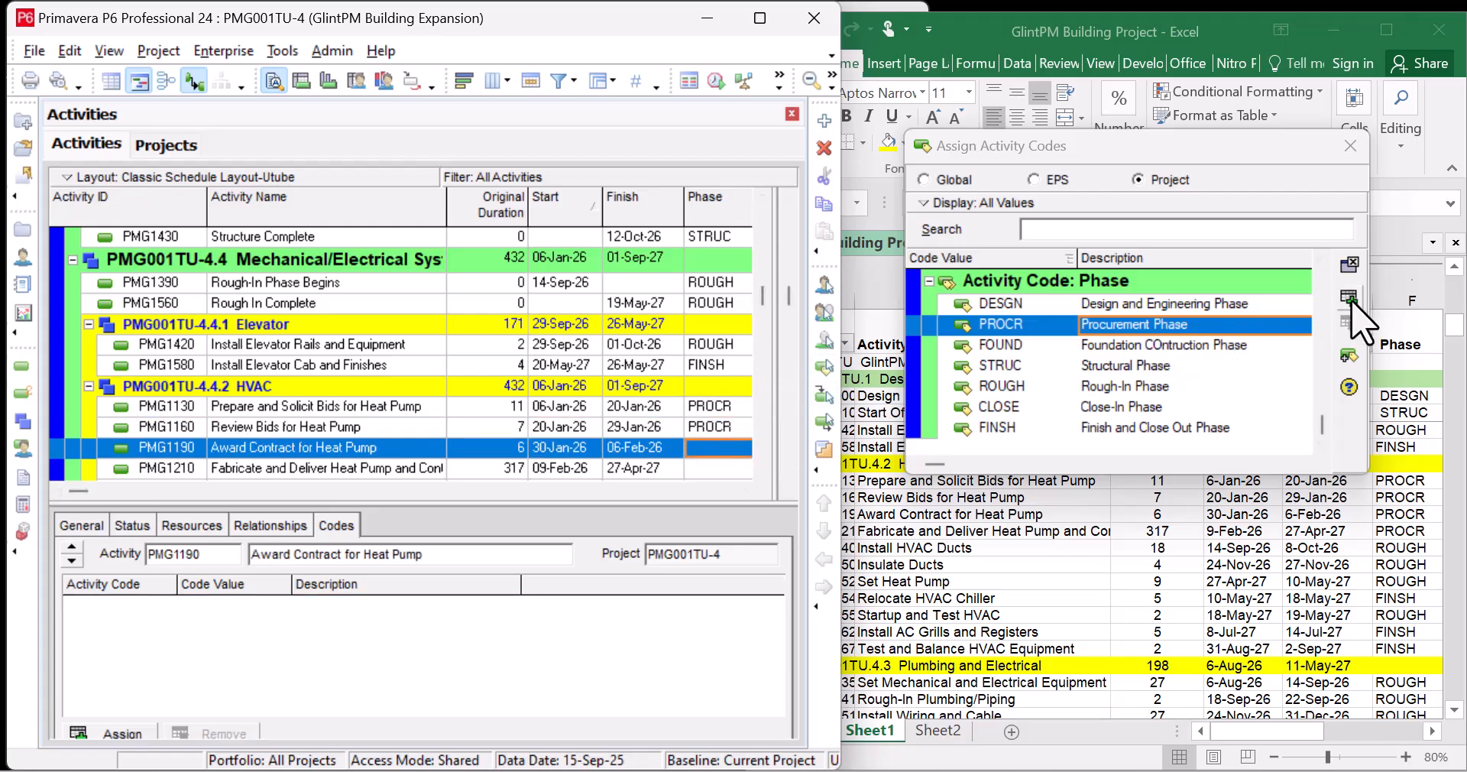
pyautogui.click(1349, 298)
pyautogui.scroll(-1, 690, 391)
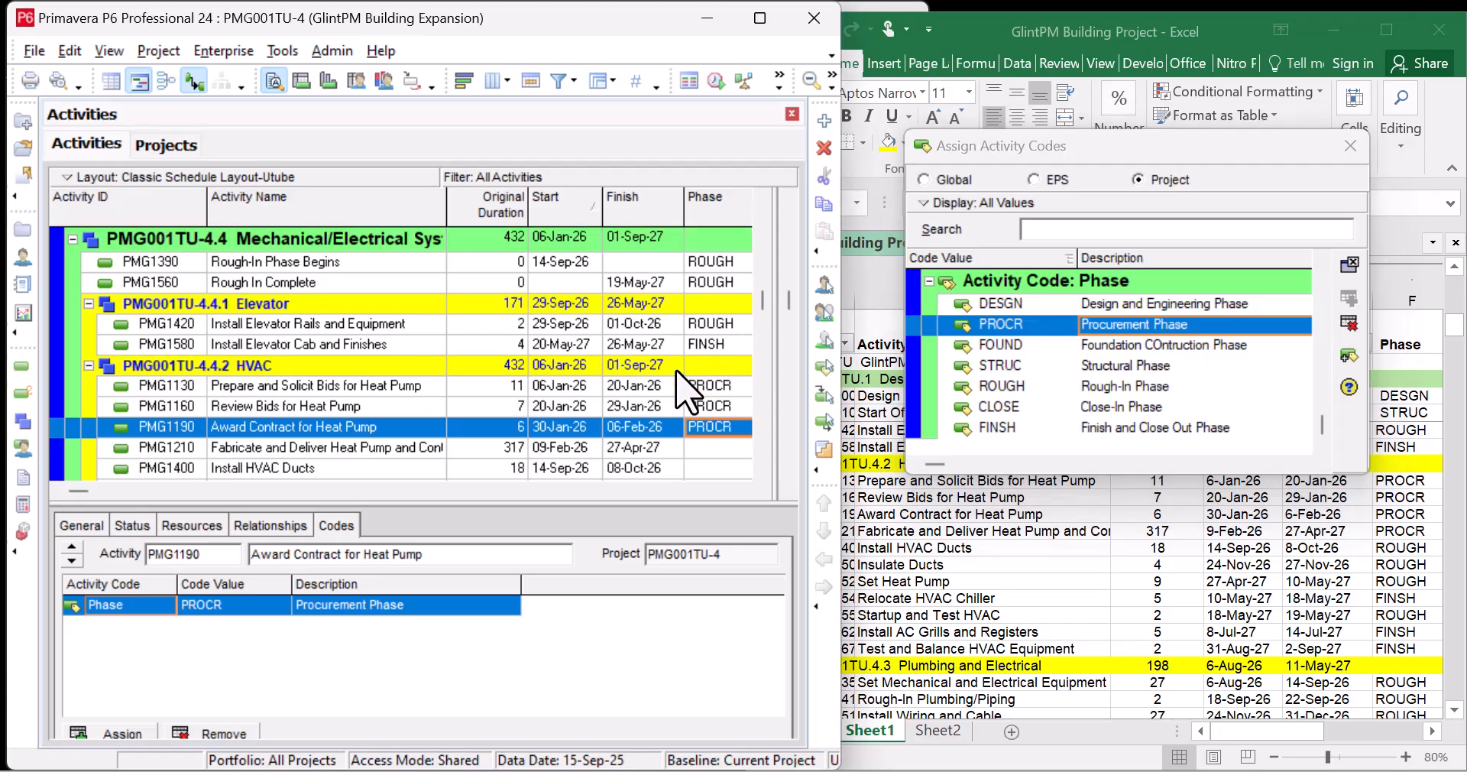
pyautogui.scroll(-1, 690, 391)
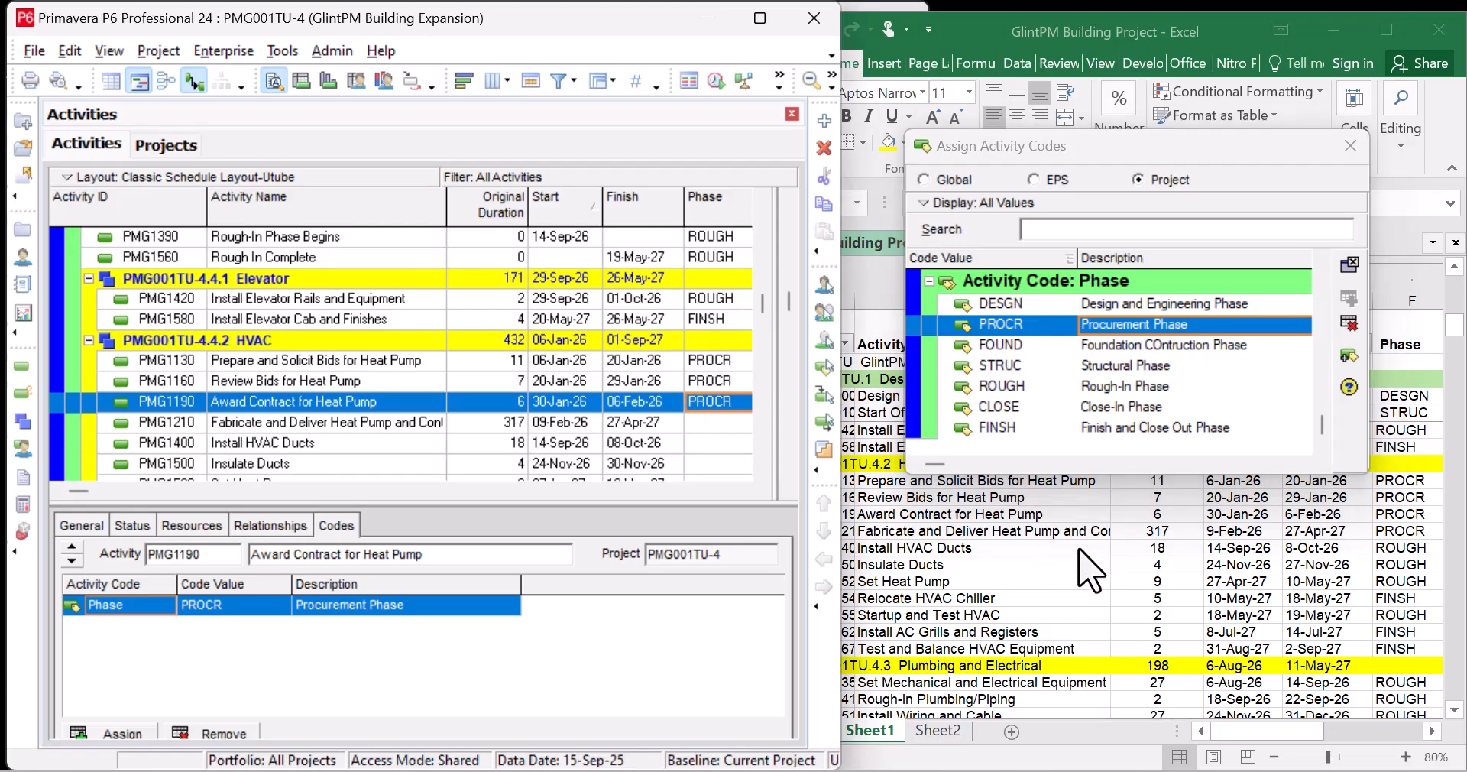
pyautogui.click(718, 423)
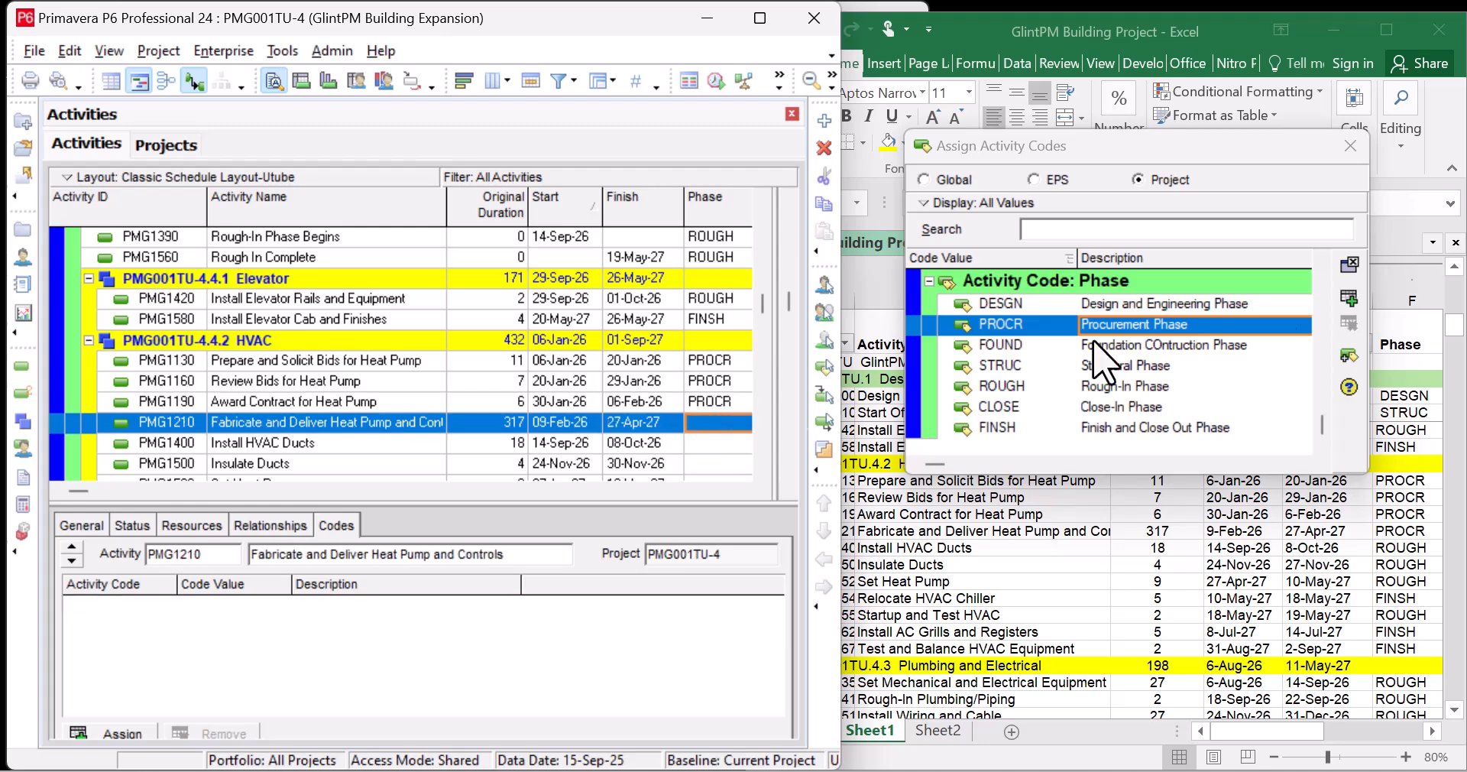
pyautogui.click(1350, 297)
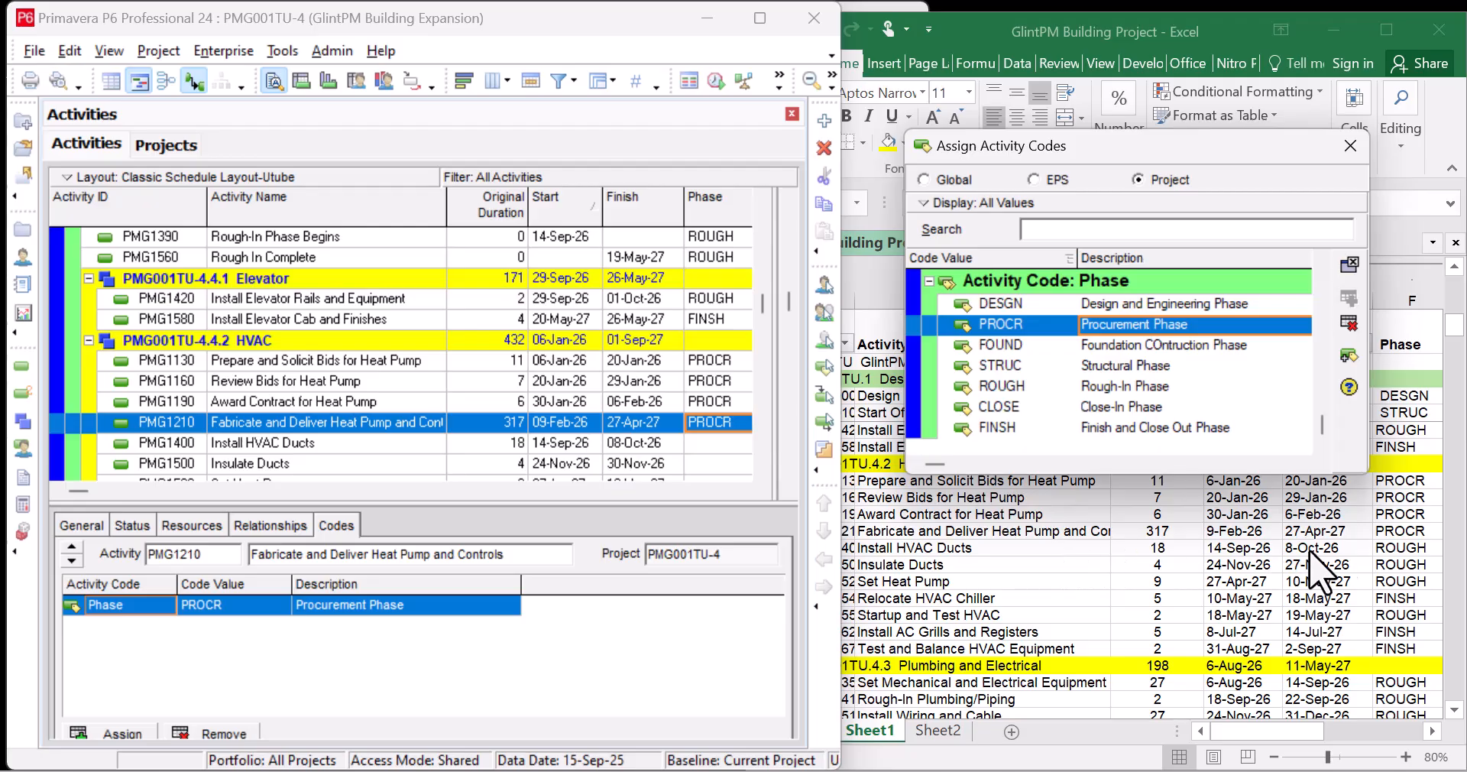
# Step: Assign the Phase value ROUGH to HVAC activities PMG1400 Install HVAC Ducts, PMG1500 Insulate Ducts and PMG1520 Set Heat Pump
pyautogui.click(701, 444)
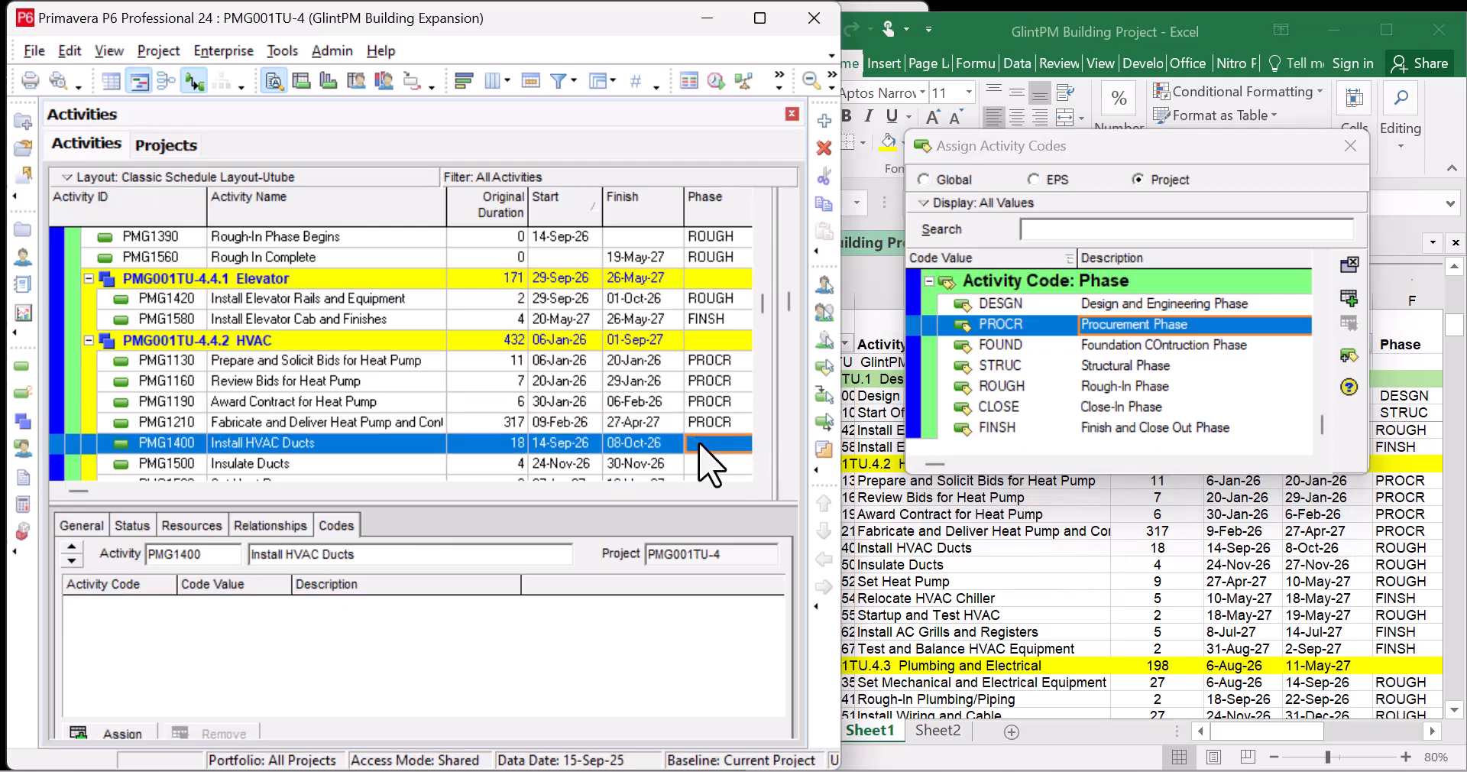
pyautogui.click(1173, 386)
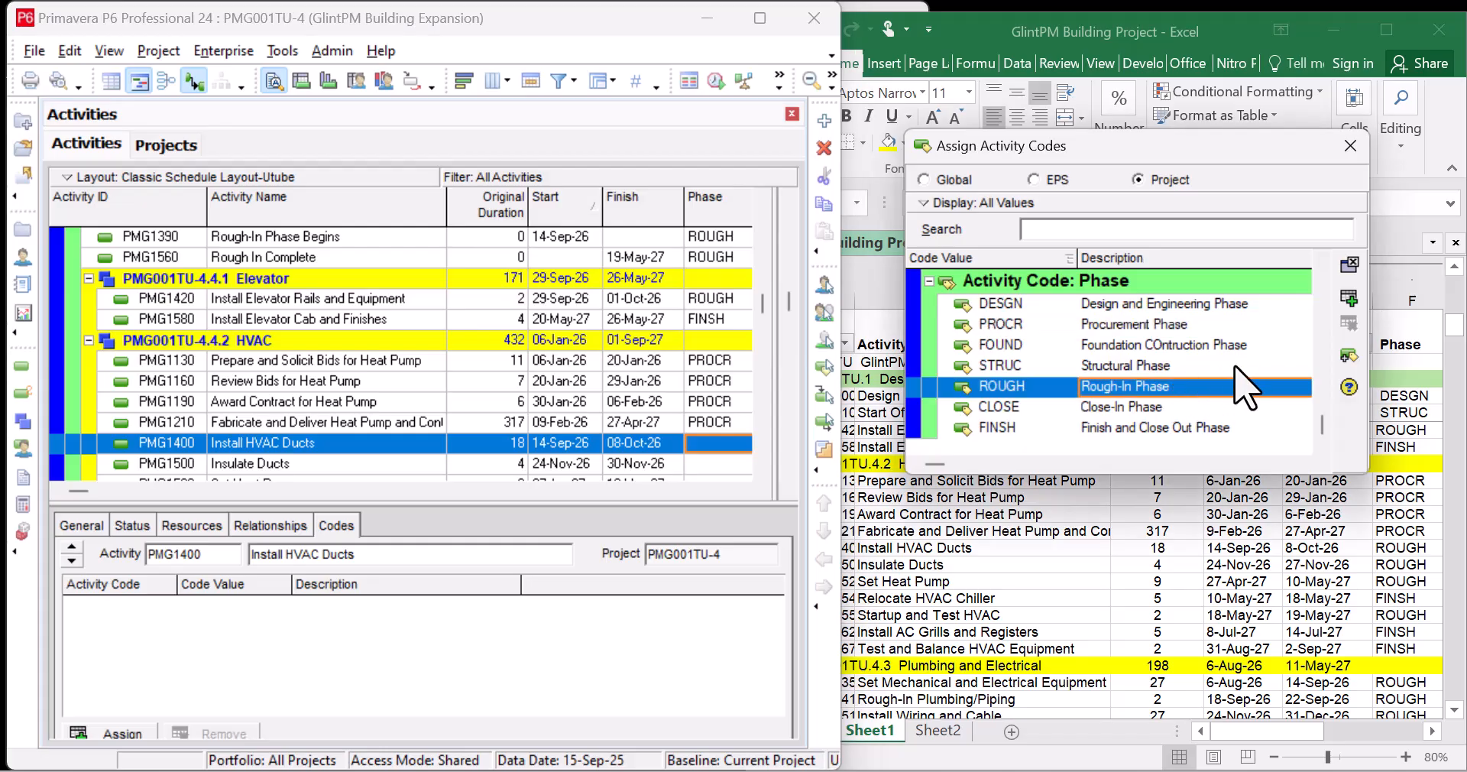
pyautogui.click(1350, 297)
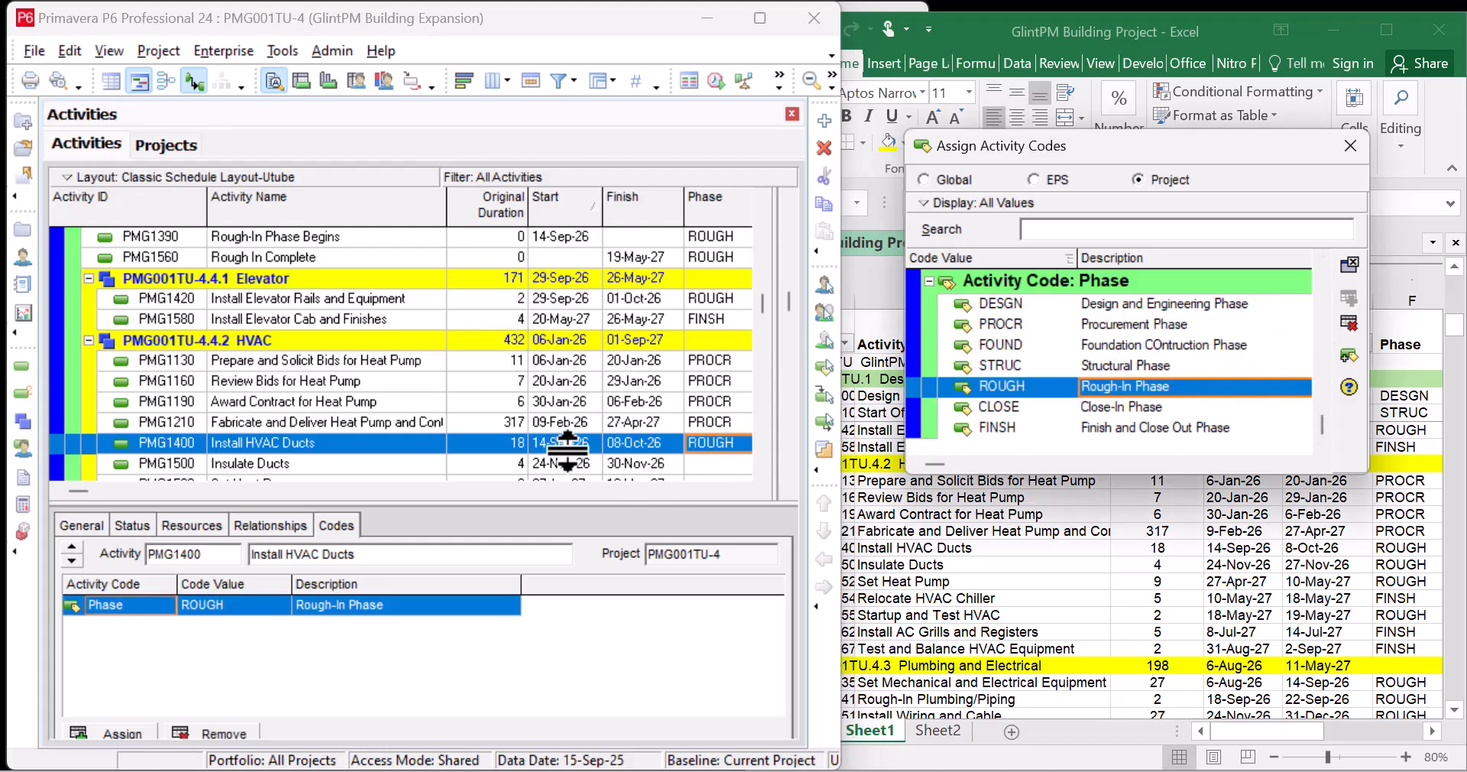
pyautogui.scroll(-1, 567, 450)
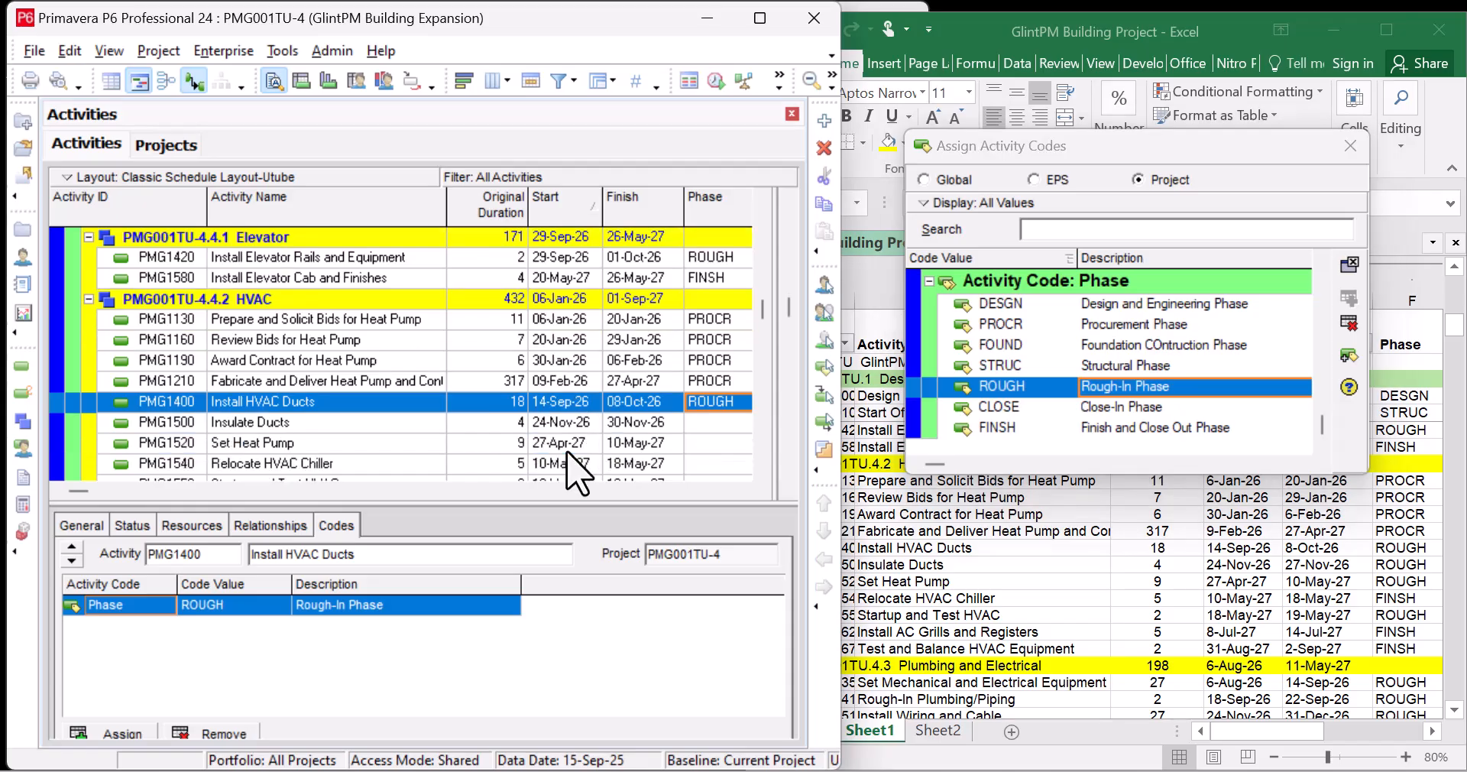
pyautogui.click(690, 424)
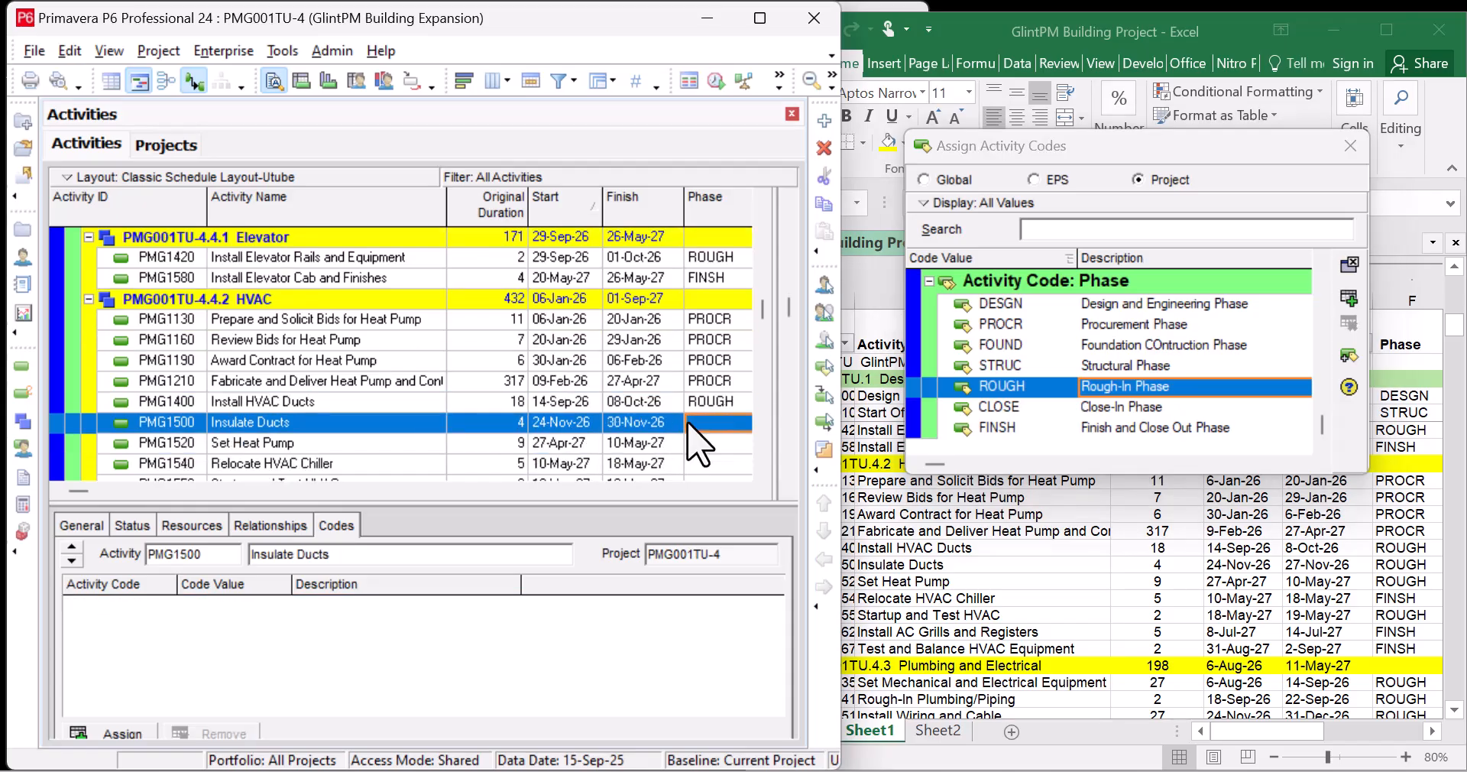
pyautogui.click(1350, 297)
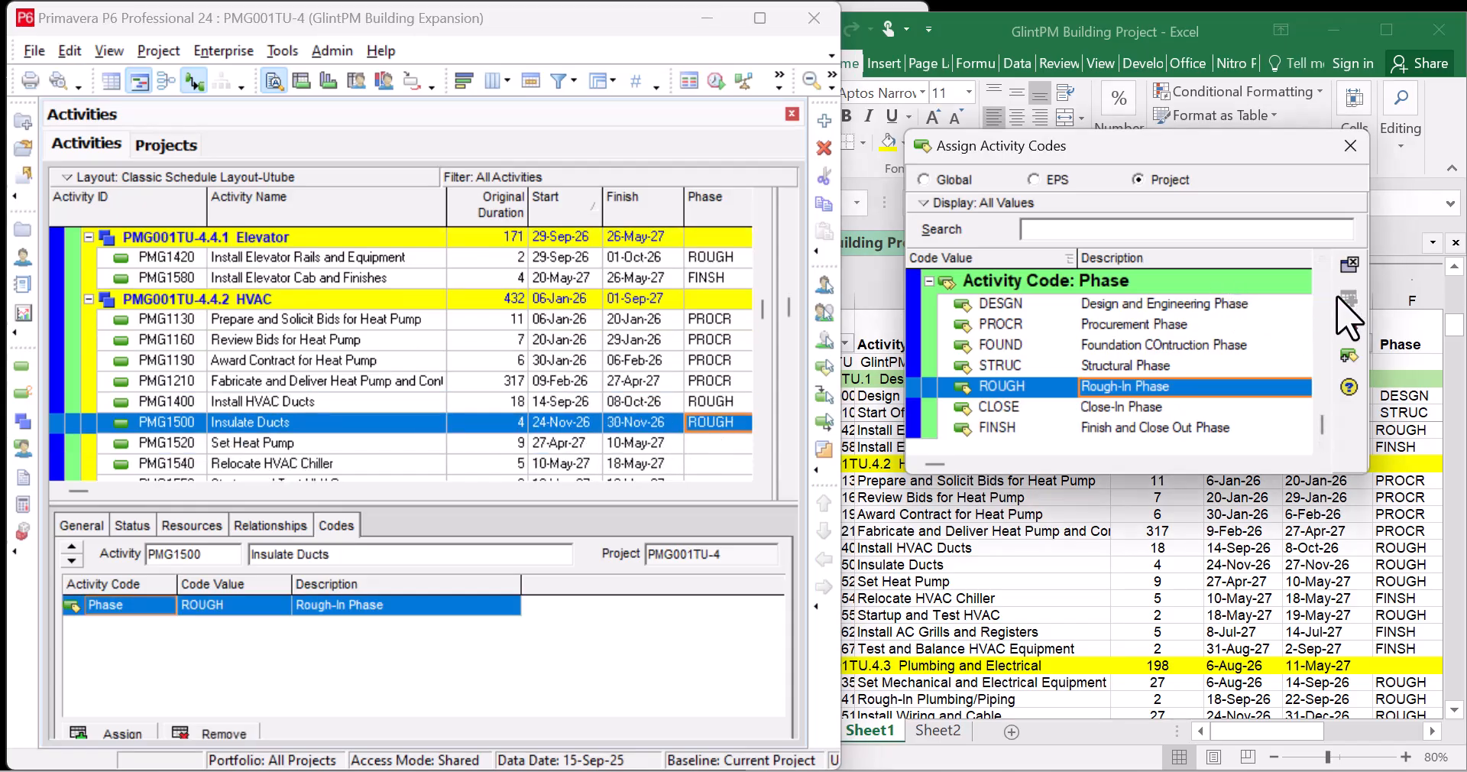
pyautogui.click(720, 445)
pyautogui.click(1357, 357)
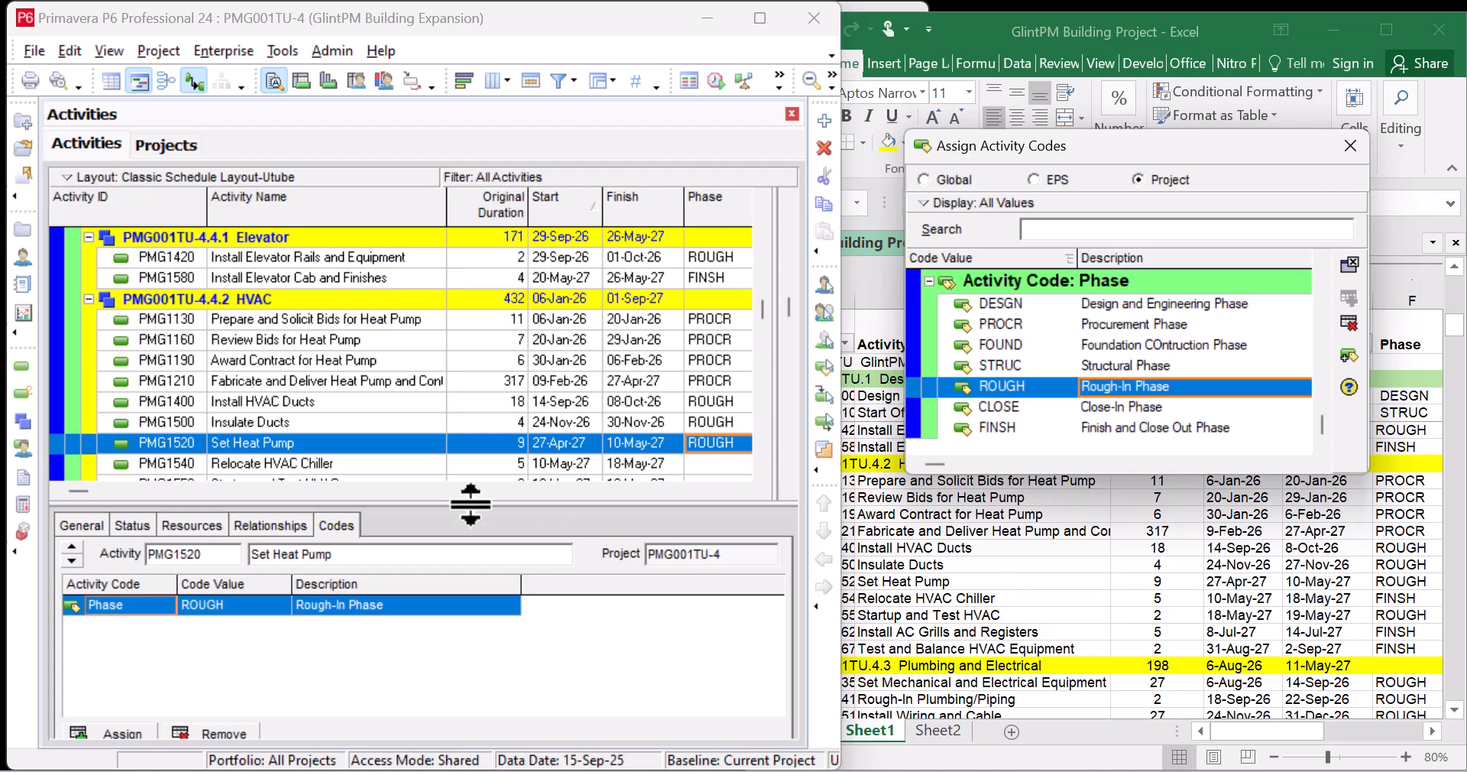
# Step: Assign Phase FINSH to PMG1540 Relocate HVAC Chiller and Phase ROUGH to PMG1550 Startup and Test HVAC
pyautogui.click(376, 464)
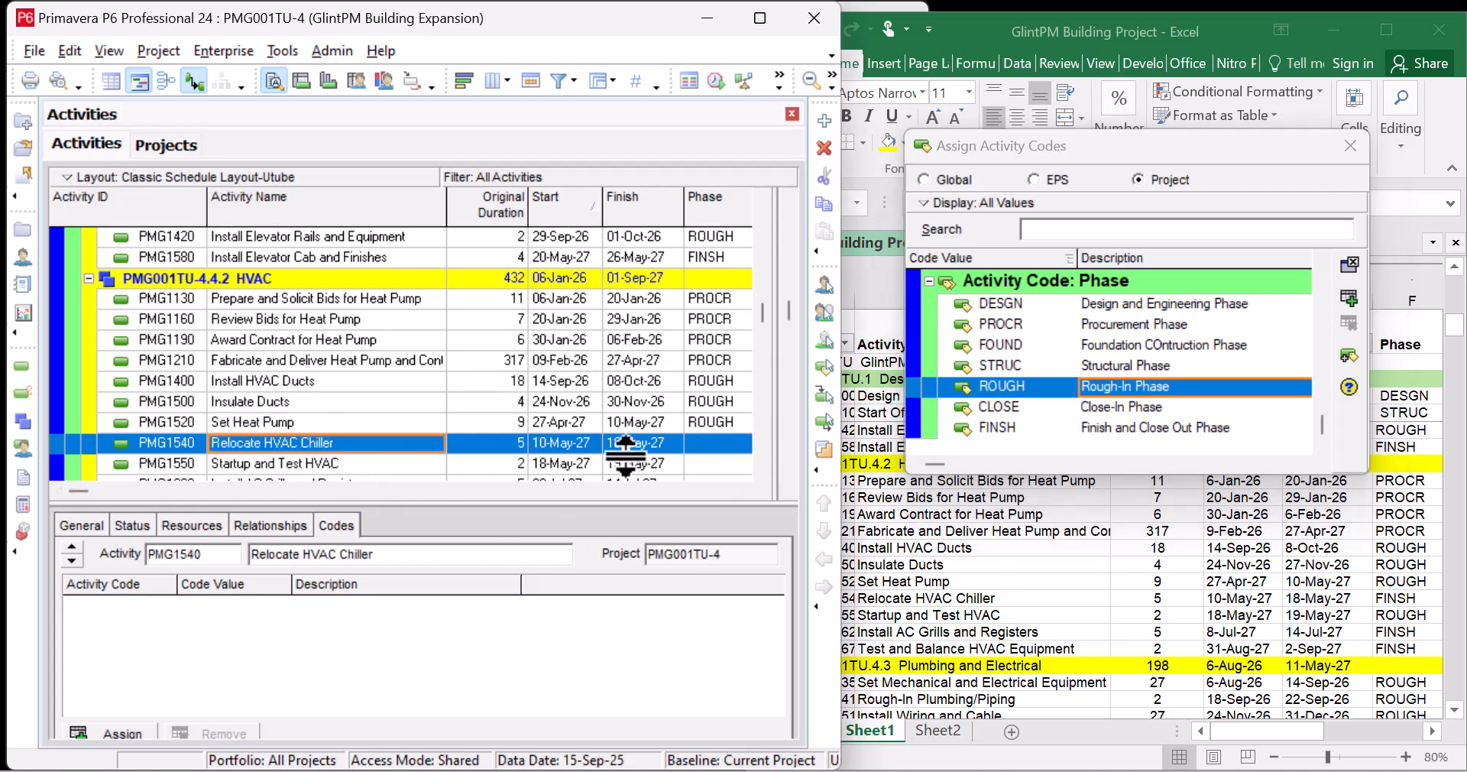
pyautogui.click(1158, 429)
pyautogui.click(1351, 300)
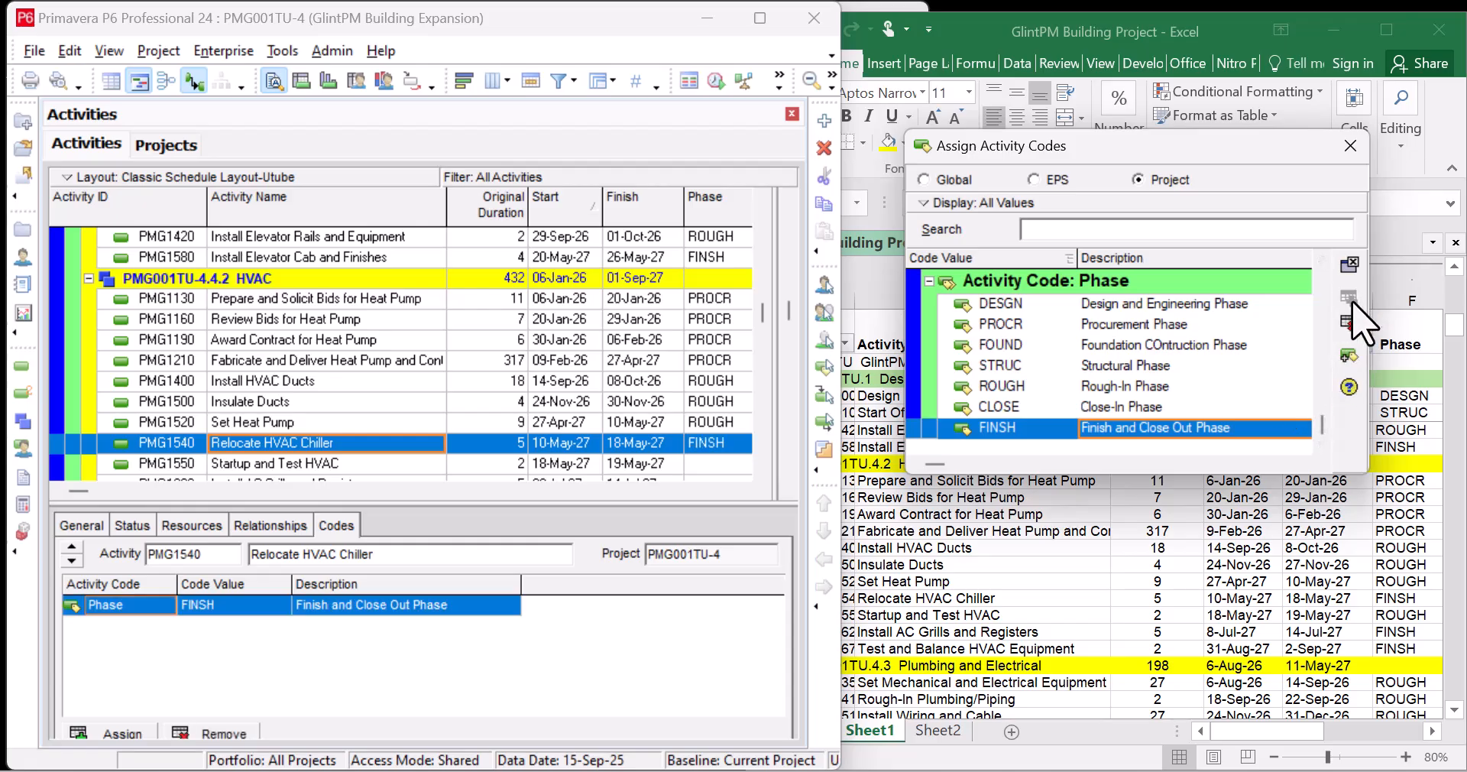
pyautogui.scroll(-2, 469, 350)
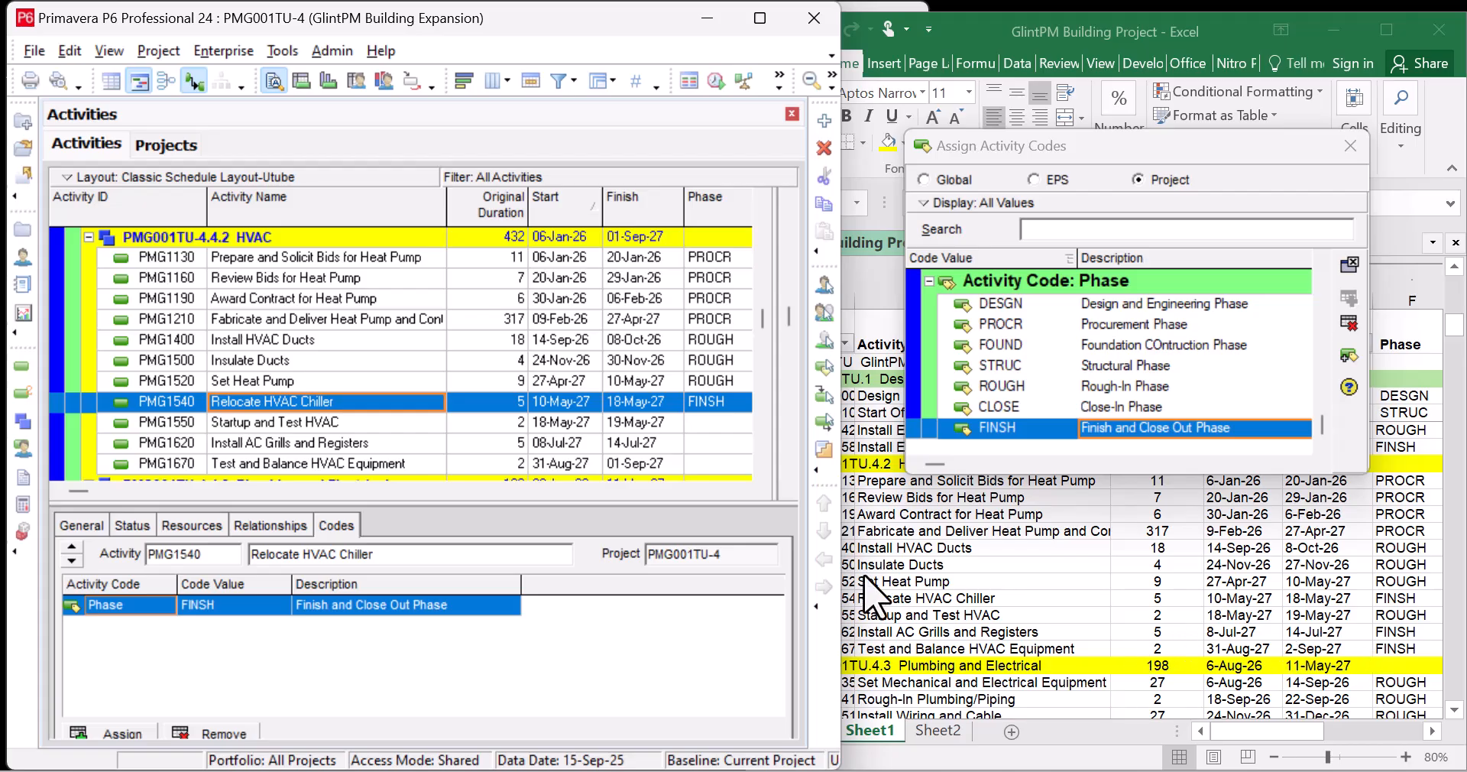
pyautogui.click(648, 425)
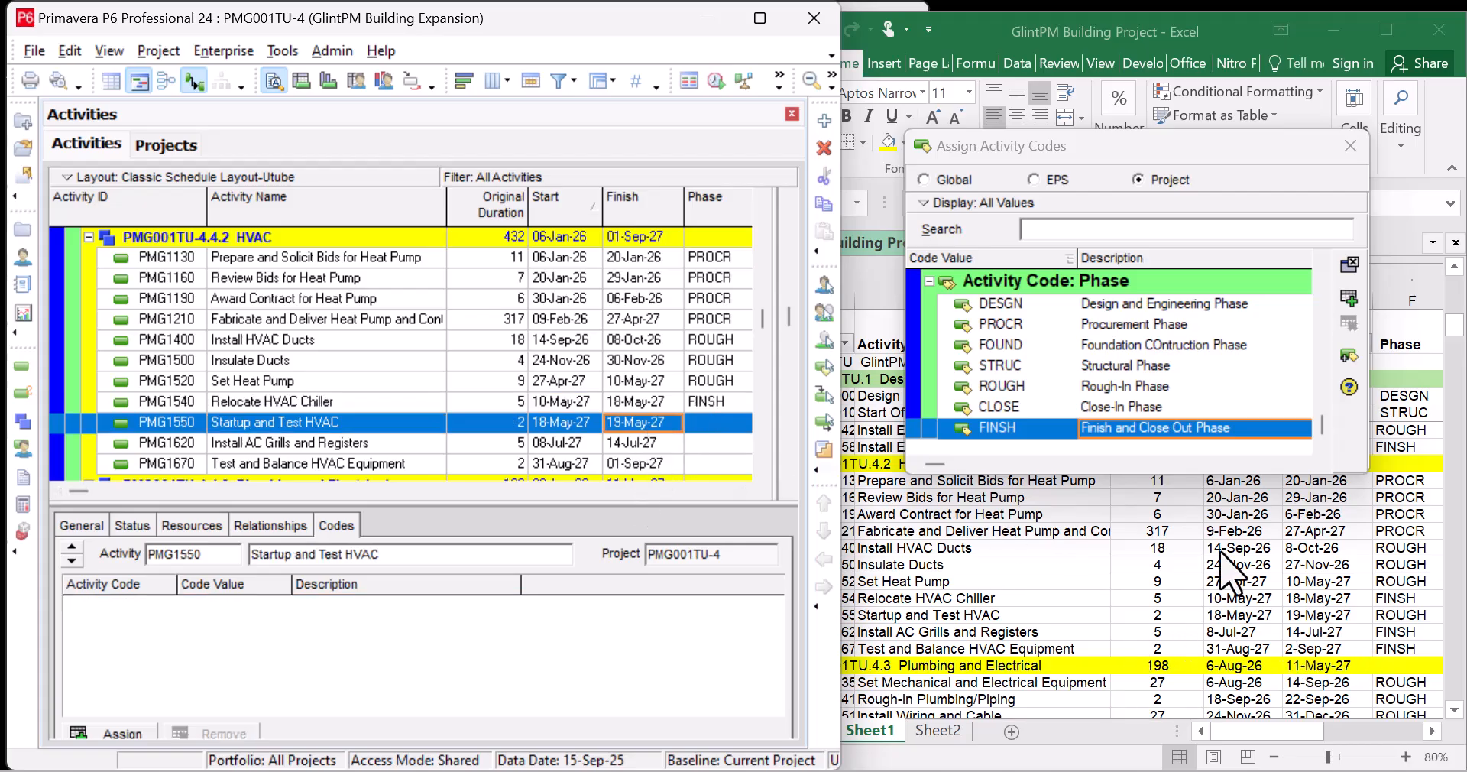
pyautogui.click(1151, 386)
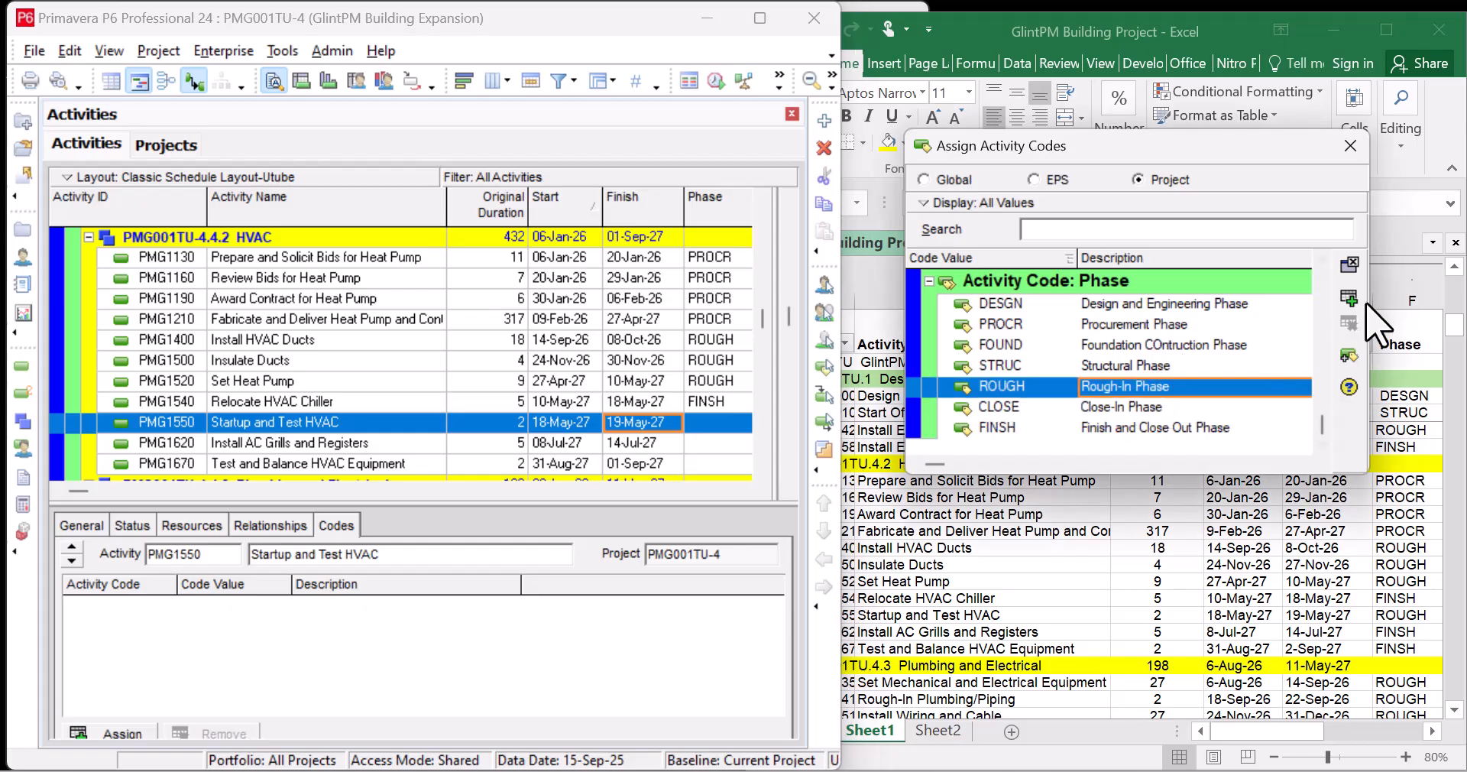
pyautogui.click(1349, 299)
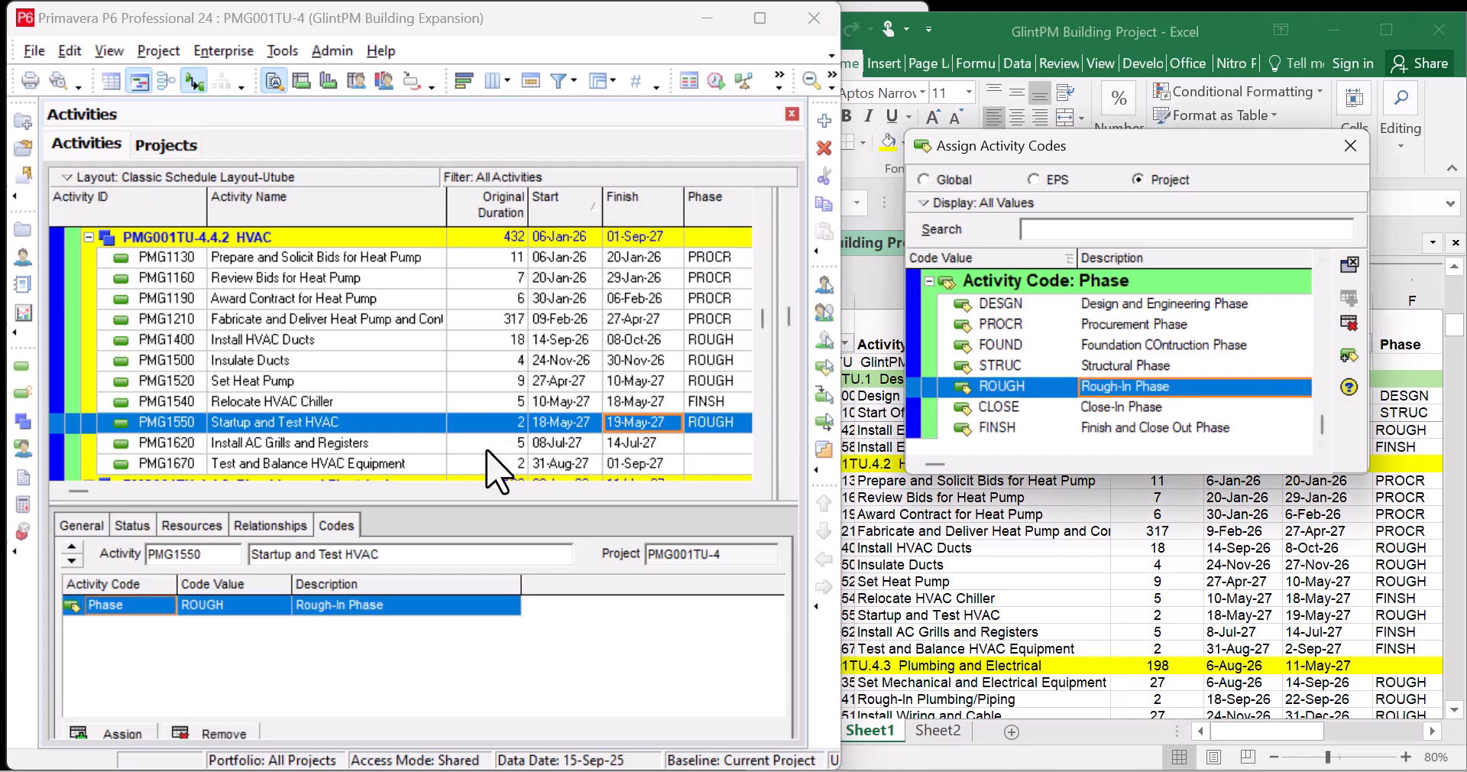
# Step: Check the Excel list and assign Phase FINSH to HVAC activities PMG1620 Install AC Grills and Registers and PMG1670 Test and Balance HVAC Equipment in P6
pyautogui.click(1074, 637)
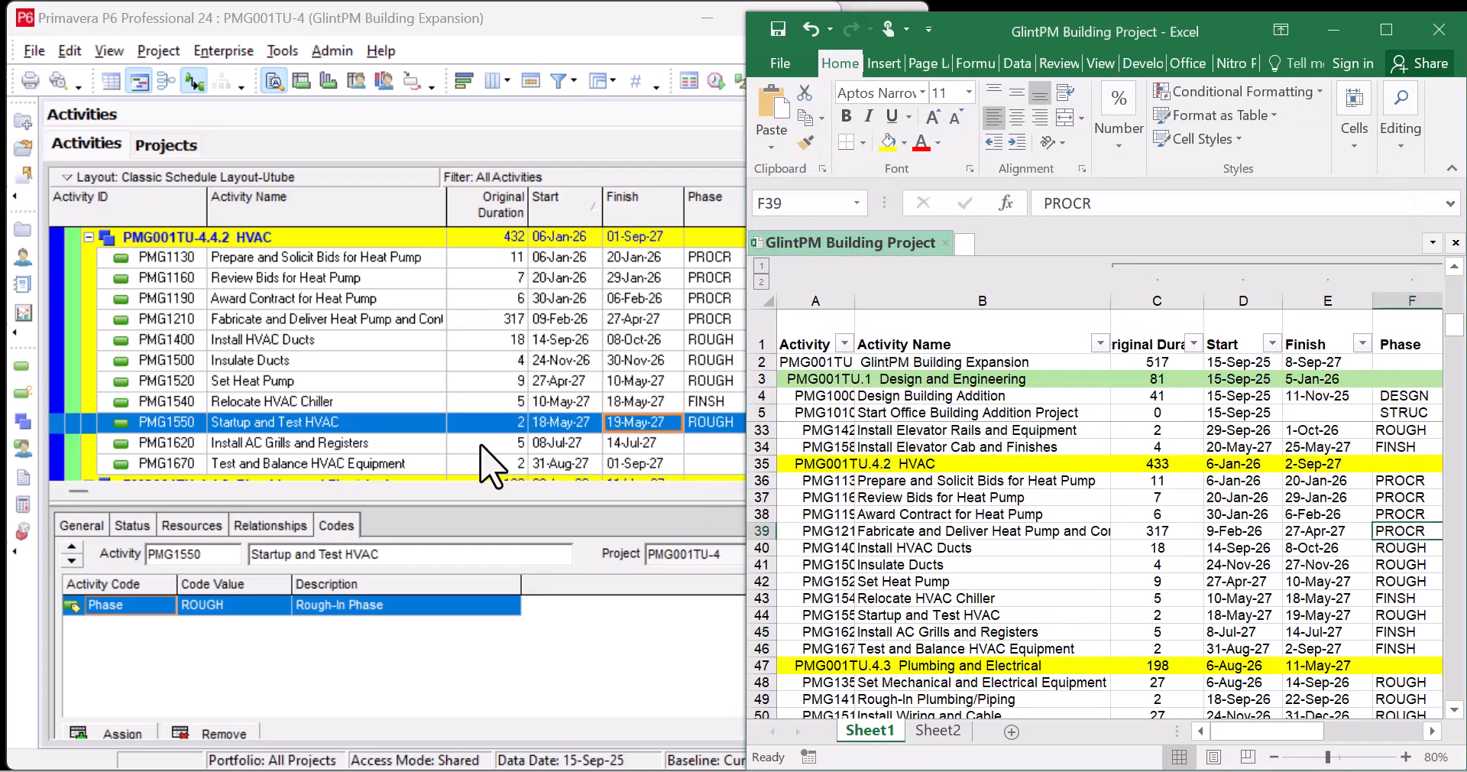
pyautogui.click(508, 443)
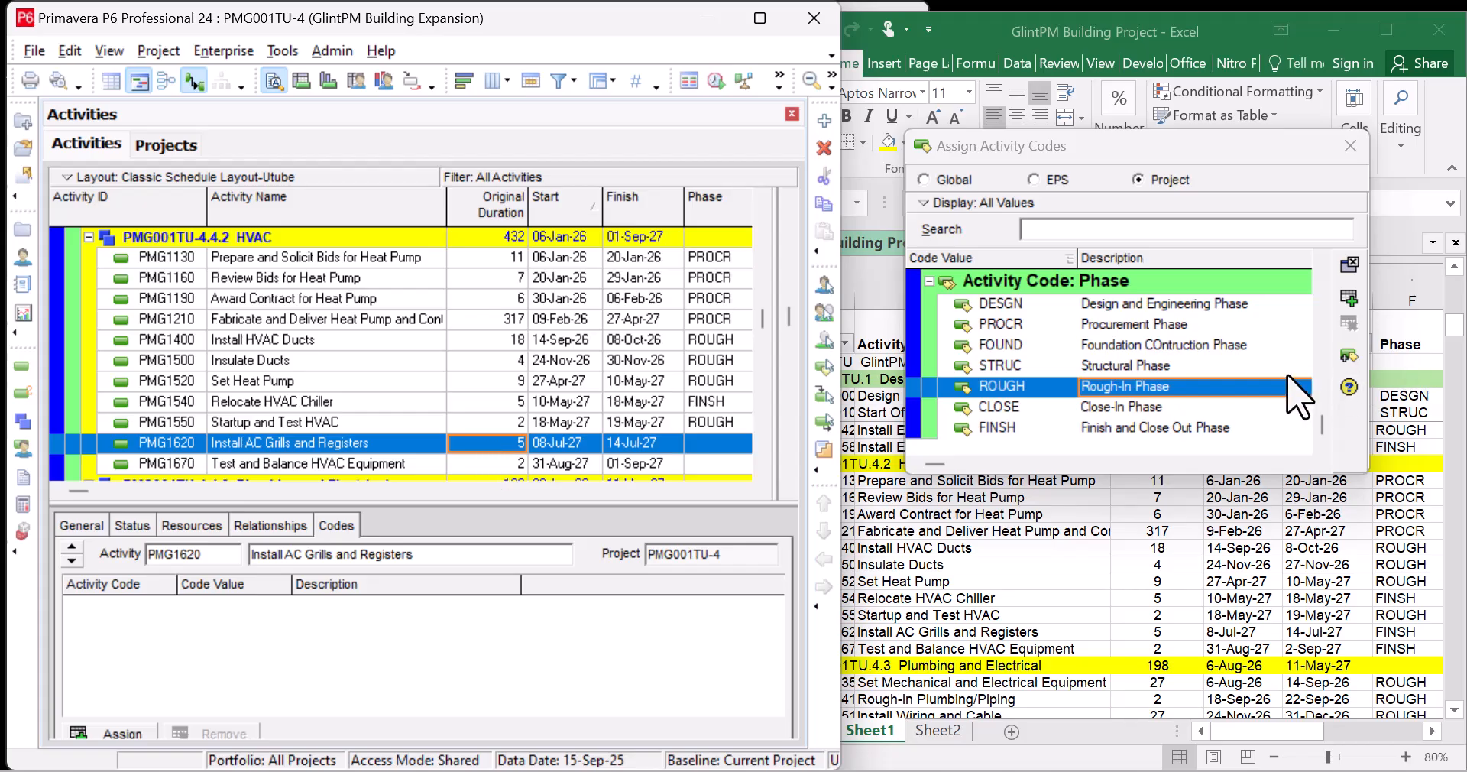
pyautogui.click(1170, 432)
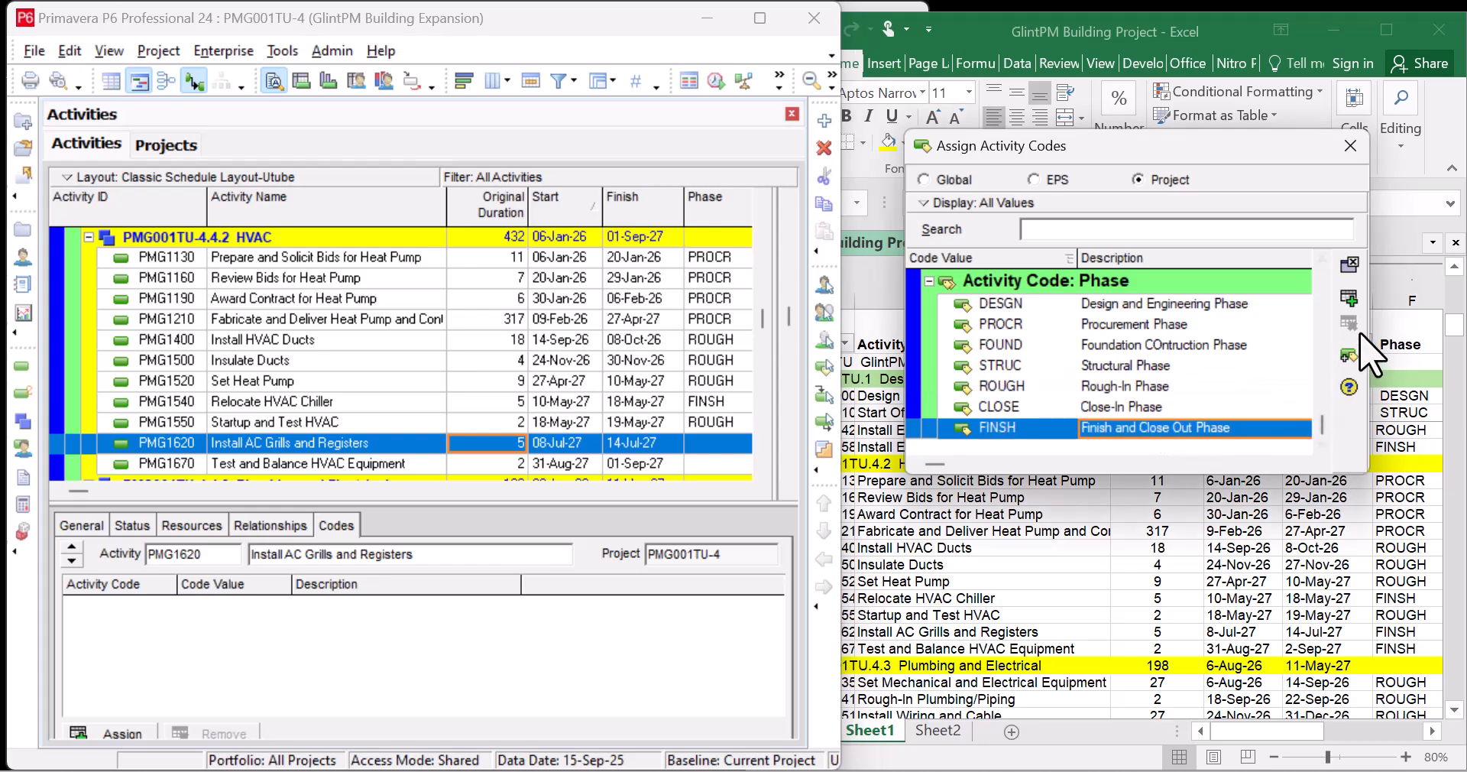
pyautogui.click(1352, 303)
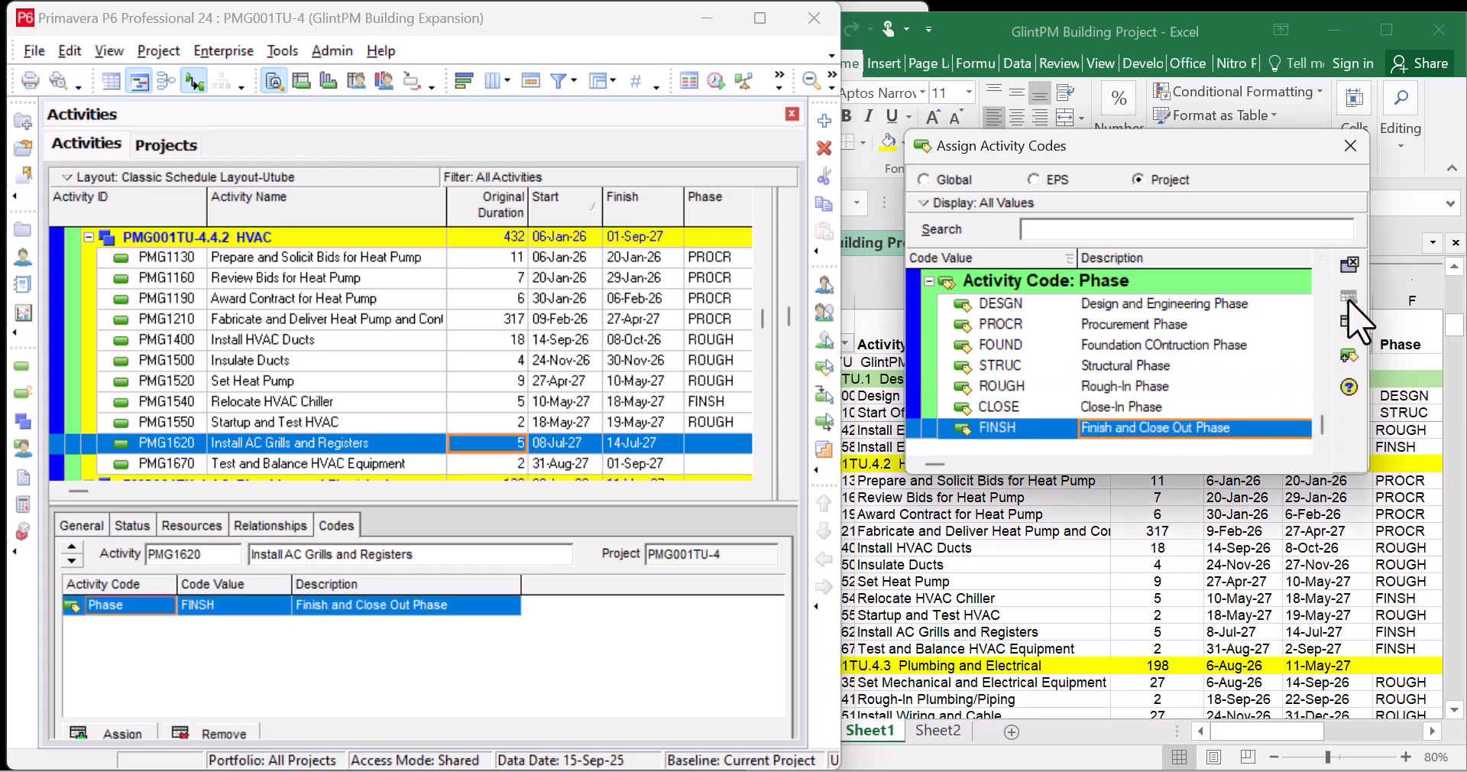
pyautogui.click(676, 465)
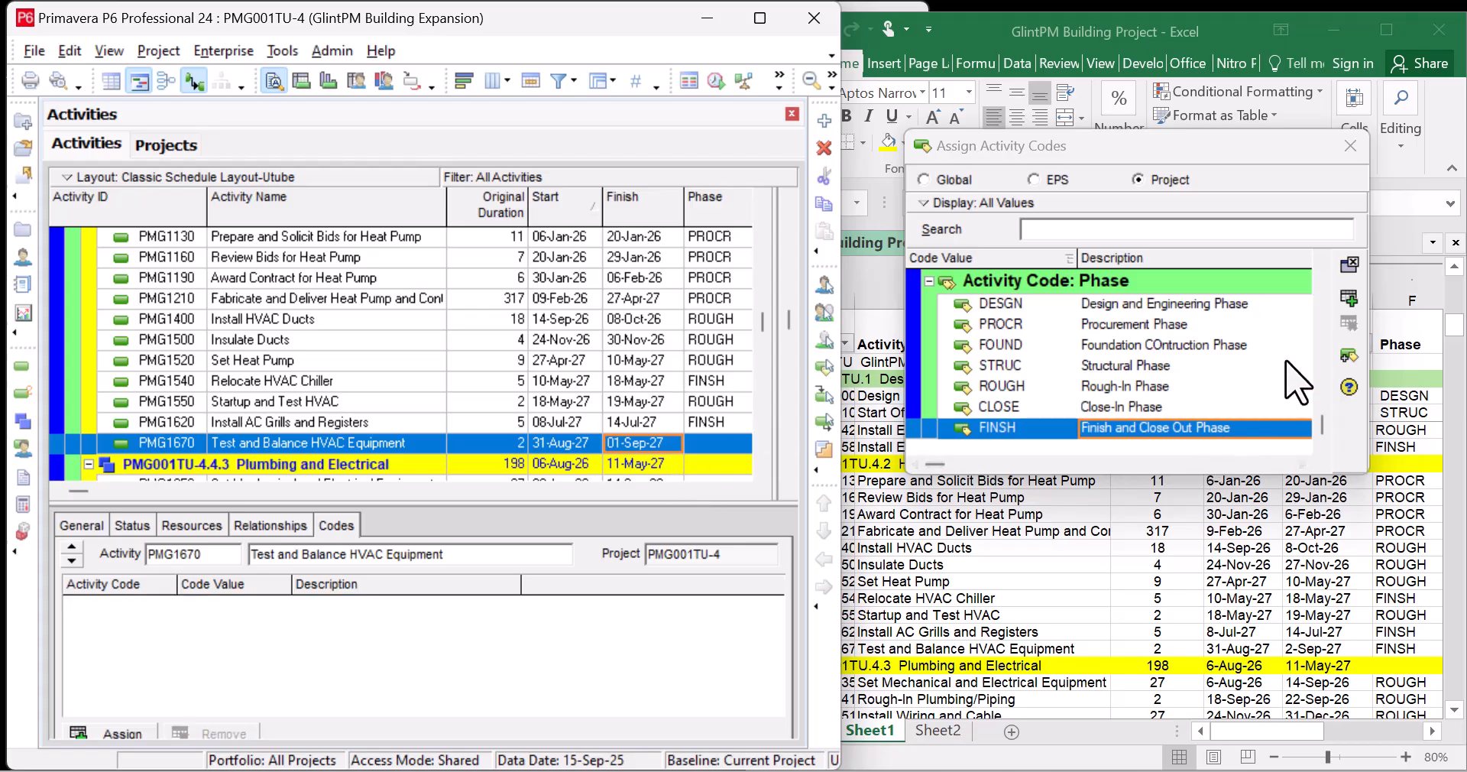
pyautogui.click(1349, 300)
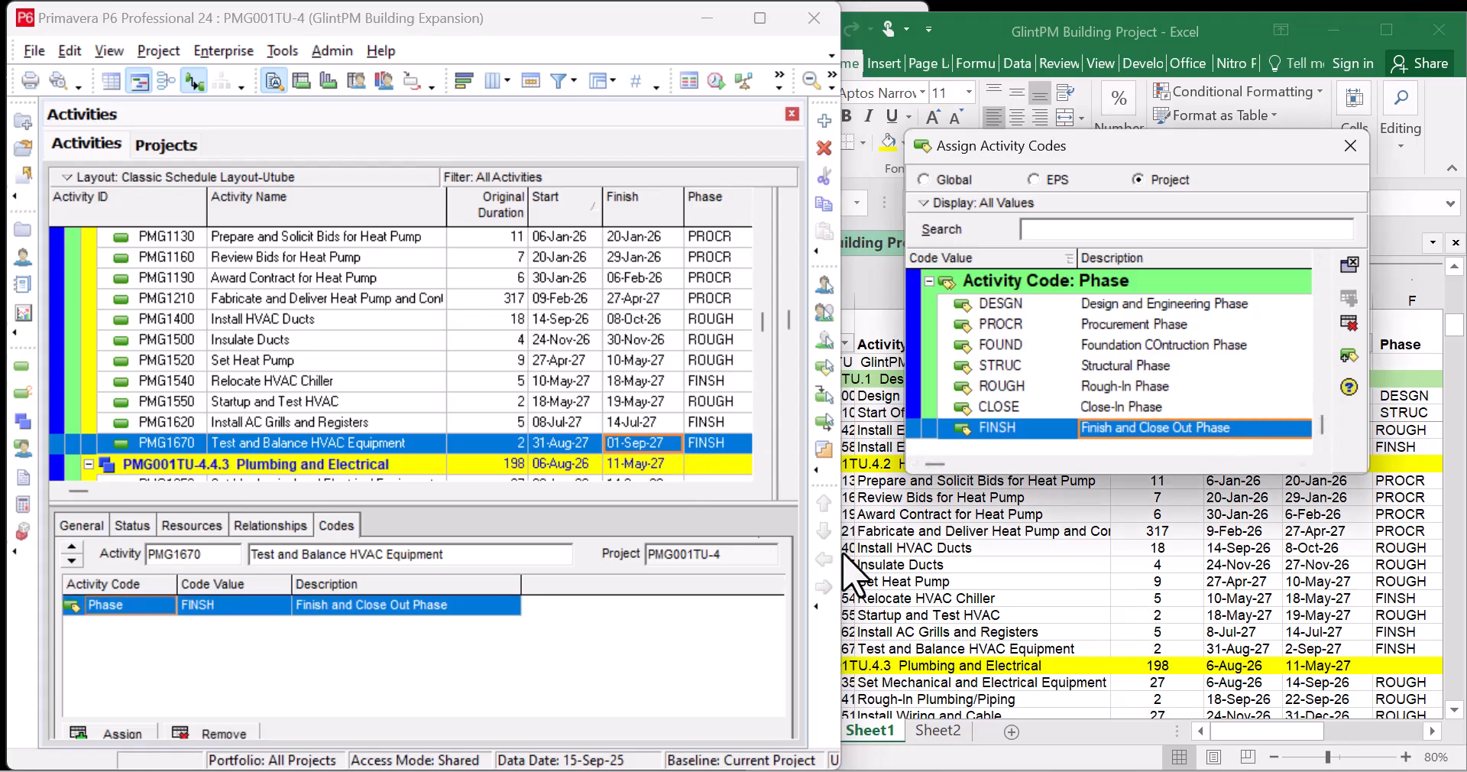
pyautogui.click(520, 422)
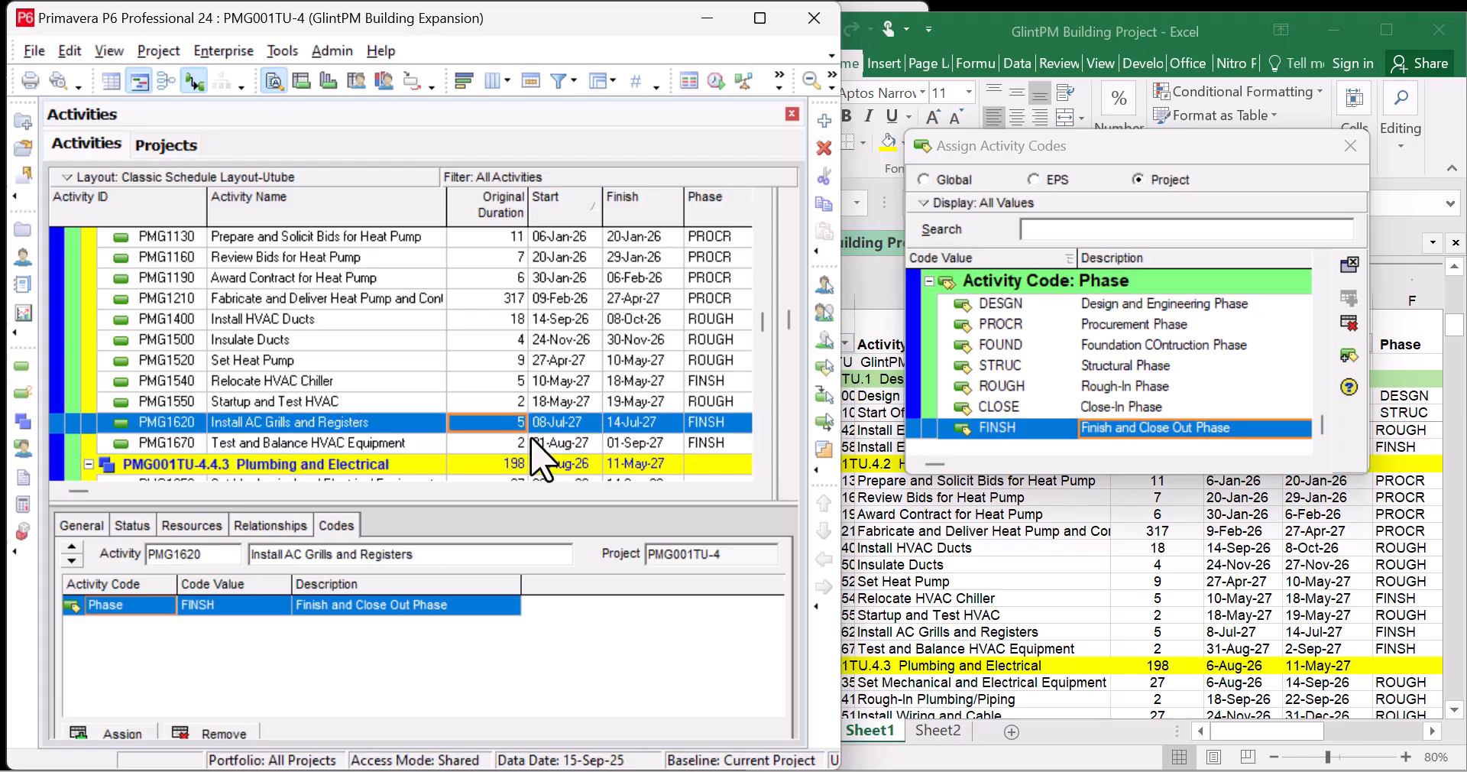
# Step: Check the Excel list and assign Phase ROUGH in P6 to Plumbing and Electrical activities PMG1350, PMG1410, PMG1510 and PMG1530 together
pyautogui.scroll(-2, 535, 458)
pyautogui.scroll(-1, 531, 437)
pyautogui.scroll(4, 532, 437)
pyautogui.scroll(-3, 533, 439)
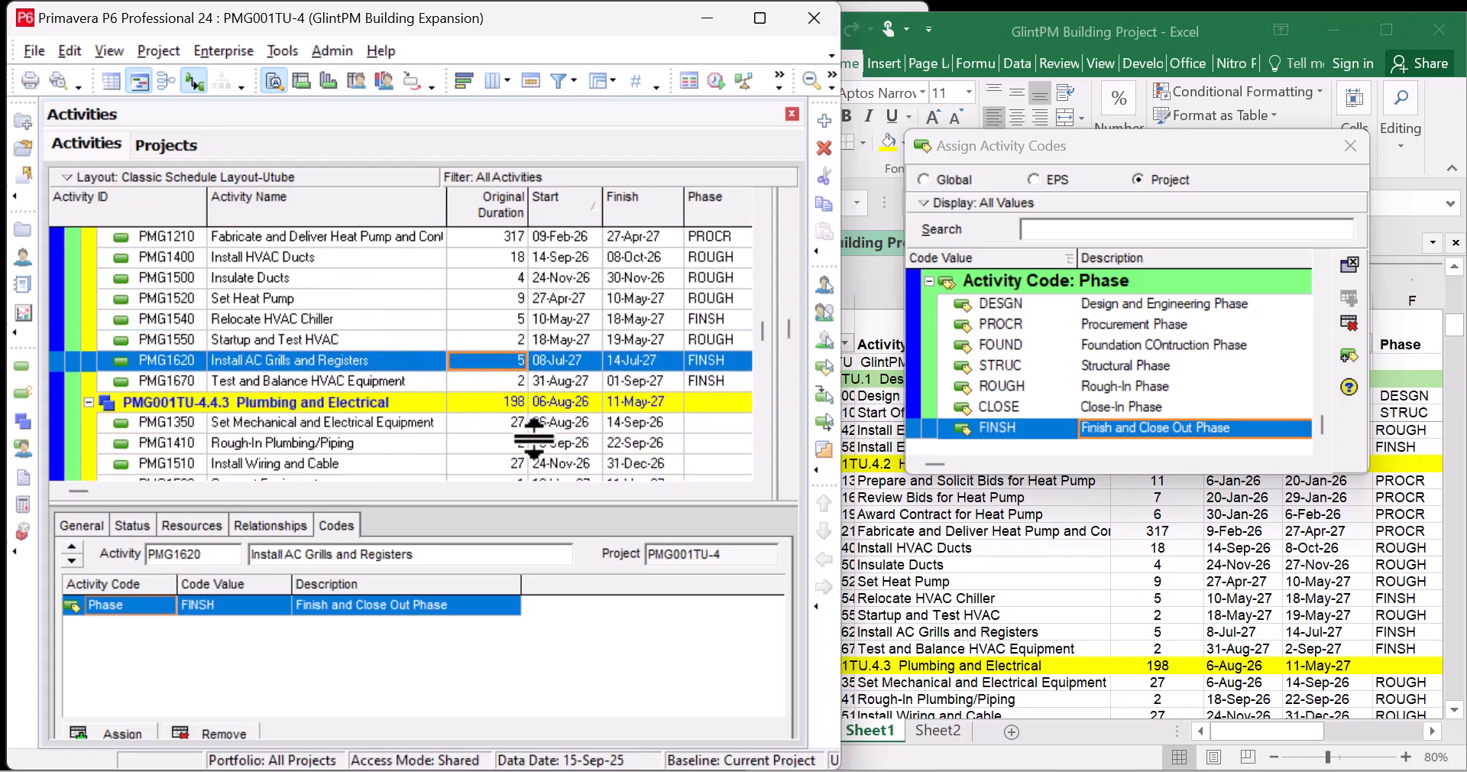
pyautogui.click(1404, 714)
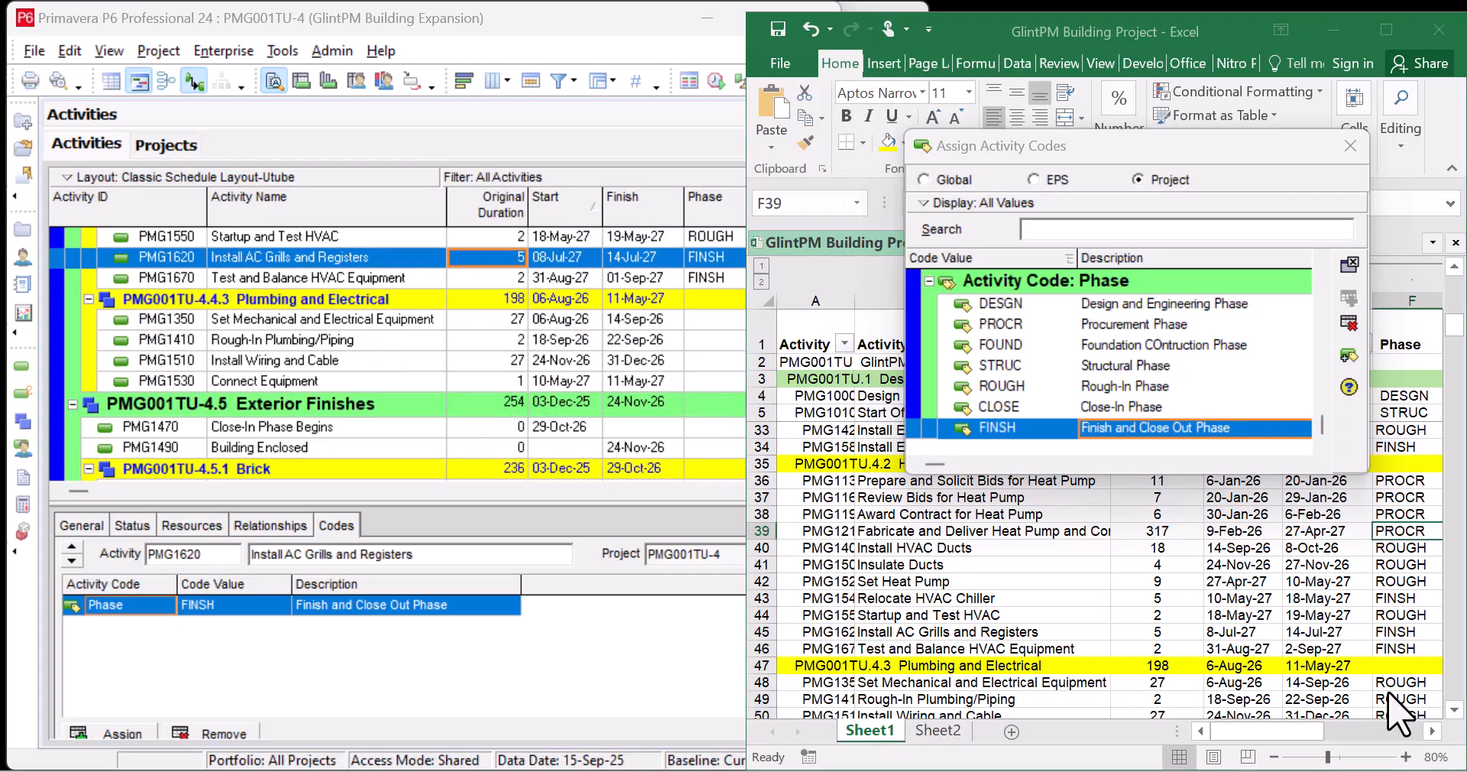
pyautogui.scroll(-5, 1296, 651)
pyautogui.scroll(2, 1296, 649)
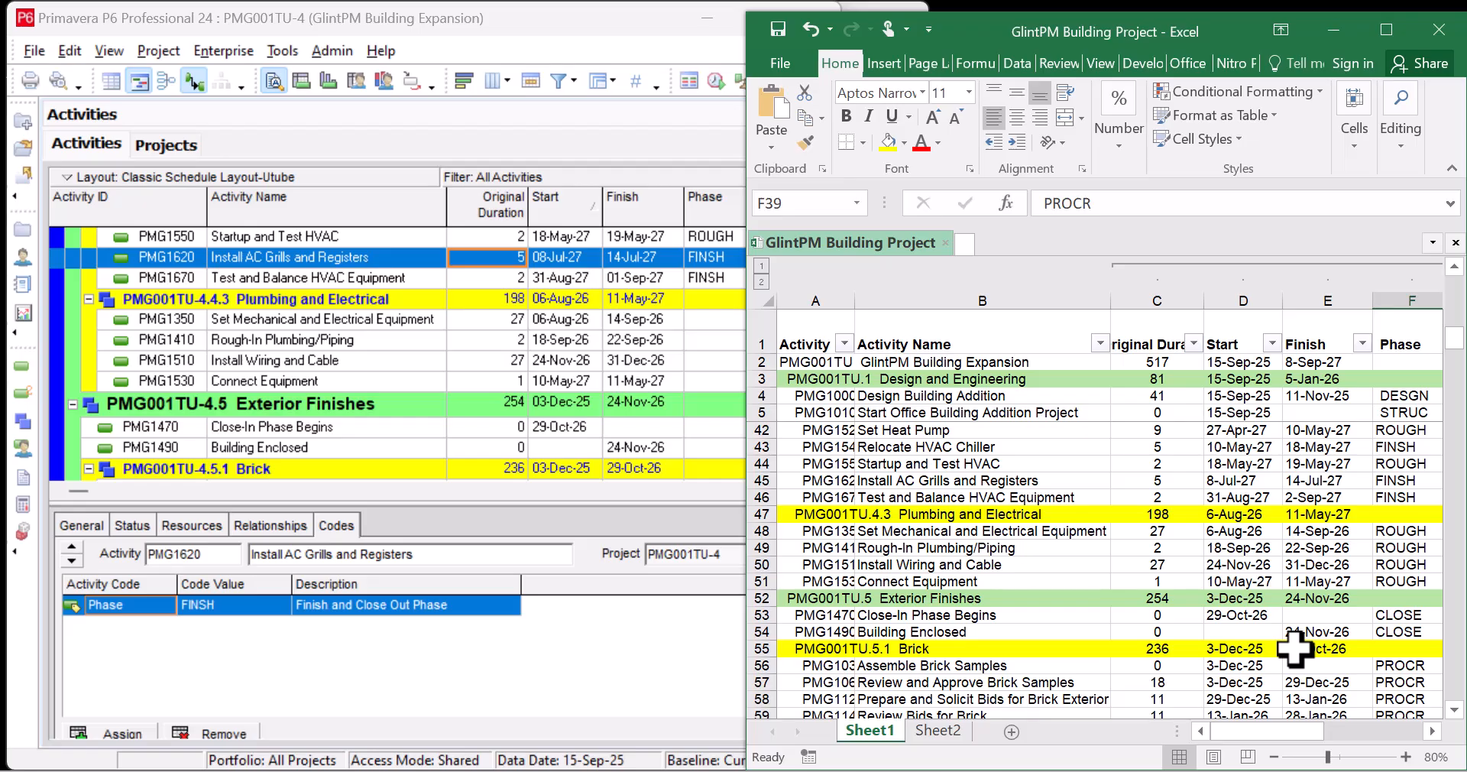
pyautogui.click(606, 422)
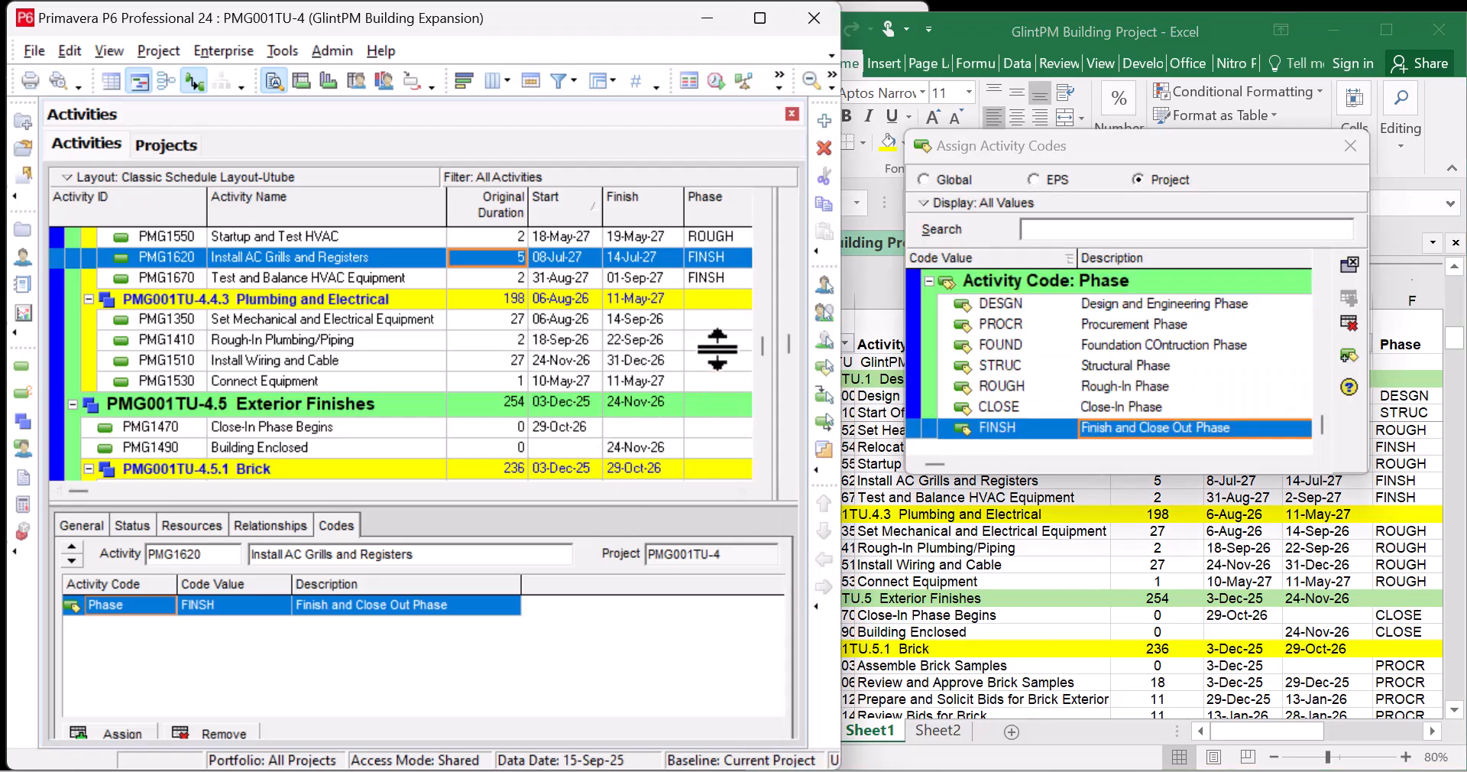
pyautogui.click(719, 325)
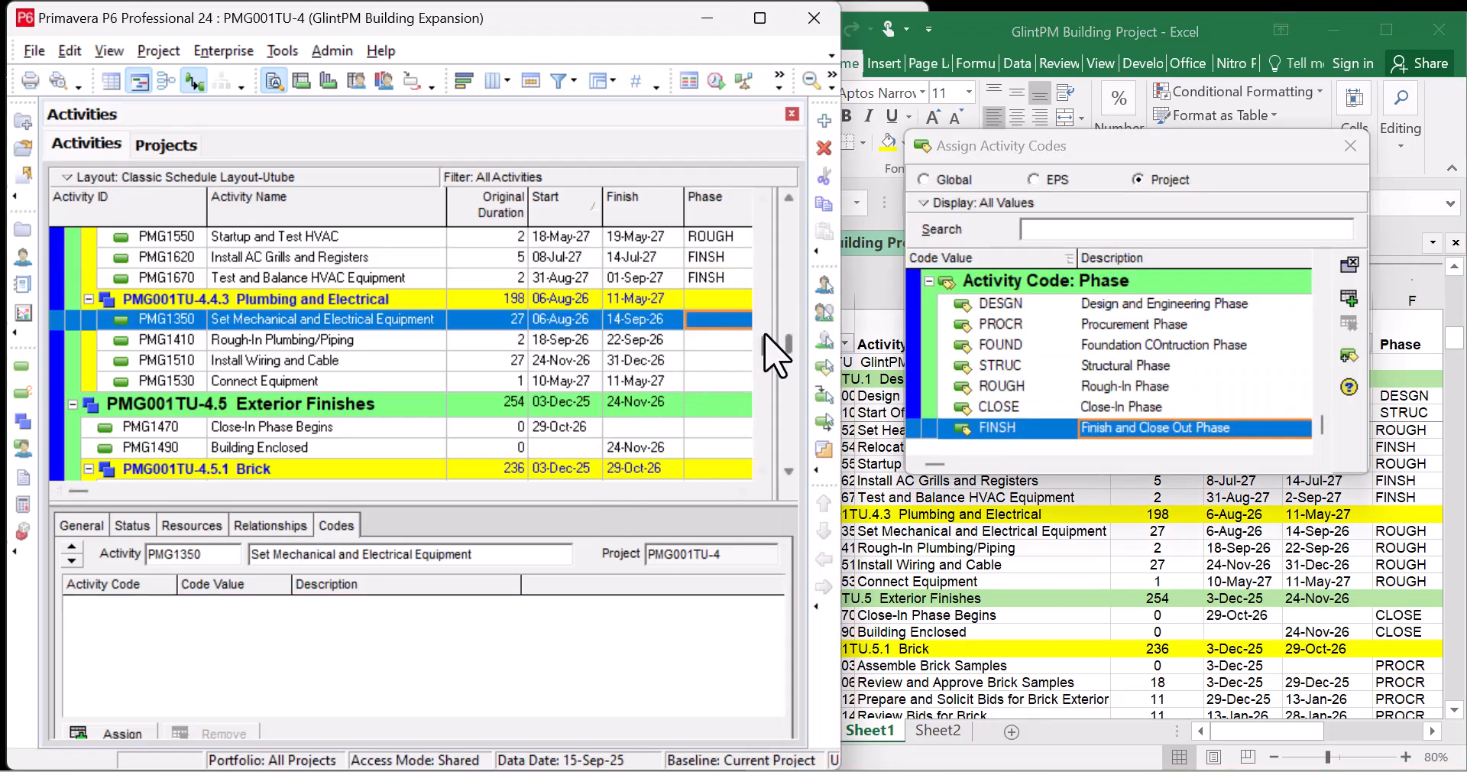
pyautogui.click(711, 376)
pyautogui.keyDown('shift'); pyautogui.click(718, 381); pyautogui.keyUp('shift')
pyautogui.click(1177, 387)
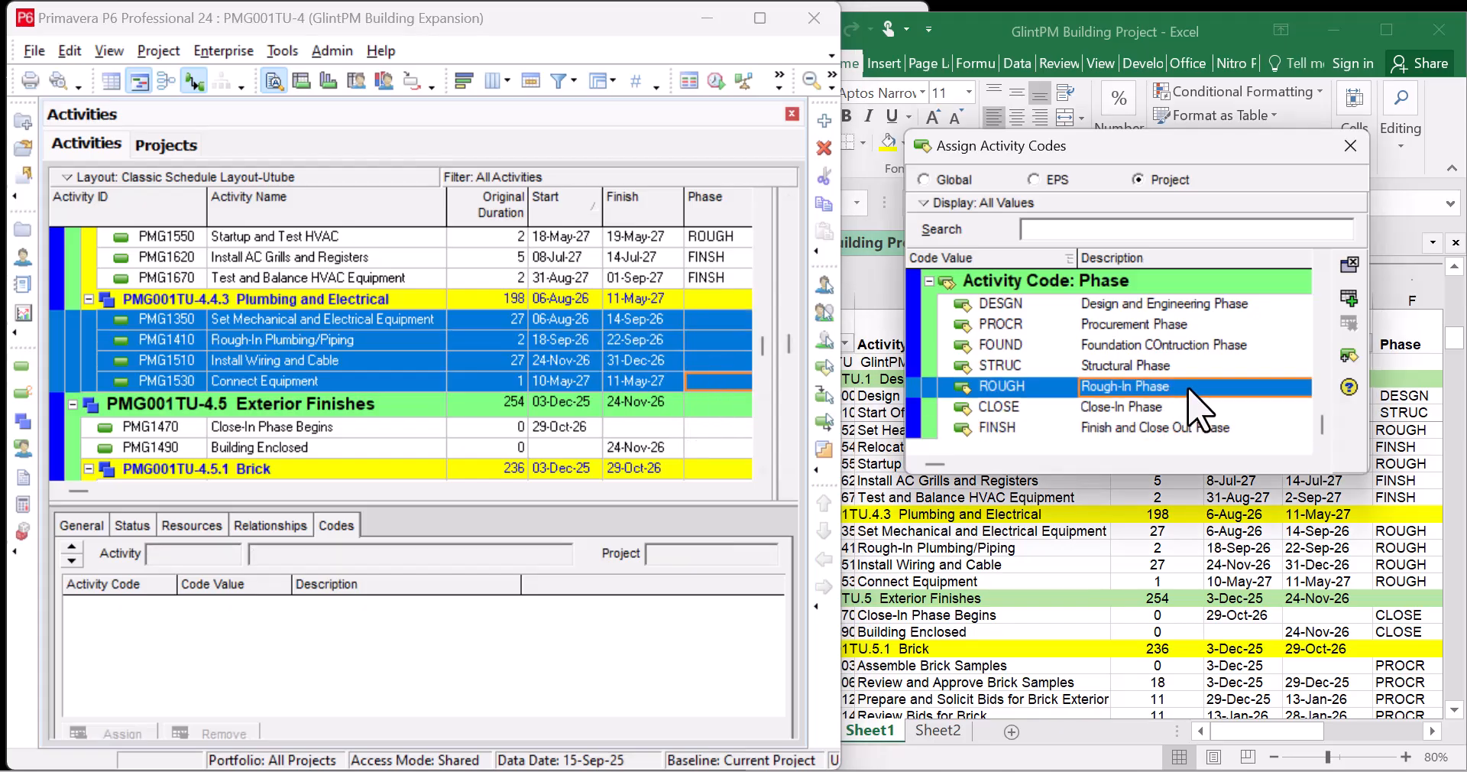
pyautogui.click(1349, 298)
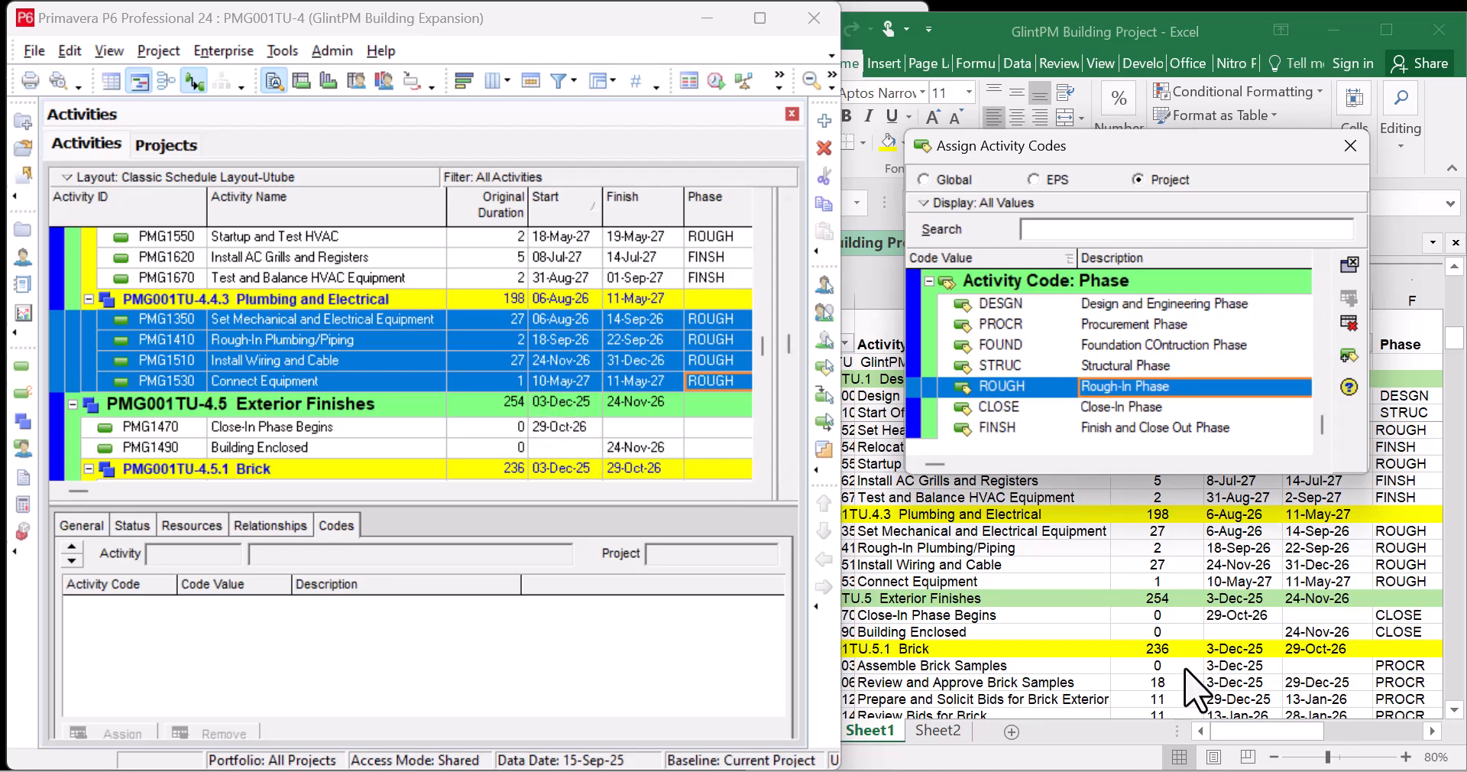
# Step: Assign the Phase value CLOSE to Exterior Finishes activities PMG1470 Close-In Phase Begins and PMG1490 Building Enclosed
pyautogui.moveTo(722, 436); pyautogui.dragTo(723, 435)
pyautogui.click(722, 432)
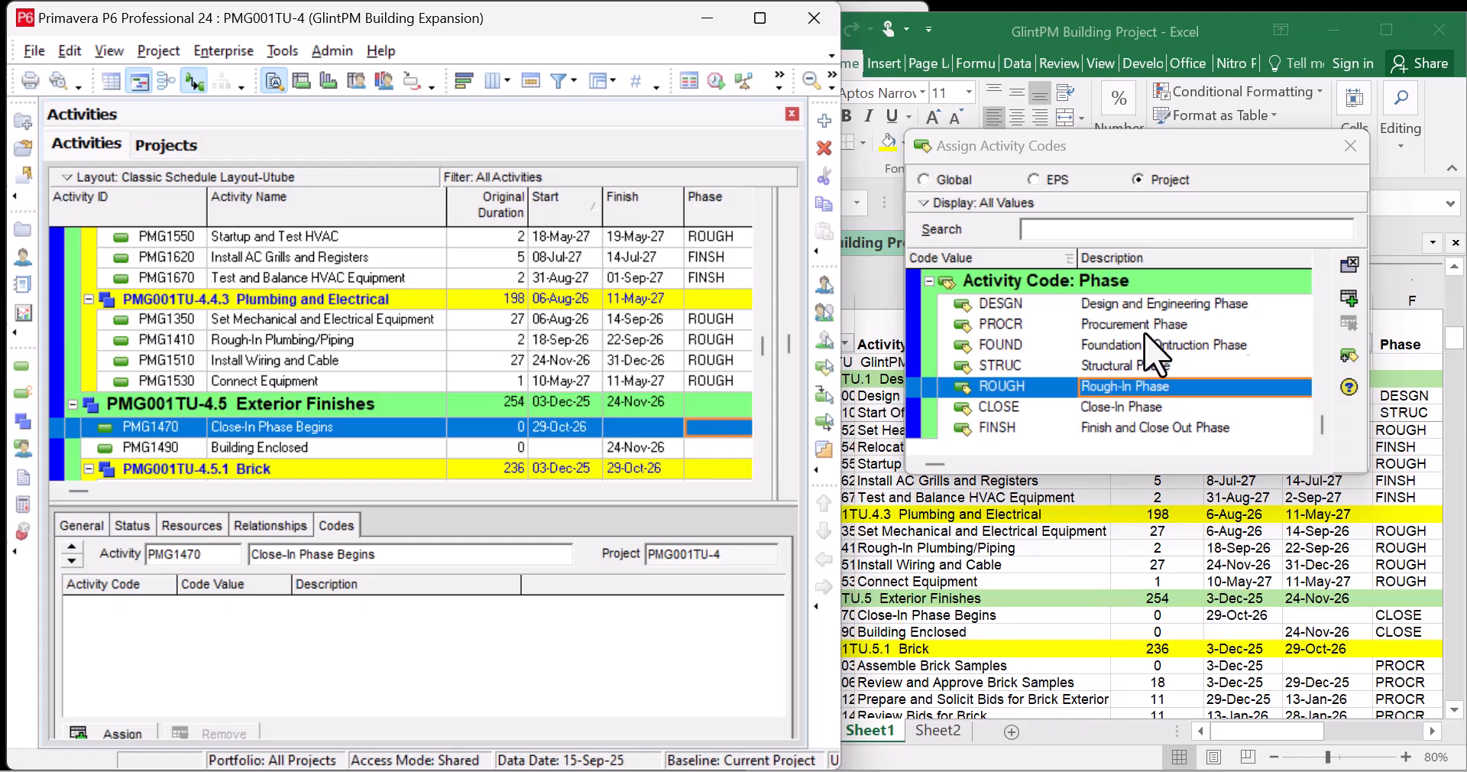
pyautogui.click(1195, 410)
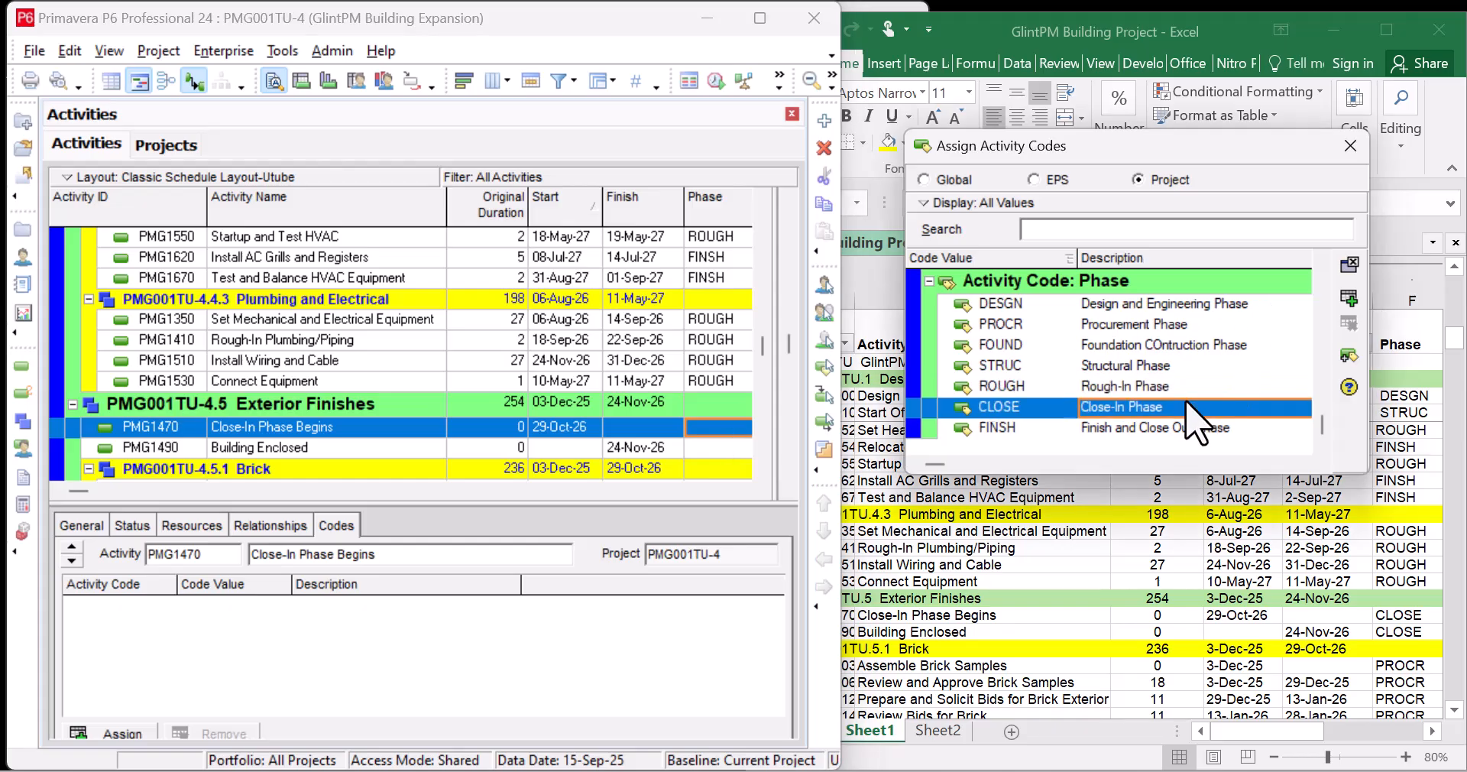
pyautogui.click(1349, 298)
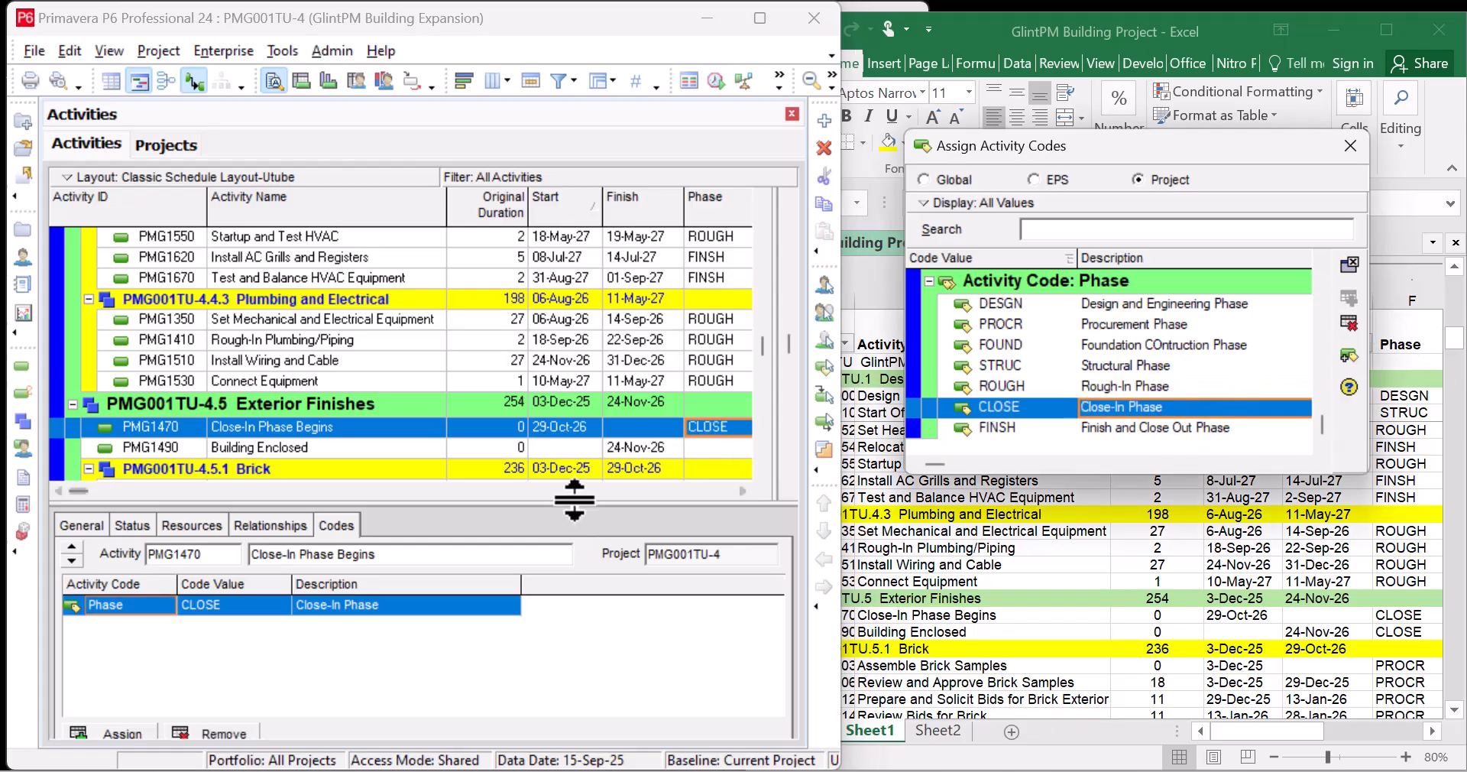
pyautogui.click(719, 449)
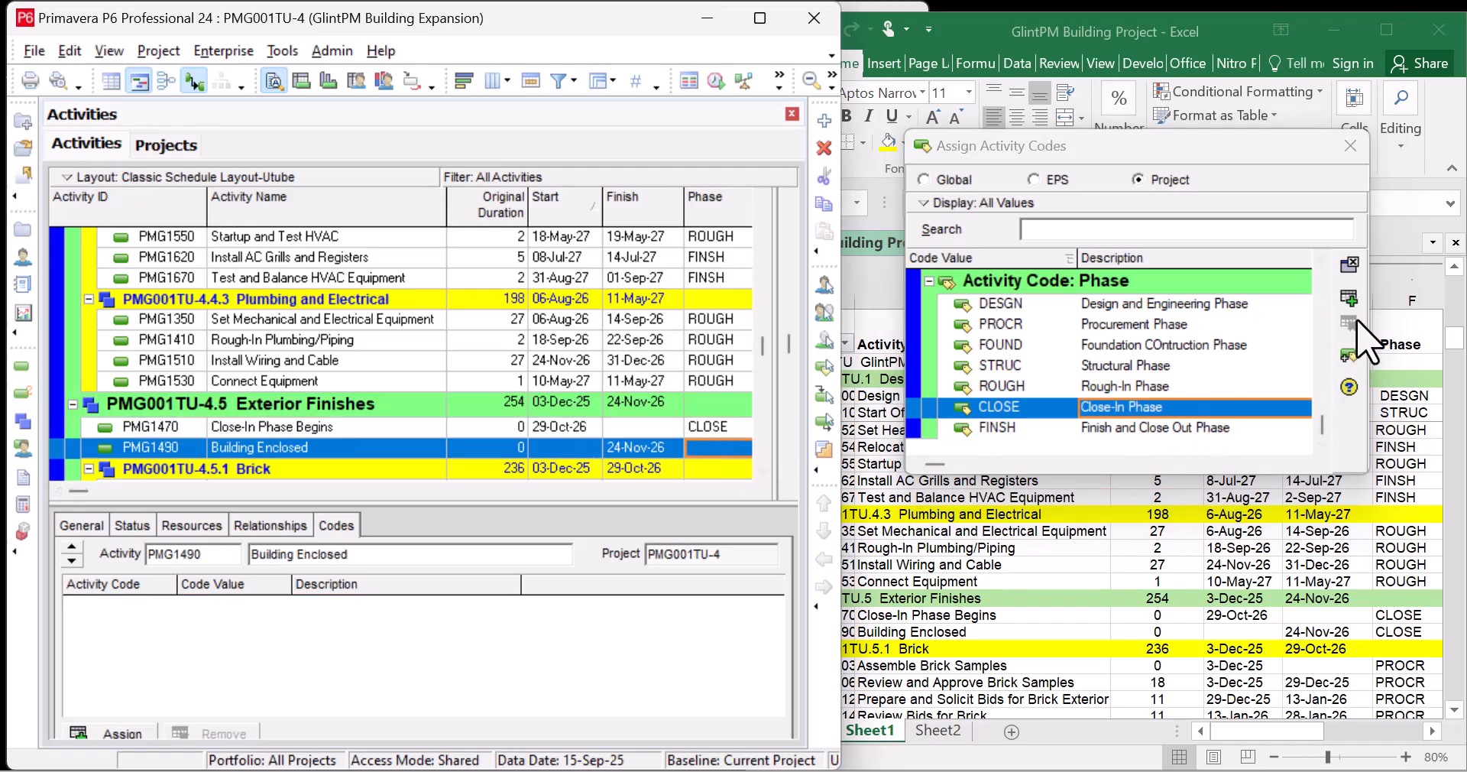
pyautogui.click(1349, 298)
# Step: Consult the Excel list and assign Phase PROCR in P6 to the six Brick activities from PMG1030 Assemble Brick Samples through PMG1200 Deliver Brick
pyautogui.click(1292, 662)
pyautogui.scroll(-1, 1269, 646)
pyautogui.scroll(-4, 1269, 646)
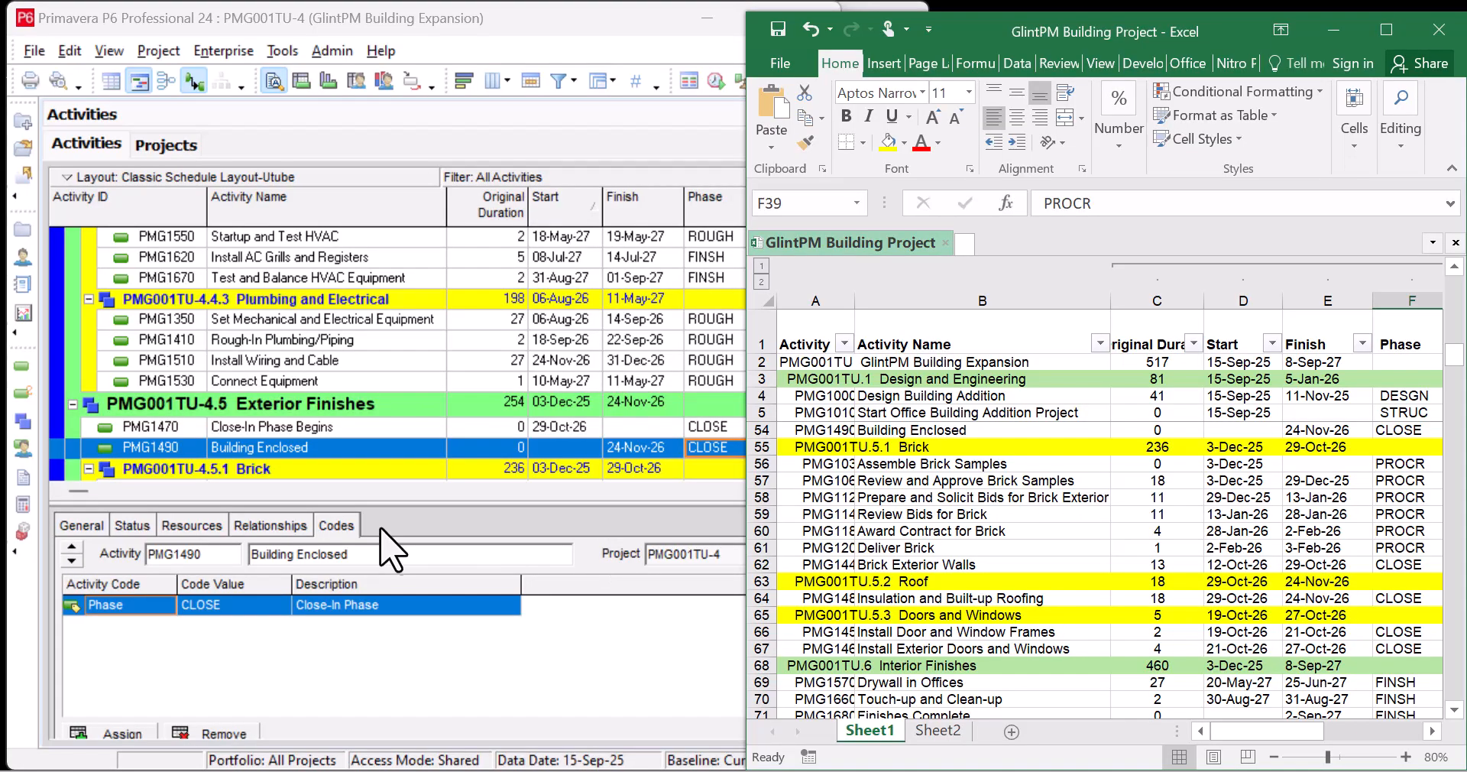
pyautogui.click(458, 443)
pyautogui.scroll(-2, 468, 424)
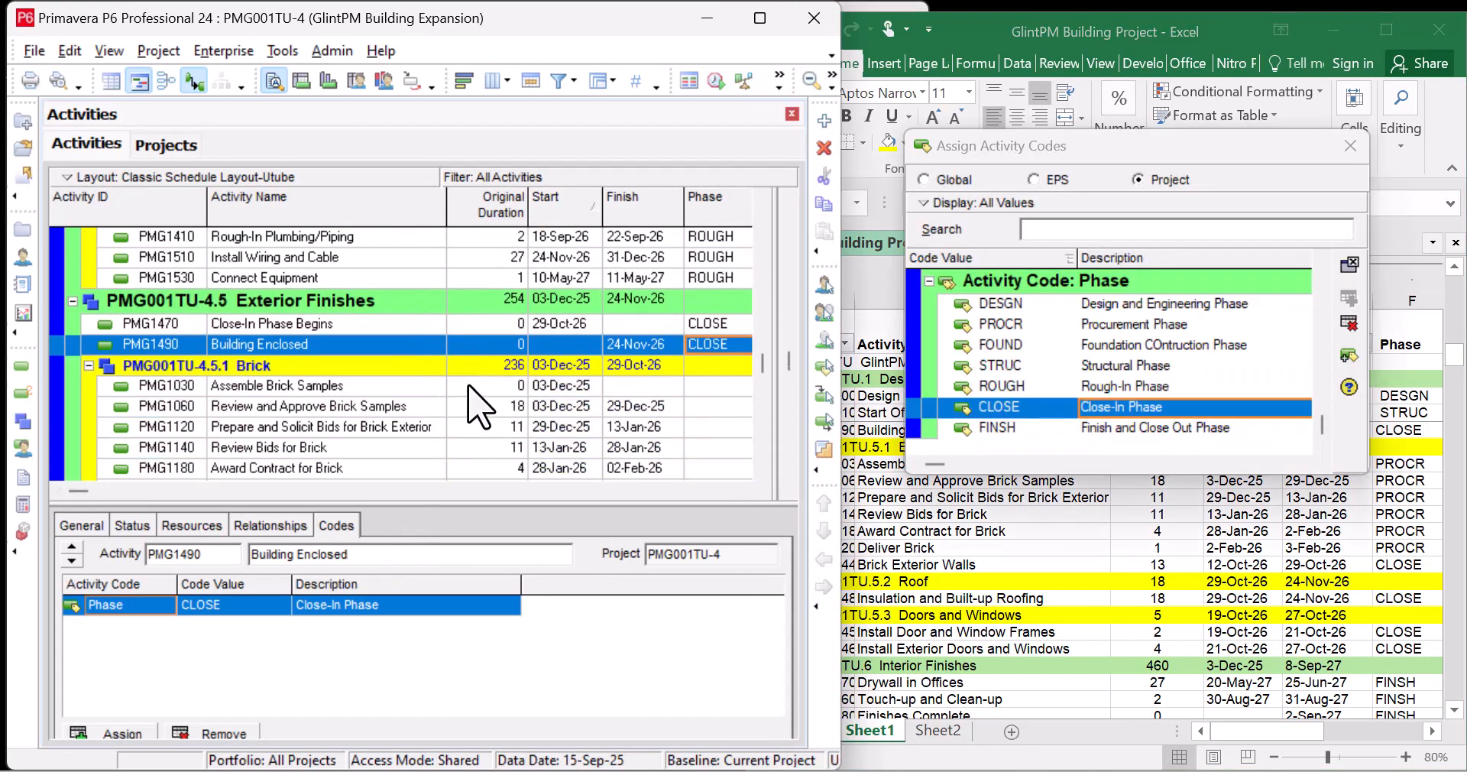
pyautogui.scroll(-2, 479, 405)
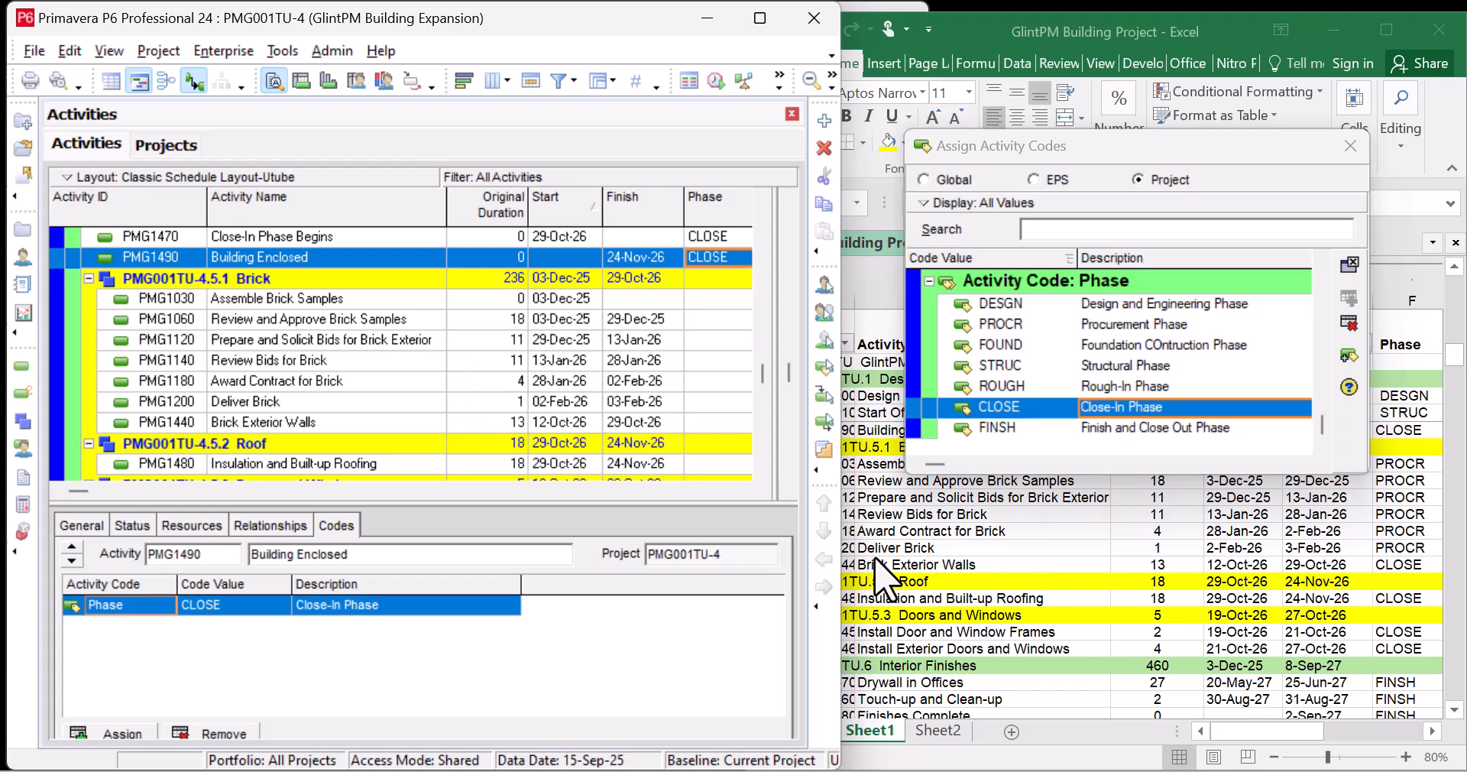
pyautogui.click(730, 302)
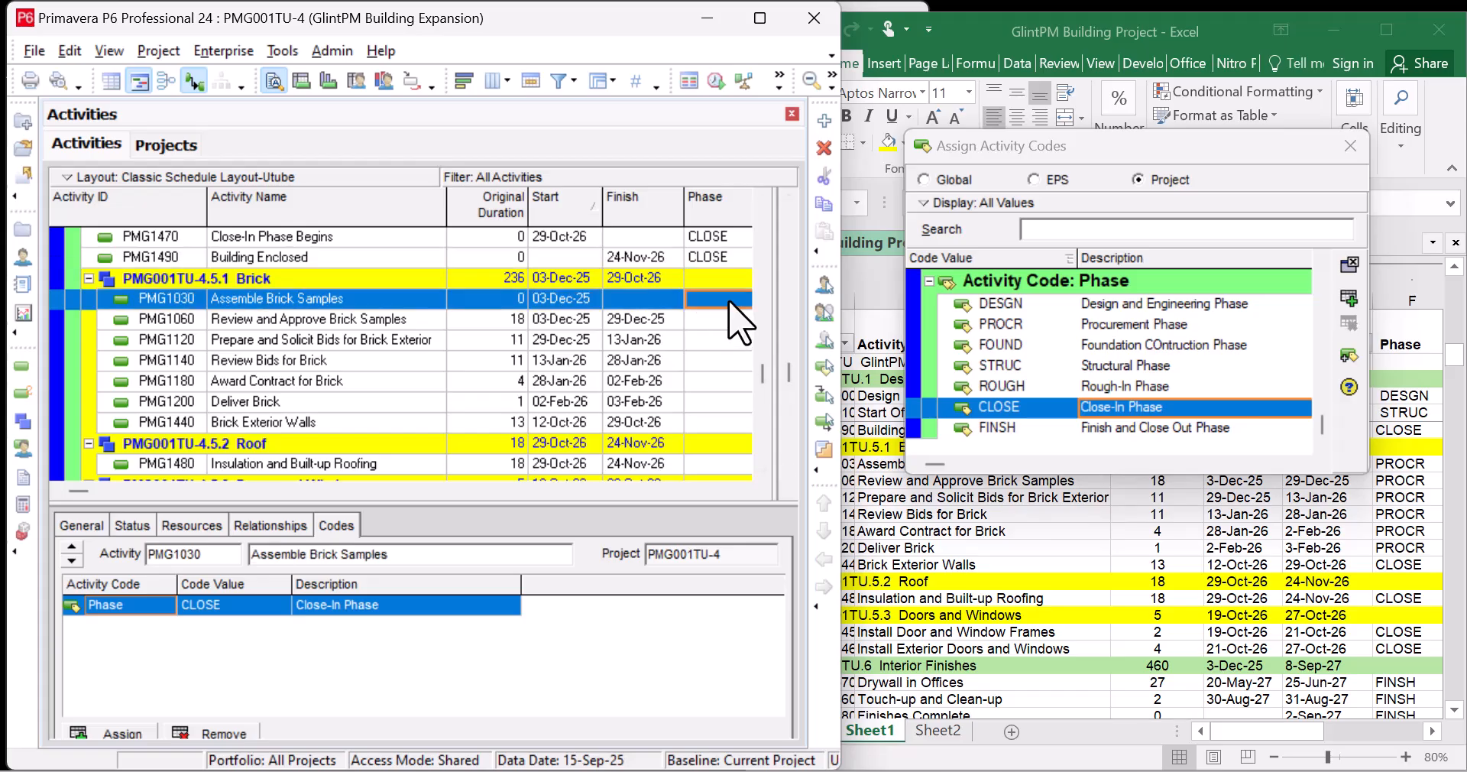
pyautogui.keyDown('shift'); pyautogui.click(724, 405); pyautogui.keyUp('shift')
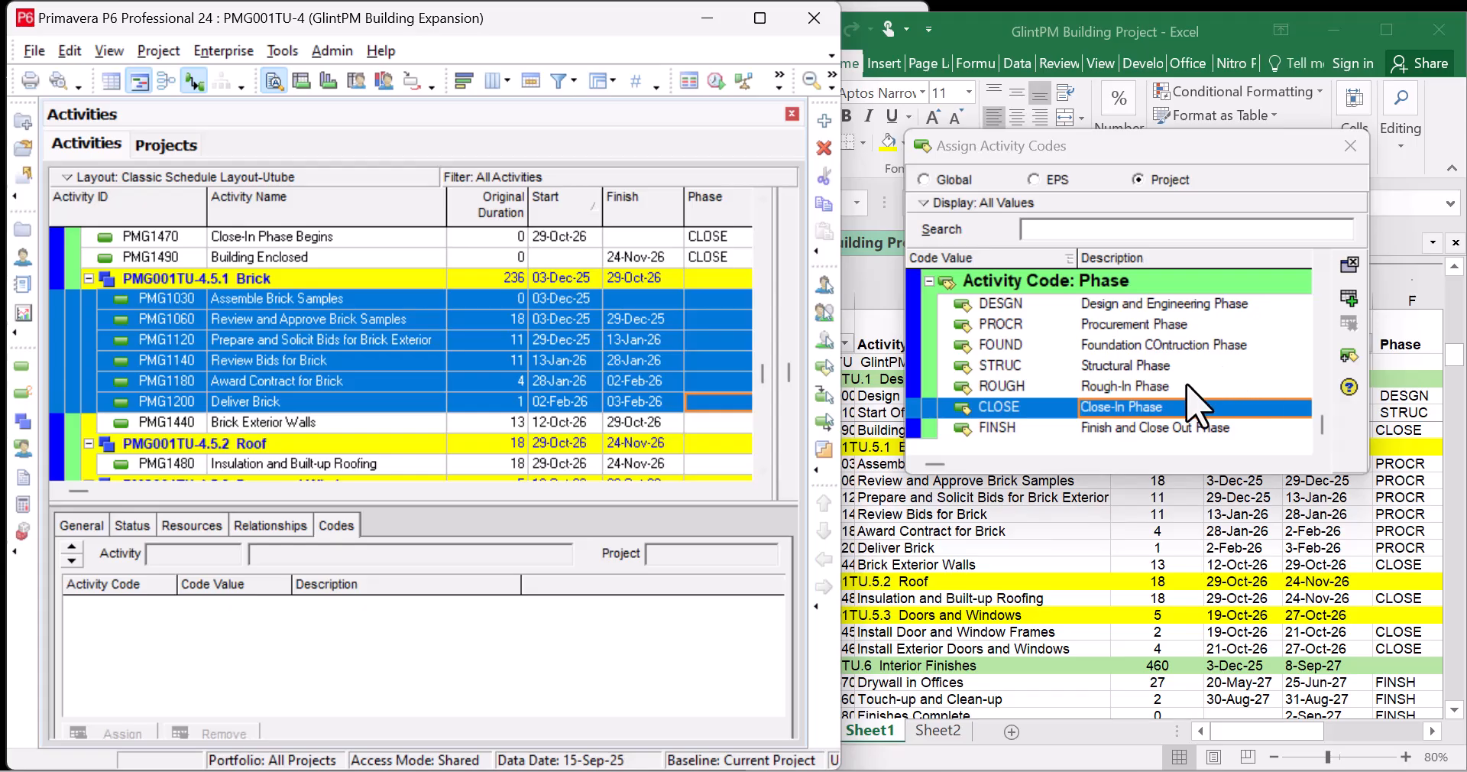
pyautogui.click(1112, 324)
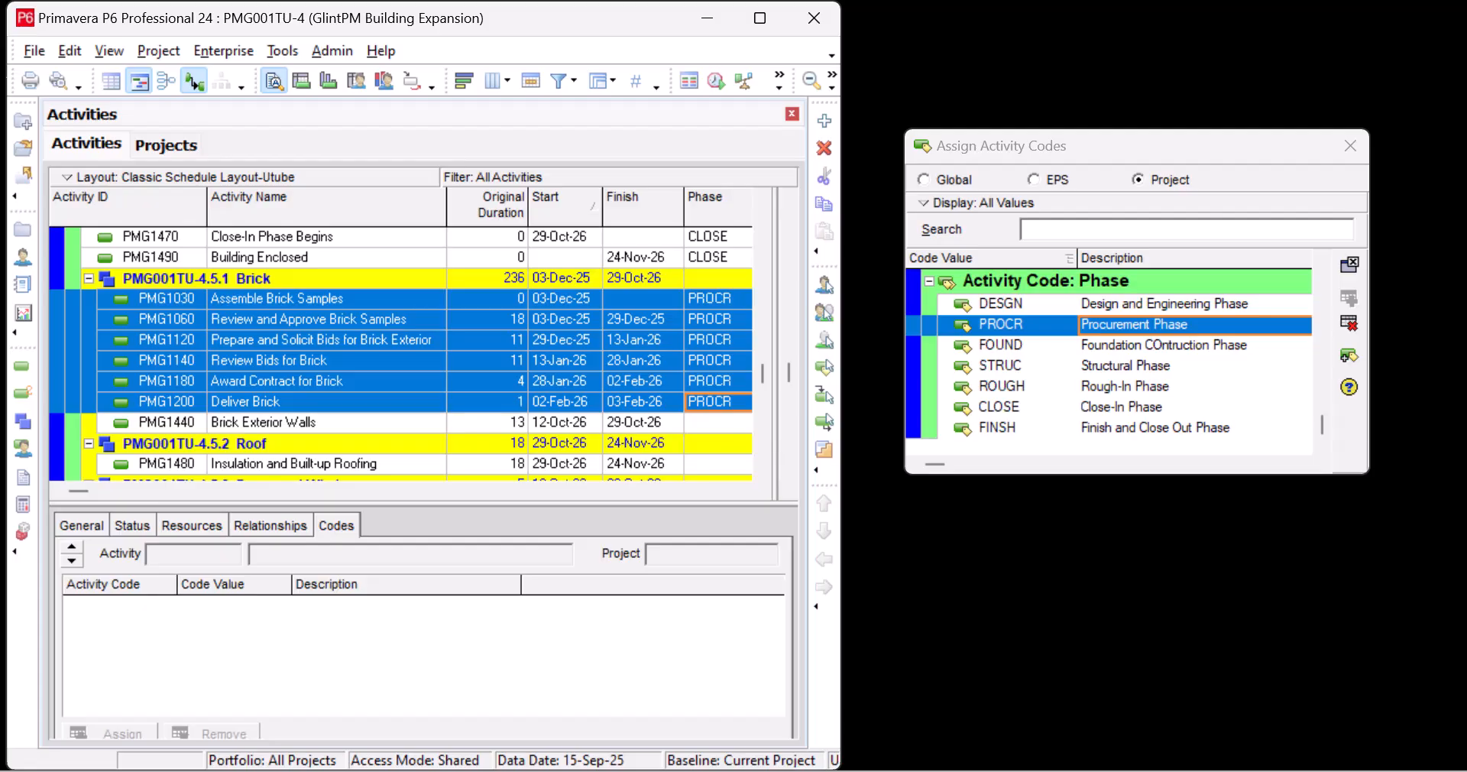
# Step: Recheck the Excel list and assign Phase CLOSE in P6 to PMG1440 Brick Exterior Walls and PMG1480 Insulation and Built-up Roofing
pyautogui.hotkey('alt', 'Tab')
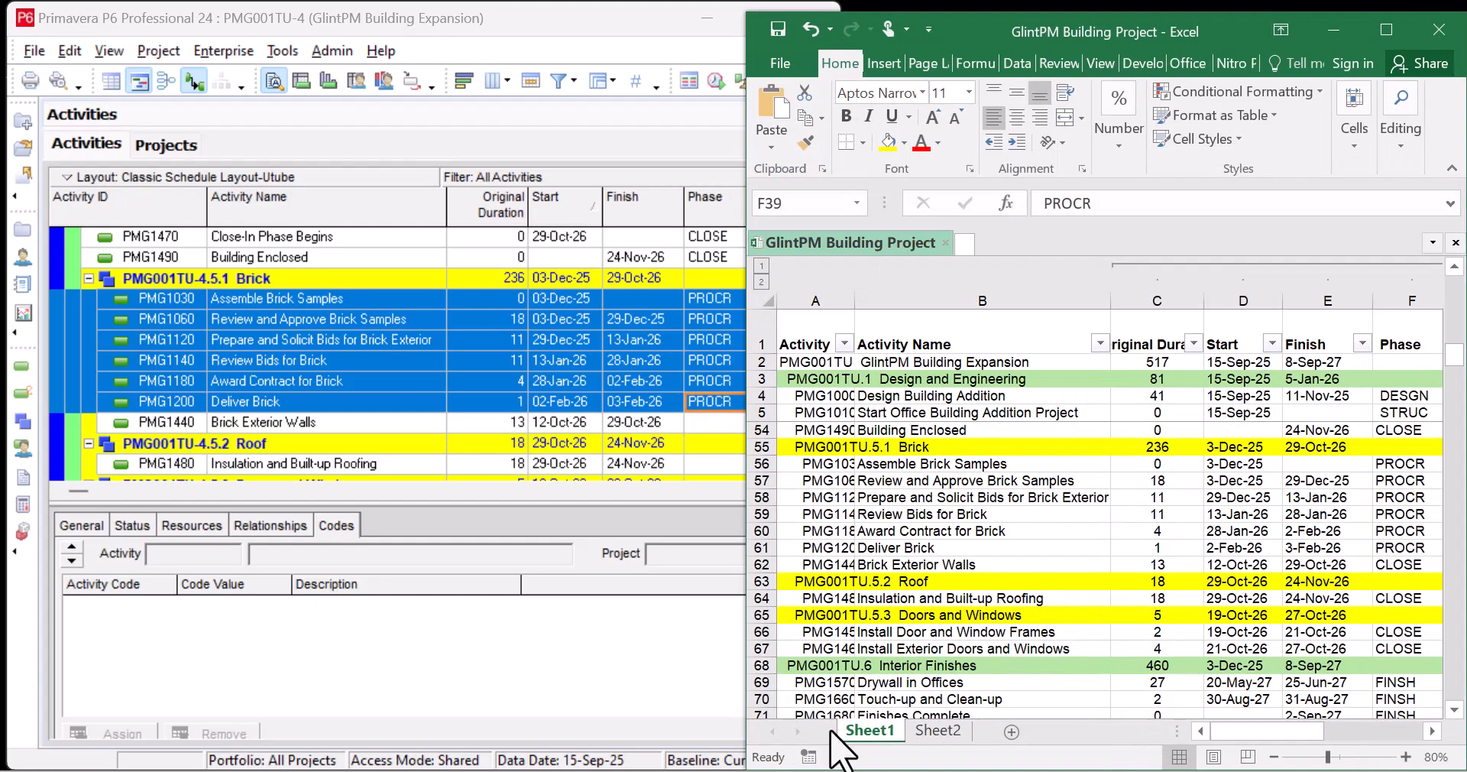
pyautogui.click(632, 424)
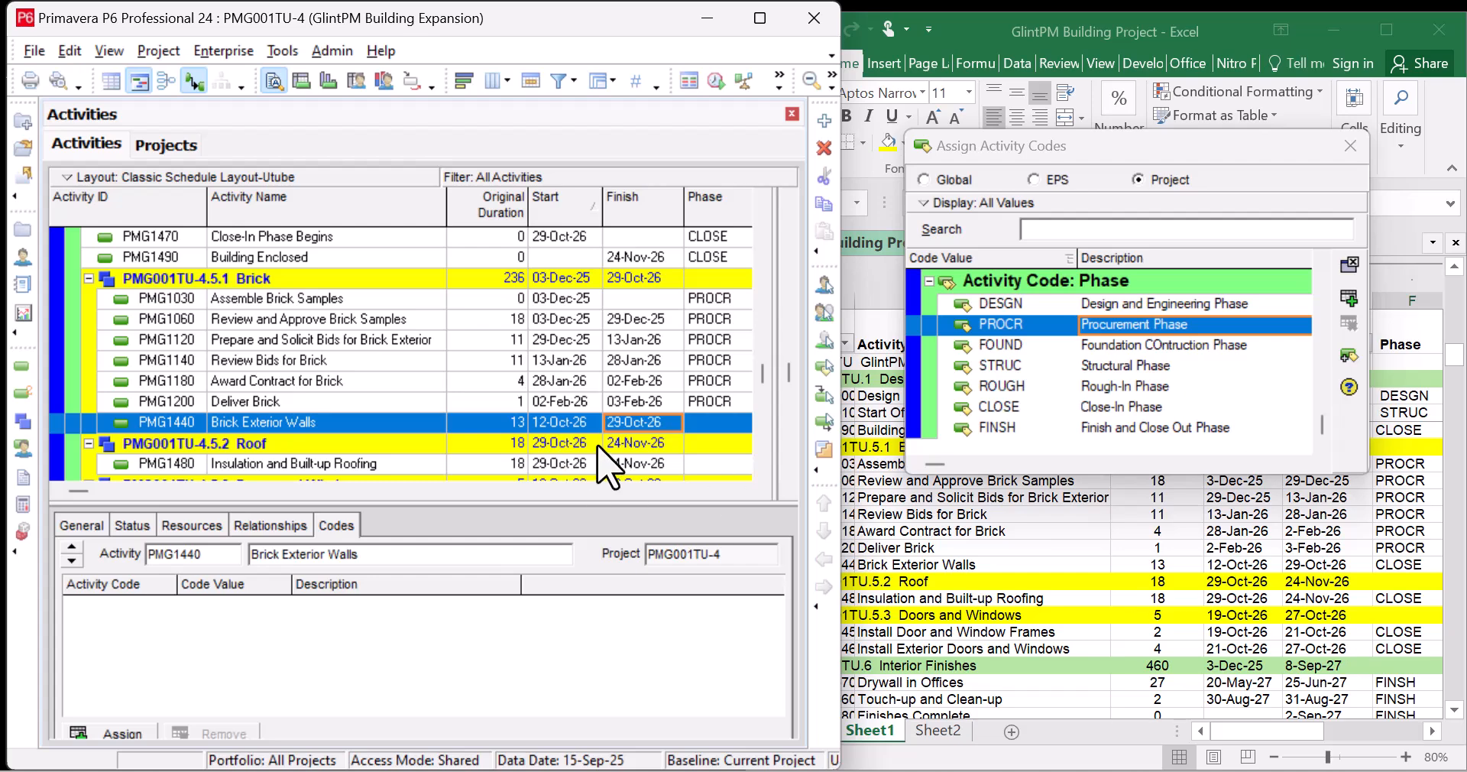
pyautogui.click(1147, 408)
pyautogui.click(1349, 297)
pyautogui.scroll(-2, 461, 417)
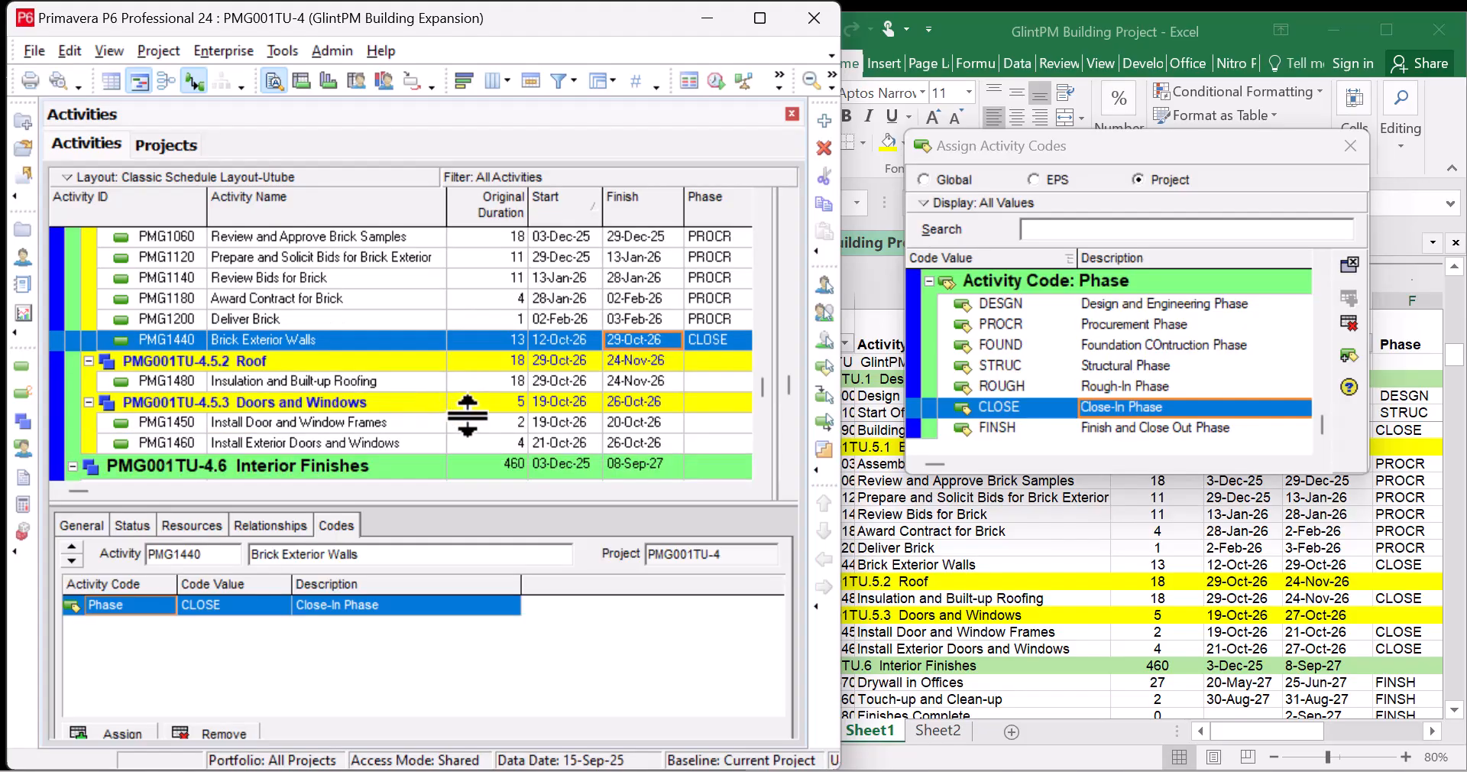
pyautogui.click(695, 381)
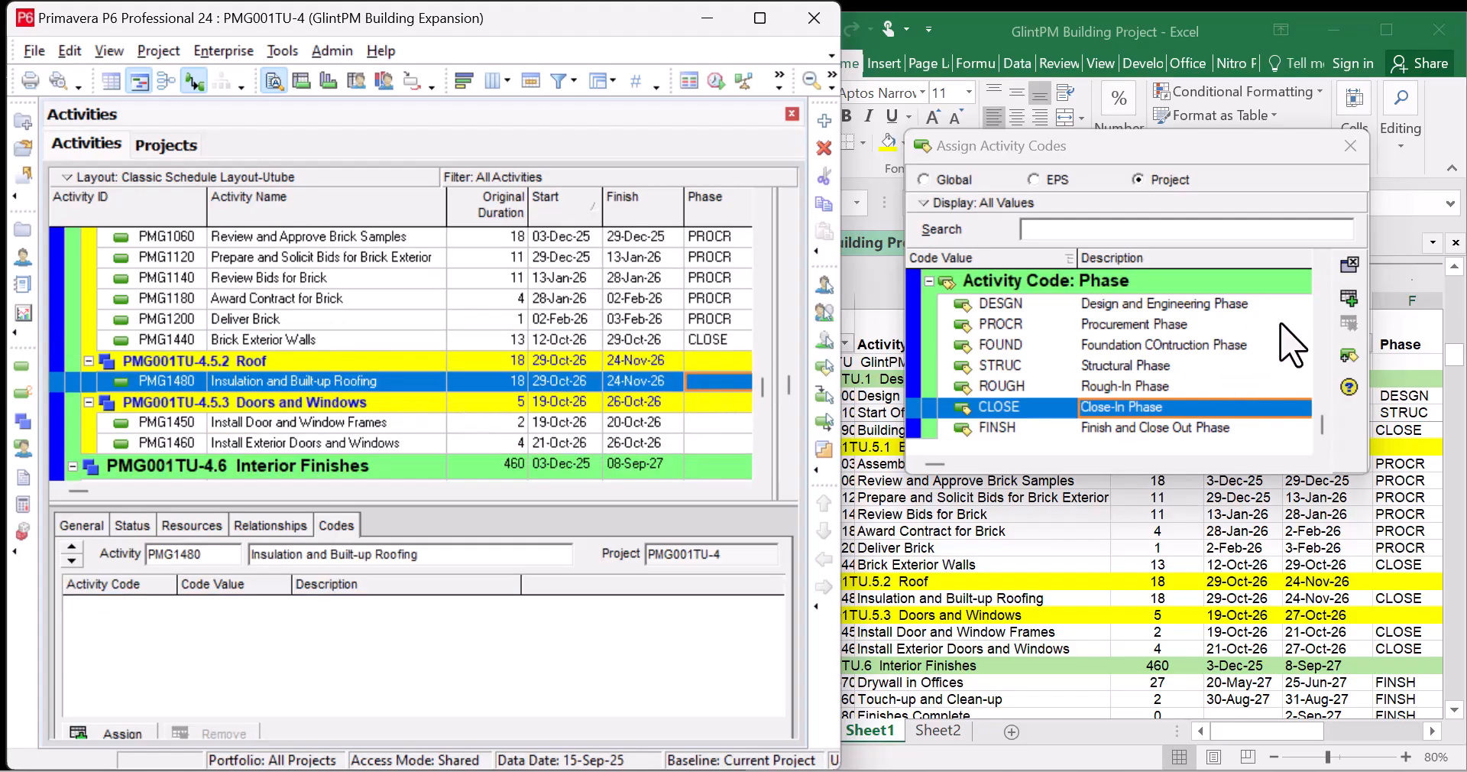
pyautogui.click(1349, 298)
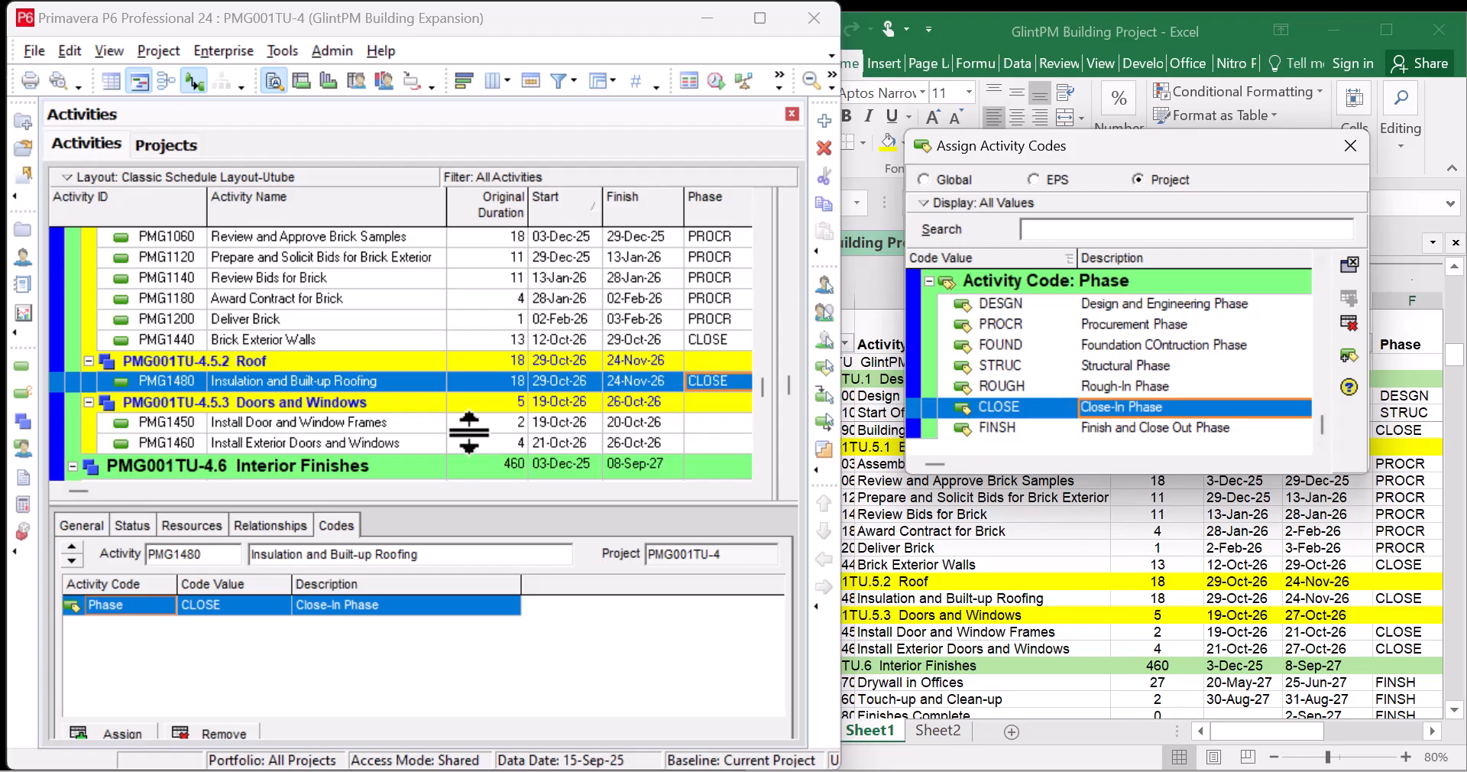
# Step: Assign Phase CLOSE to Doors and Windows activities PMG1450 Install Door and Window Frames and PMG1460 Install Exterior Doors and Windows
pyautogui.click(722, 422)
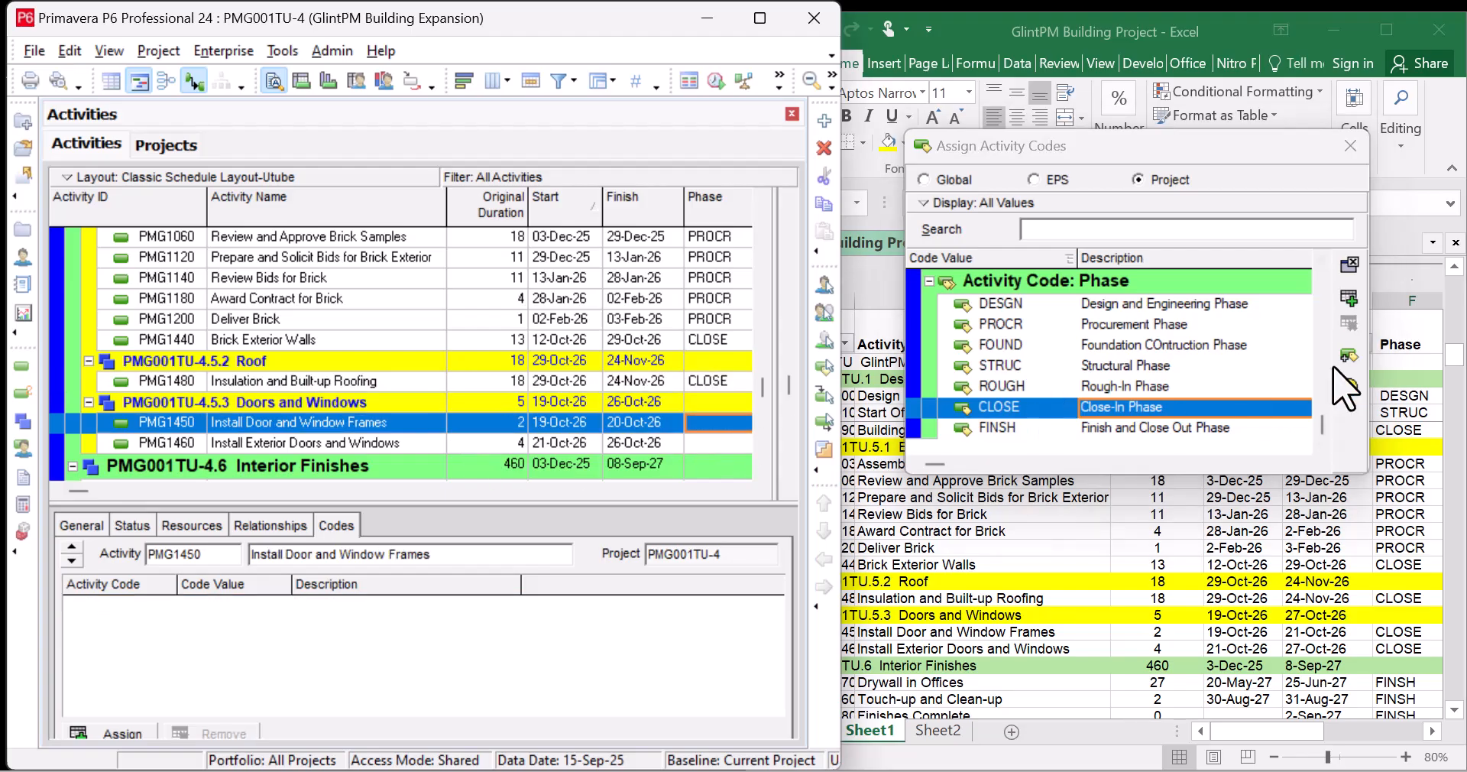
pyautogui.click(1349, 297)
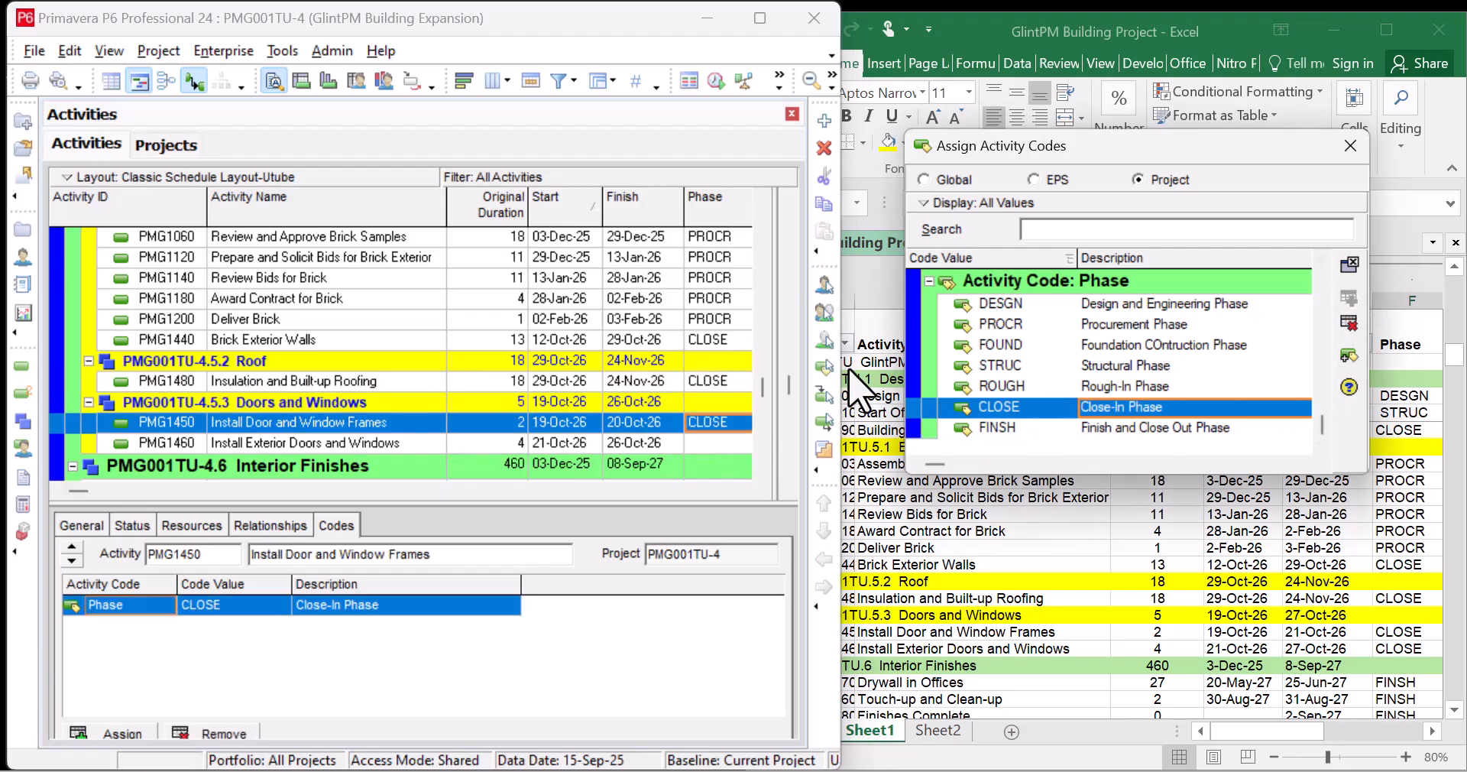
pyautogui.click(721, 447)
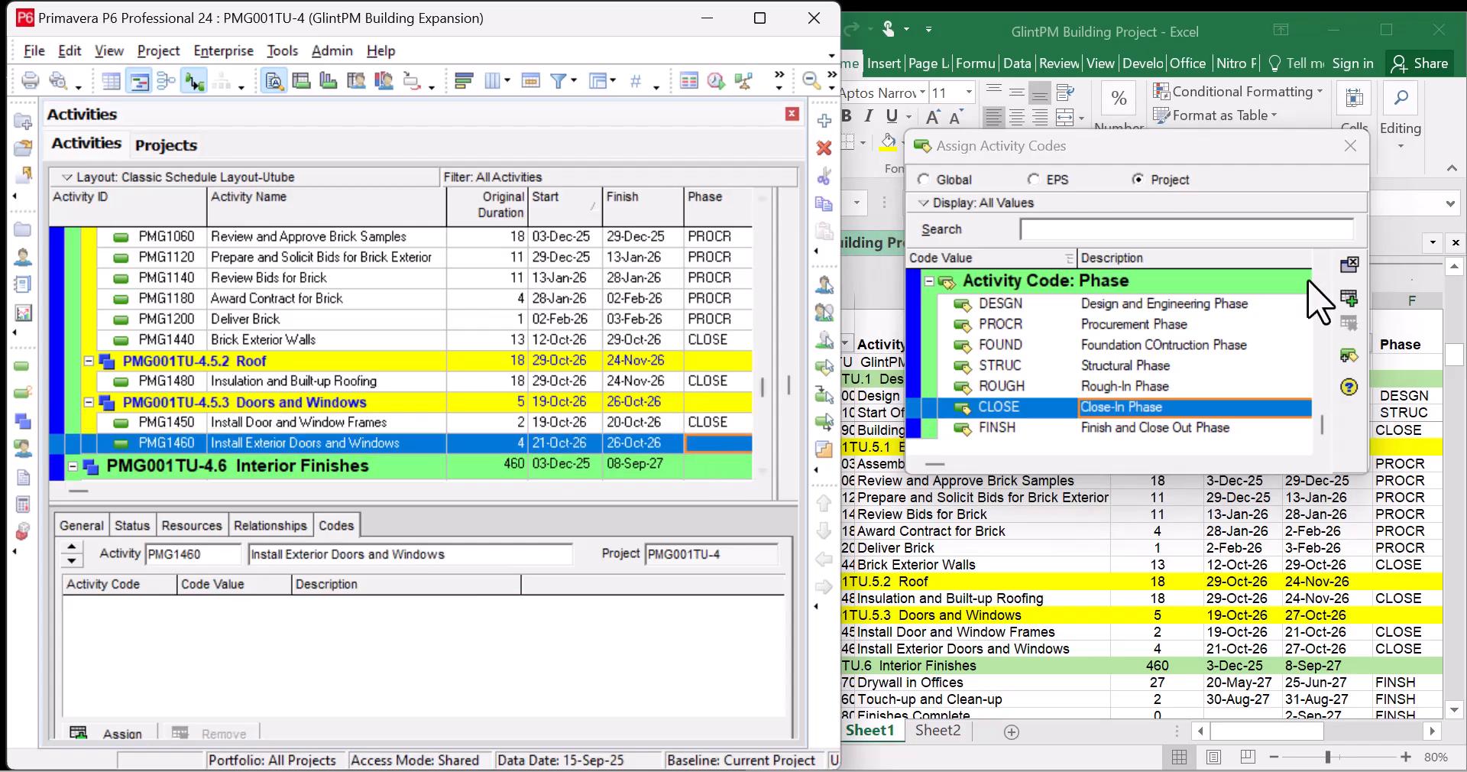
pyautogui.click(1350, 300)
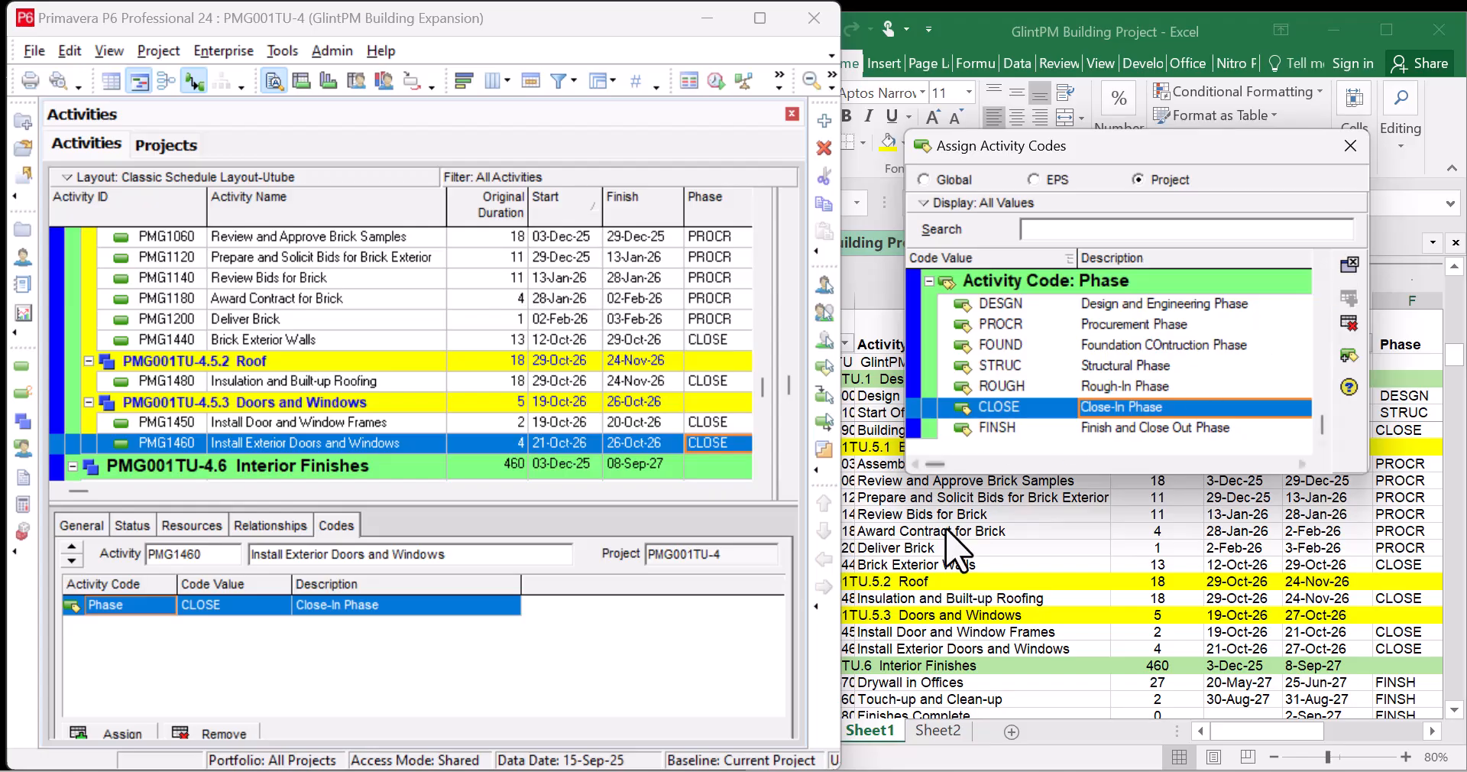
# Step: Consult the Excel list and assign Phase FINSH in P6 to the five Interior Finishes activities from PMG1570 Drywall in Offices through PMG1700 Building Addition Complete
pyautogui.scroll(-3, 520, 394)
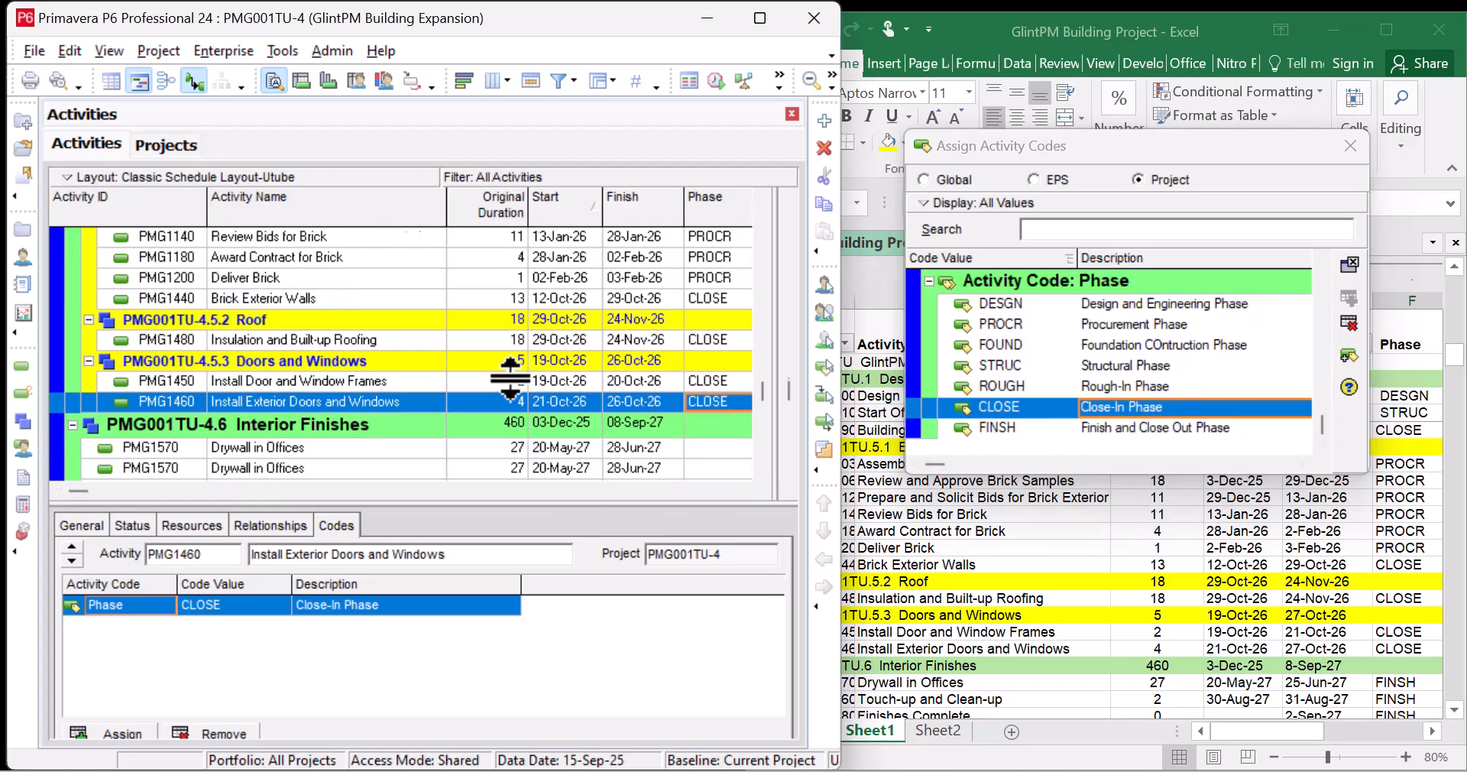
pyautogui.click(1158, 545)
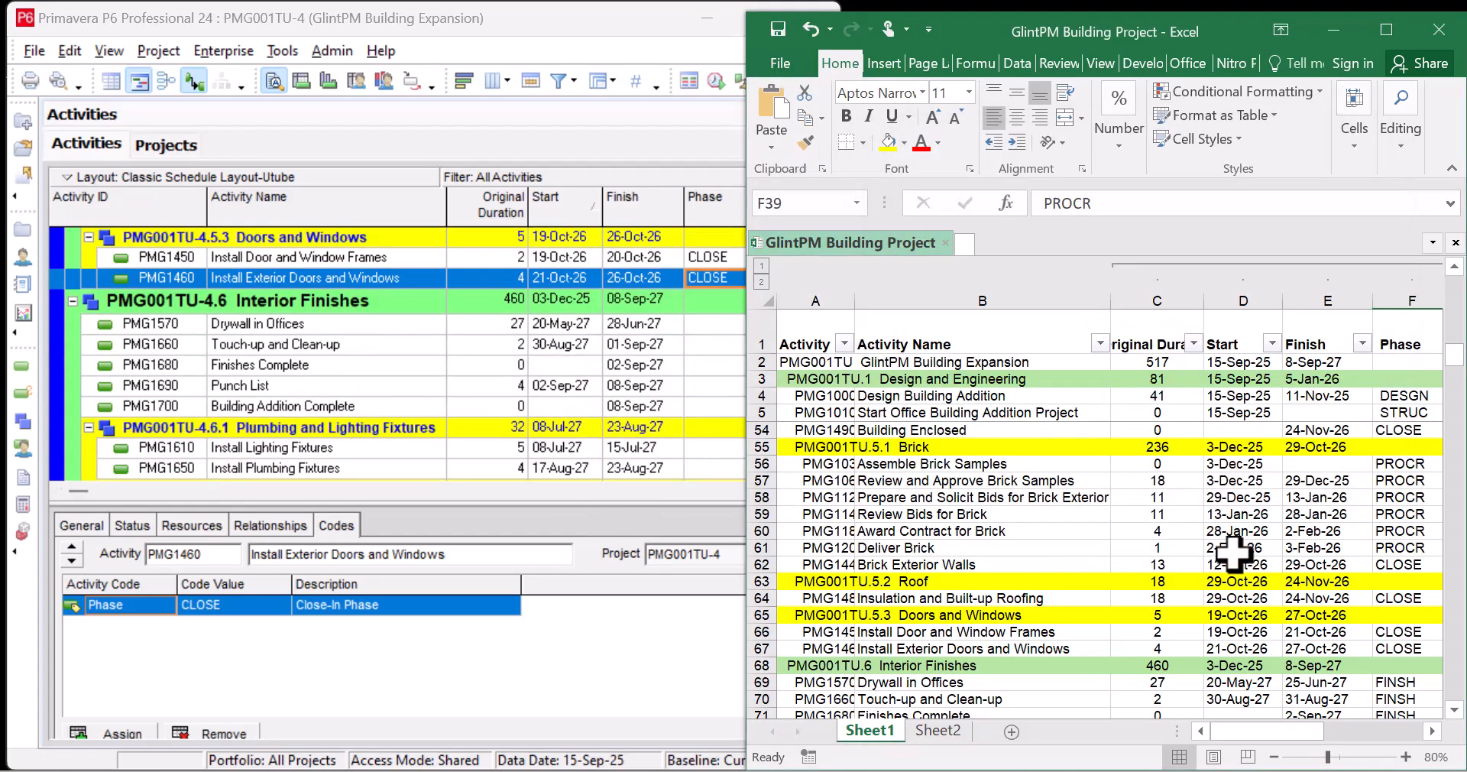
pyautogui.scroll(-2, 1236, 550)
pyautogui.scroll(-2, 1236, 551)
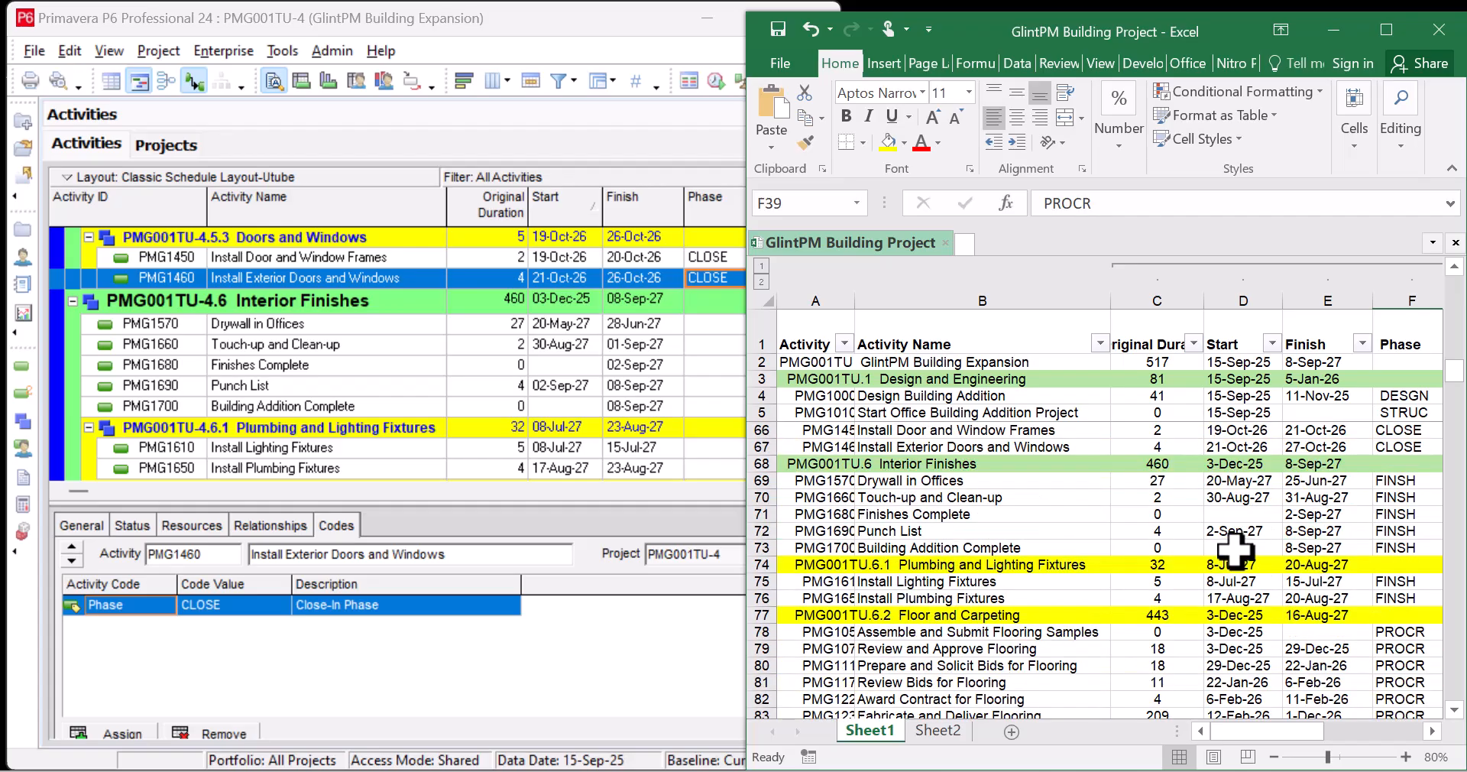
pyautogui.scroll(-1, 1236, 551)
pyautogui.scroll(1, 1236, 551)
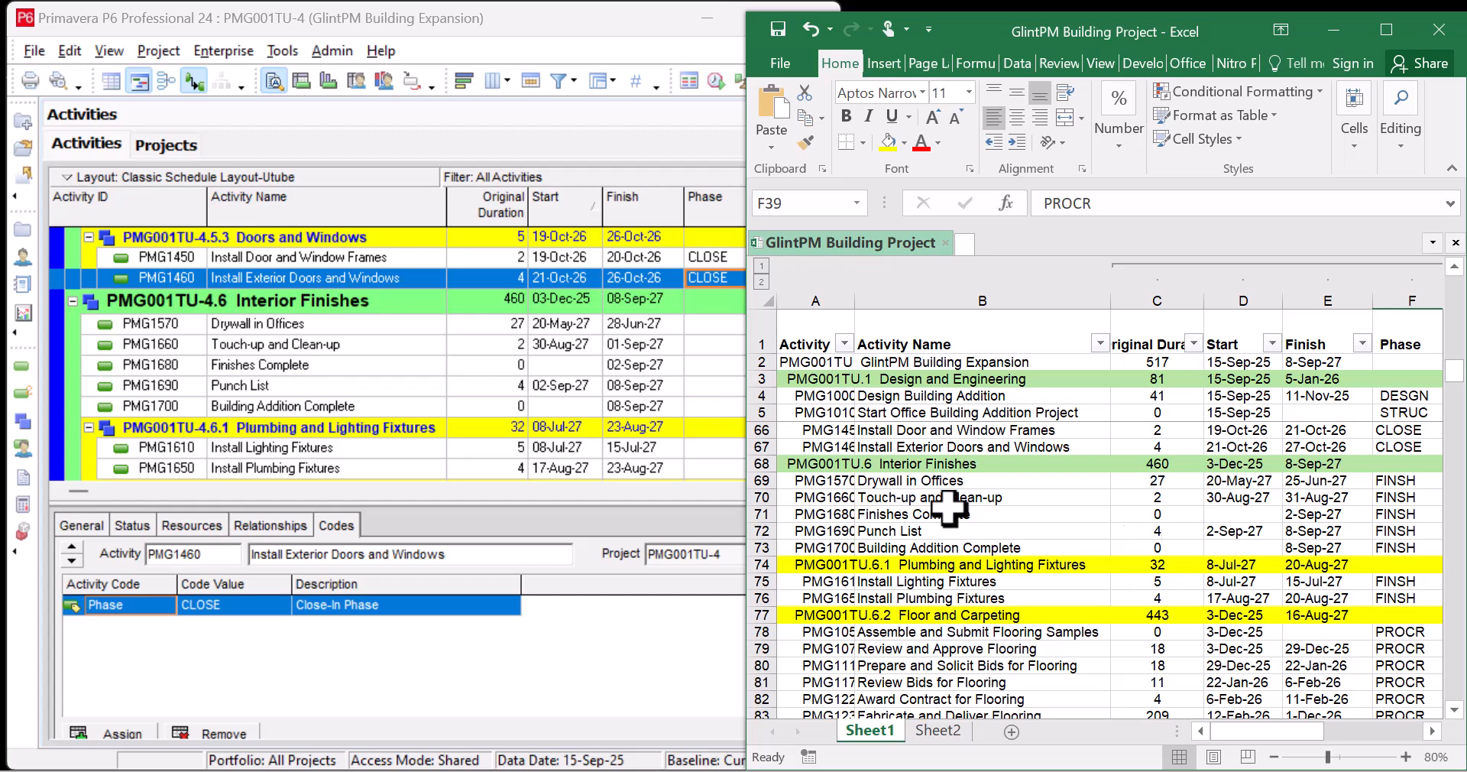
pyautogui.doubleClick(725, 325)
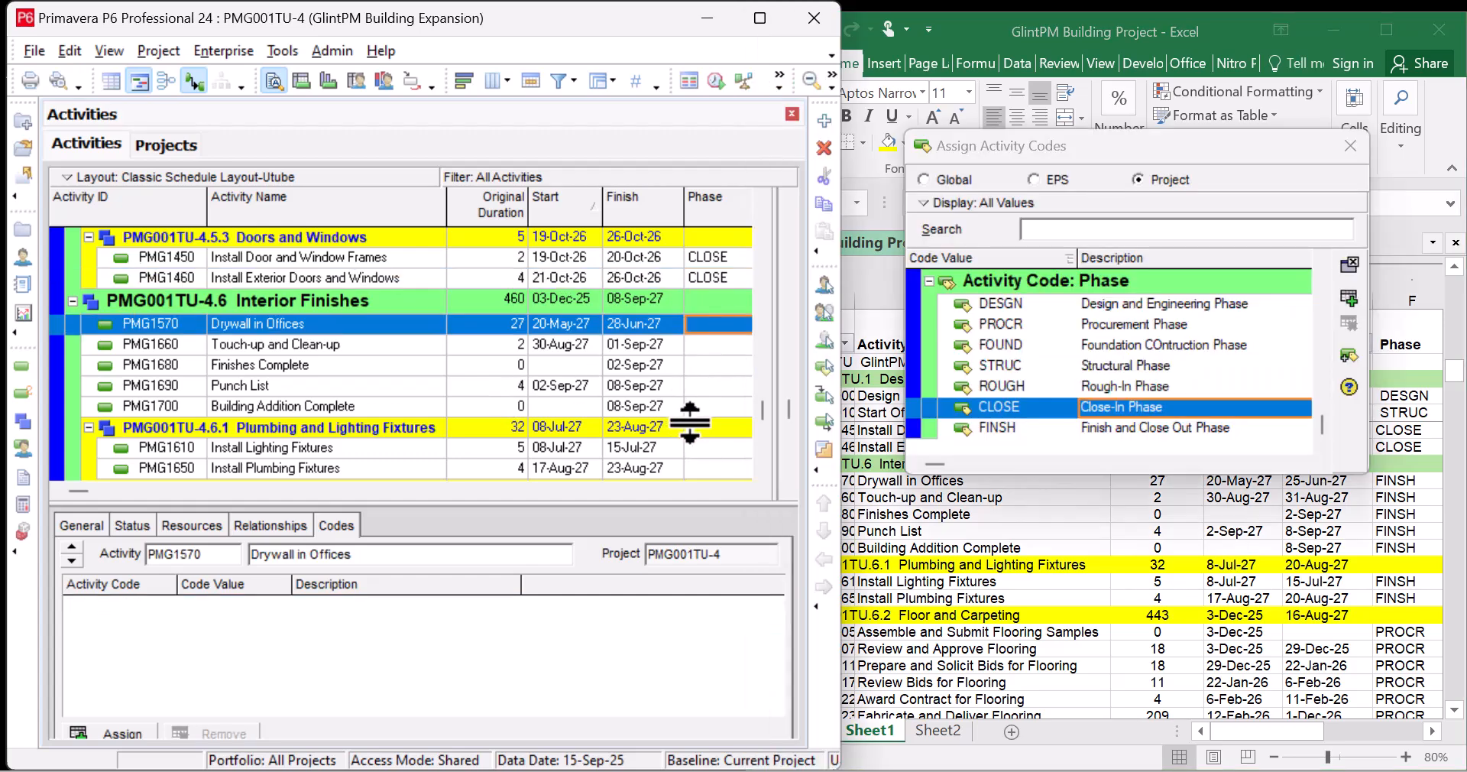
pyautogui.keyDown('shift'); pyautogui.click(718, 406); pyautogui.keyUp('shift')
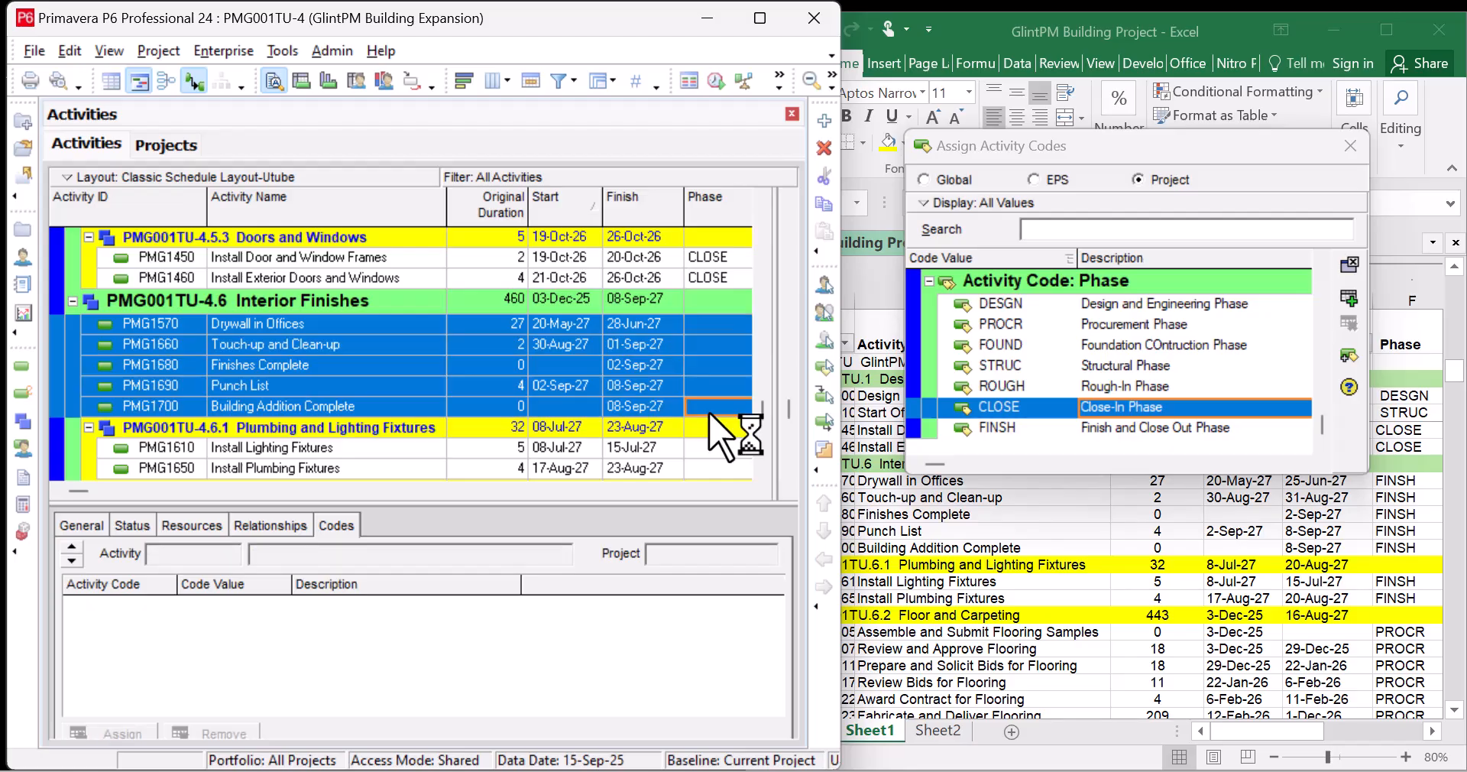
pyautogui.click(1171, 428)
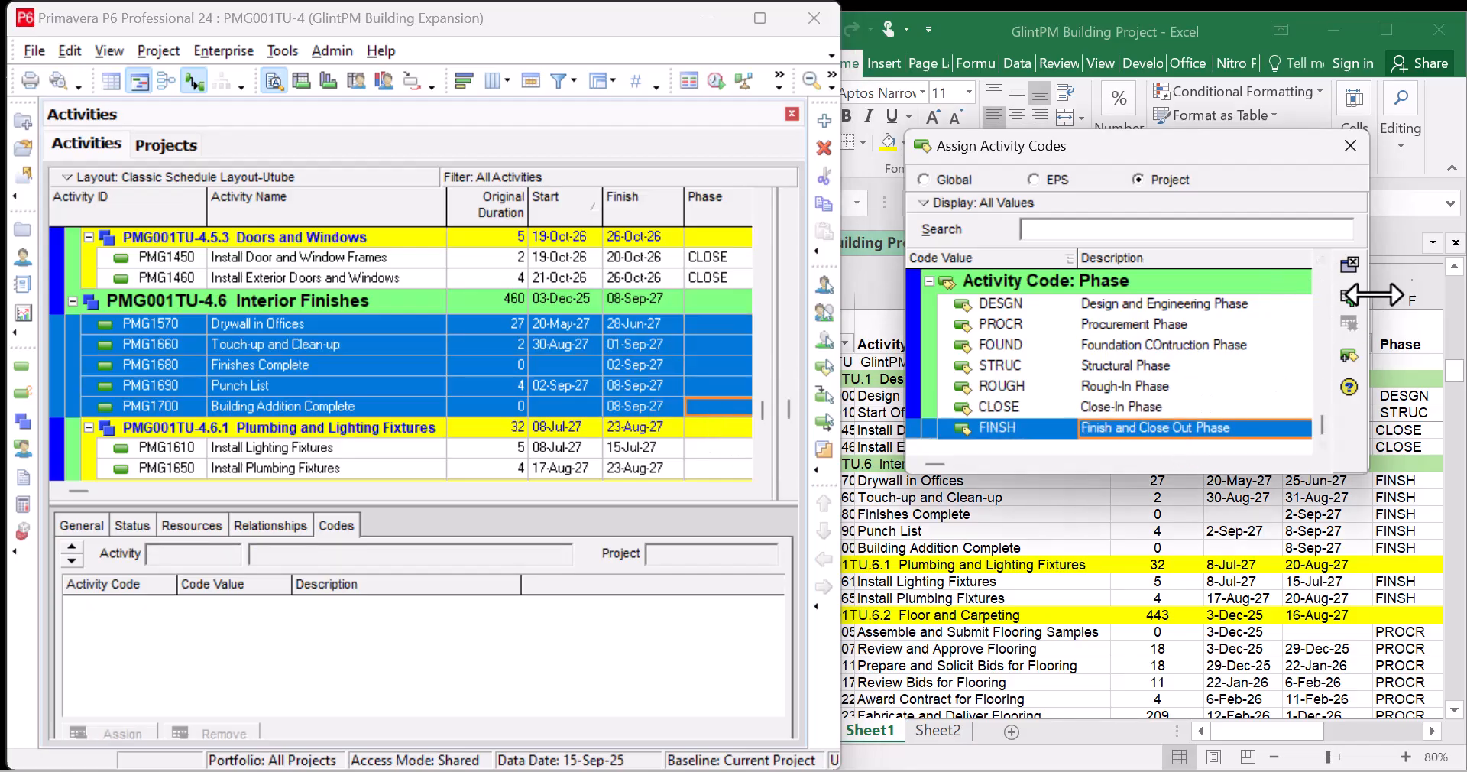
pyautogui.click(1350, 298)
# Step: Assign Phase FINSH to Plumbing and Lighting Fixtures activities PMG1610 Install Lighting Fixtures and PMG1650 Install Plumbing Fixtures
pyautogui.scroll(-1, 481, 419)
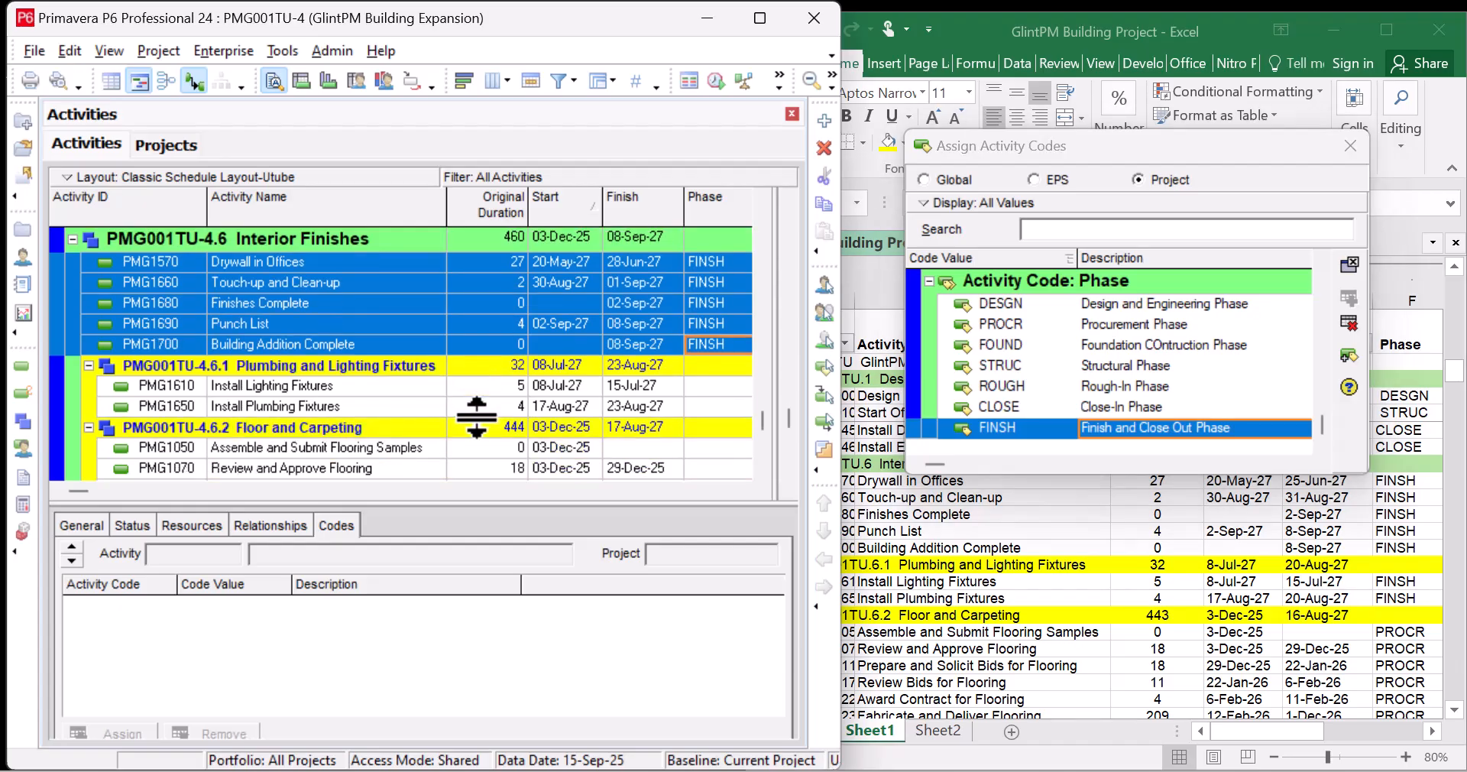
pyautogui.click(689, 392)
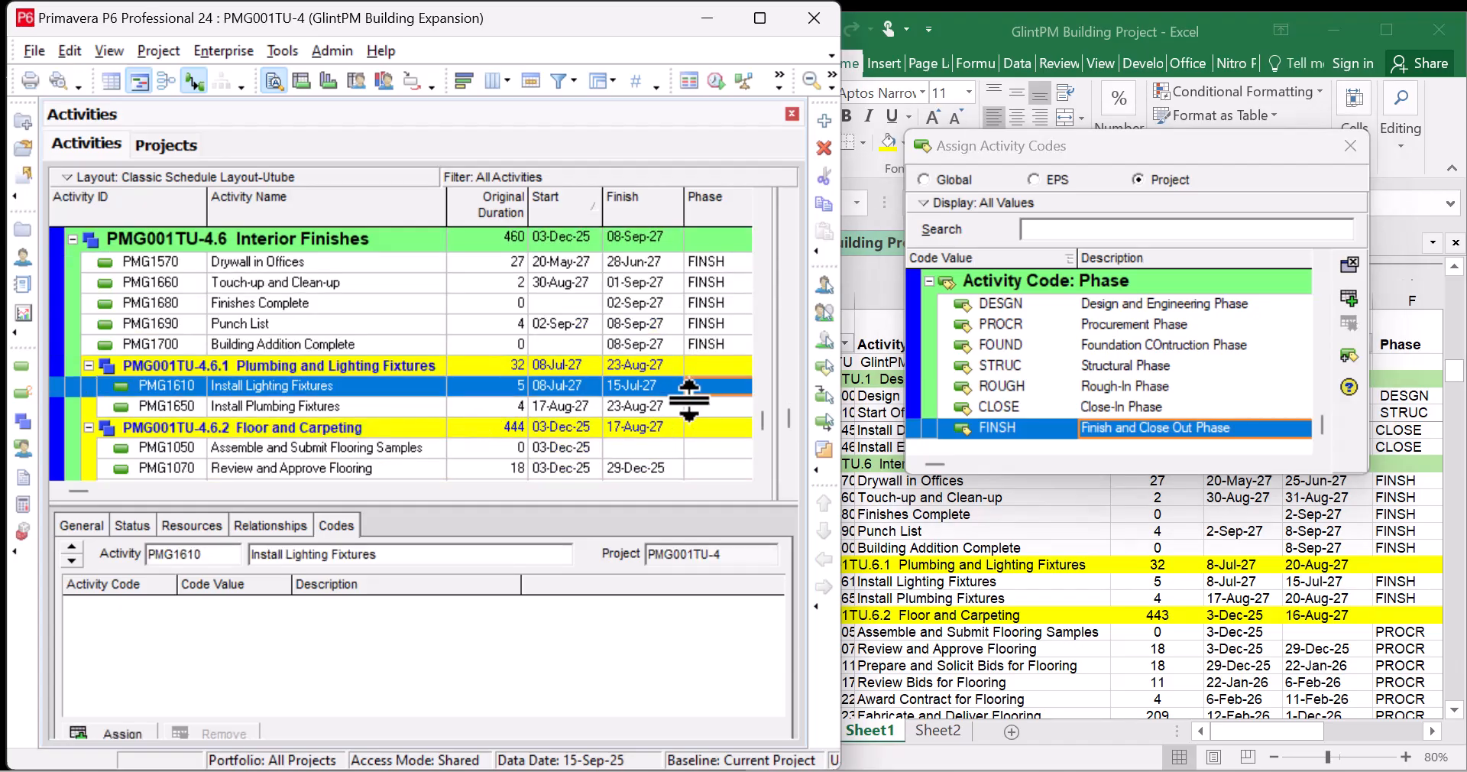
pyautogui.keyDown('shift'); pyautogui.click(707, 406); pyautogui.keyUp('shift')
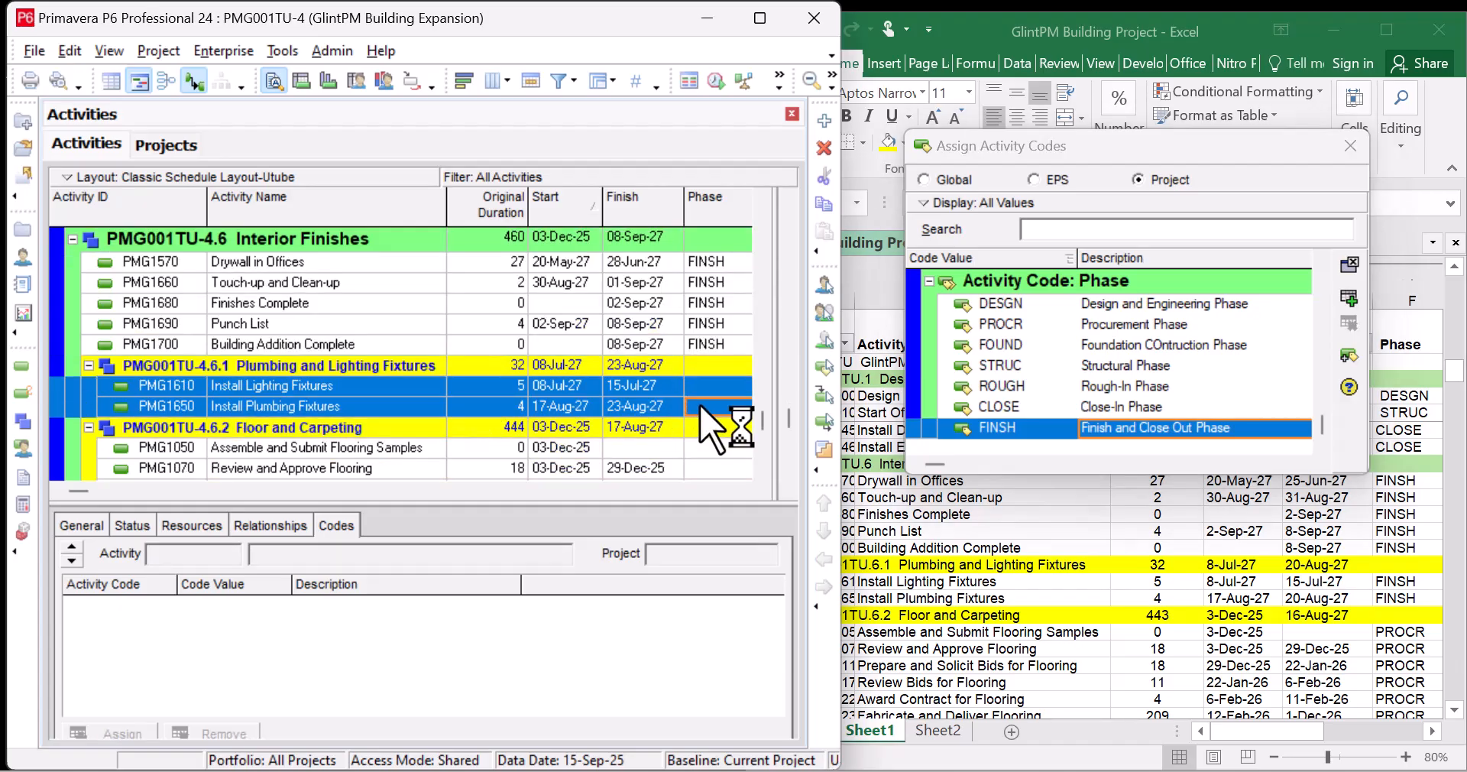
pyautogui.click(1349, 298)
# Step: Check the Excel list and assign Phase PROCR in P6 to the six flooring activities from PMG1050 Assemble and Submit Flooring Samples through PMG1230 Fabricate and Deliver Flooring
pyautogui.scroll(-1, 527, 359)
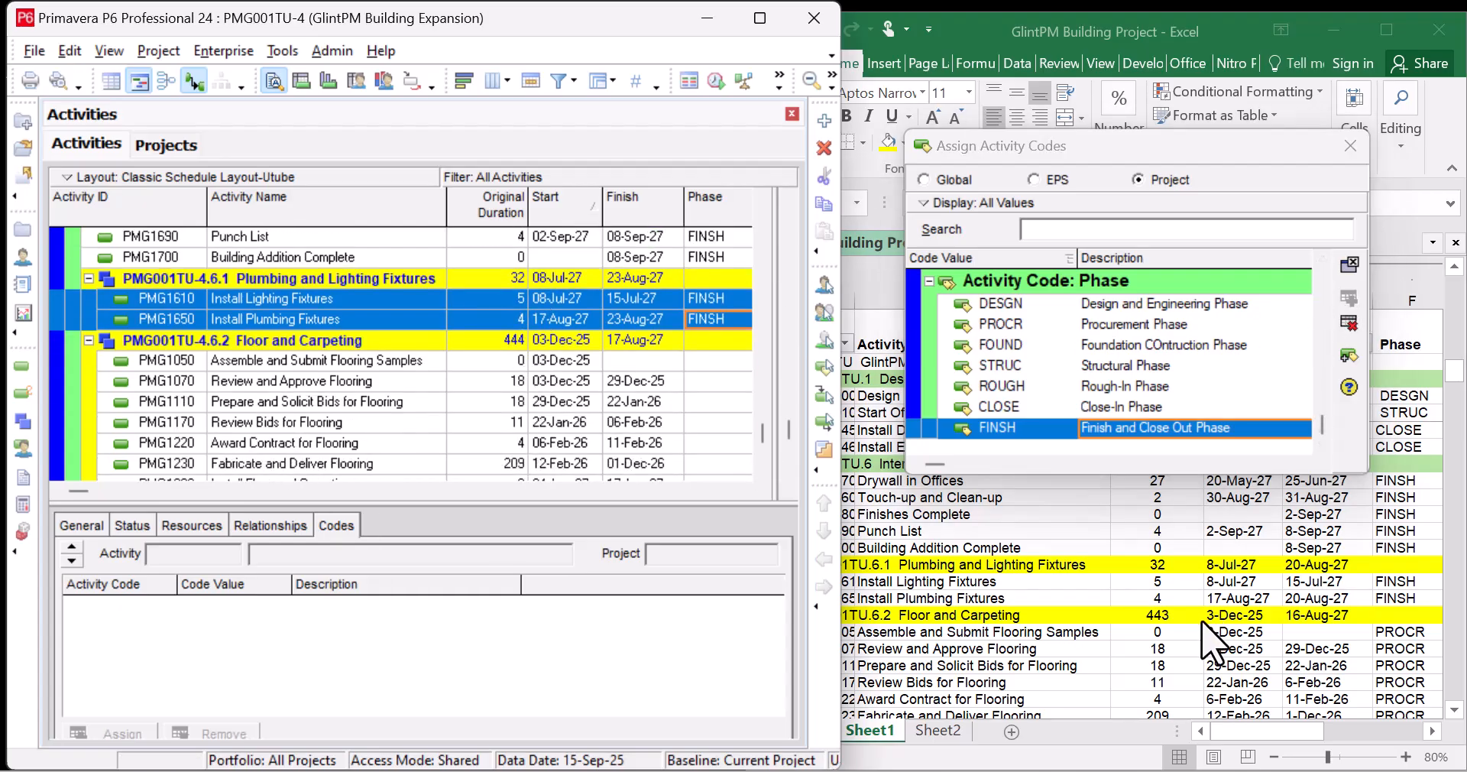
pyautogui.hotkey('alt', 'Tab')
pyautogui.scroll(-2, 1185, 616)
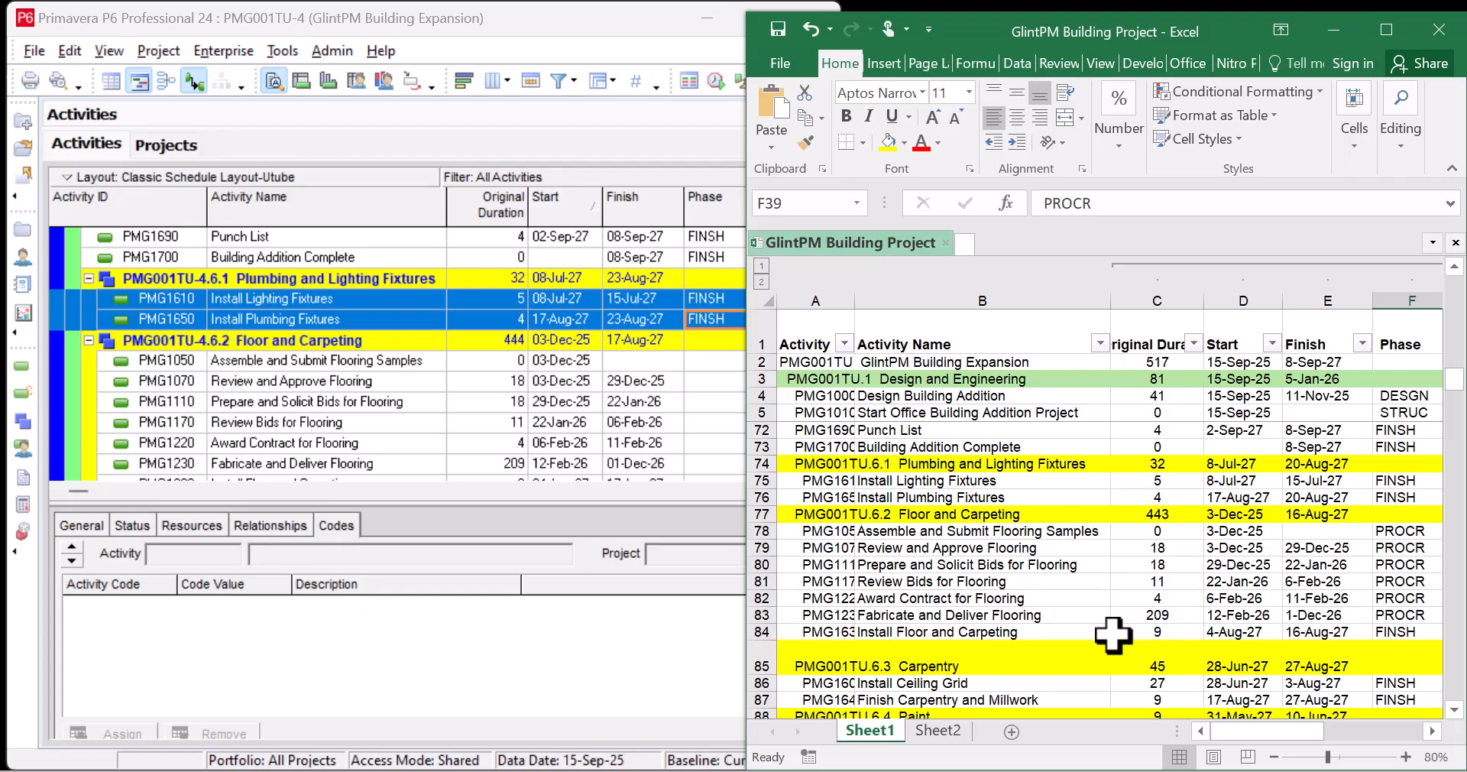
pyautogui.click(609, 365)
pyautogui.scroll(-3, 642, 447)
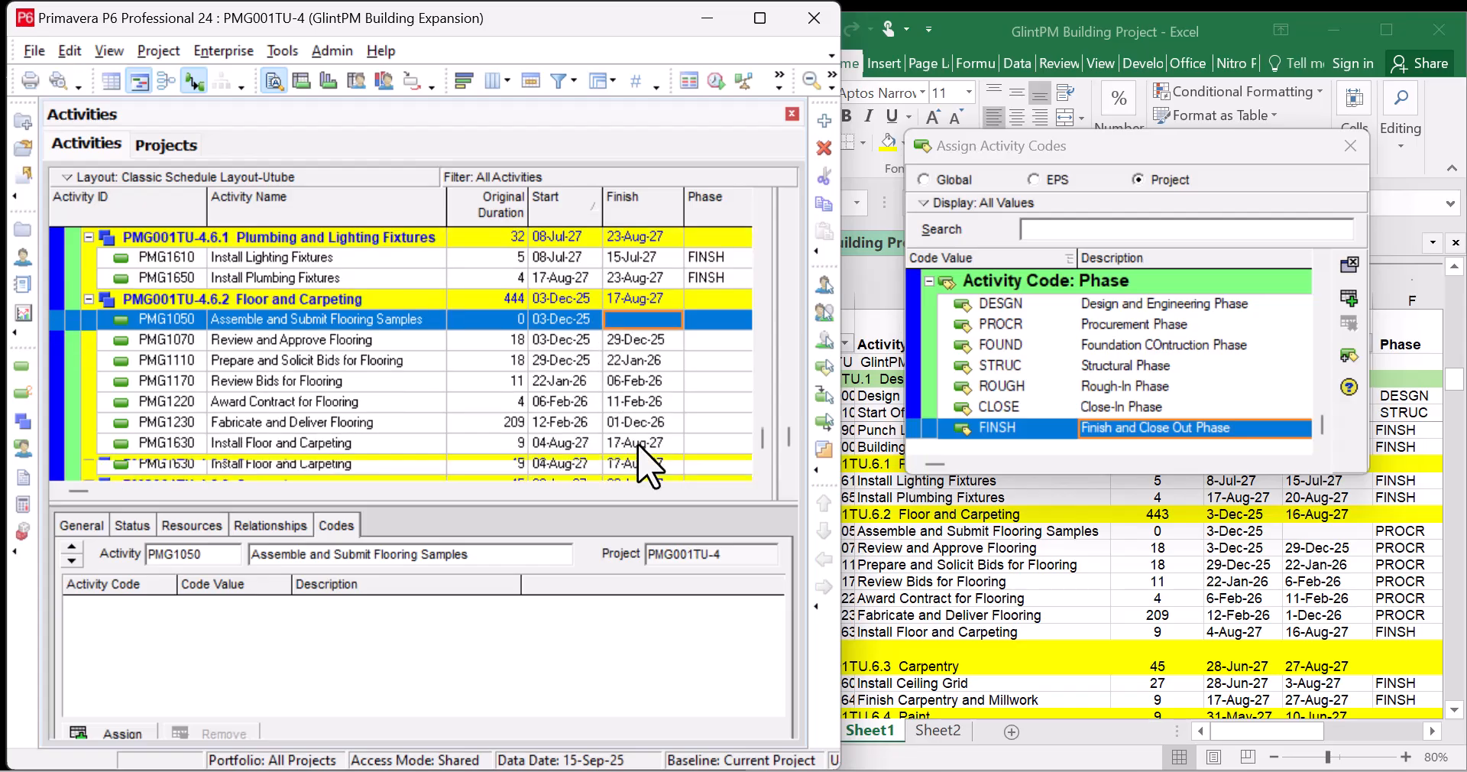
pyautogui.keyDown('shift'); pyautogui.click(642, 407); pyautogui.keyUp('shift')
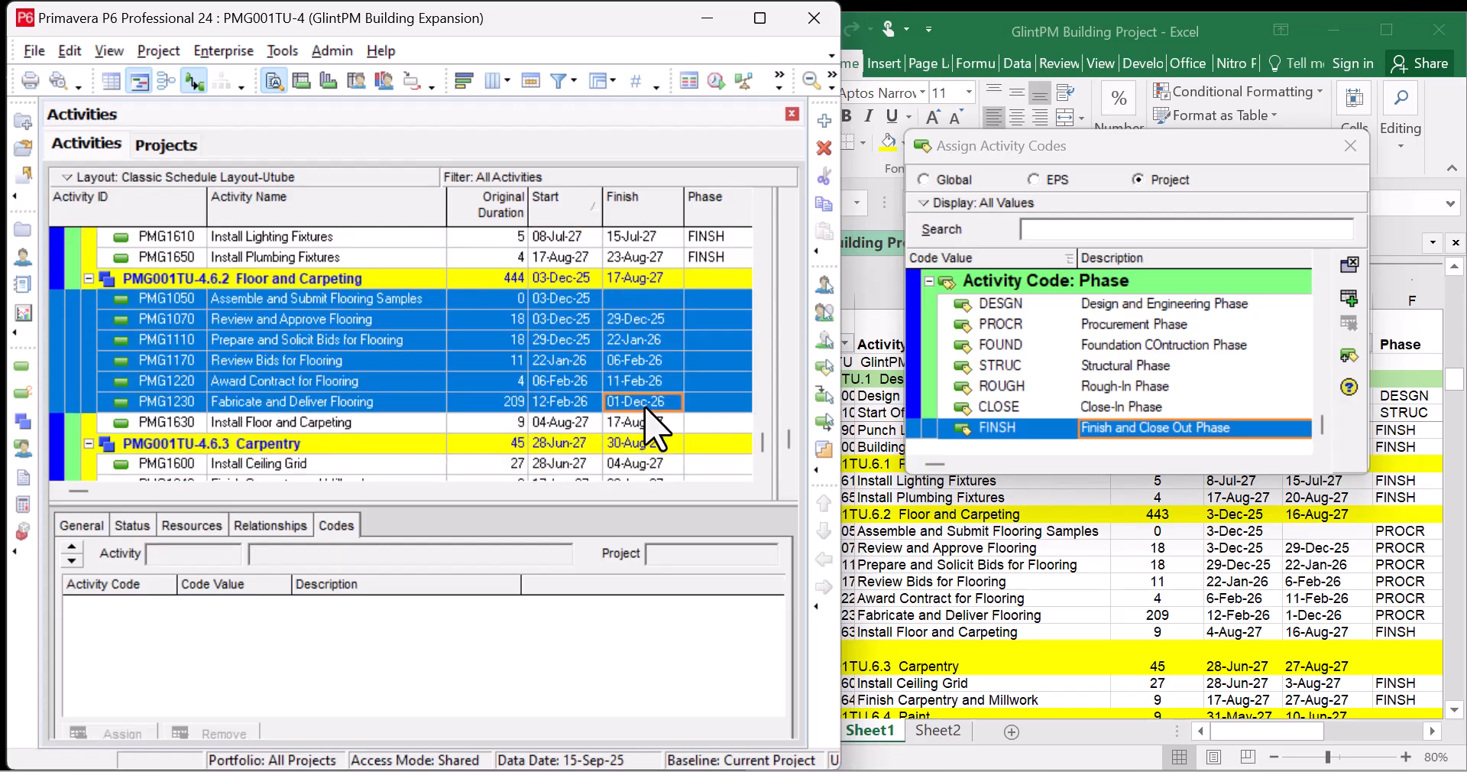
pyautogui.click(1246, 326)
pyautogui.click(1350, 297)
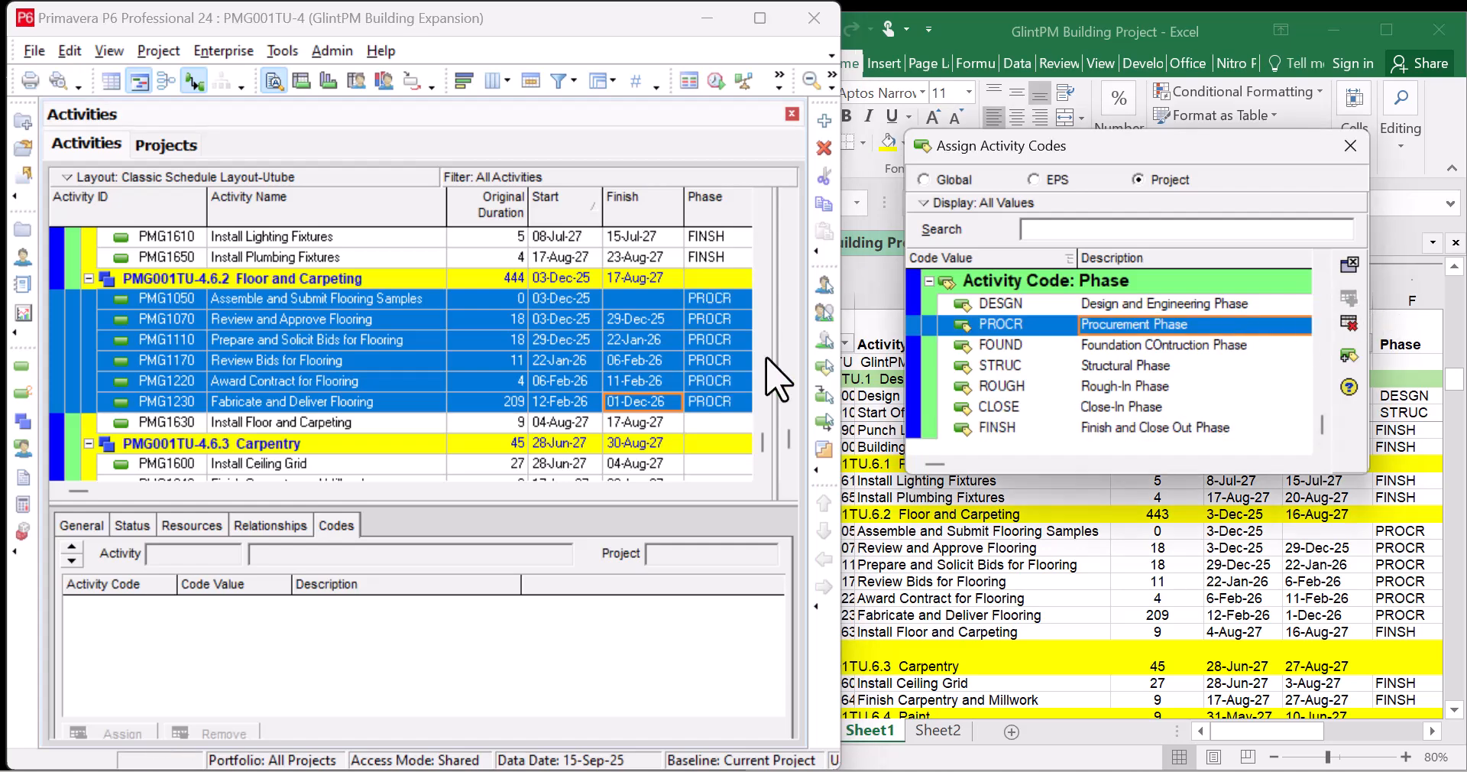
# Step: Assign Phase FINSH to the Floor and Carpeting activity PMG1630 Install Floor and Carpeting
pyautogui.click(692, 425)
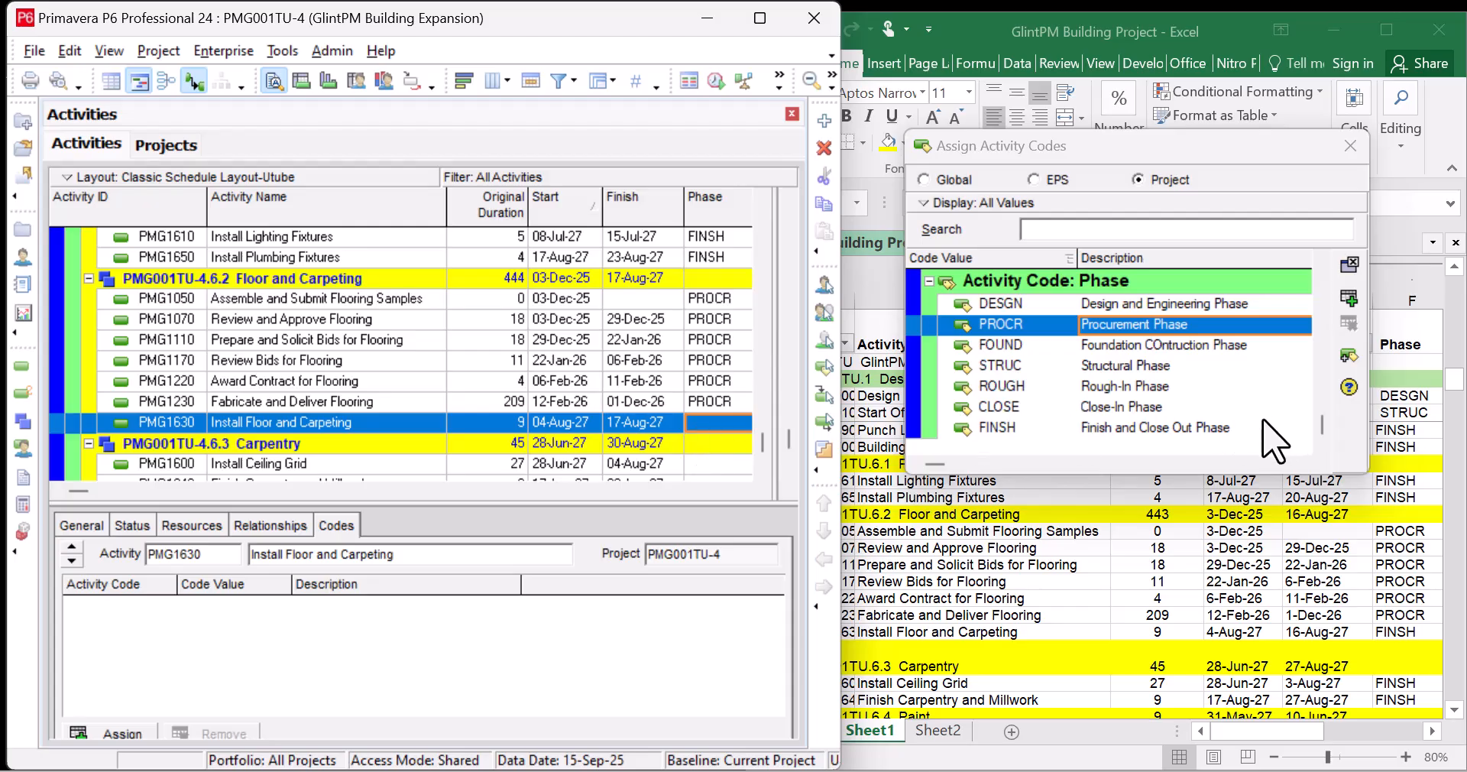
pyautogui.click(1151, 430)
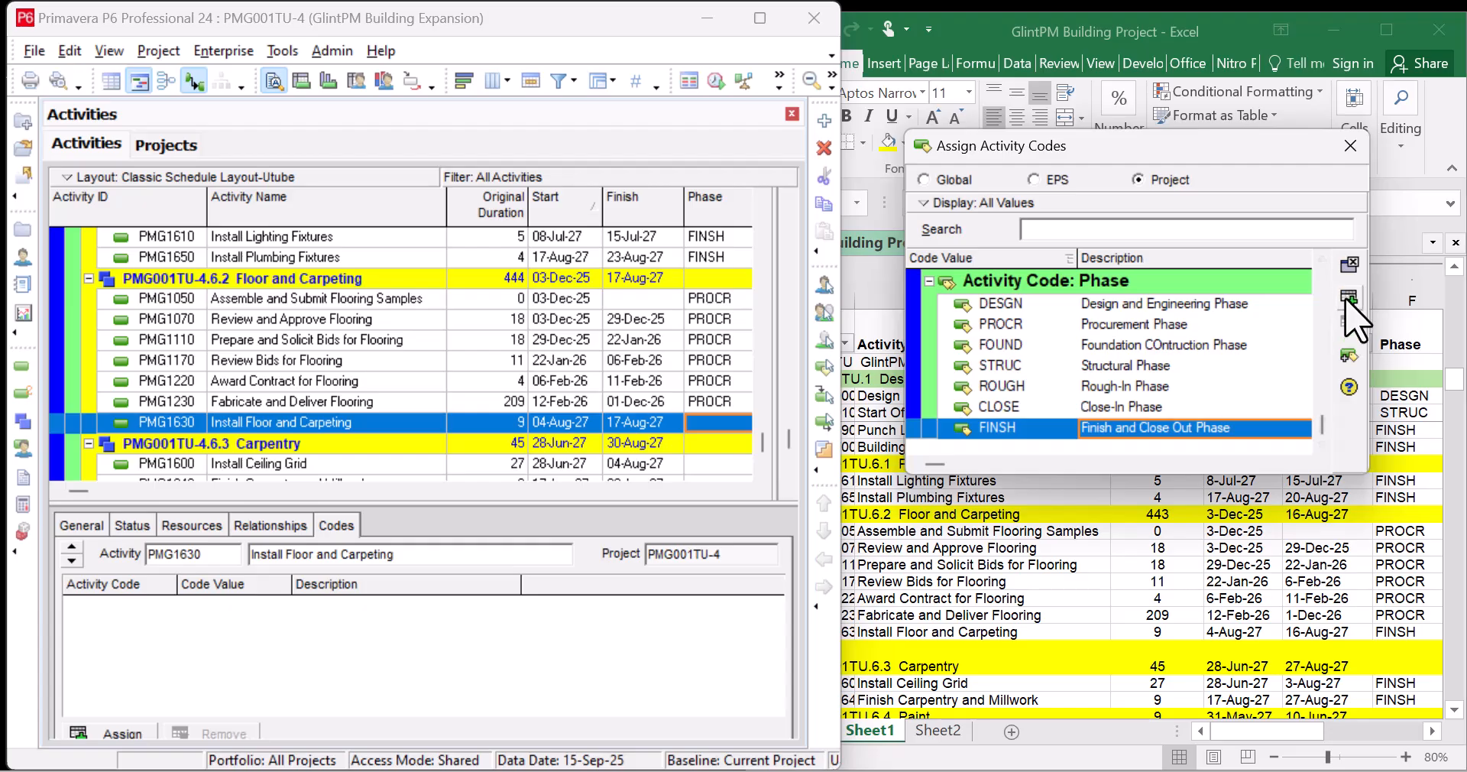
pyautogui.click(1349, 310)
# Step: Assign Phase FINSH to Carpentry activities PMG1600 Install Ceiling Grid and PMG1640 Finish Carpentry and Millwork
pyautogui.scroll(-3, 478, 370)
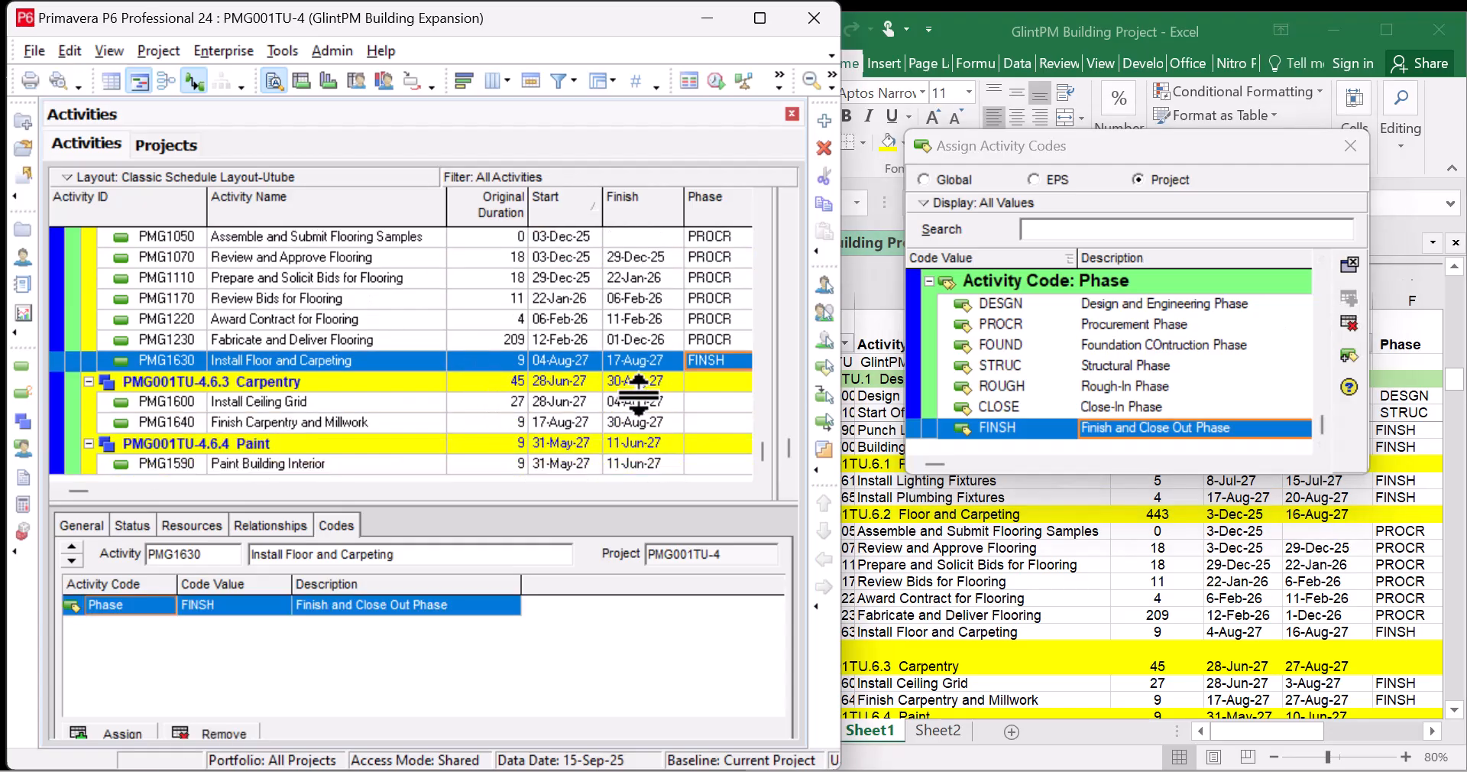
pyautogui.click(637, 402)
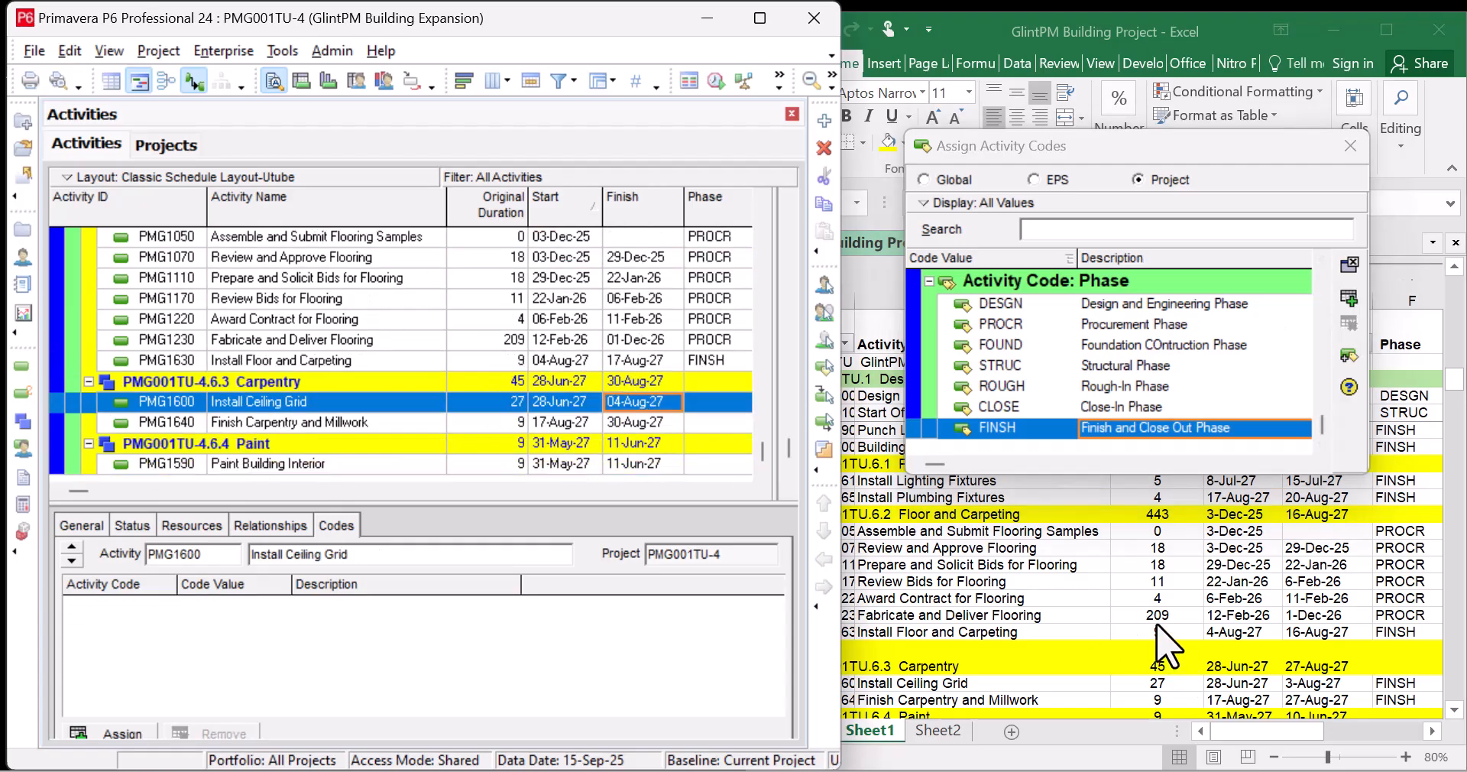
pyautogui.click(1349, 300)
pyautogui.click(715, 422)
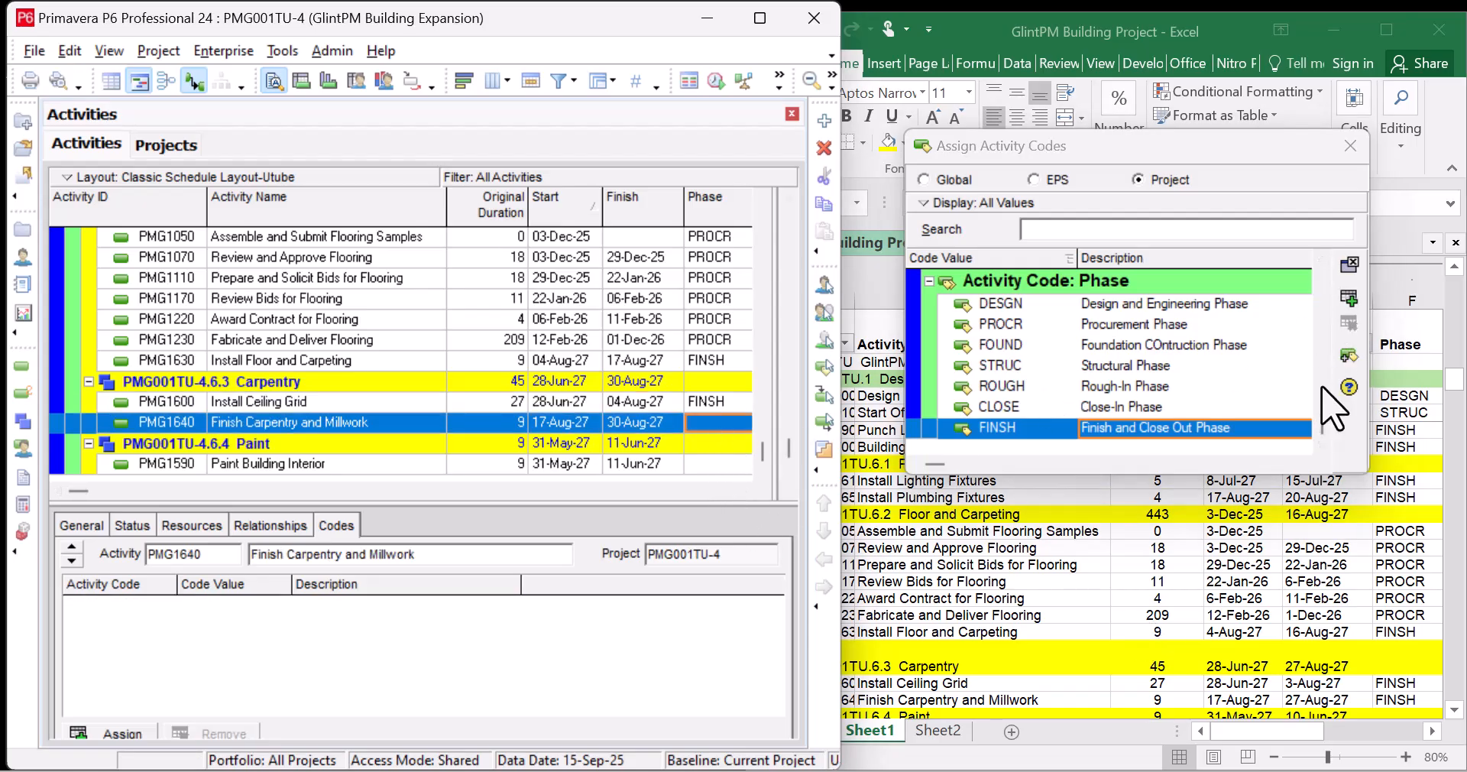
pyautogui.middleClick(544, 354)
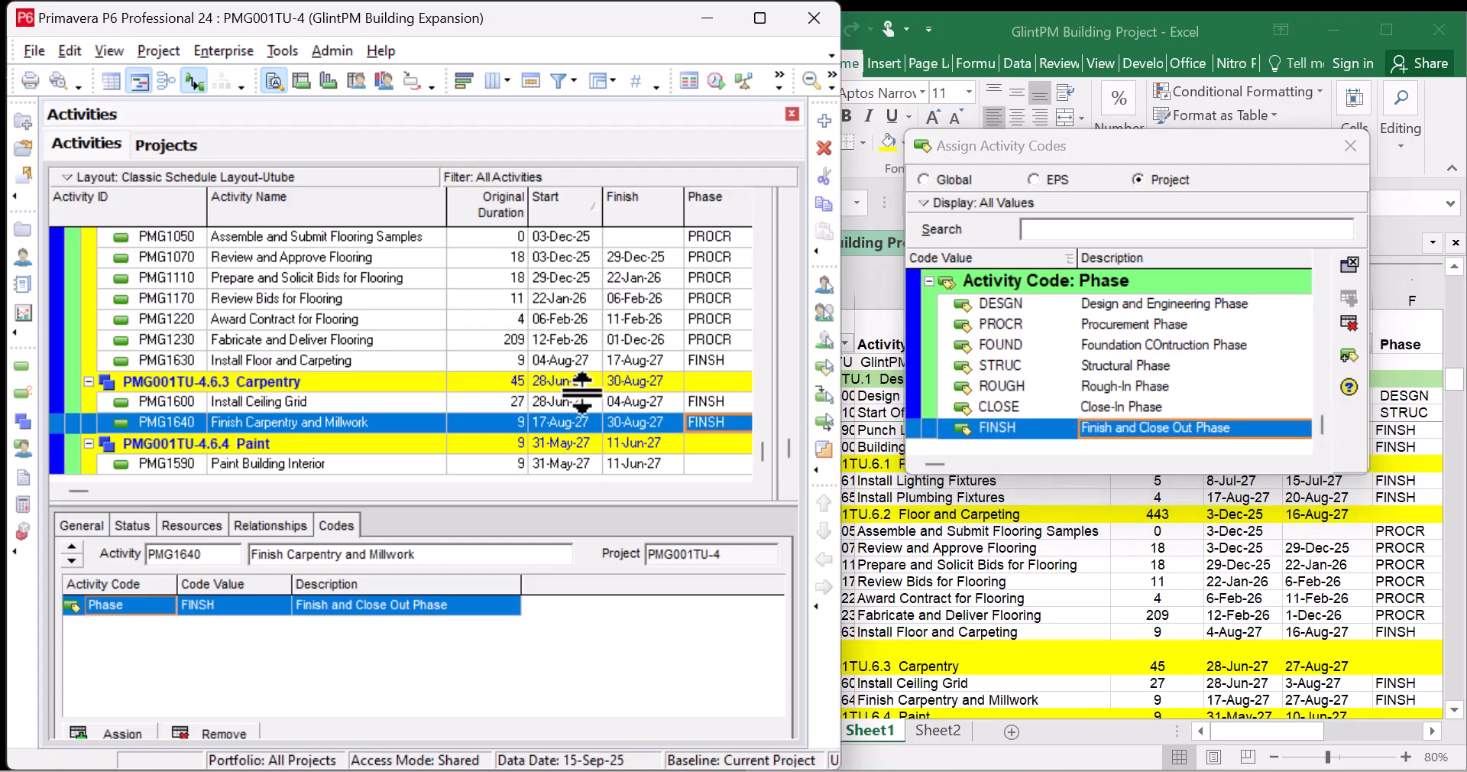
# Step: Check the end of the Excel list and assign Phase FINSH in P6 to the Paint activity PMG1590 Paint Building Interior
pyautogui.click(1180, 631)
pyautogui.scroll(-3, 1180, 629)
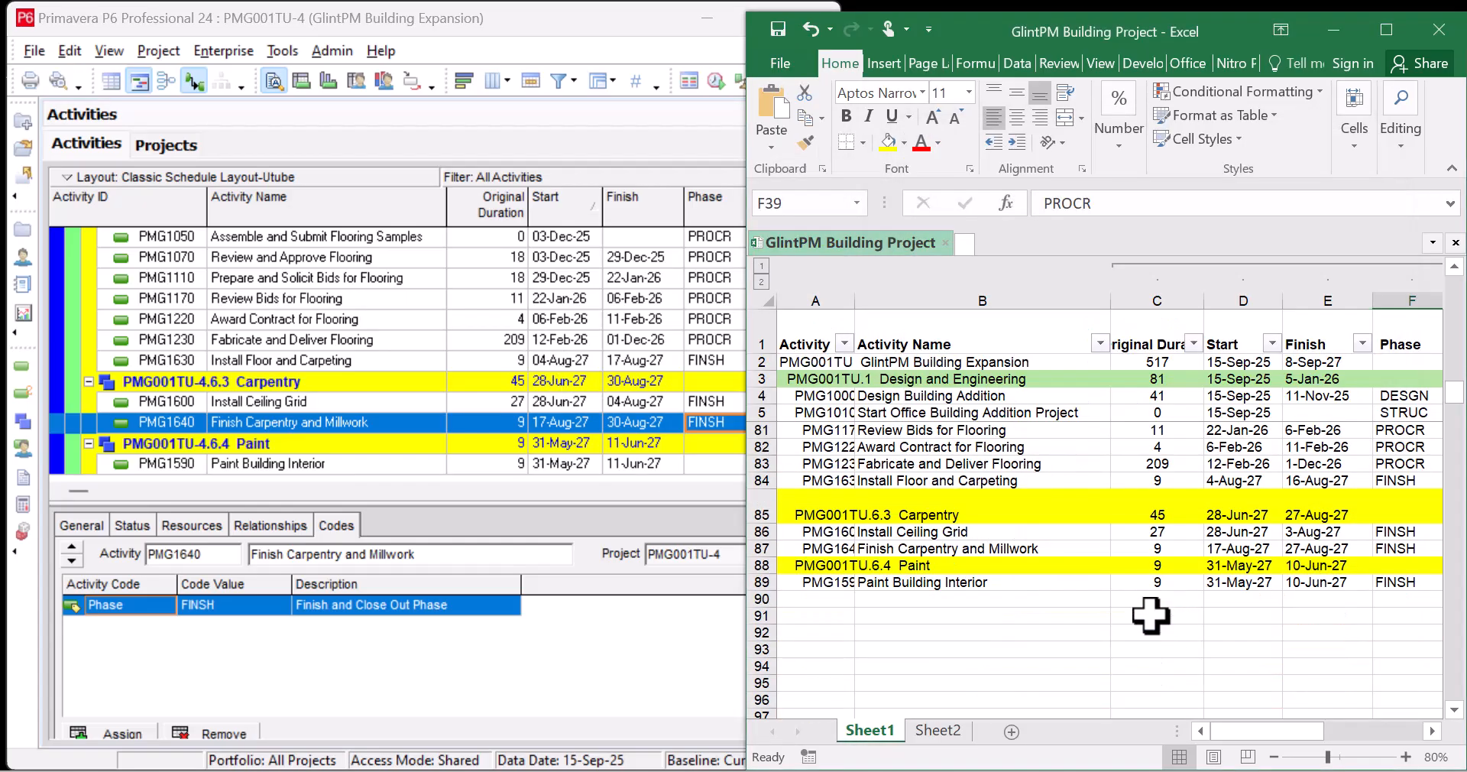
pyautogui.click(718, 463)
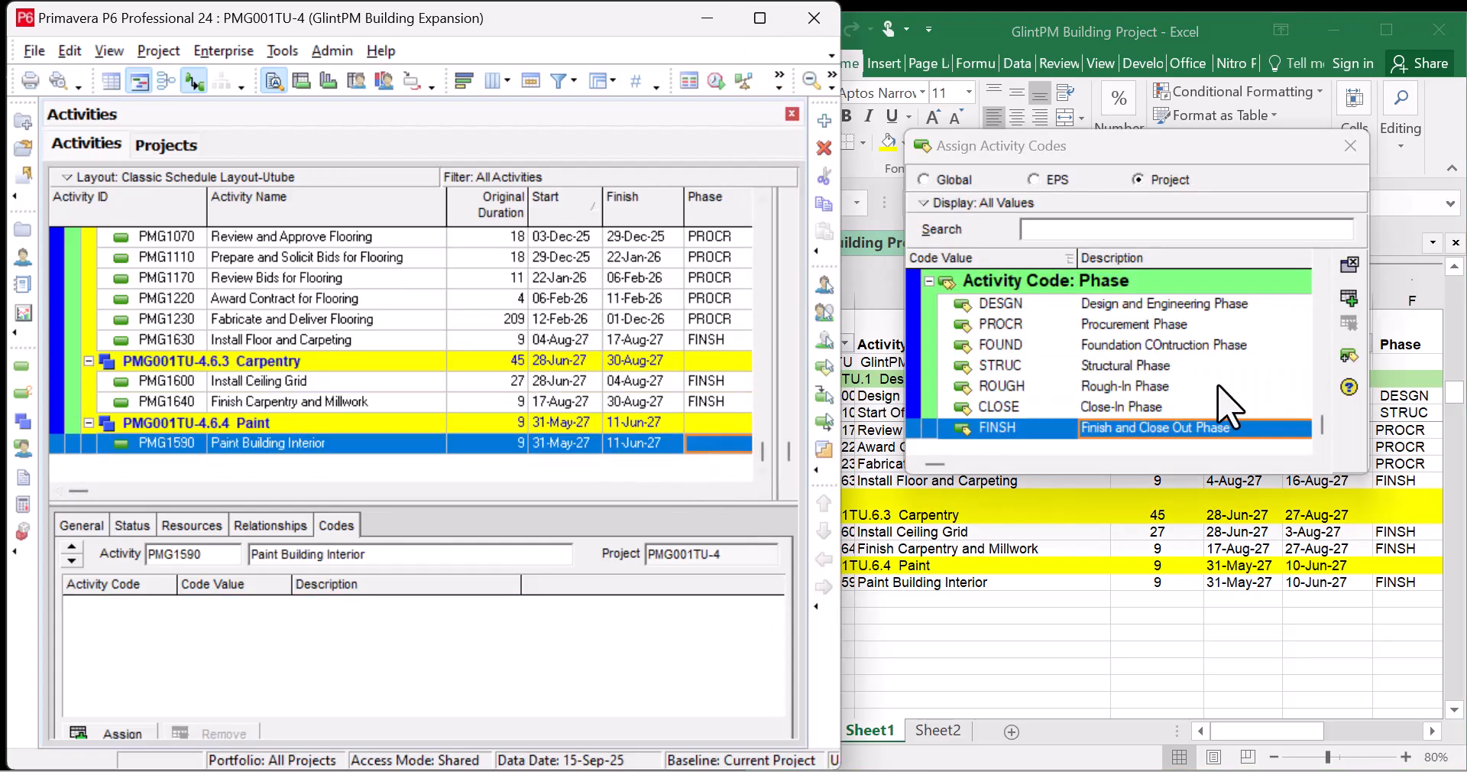
pyautogui.click(1361, 304)
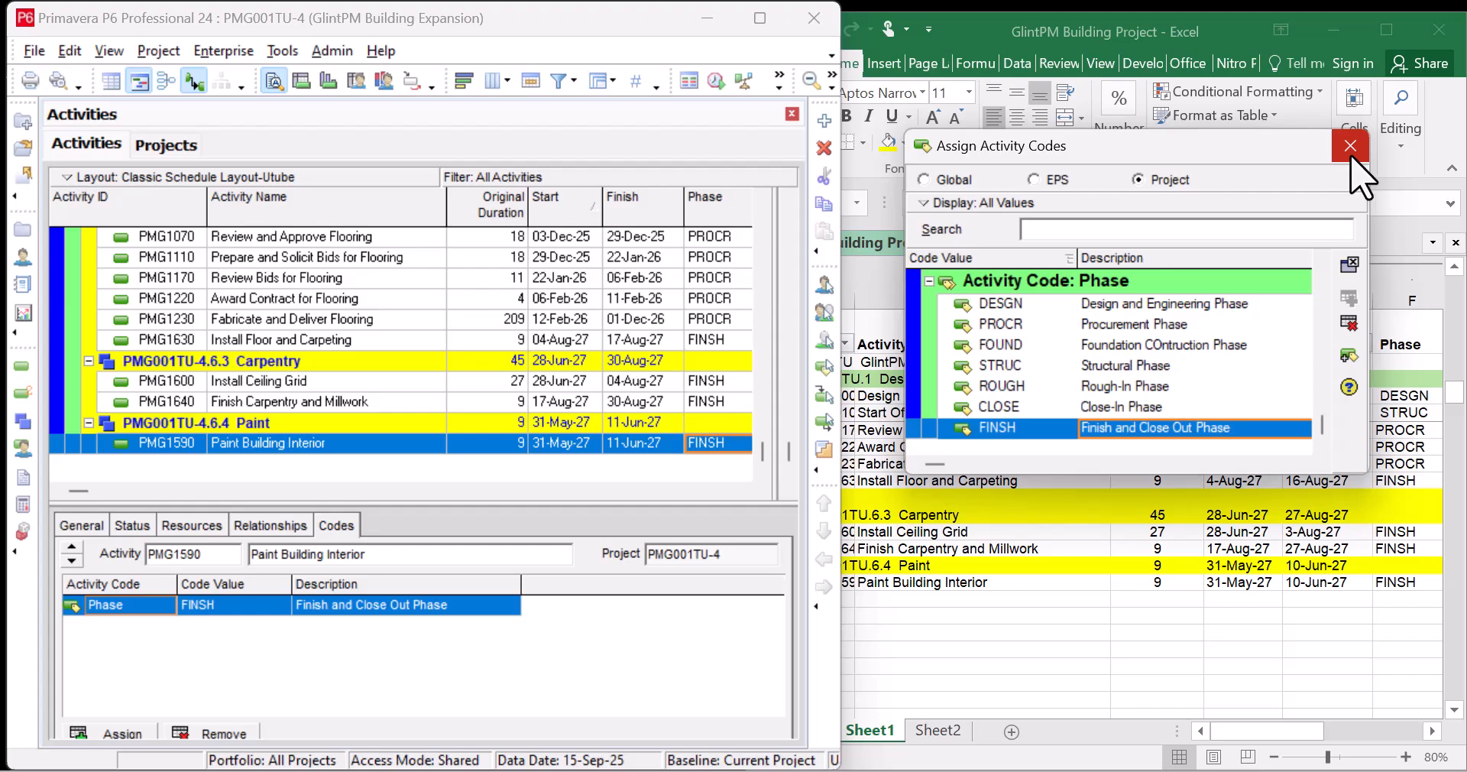
# Step: Return to the start of the activity list, maximize the P6 window and close the Assign Activity Codes dialog
pyautogui.click(613, 404)
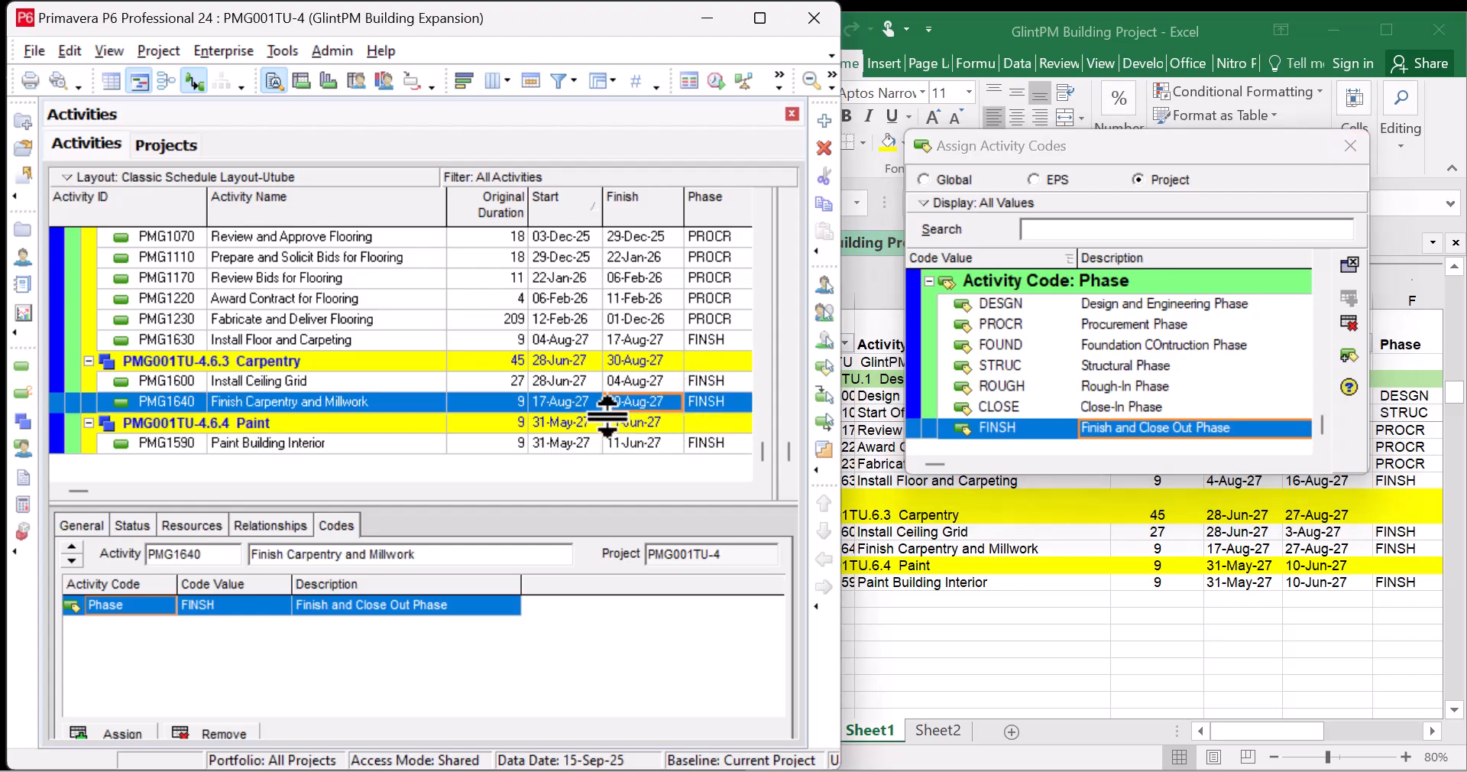
pyautogui.scroll(15, 623, 405)
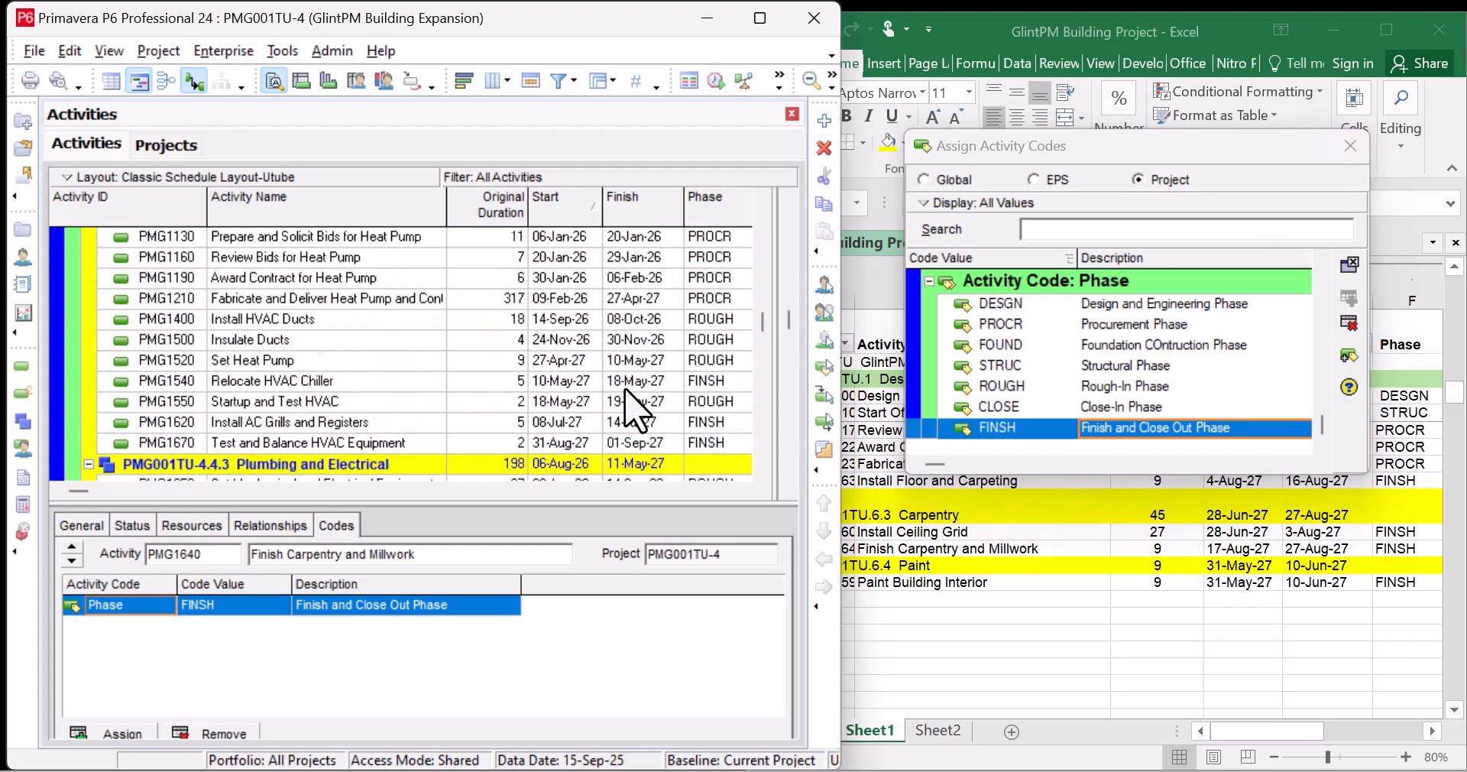
pyautogui.scroll(20, 635, 409)
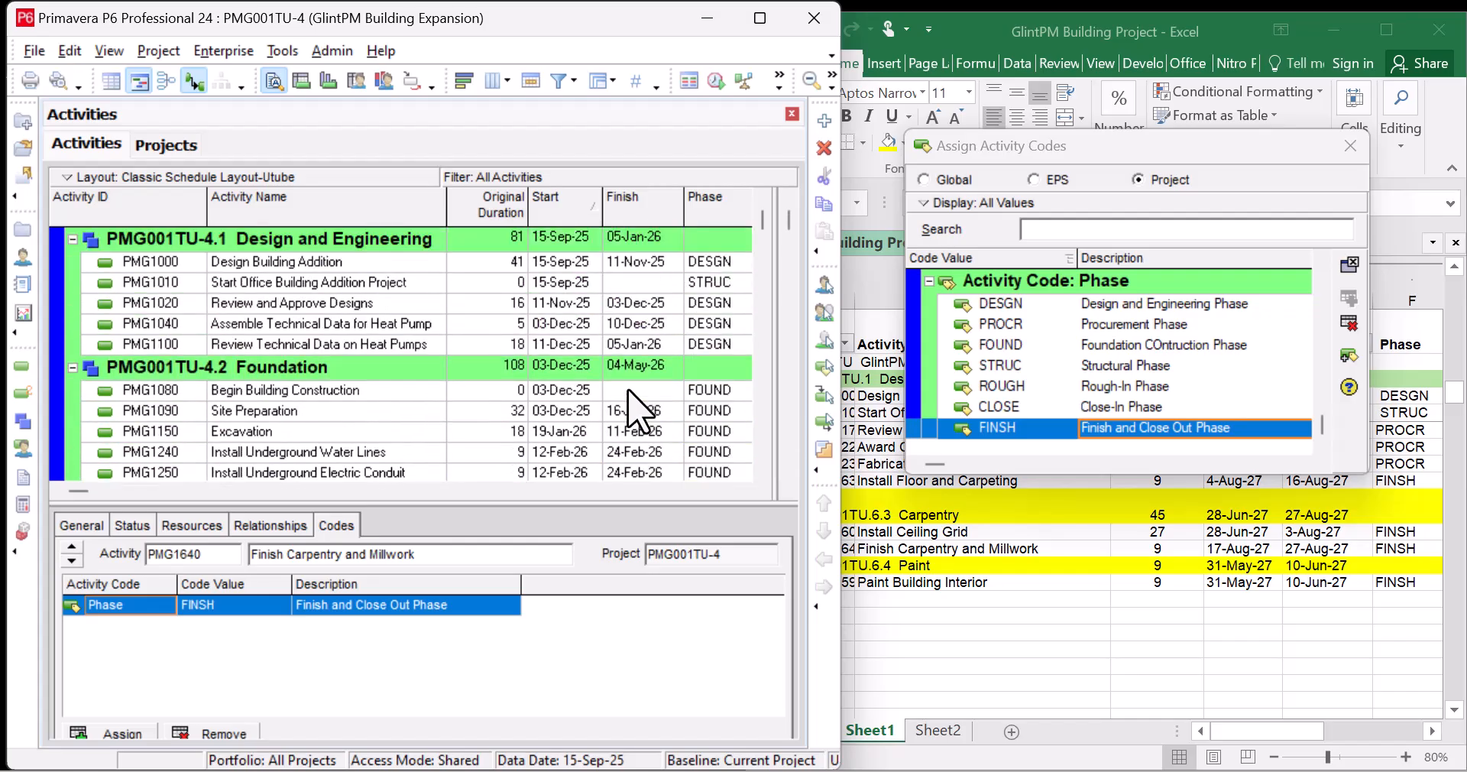
pyautogui.scroll(2, 634, 409)
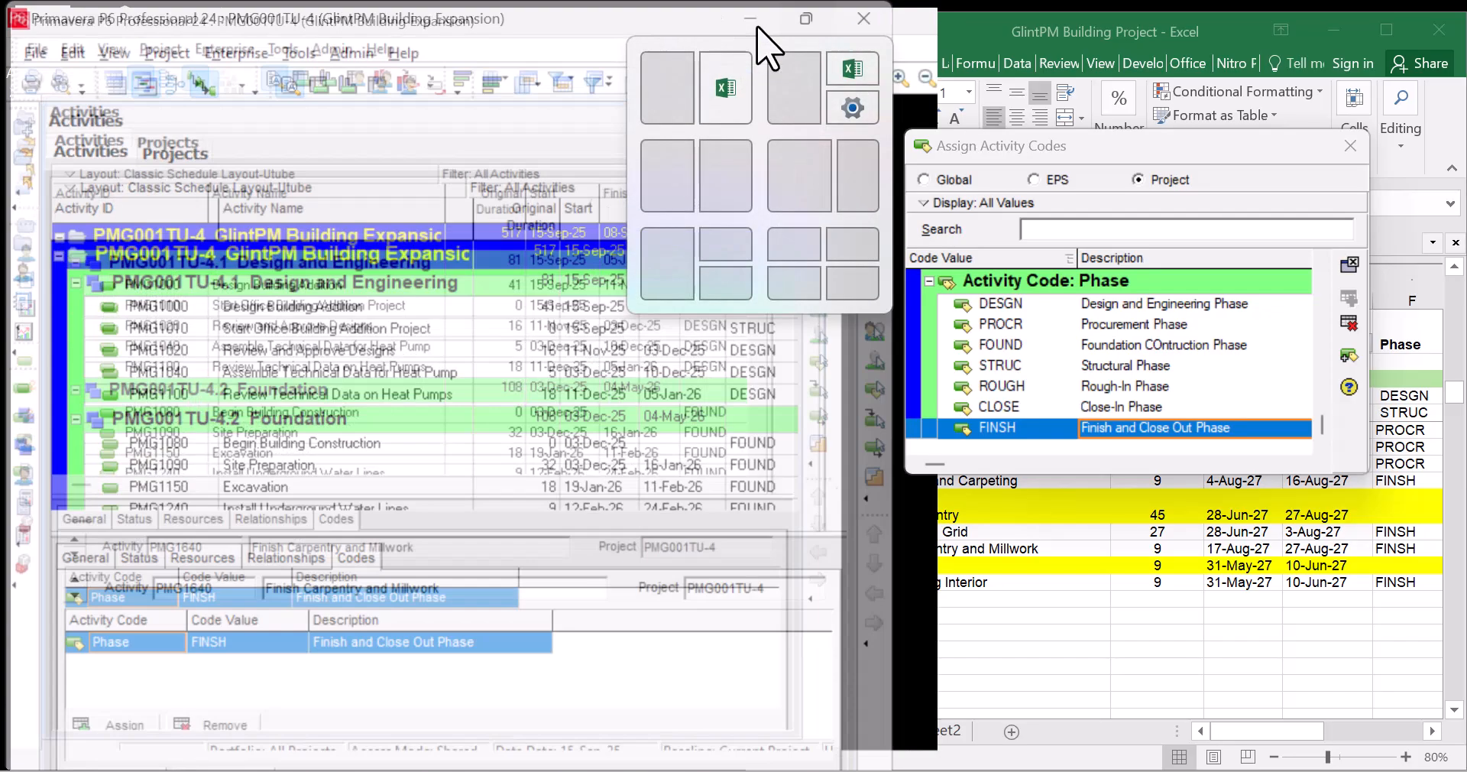
pyautogui.click(759, 20)
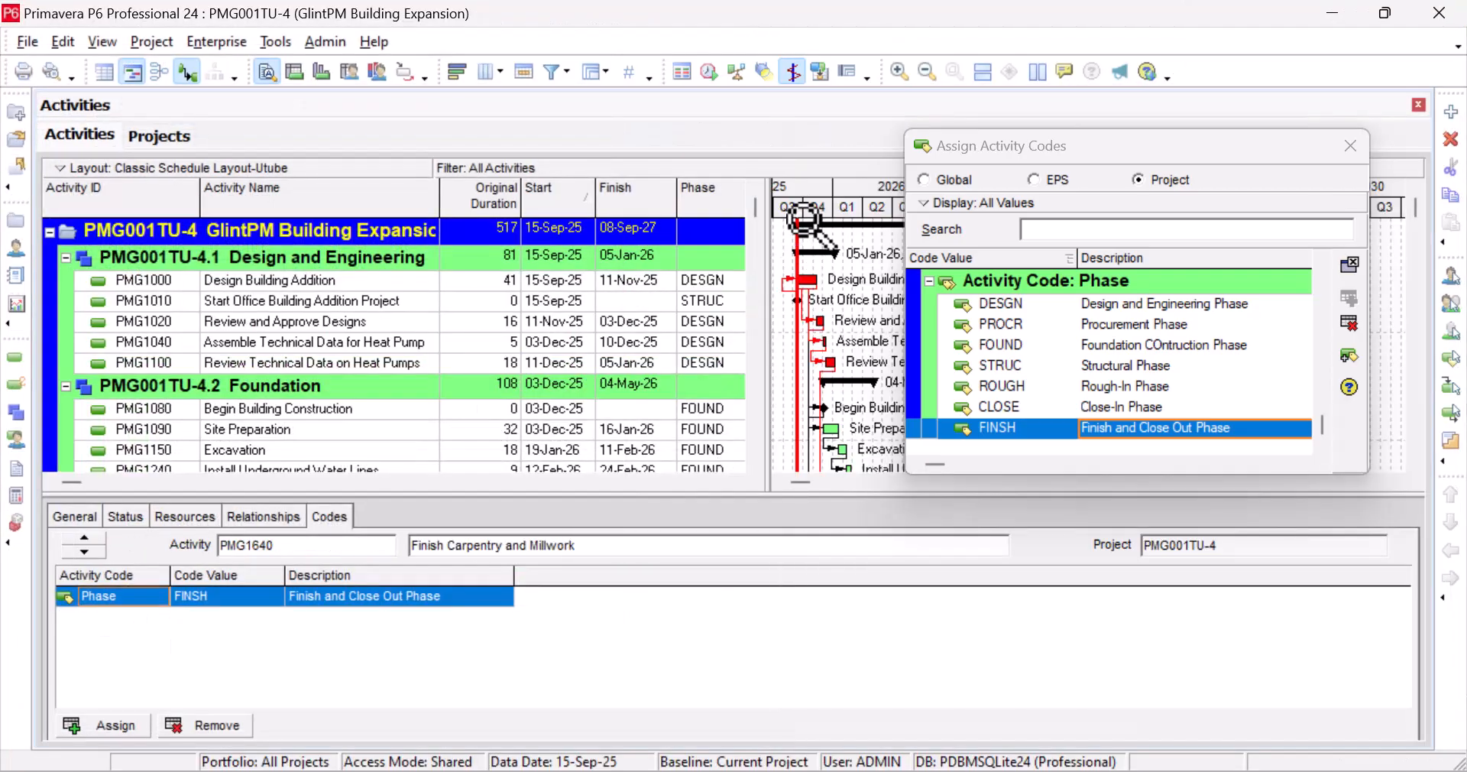
pyautogui.click(1349, 146)
# Step: Adjust the divider between the activity table and Gantt chart to just past the Phase column and review the assigned phases
pyautogui.moveTo(774, 205); pyautogui.dragTo(864, 195)
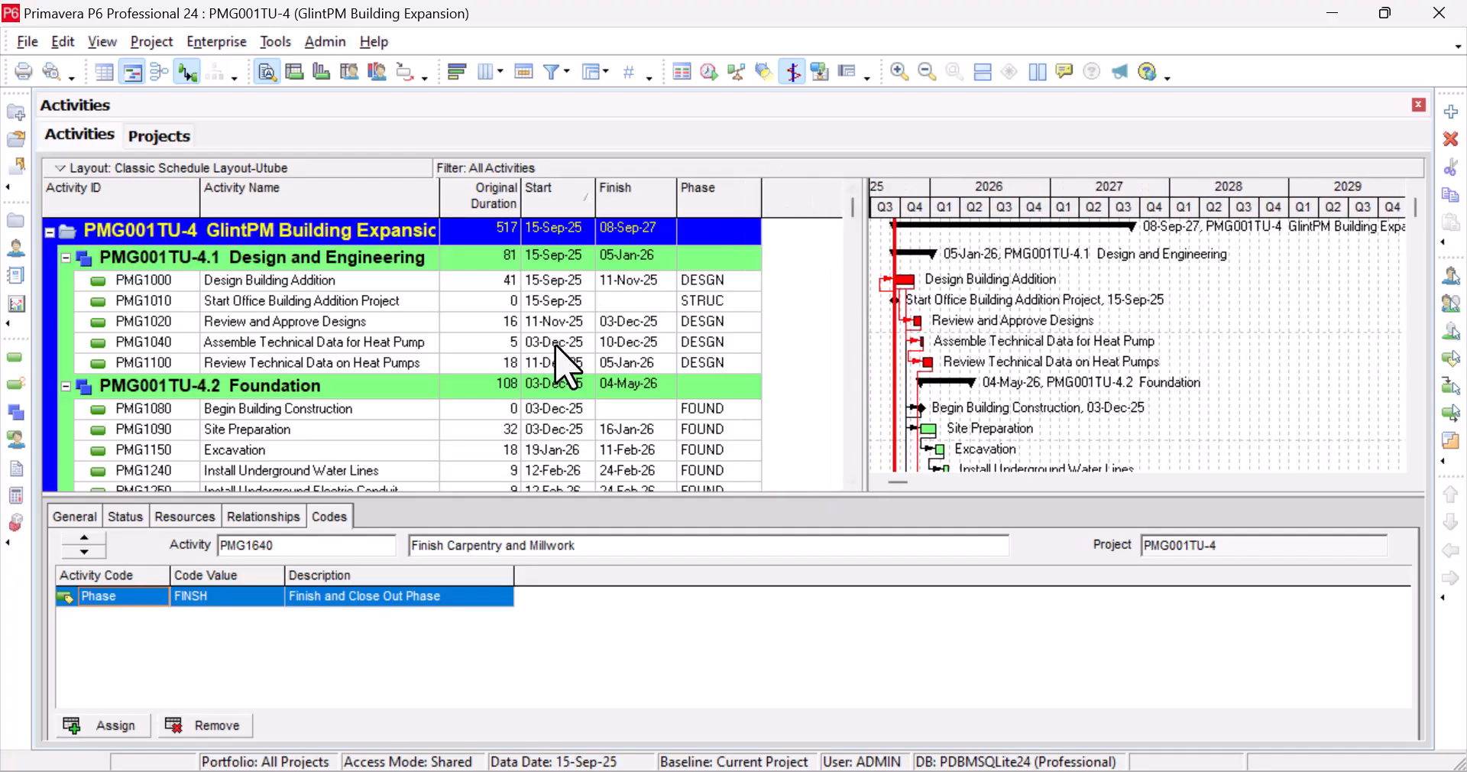
pyautogui.scroll(-4, 556, 350)
pyautogui.moveTo(868, 182); pyautogui.dragTo(808, 190)
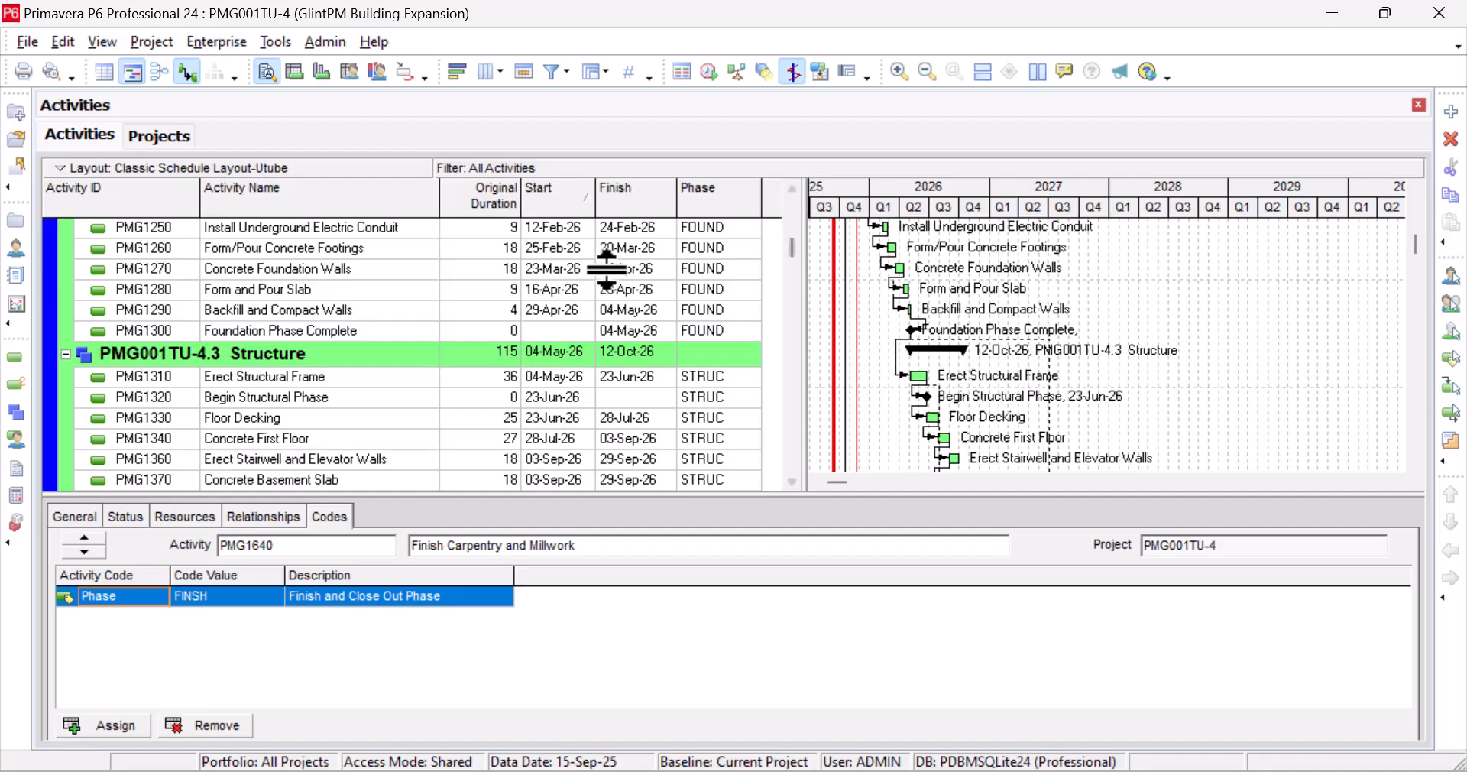
pyautogui.scroll(-2, 372, 366)
pyautogui.scroll(-2, 372, 367)
pyautogui.scroll(3, 295, 363)
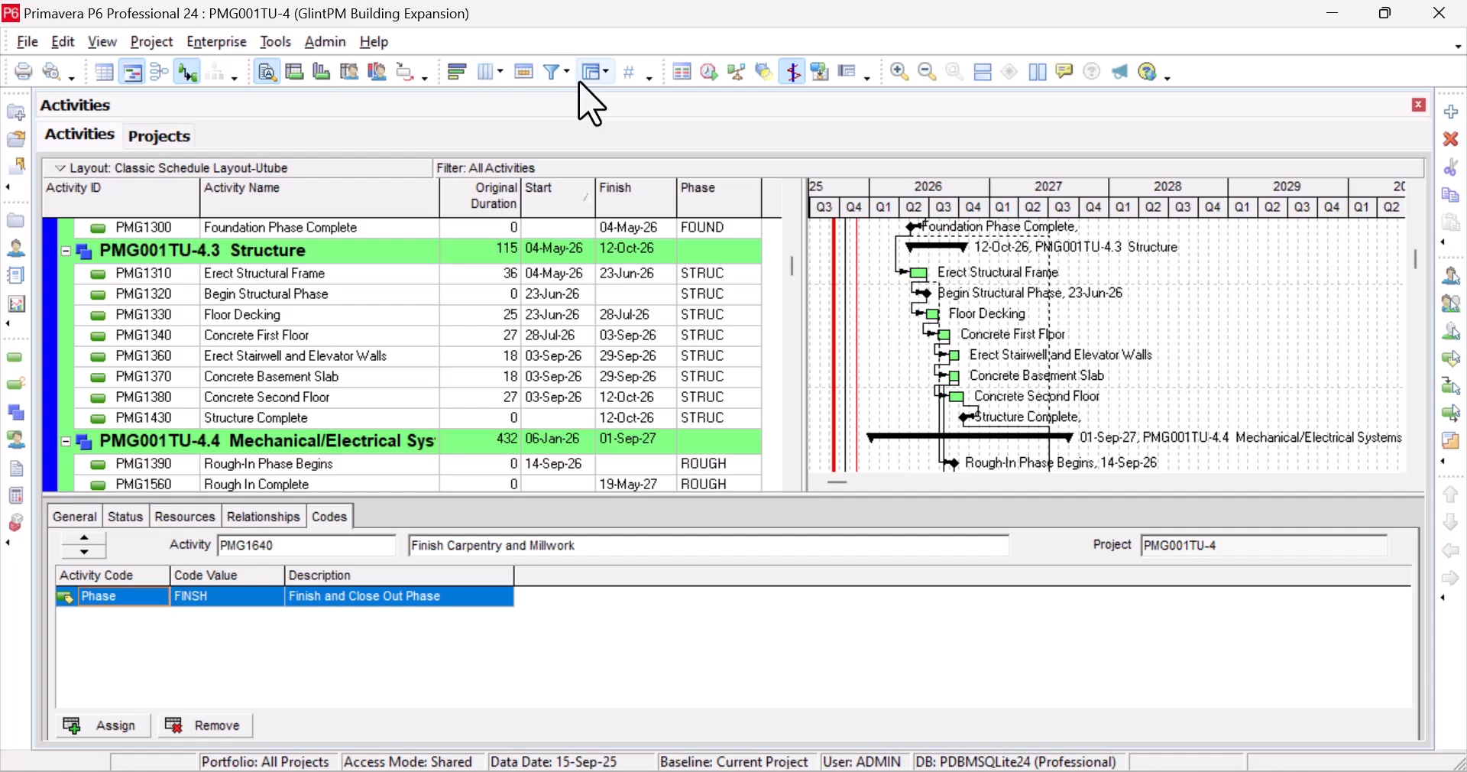
# Step: Group the activities by the Phase activity code instead of by WBS and apply the grouping
pyautogui.click(593, 73)
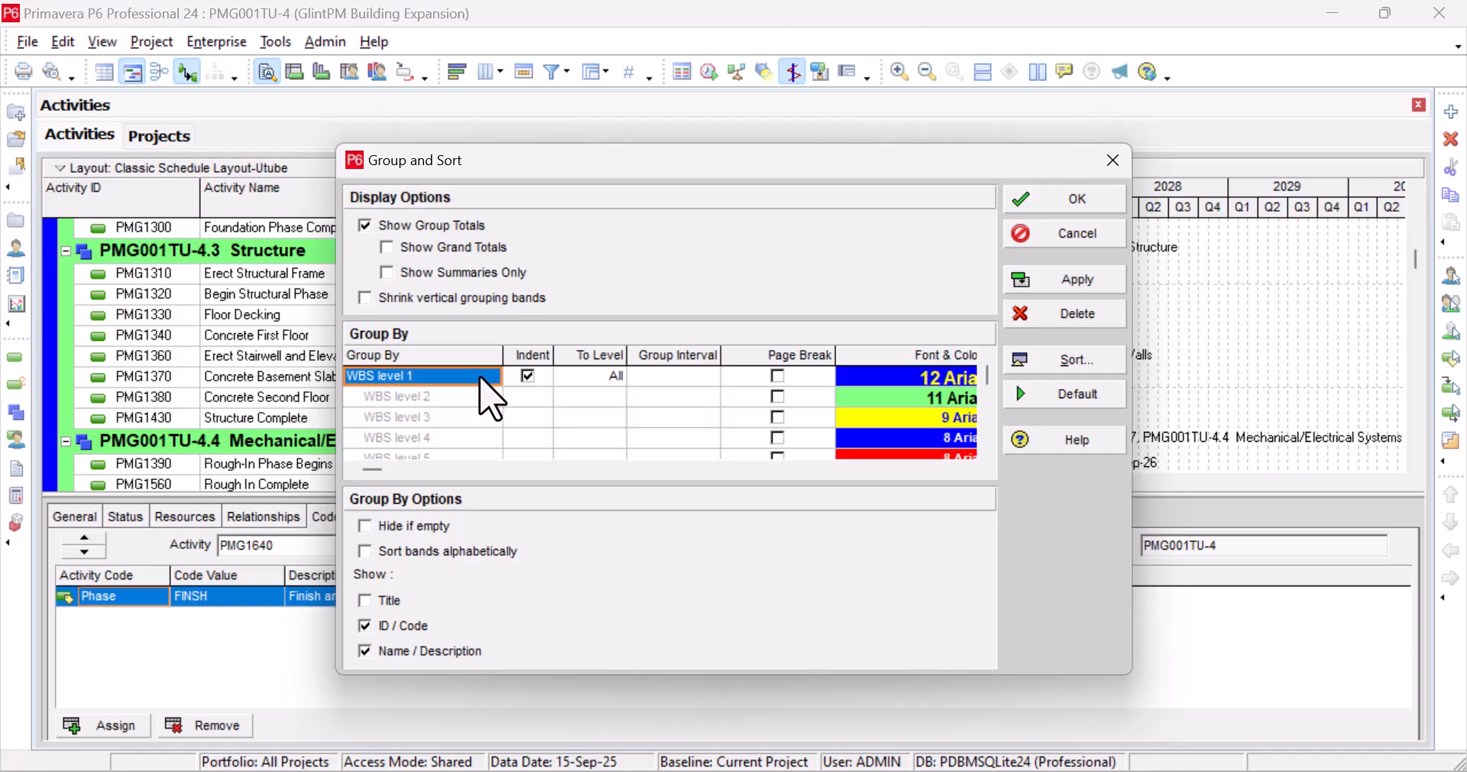
pyautogui.click(475, 379)
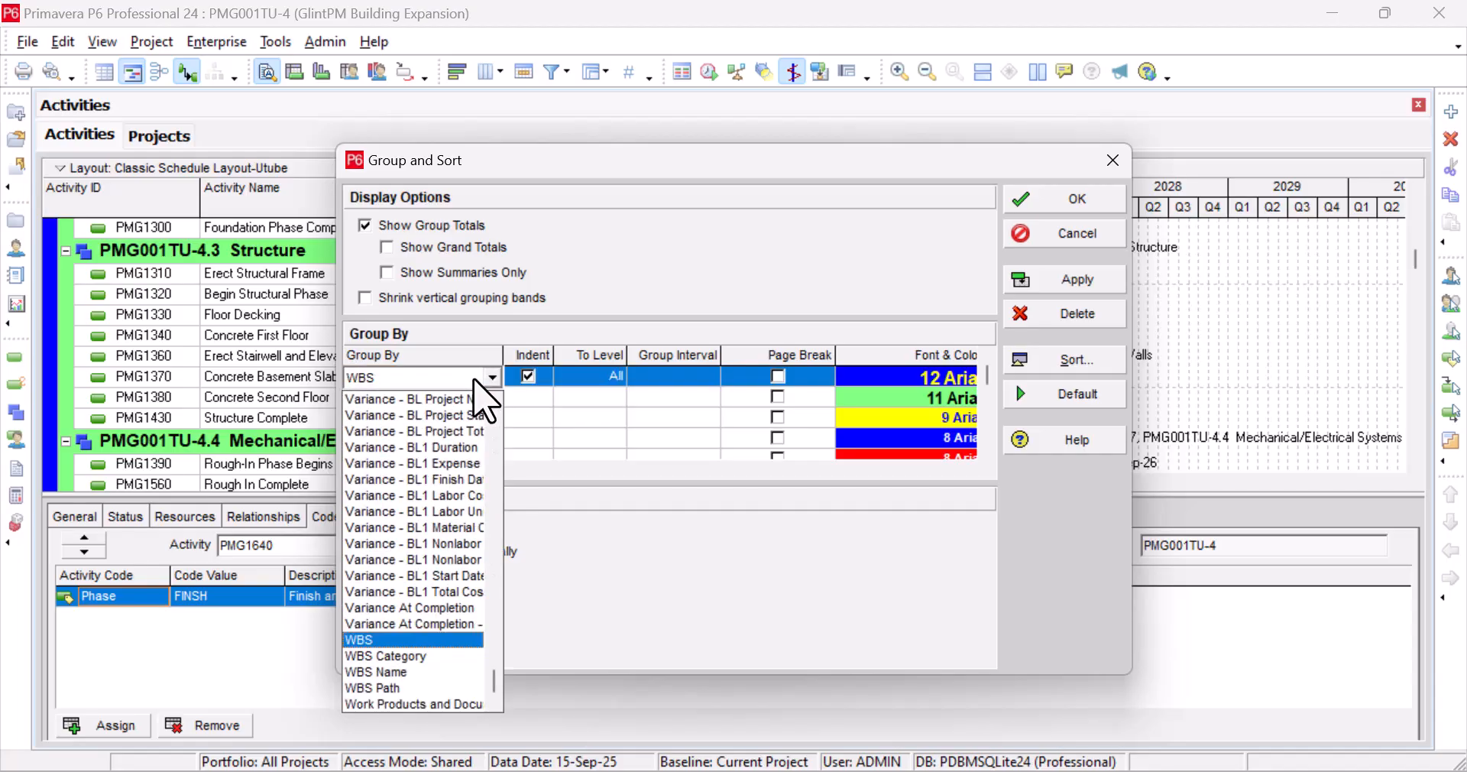
pyautogui.press('p')
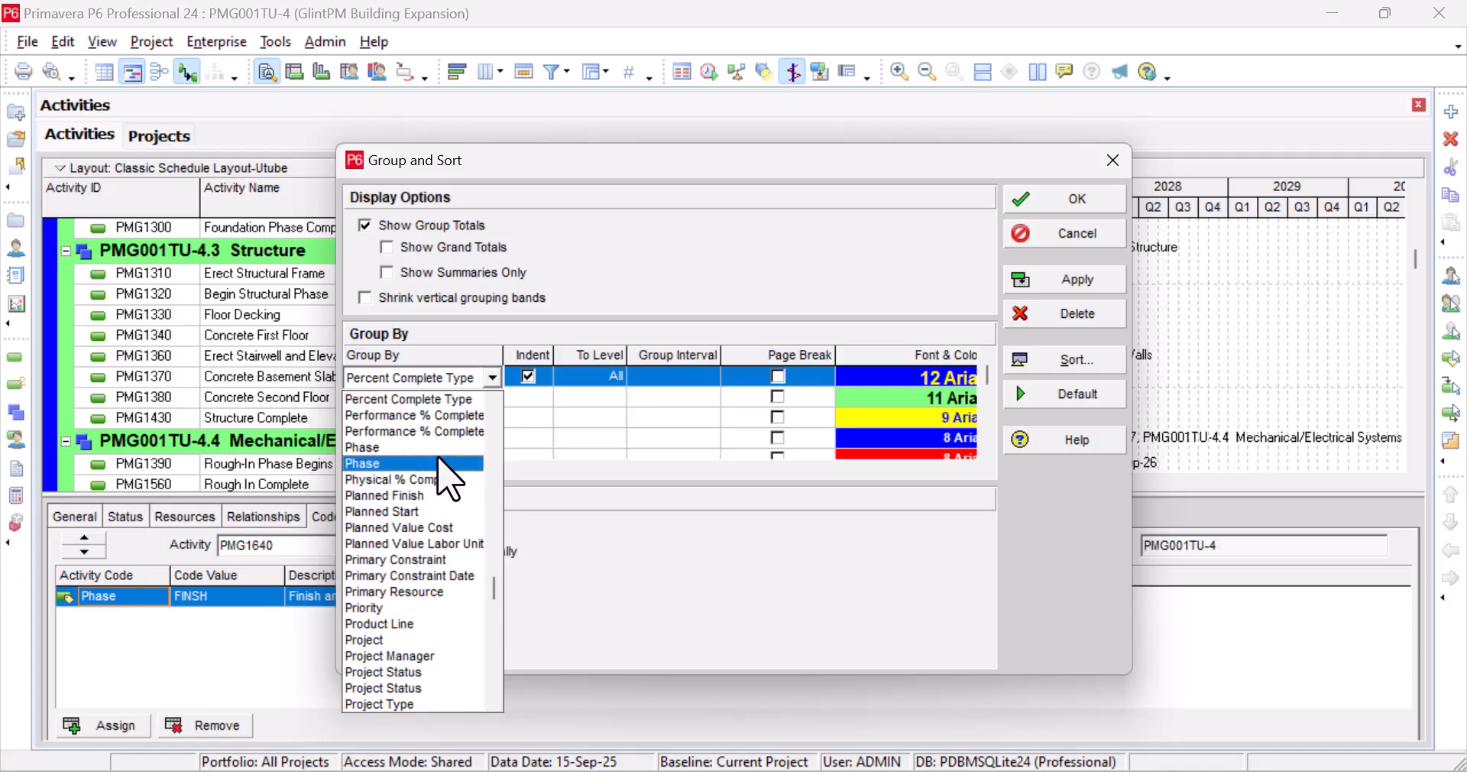
pyautogui.click(447, 450)
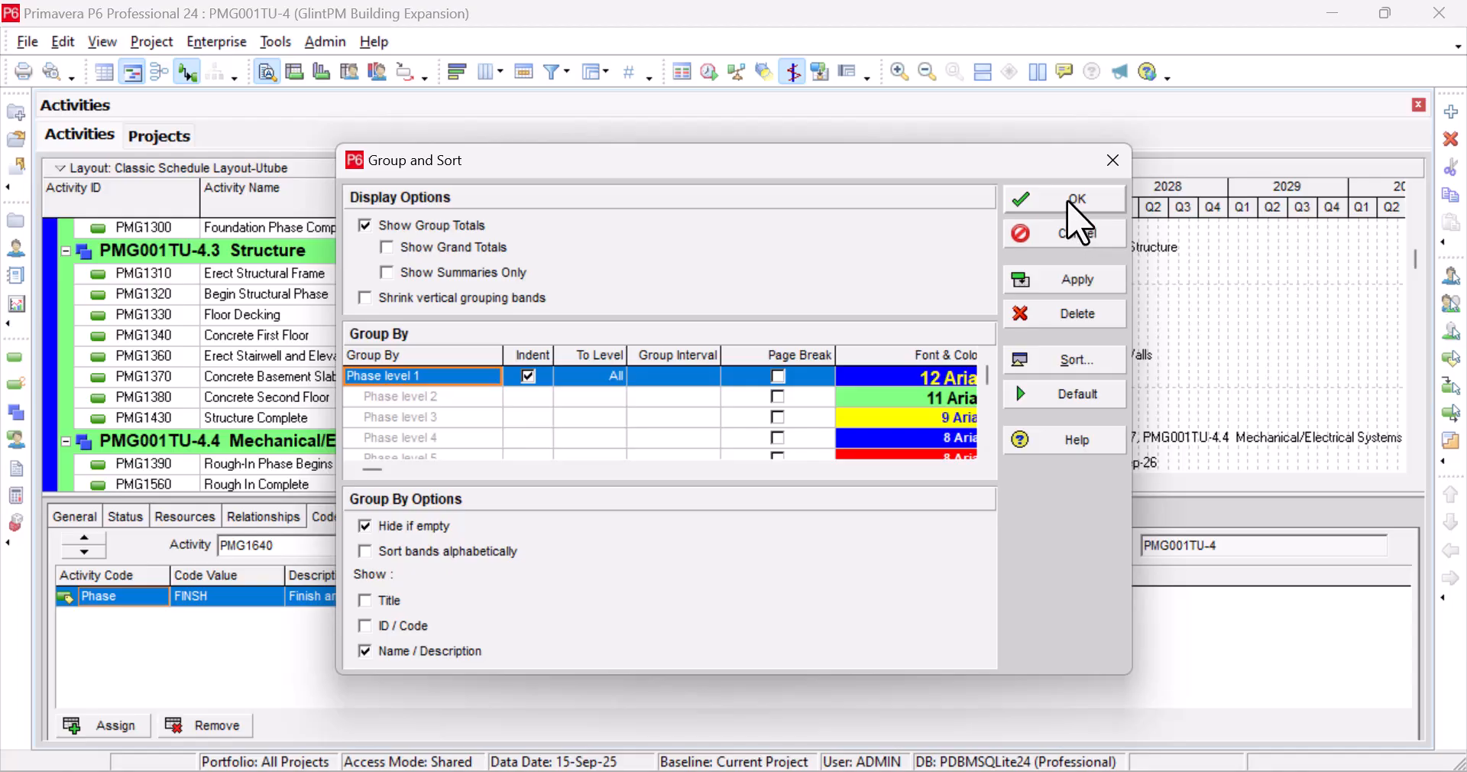
pyautogui.click(1077, 283)
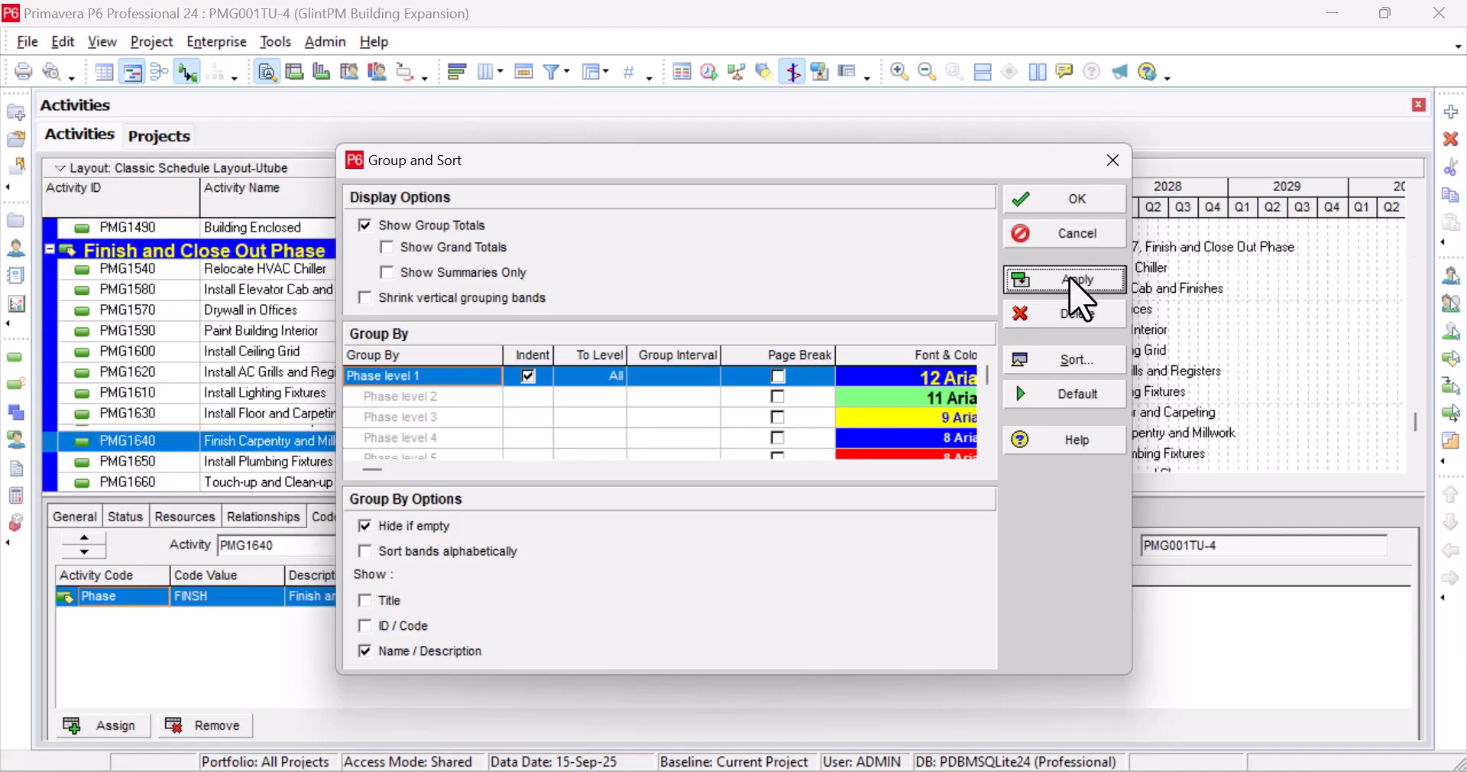
pyautogui.click(1067, 202)
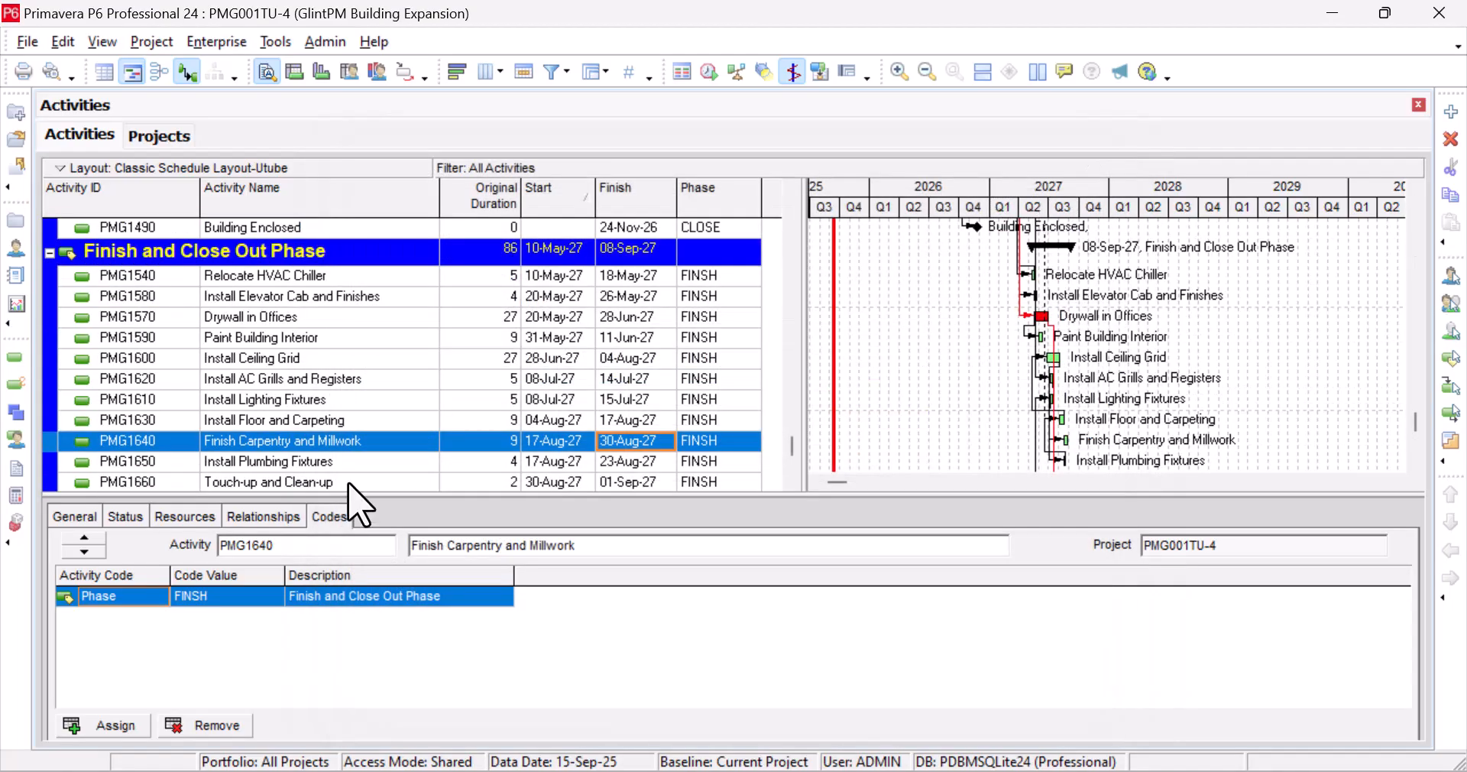
# Step: Widen the activity table and its Activity Name column slightly to give longer activity names more room
pyautogui.scroll(12, 349, 447)
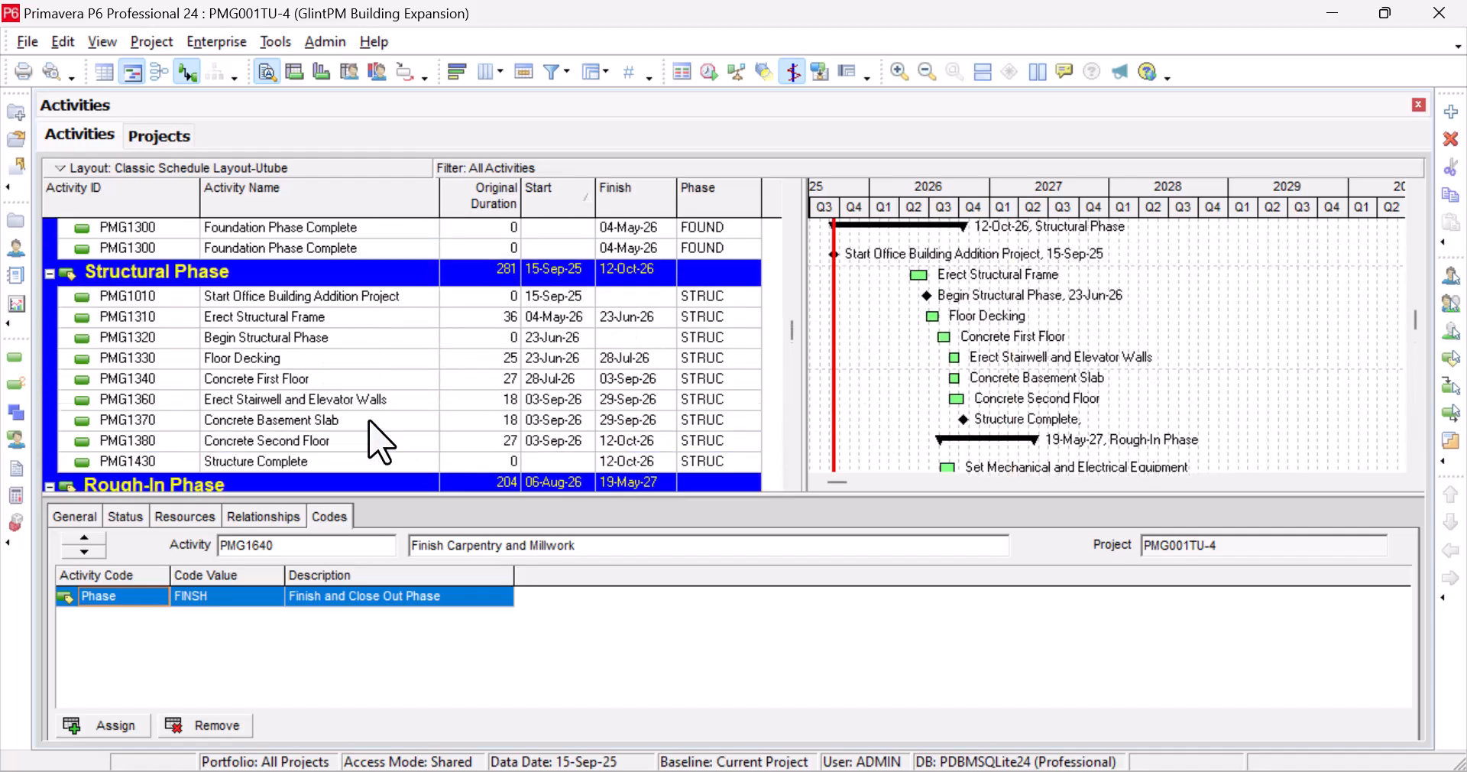
pyautogui.scroll(15, 370, 422)
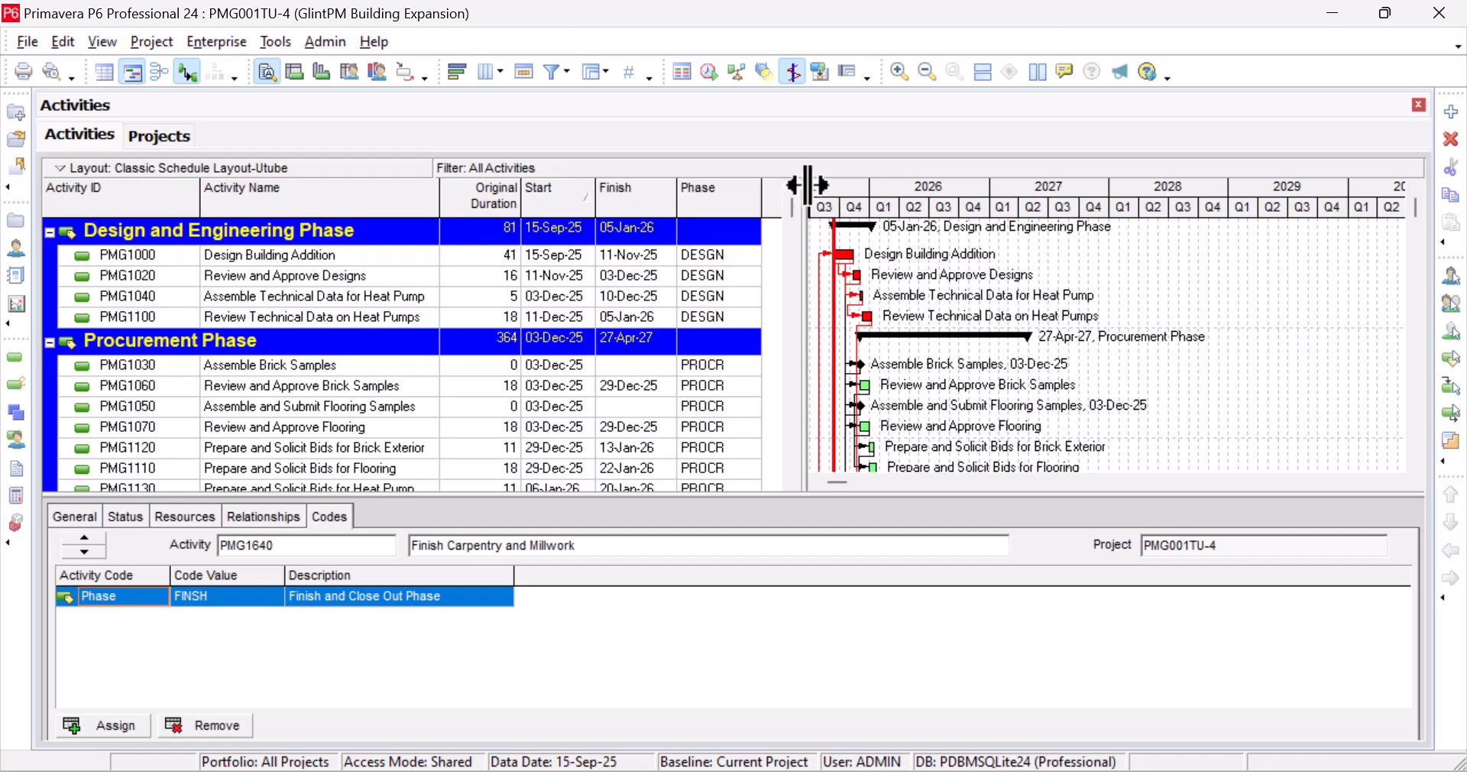
pyautogui.moveTo(806, 183); pyautogui.dragTo(867, 178)
pyautogui.moveTo(439, 201); pyautogui.dragTo(459, 206)
# Step: Review the activities listed under each Phase group, from Design and Engineering through Finish and Close Out
pyautogui.scroll(-9, 468, 312)
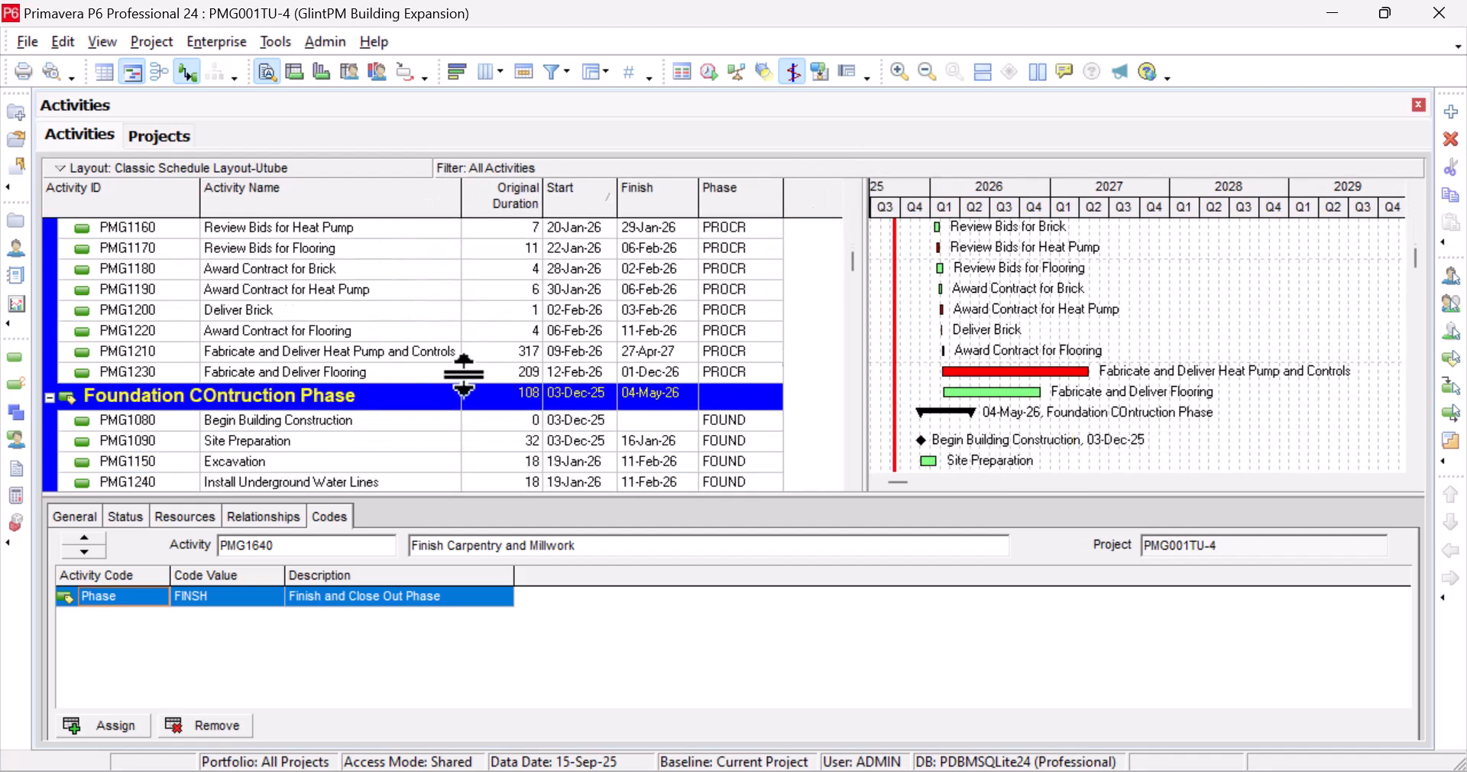
pyautogui.scroll(-10, 456, 374)
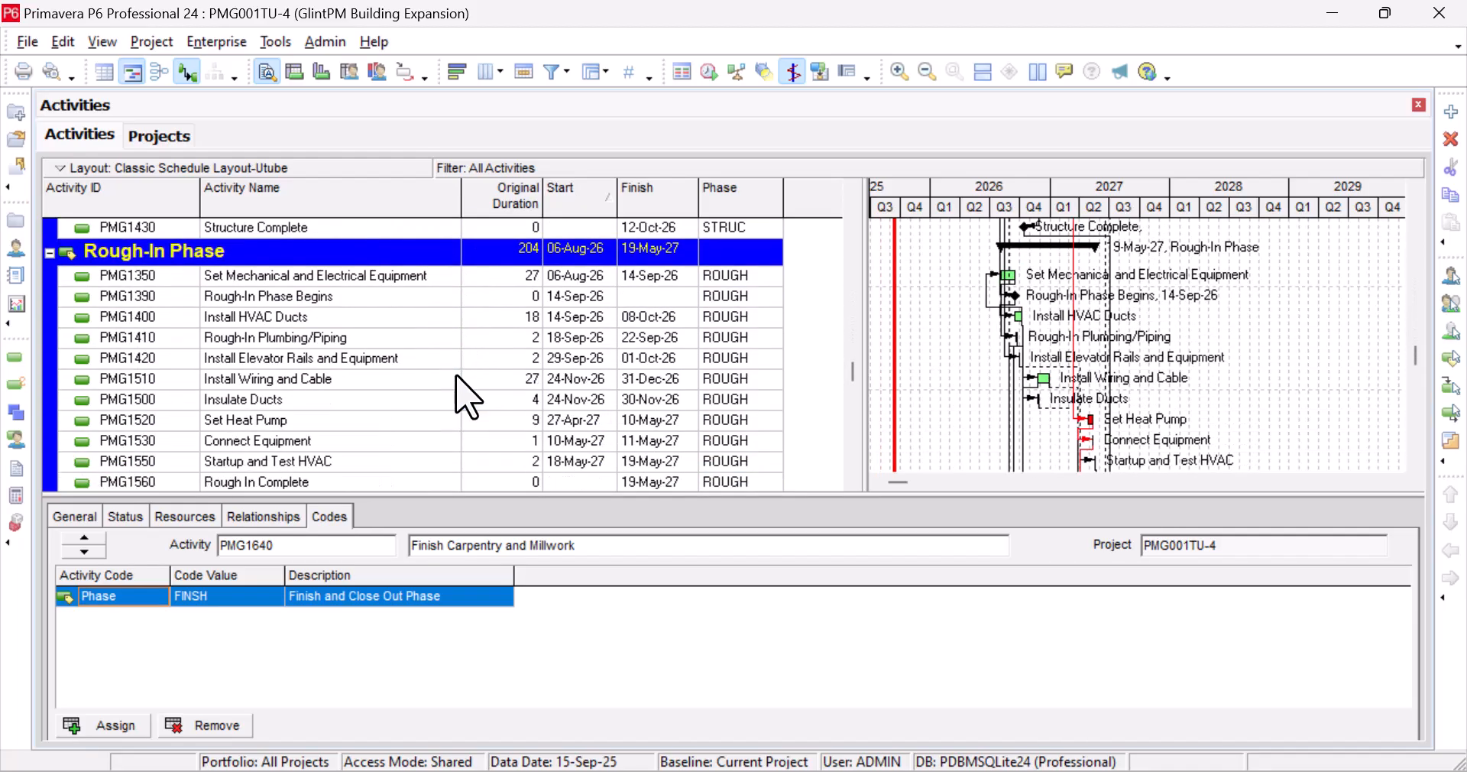
pyautogui.scroll(-10, 468, 382)
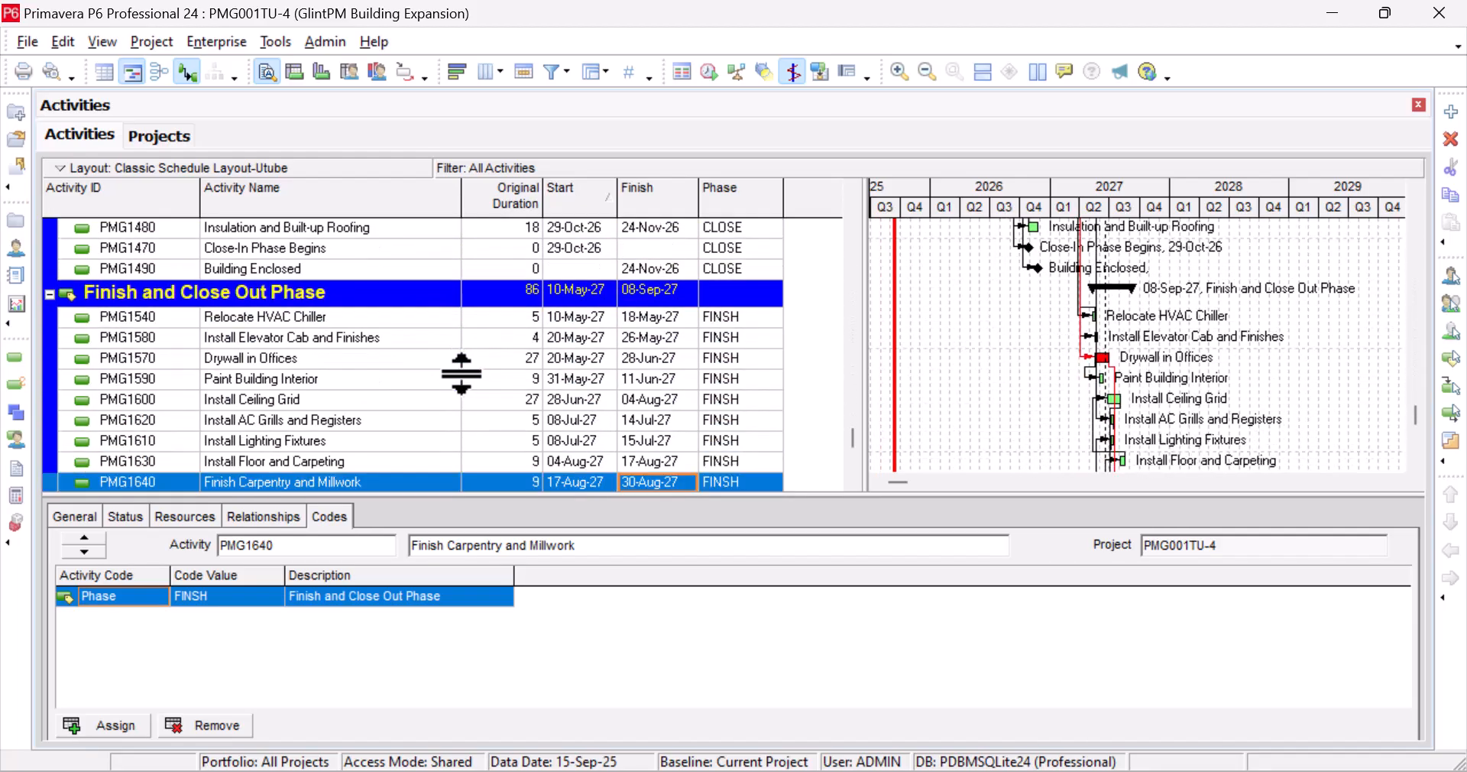
pyautogui.scroll(-2, 463, 374)
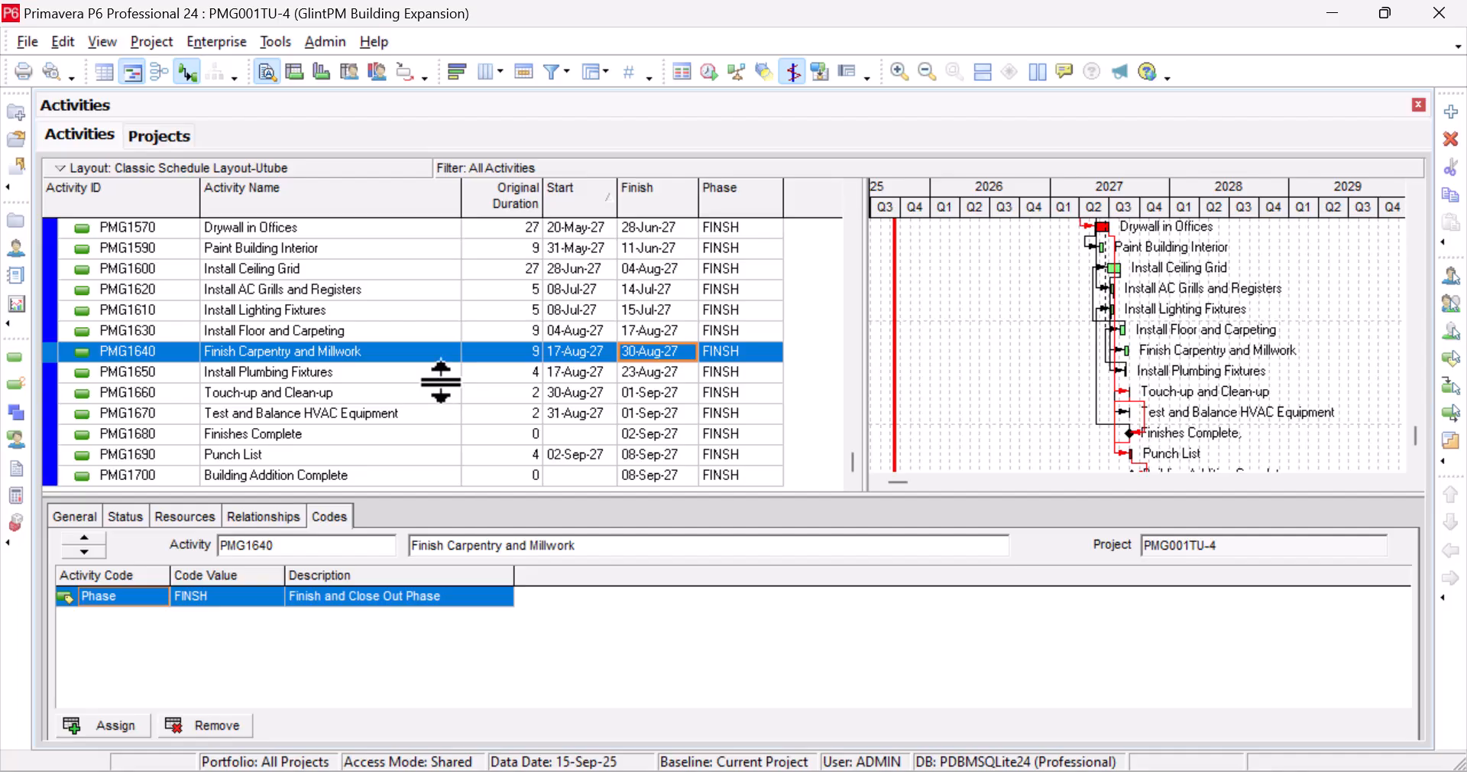
pyautogui.scroll(2, 410, 402)
pyautogui.scroll(1, 421, 417)
pyautogui.click(414, 396)
pyautogui.scroll(5, 417, 390)
pyautogui.scroll(12, 433, 405)
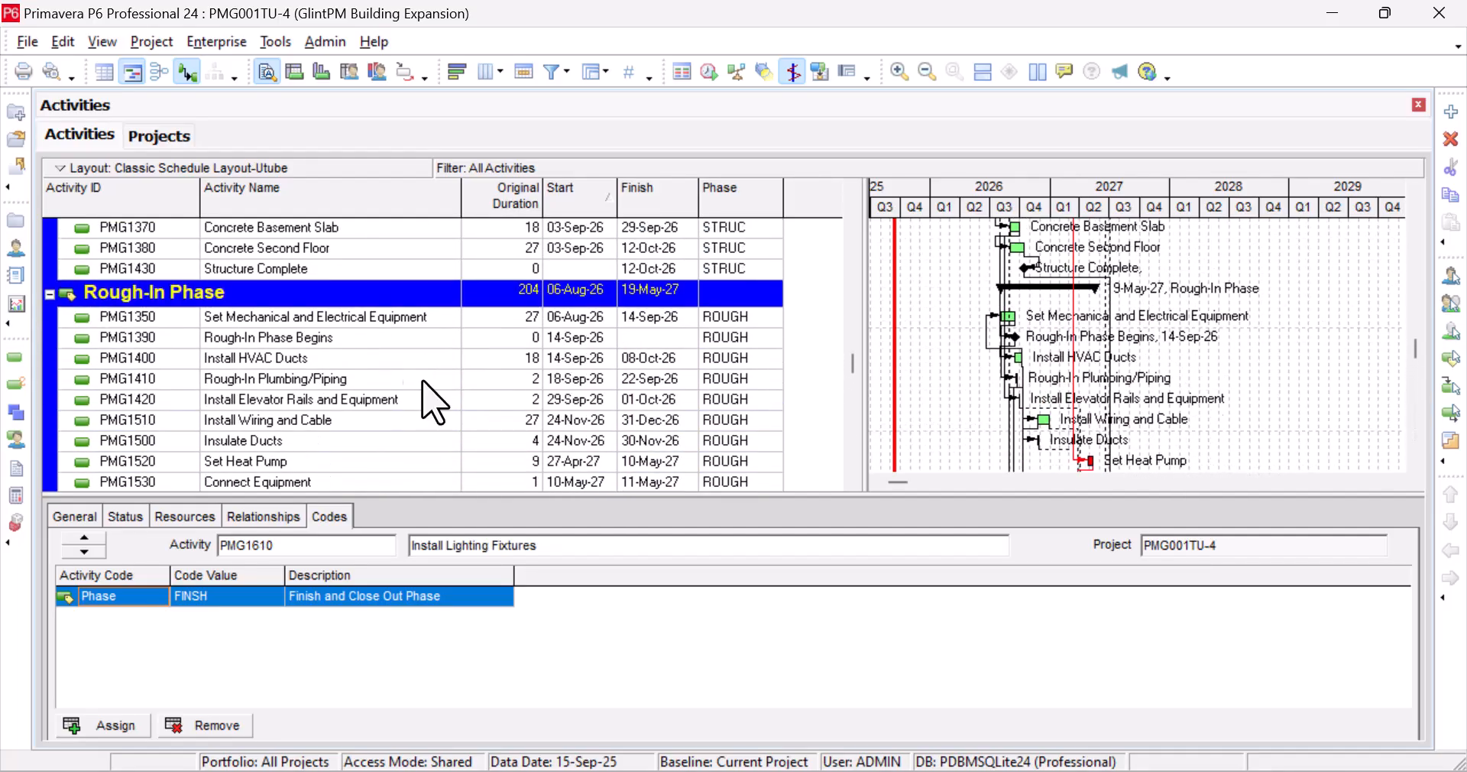
pyautogui.scroll(7, 437, 398)
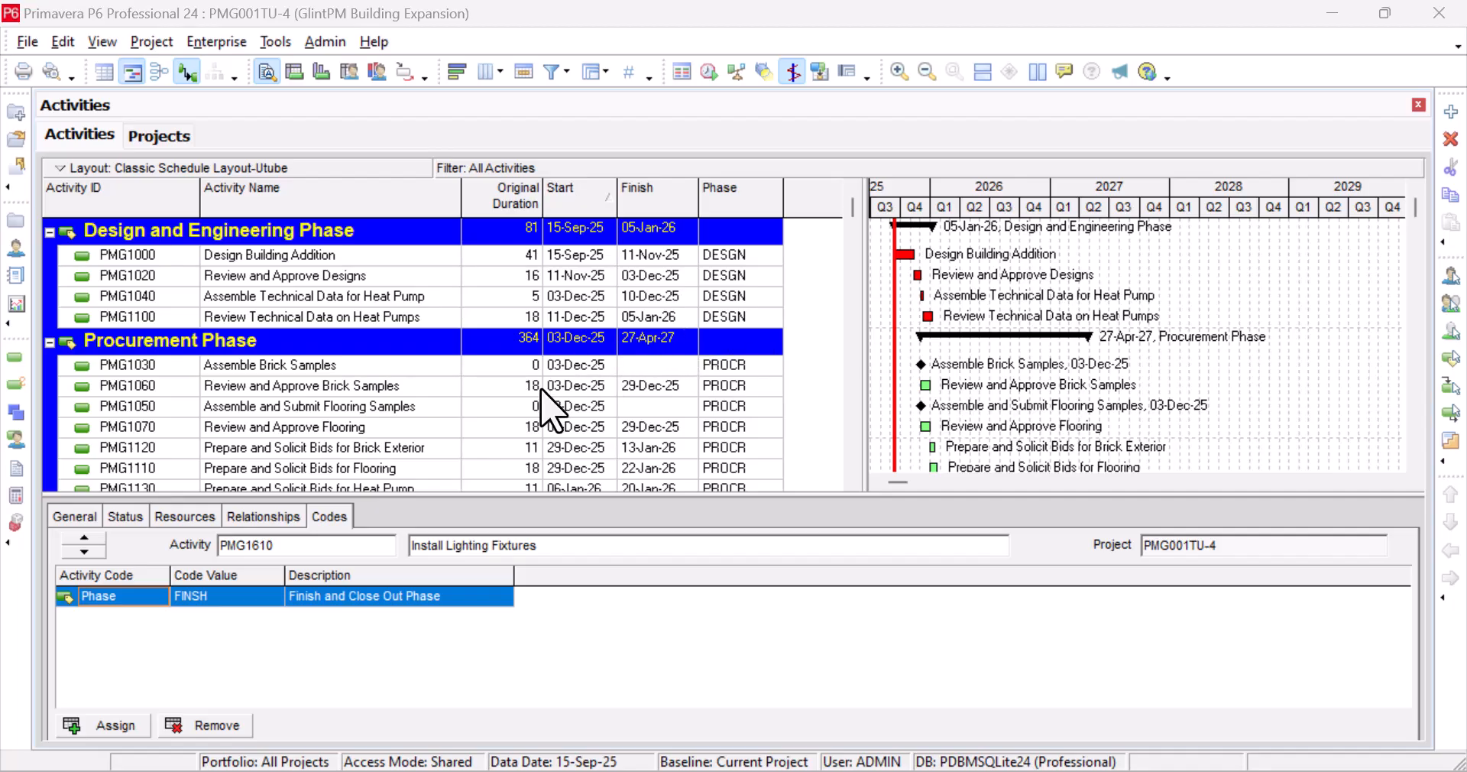
# Step: Change the grouping of the activities from Phase back to WBS
pyautogui.rightClick(399, 296)
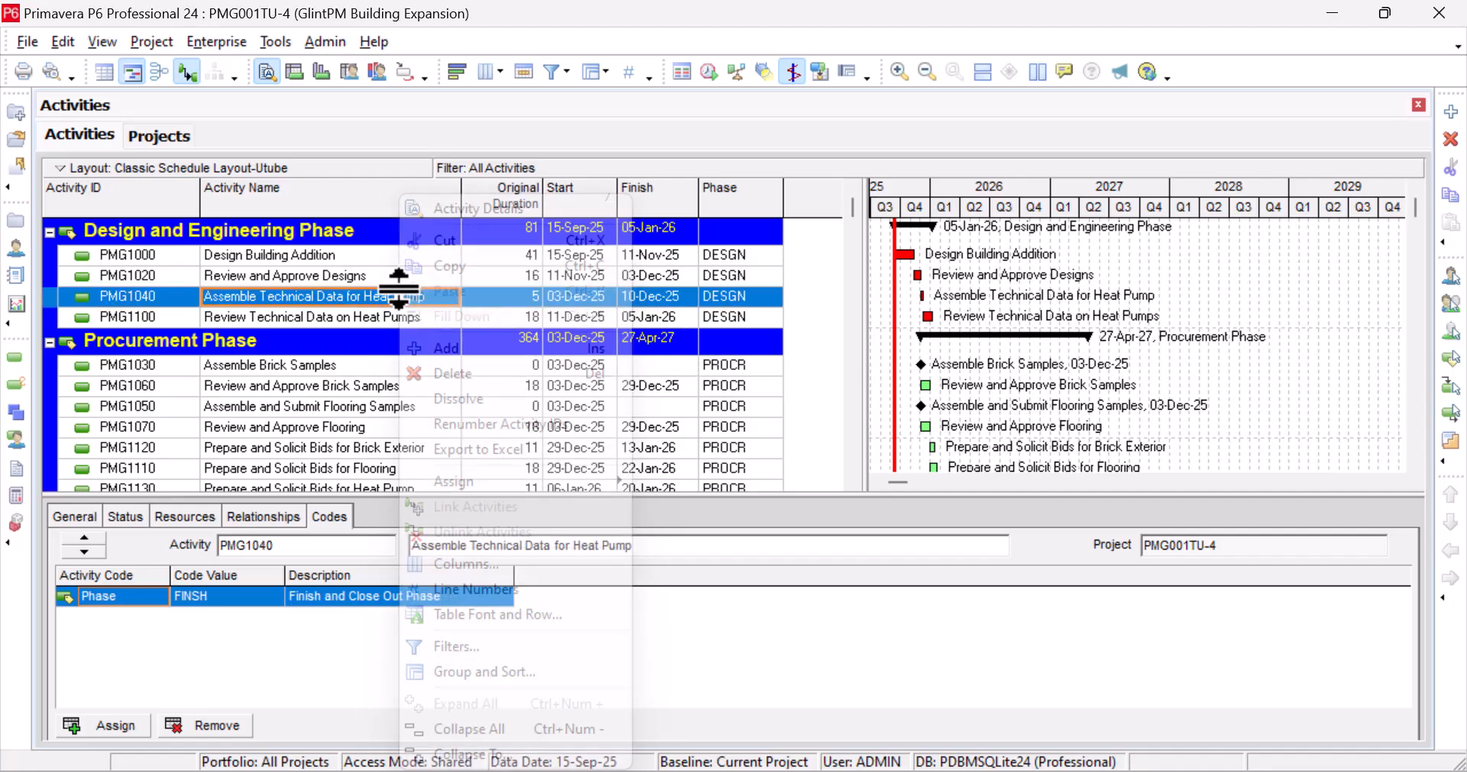
pyautogui.click(530, 672)
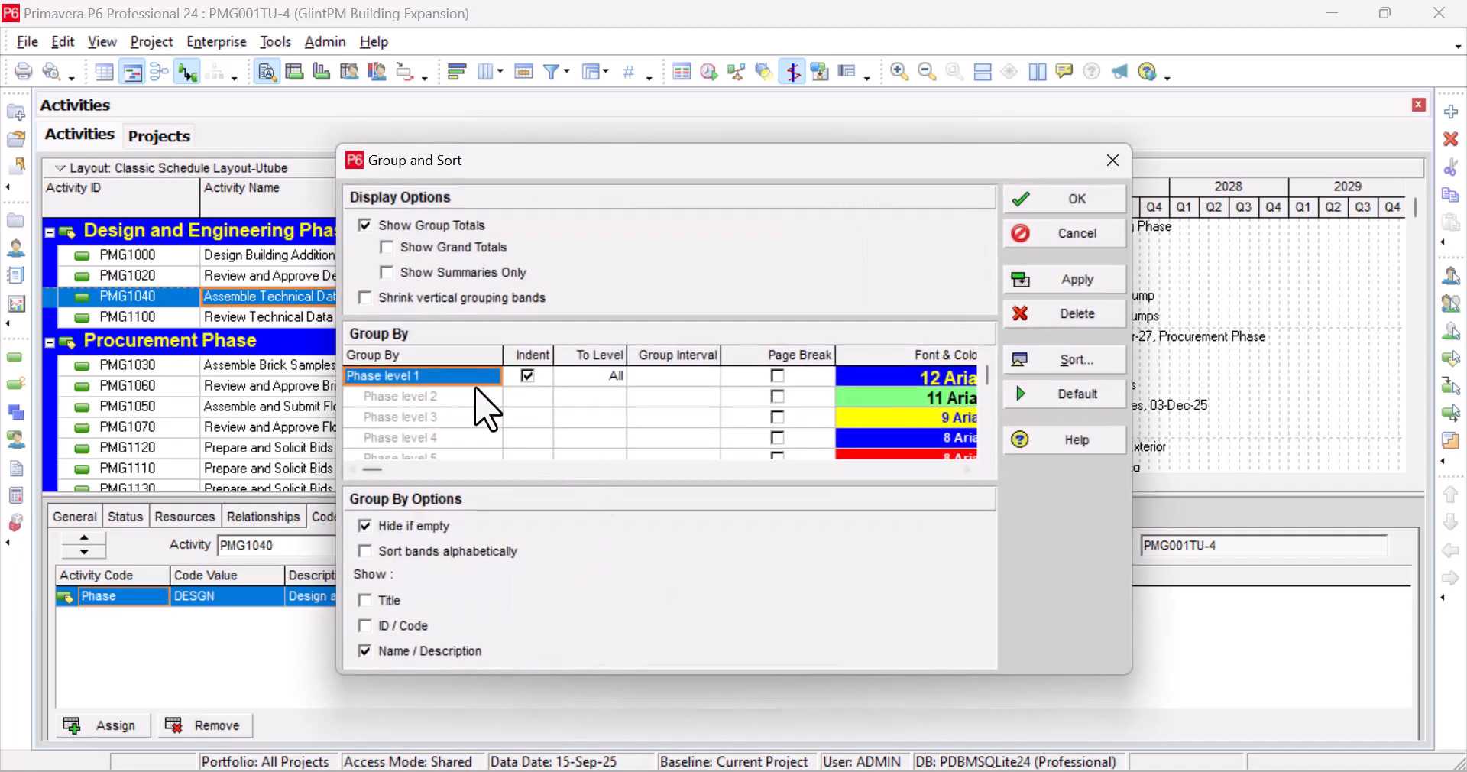
pyautogui.click(463, 380)
pyautogui.press('w')
pyautogui.press('b')
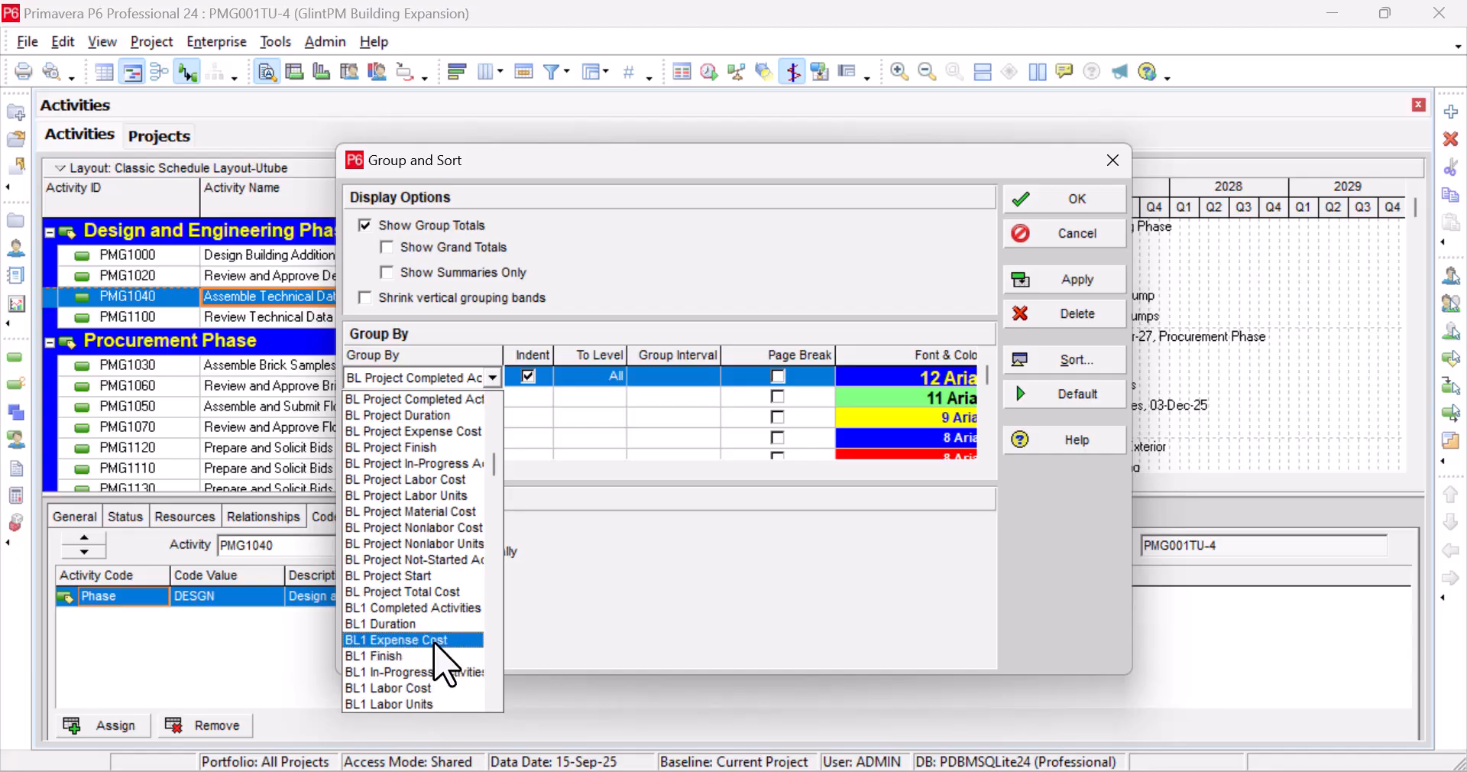
pyautogui.press('w')
pyautogui.click(430, 642)
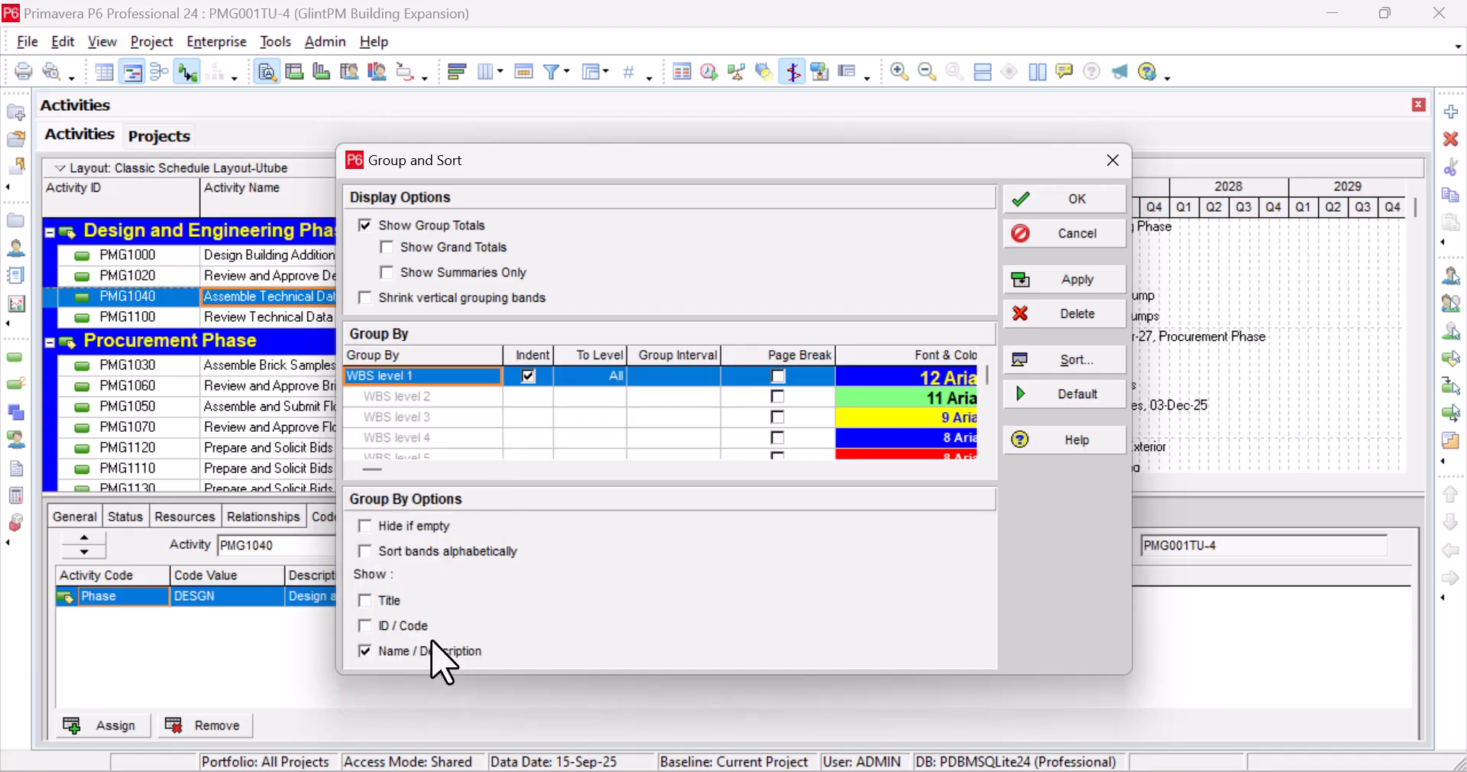
pyautogui.click(1048, 201)
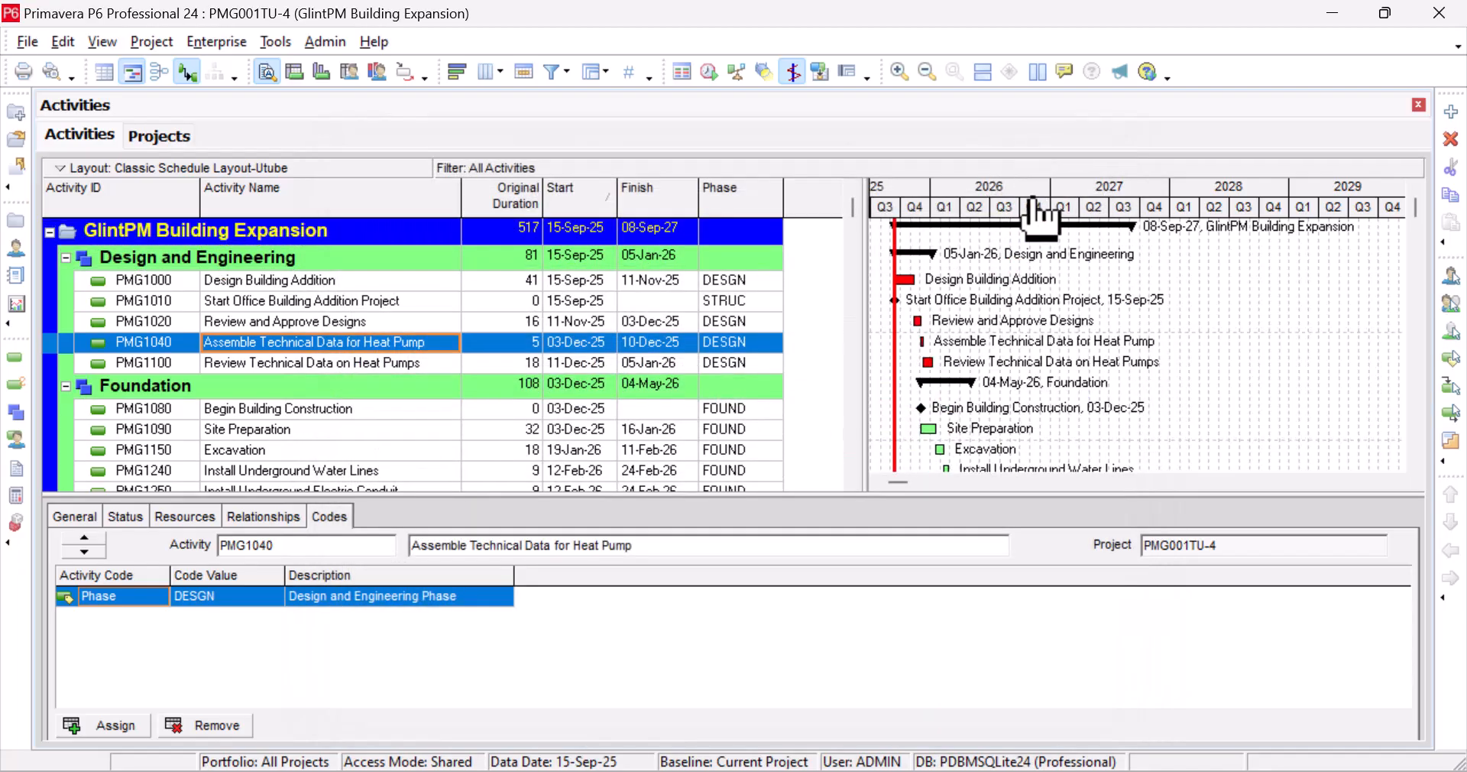
# Step: Compare the WBS grouping with the assigned Phase codes, checking the Design and Engineering activities PMG1000 to PMG1100 individually
pyautogui.scroll(-7, 471, 328)
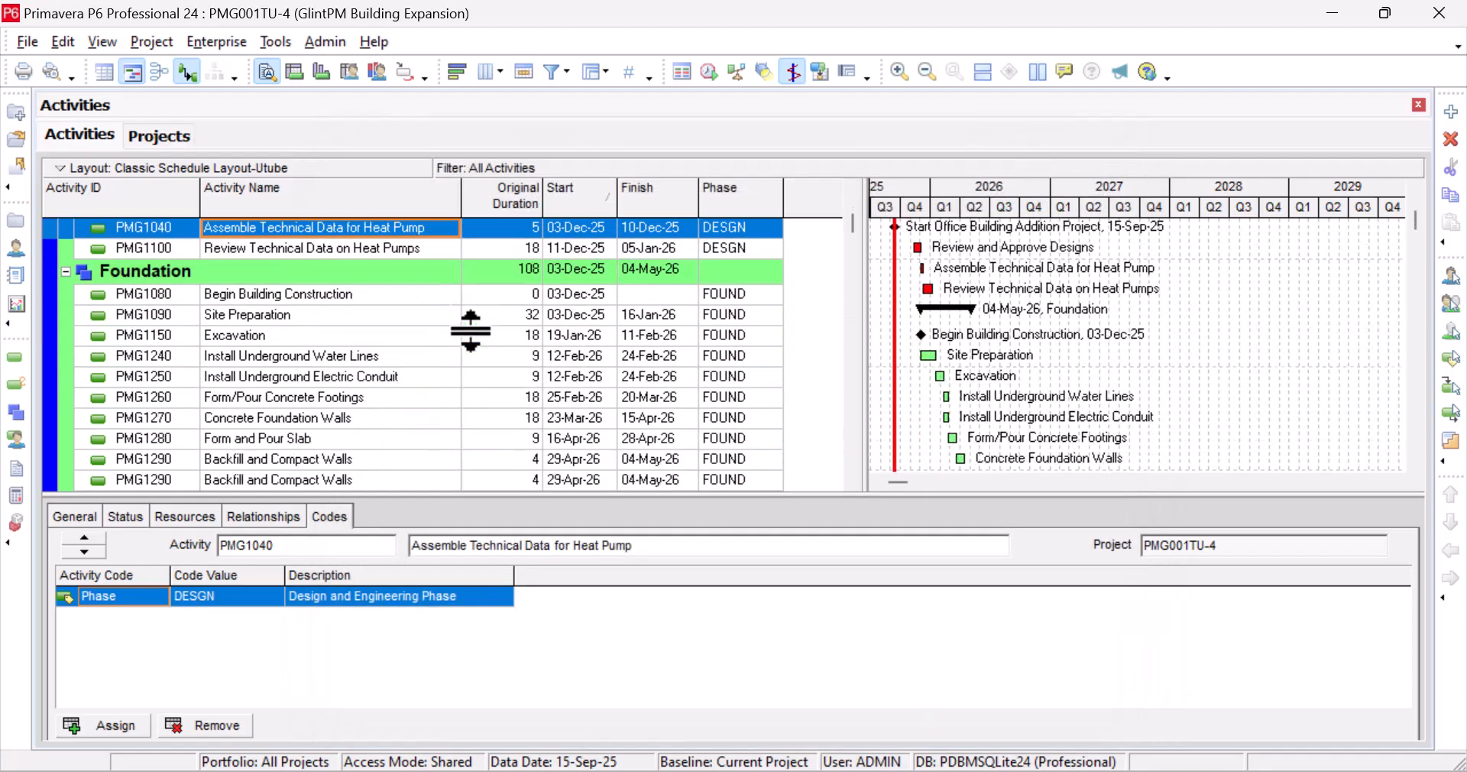
pyautogui.scroll(2, 470, 329)
pyautogui.scroll(2, 470, 329)
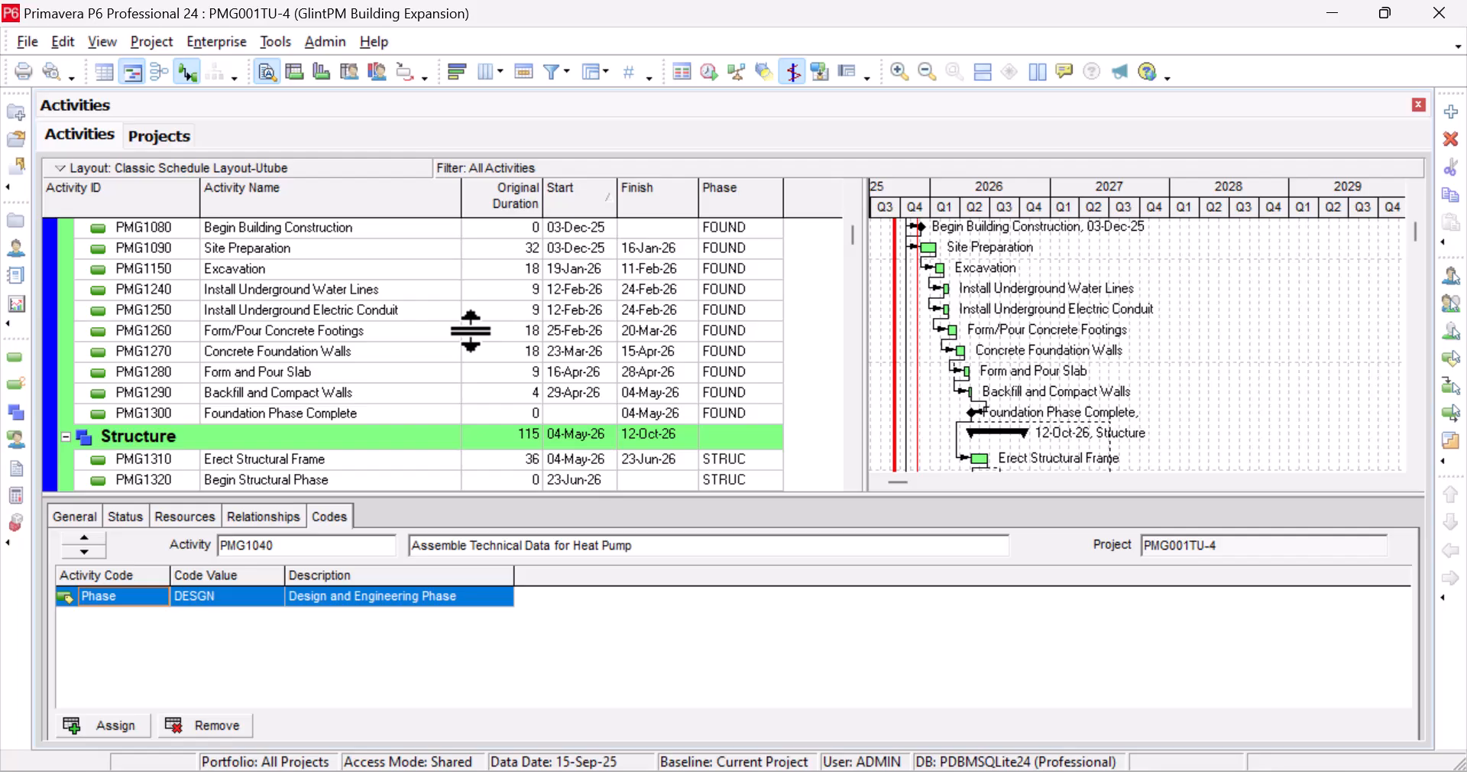
pyautogui.scroll(4, 505, 321)
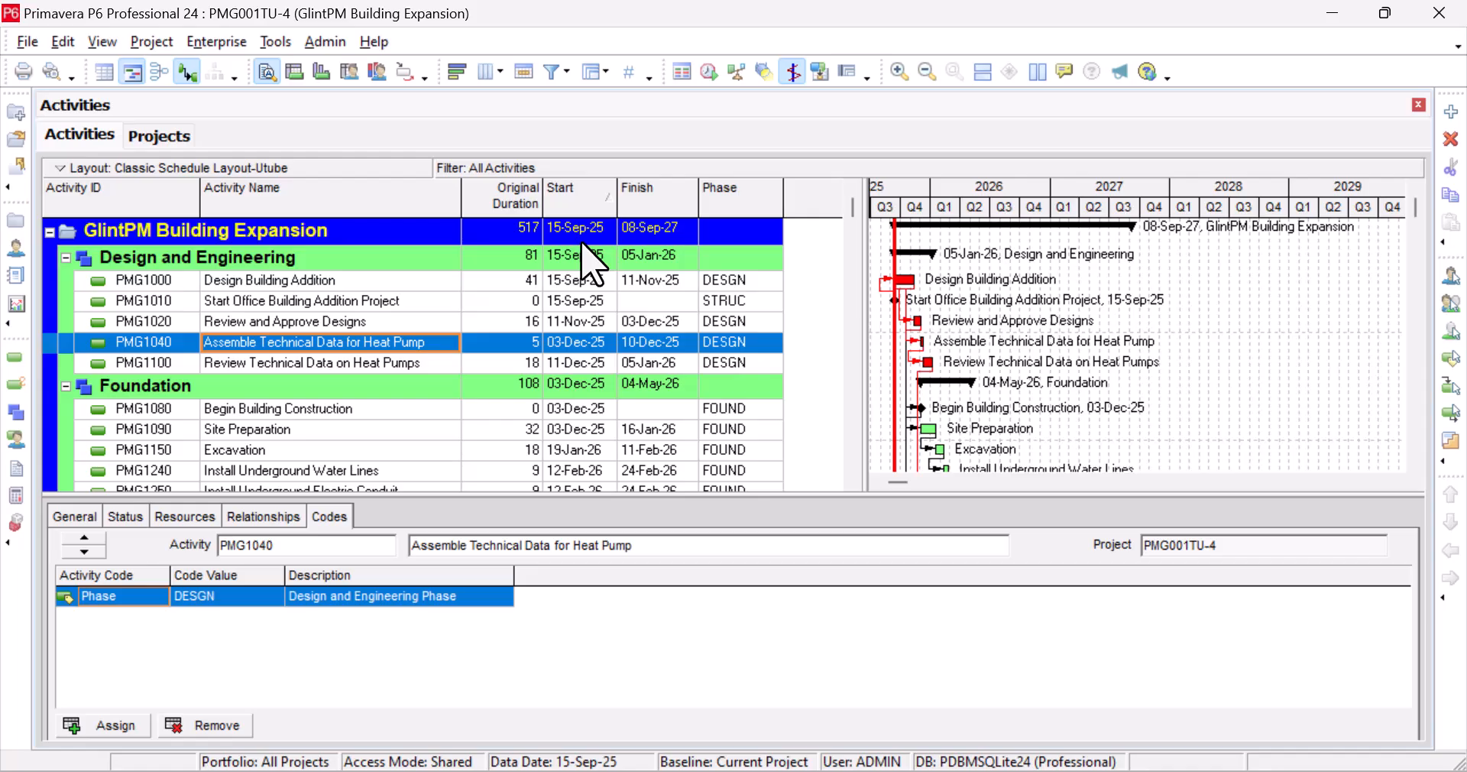
pyautogui.click(591, 305)
pyautogui.click(370, 285)
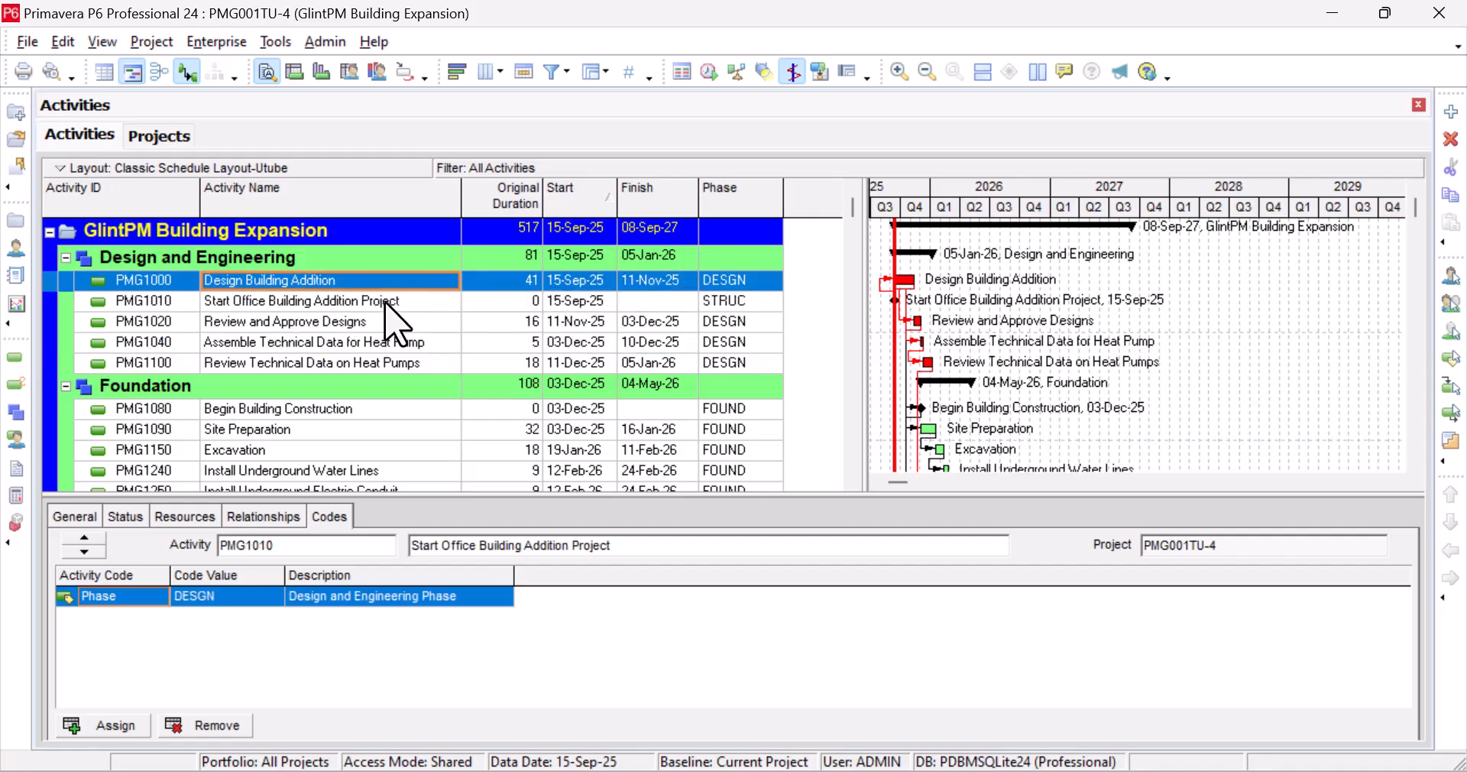
pyautogui.click(386, 306)
pyautogui.click(399, 324)
pyautogui.click(405, 344)
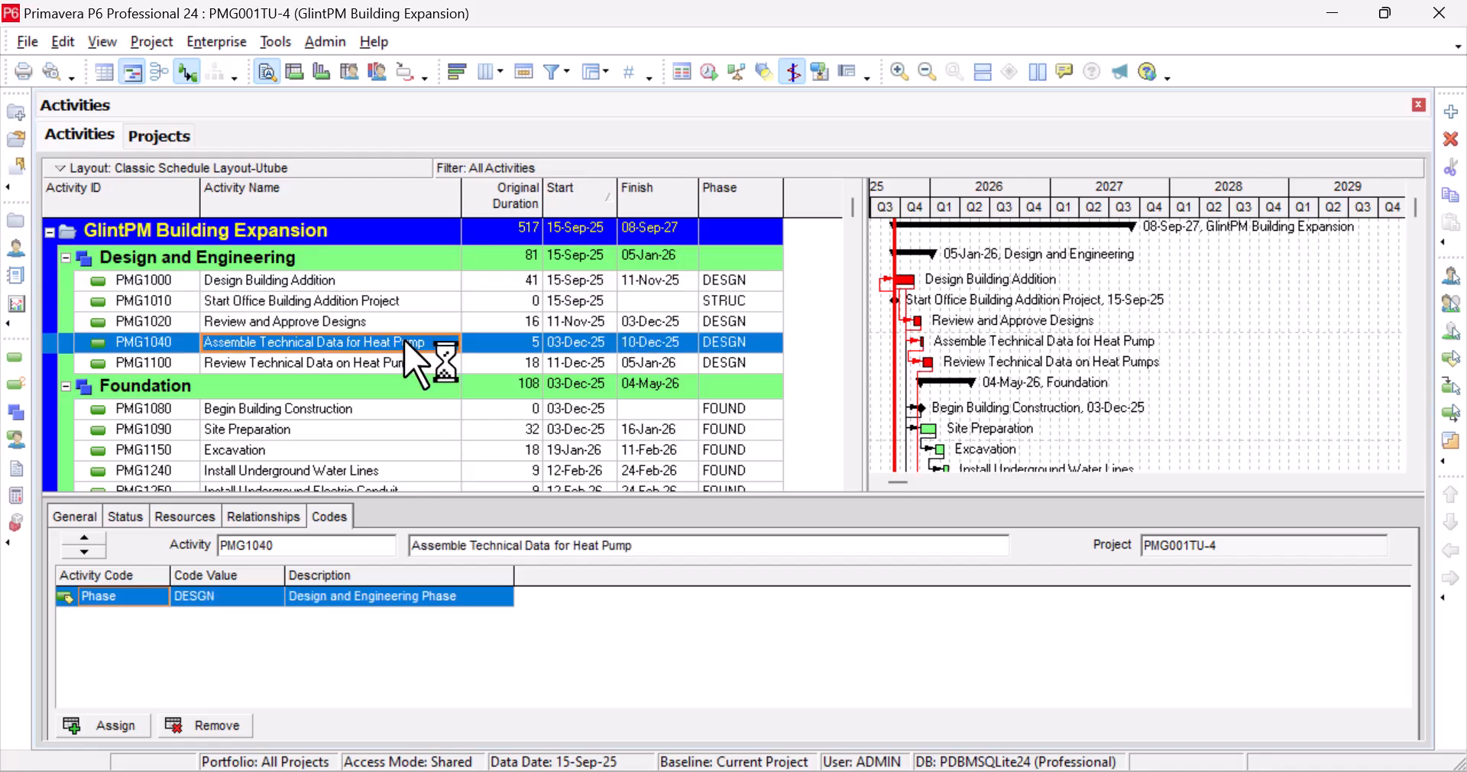
pyautogui.click(428, 364)
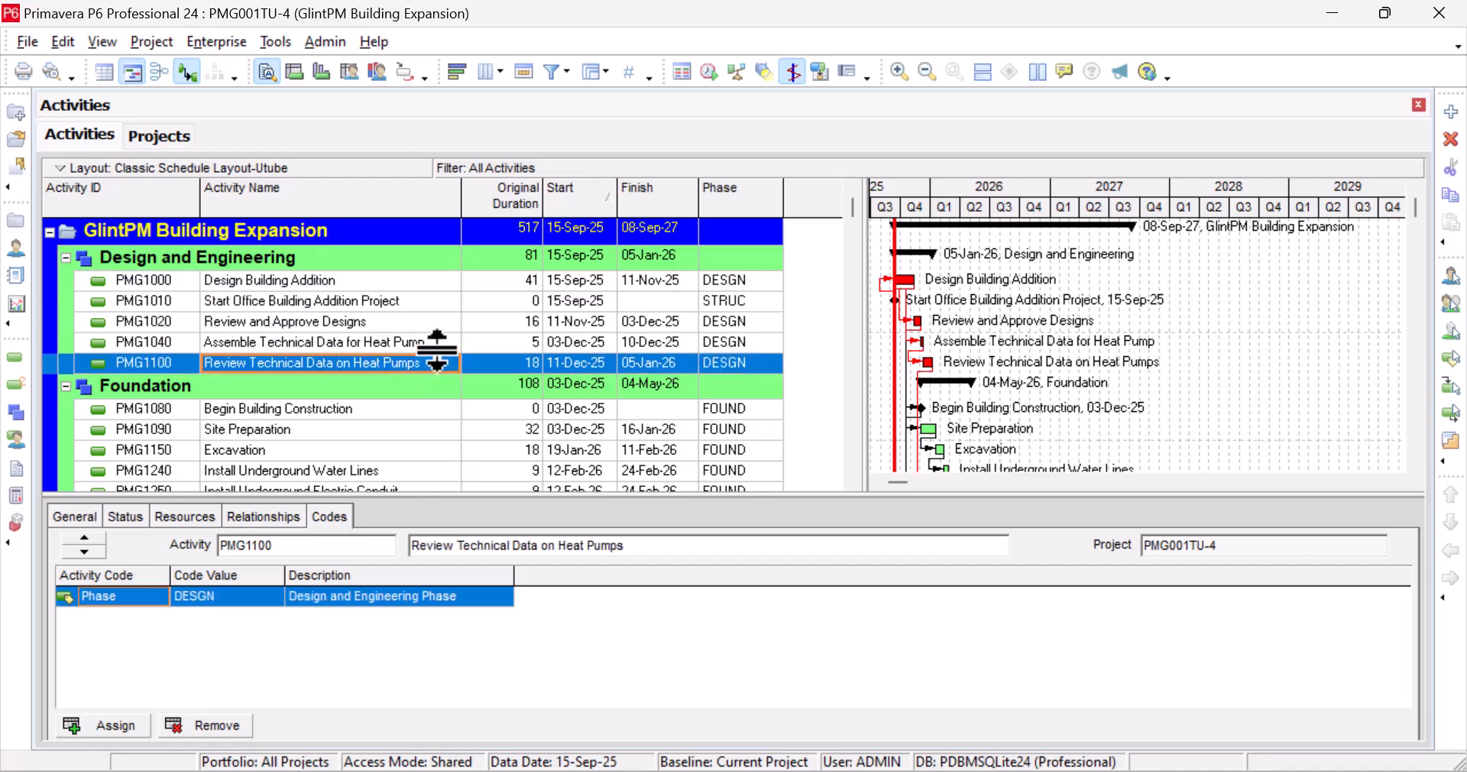
pyautogui.click(436, 348)
pyautogui.click(436, 324)
pyautogui.click(441, 303)
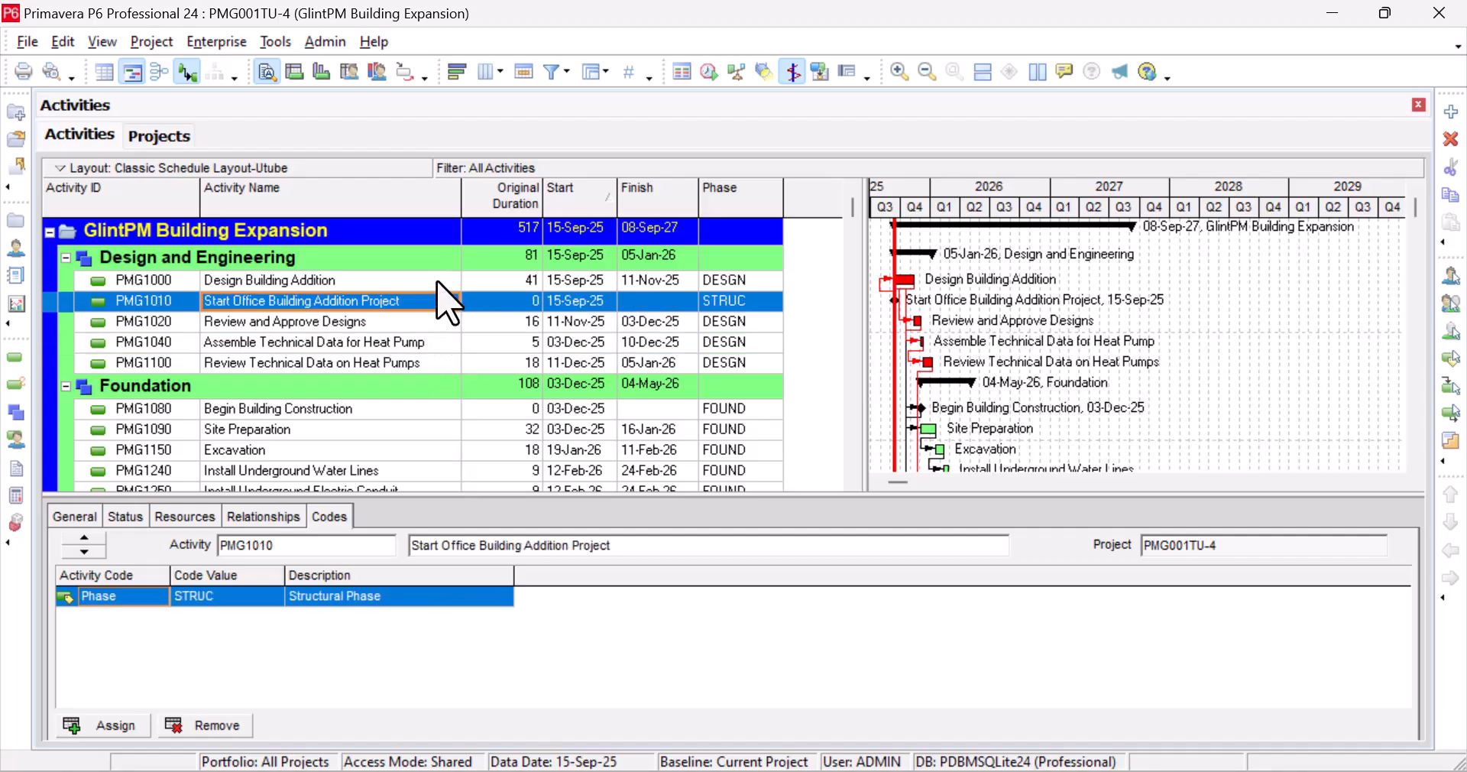
pyautogui.click(440, 283)
pyautogui.click(506, 304)
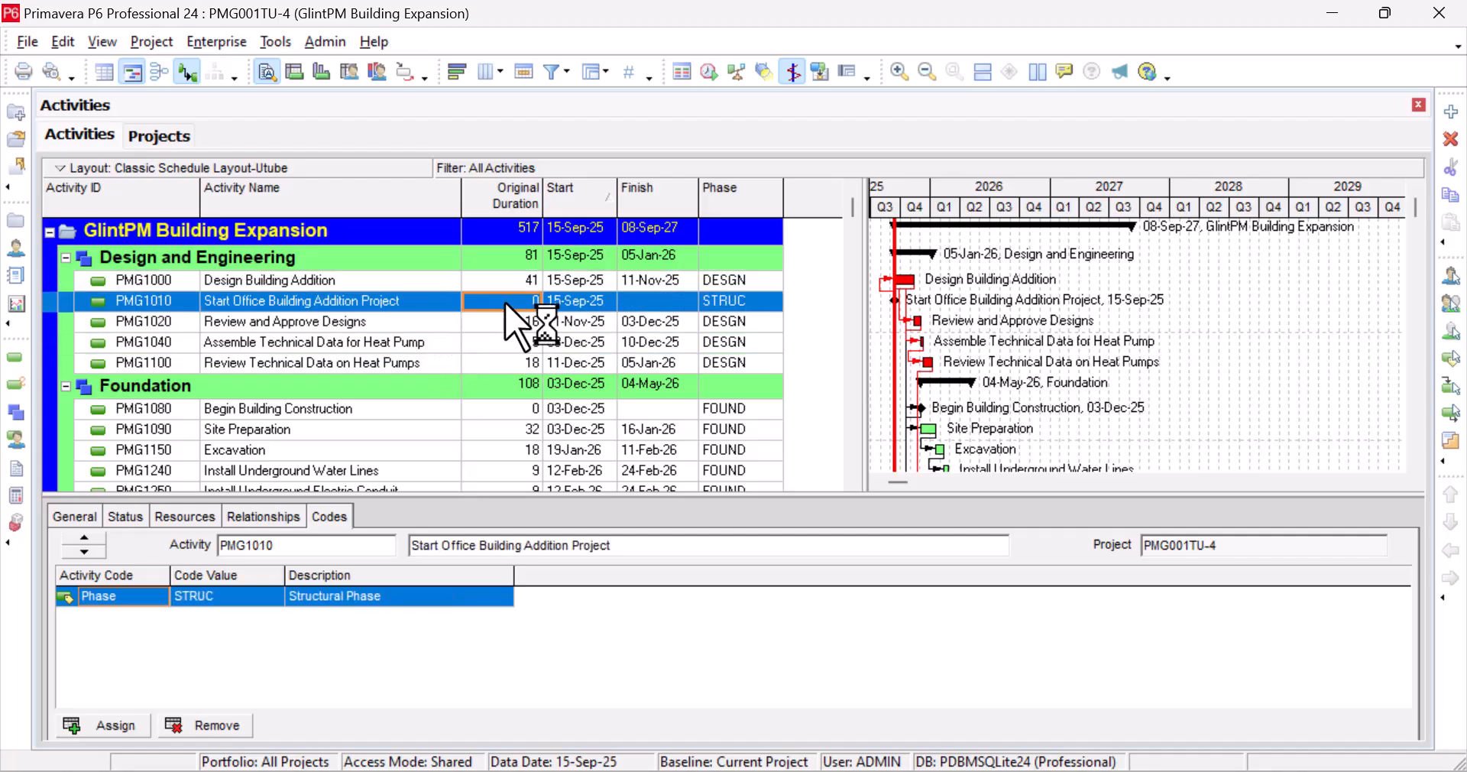
pyautogui.click(506, 322)
pyautogui.click(502, 343)
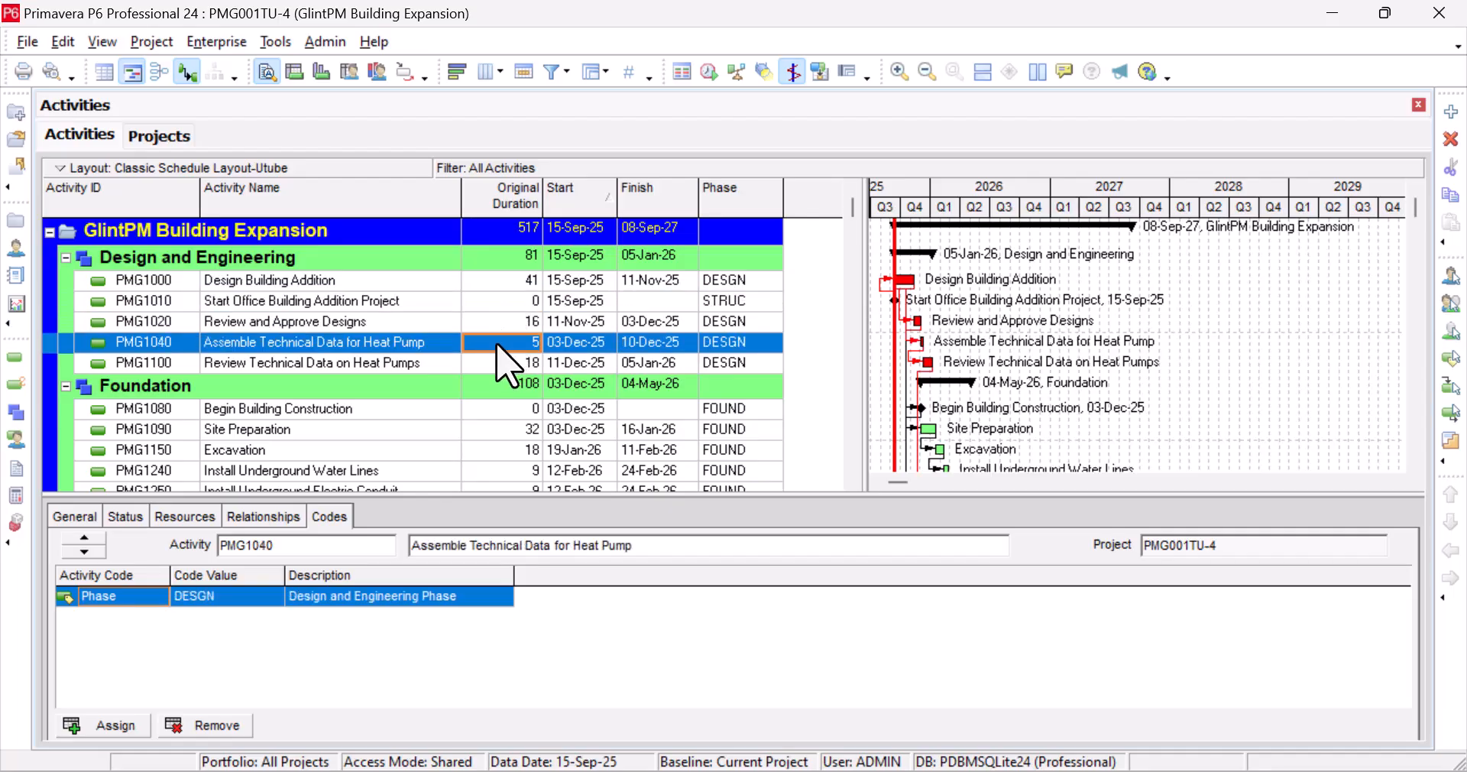
pyautogui.click(496, 363)
pyautogui.click(501, 343)
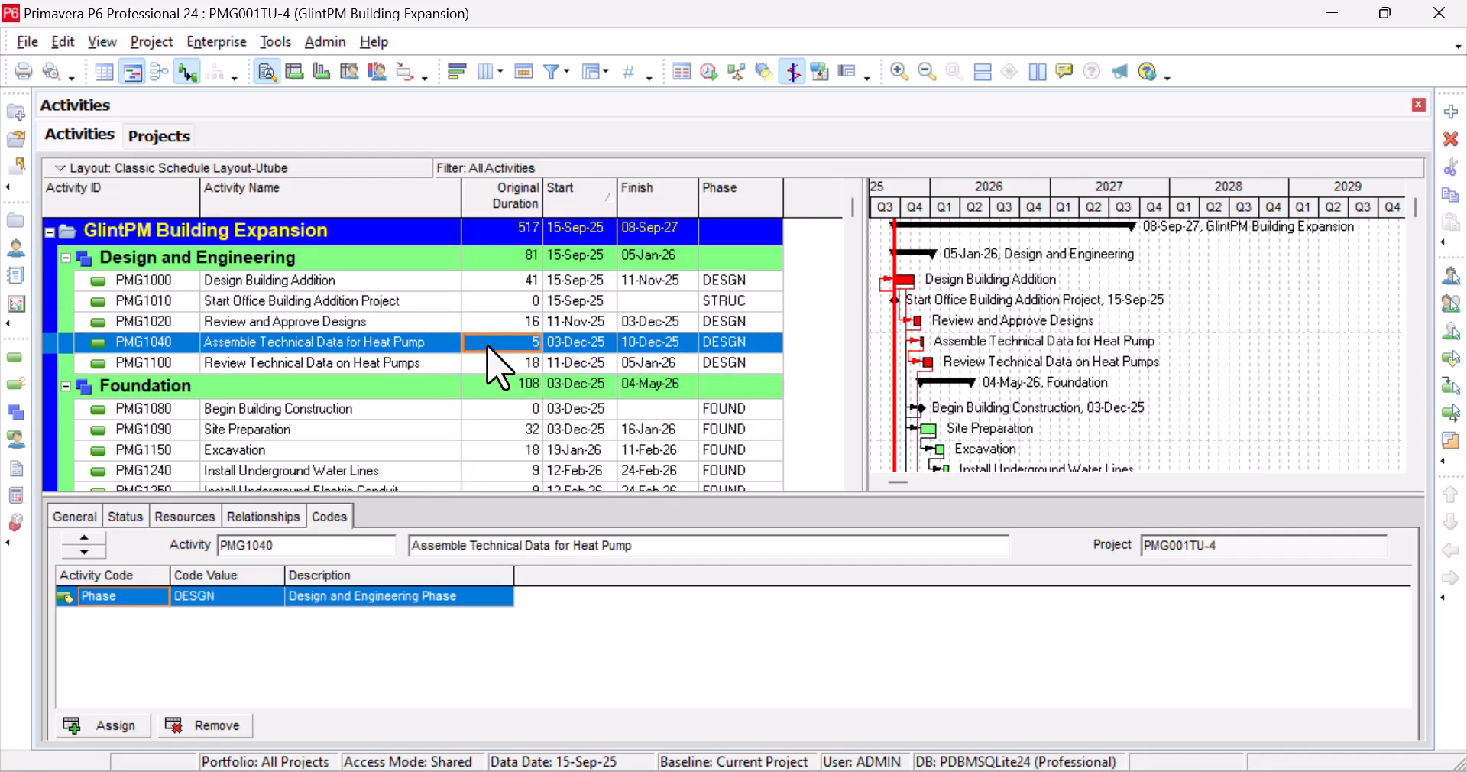
pyautogui.click(508, 322)
pyautogui.click(510, 303)
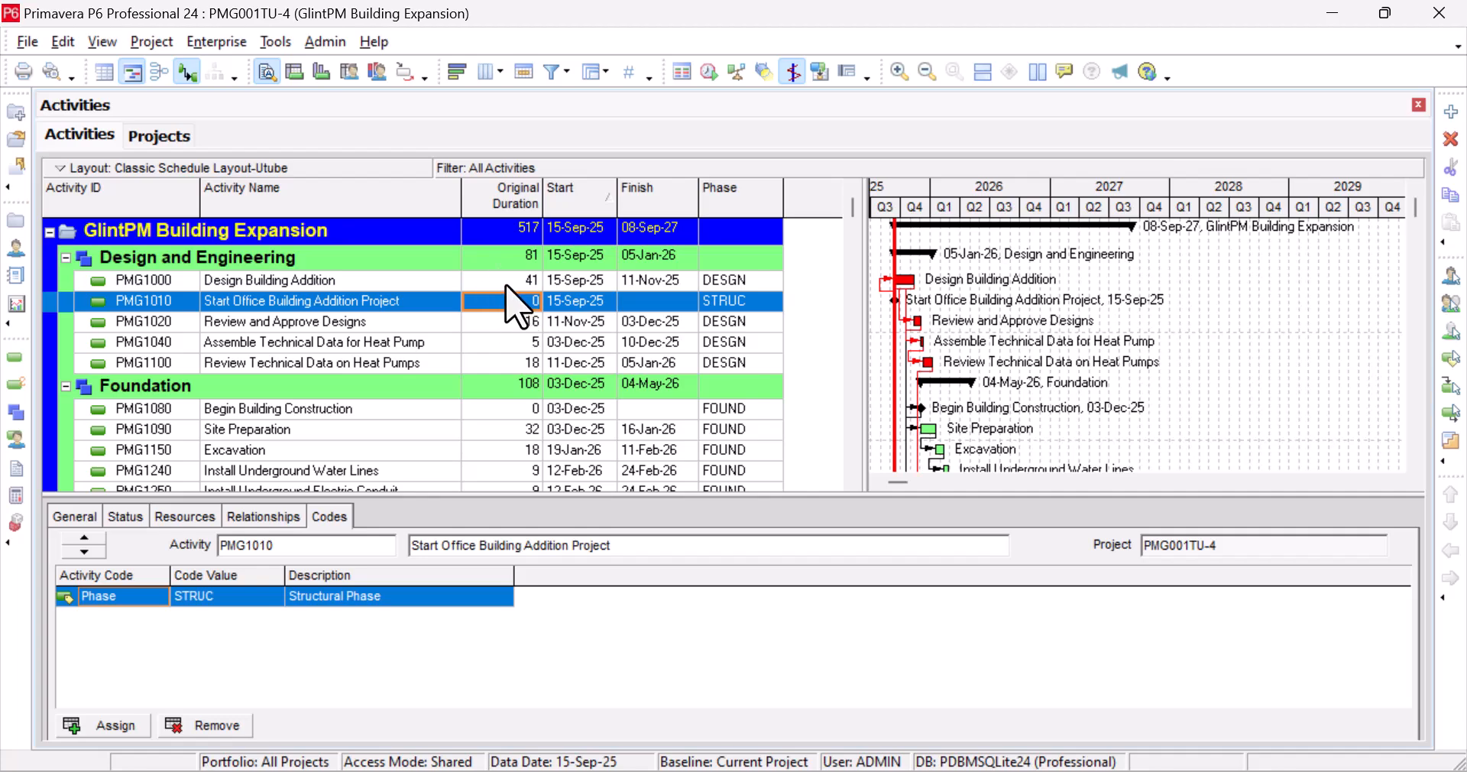
pyautogui.click(506, 286)
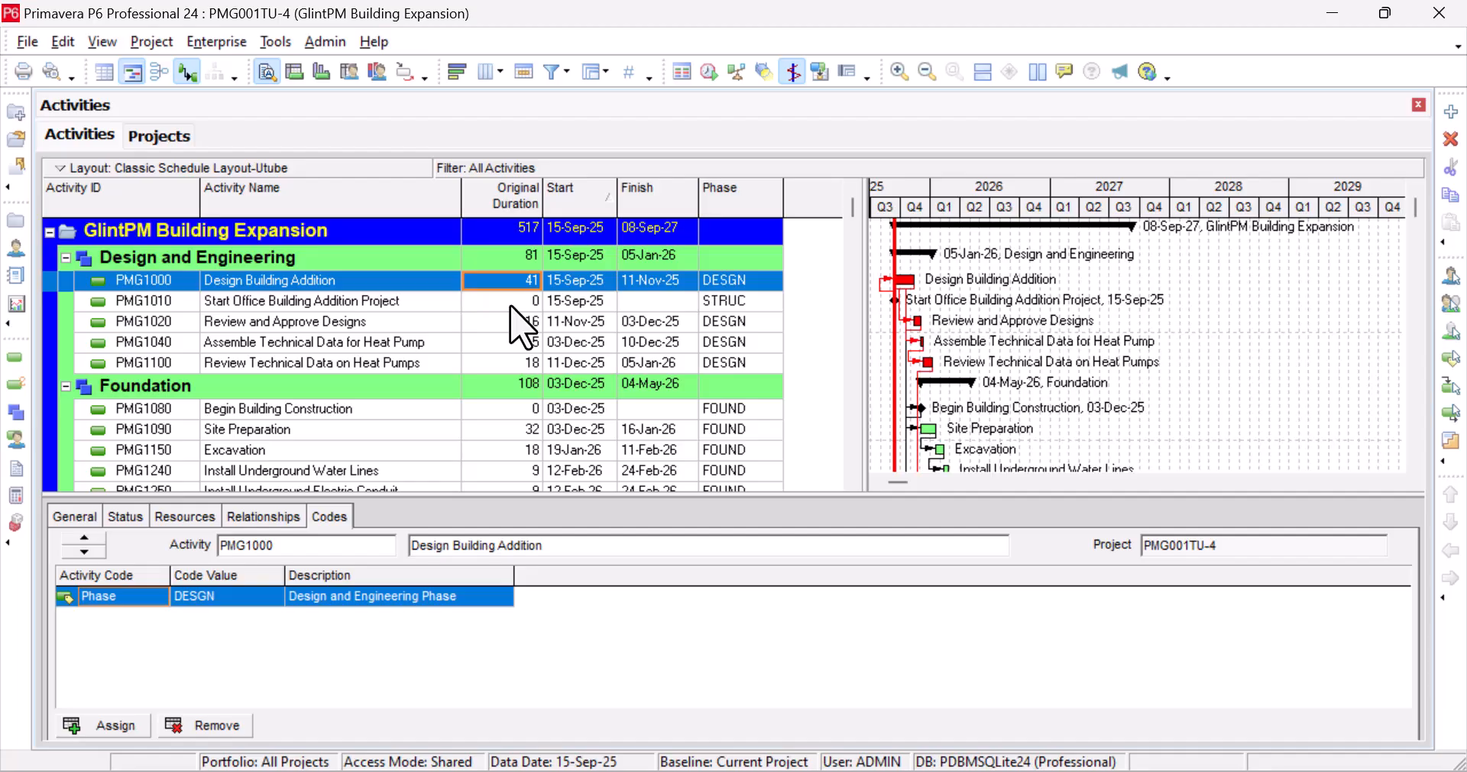
pyautogui.click(510, 306)
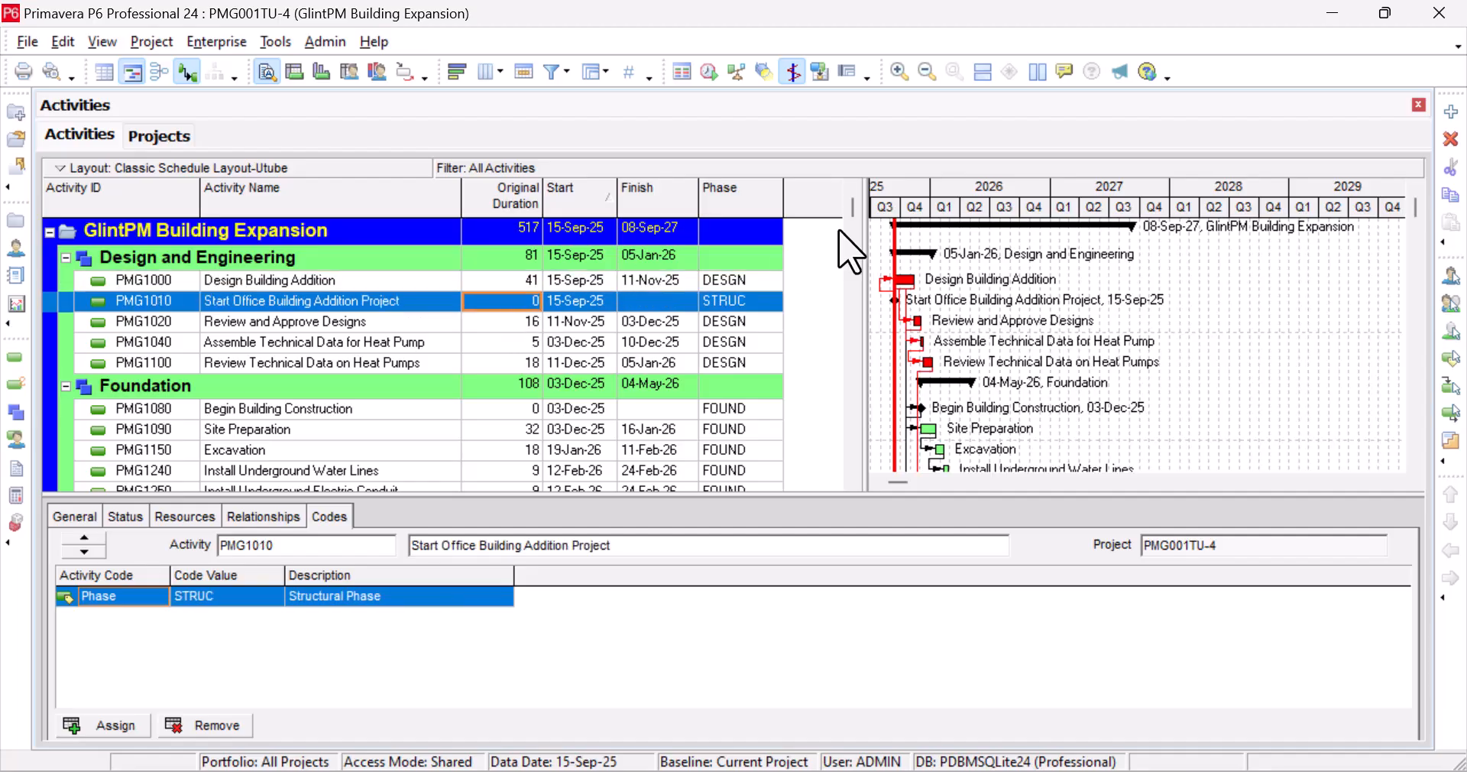